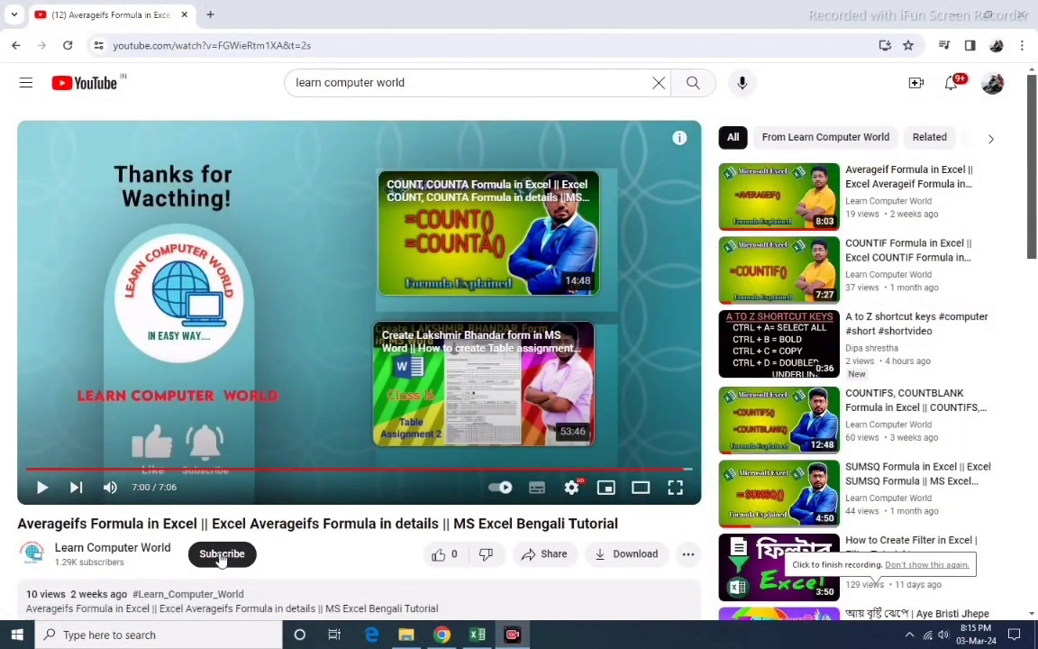
# Subscribe to the channel with all notifications, like the video, and switch to the Excel workbook.
pyautogui.click(220, 556)
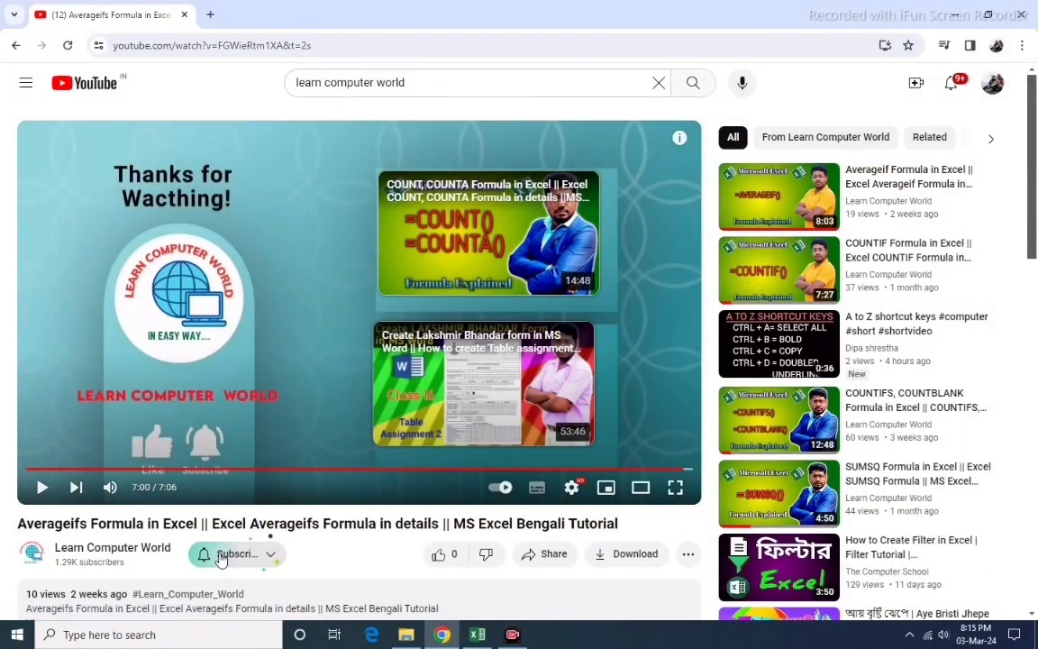
pyautogui.click(277, 556)
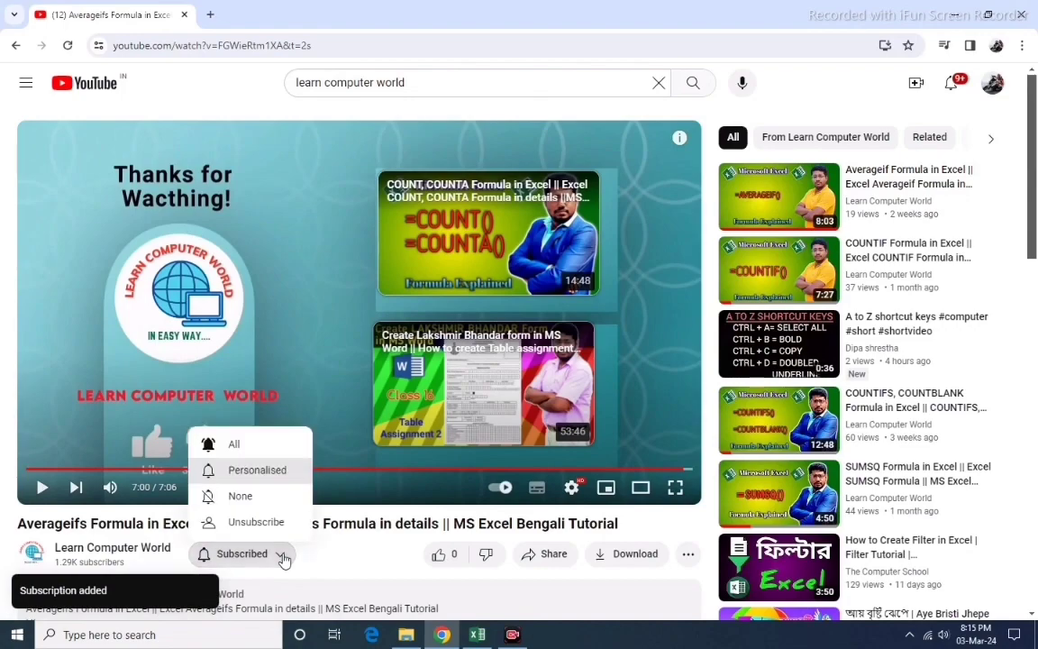
pyautogui.click(251, 446)
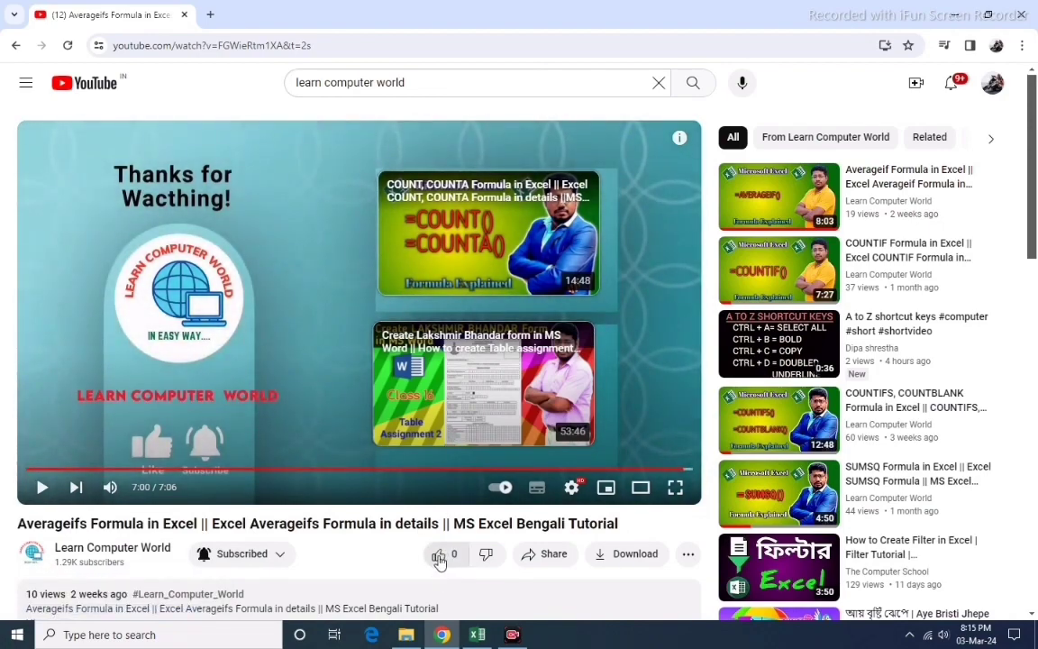
pyautogui.click(439, 555)
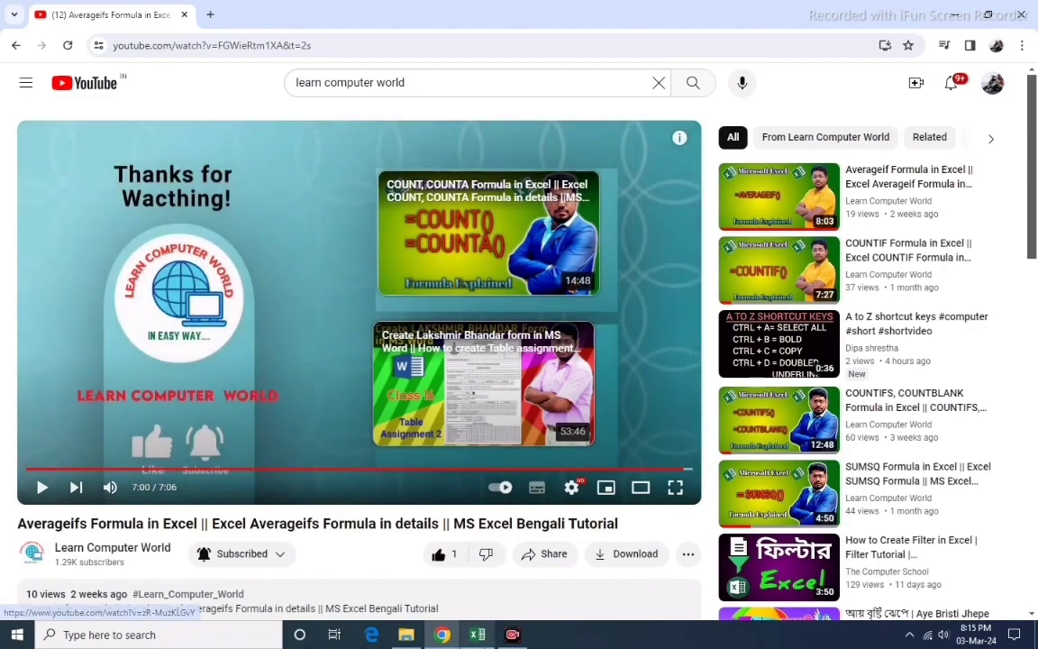
pyautogui.click(477, 634)
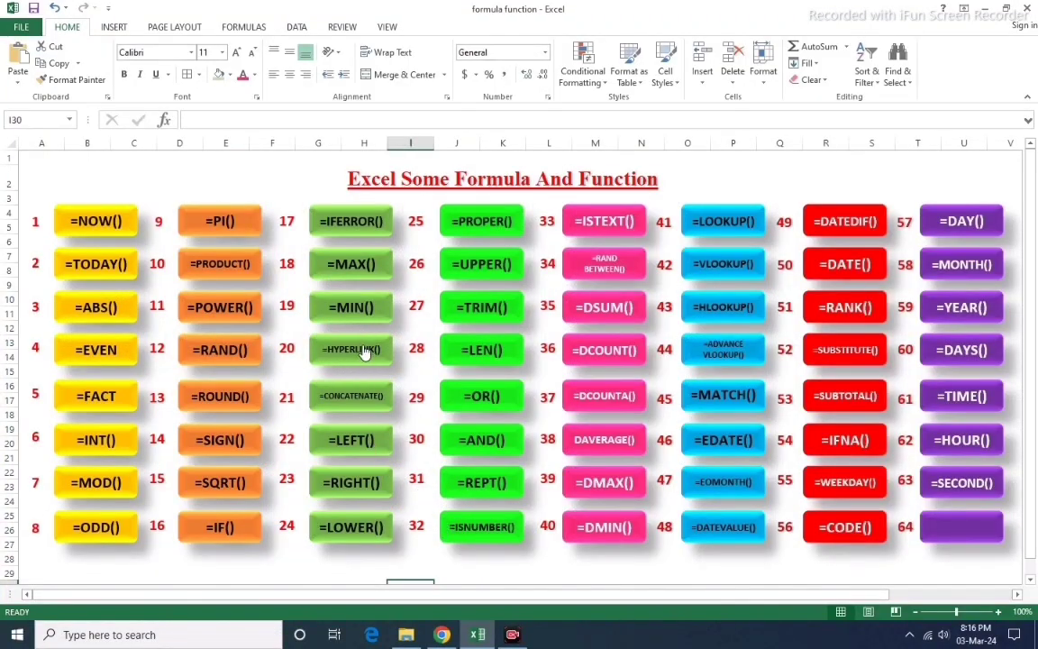
# Open the =MAX() example sheet and select the empty merged result box H24.
pyautogui.click(359, 264)
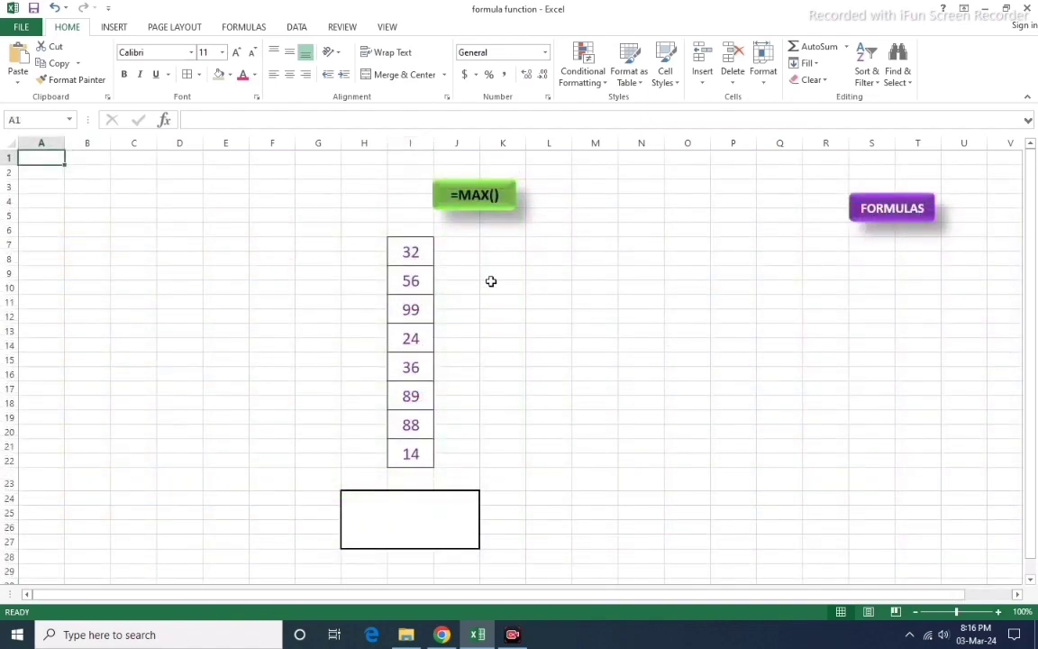
pyautogui.click(508, 269)
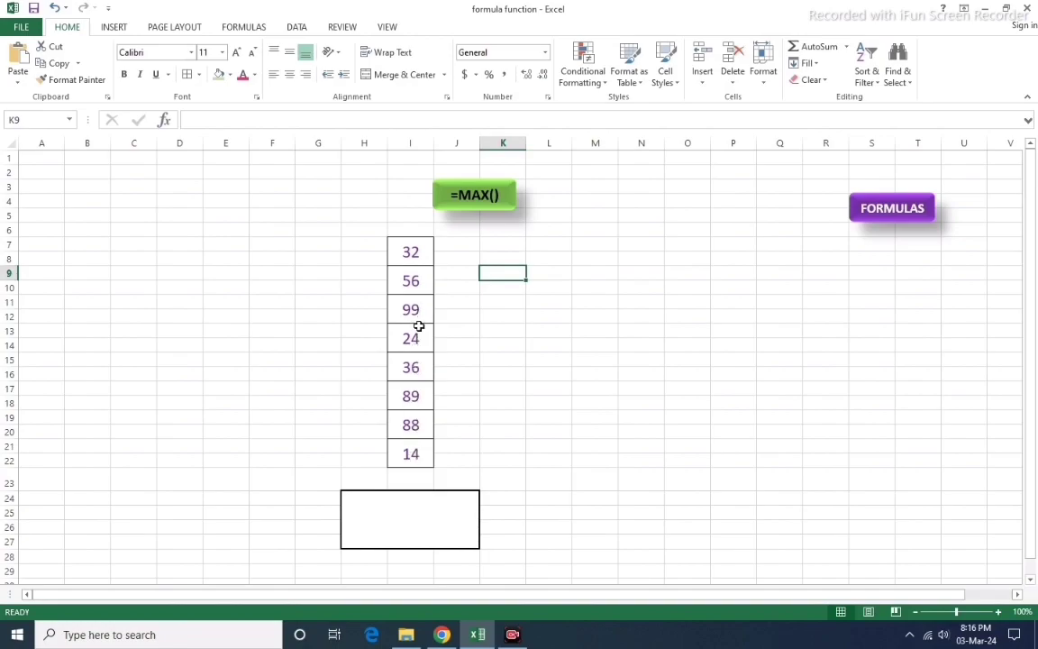
pyautogui.click(405, 523)
pyautogui.moveTo(405, 524); pyautogui.dragTo(405, 519)
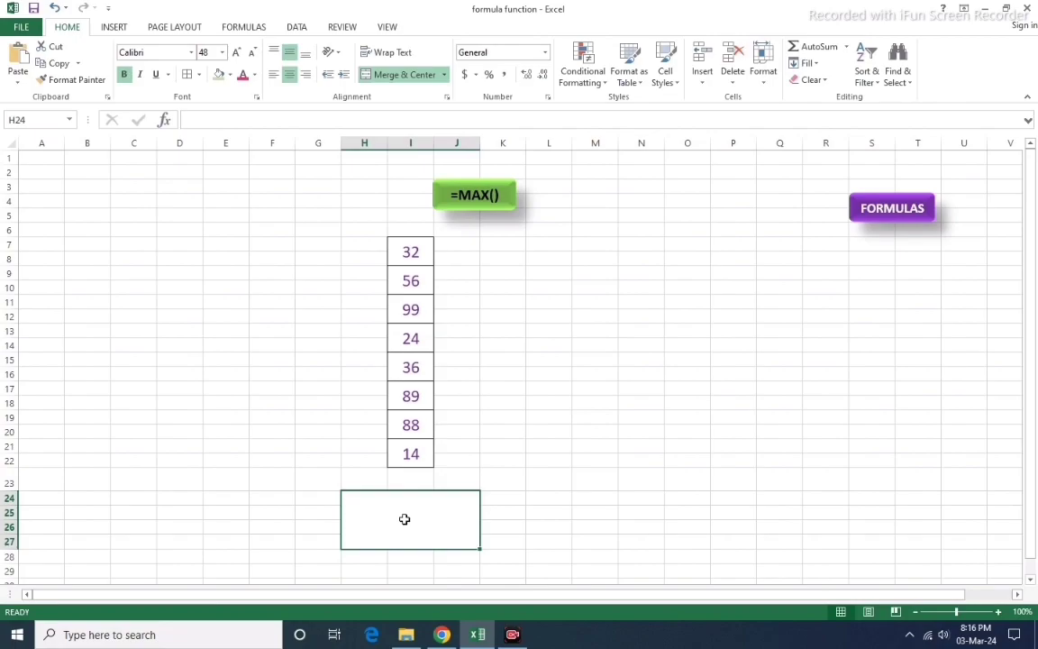
# Enter =MAX(I7:I22) in the result box so it returns 99.
pyautogui.write('=max')
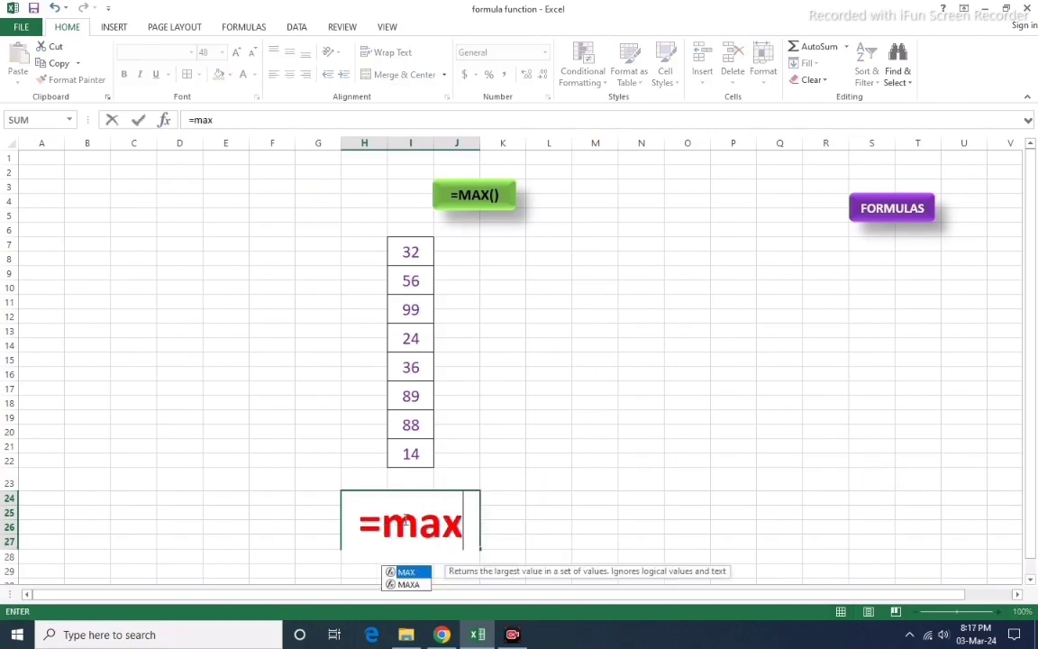
pyautogui.write('(')
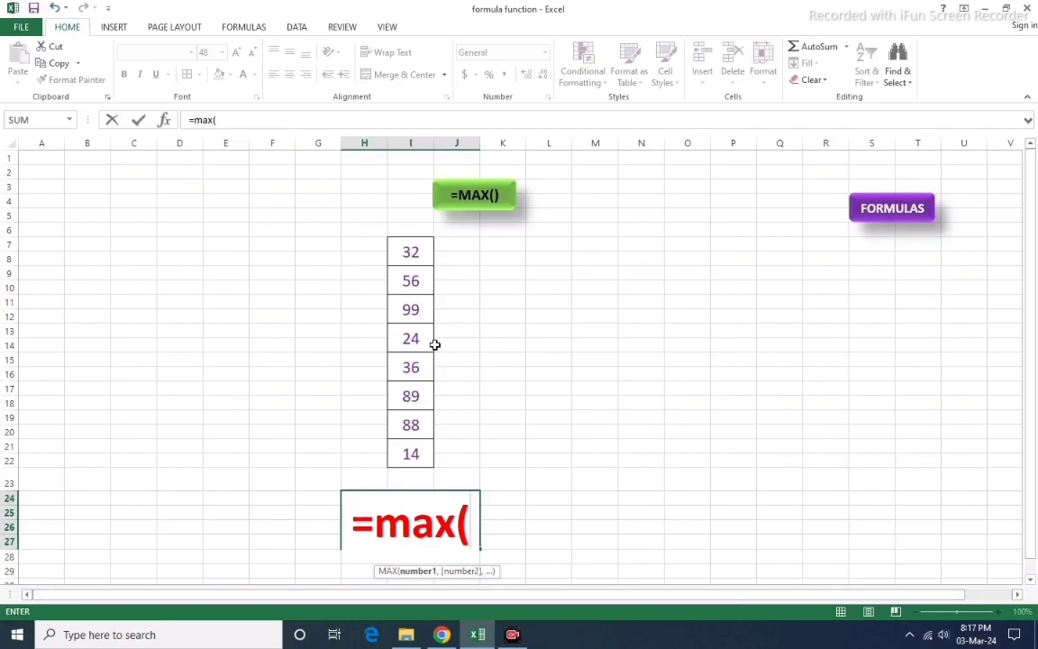
pyautogui.moveTo(424, 257); pyautogui.dragTo(423, 458)
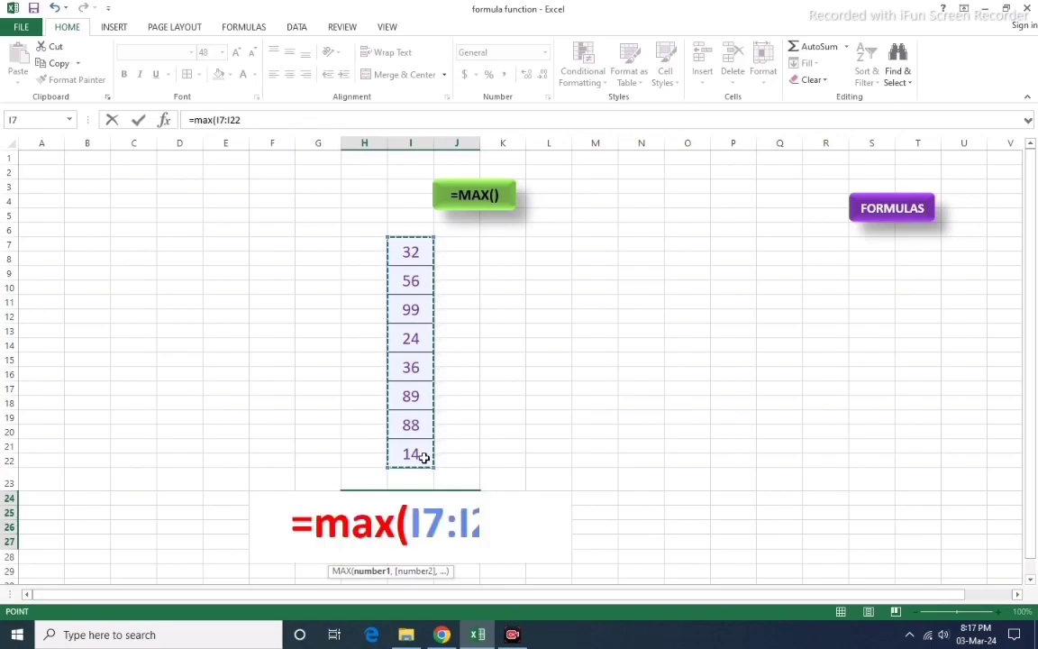
pyautogui.write(')')
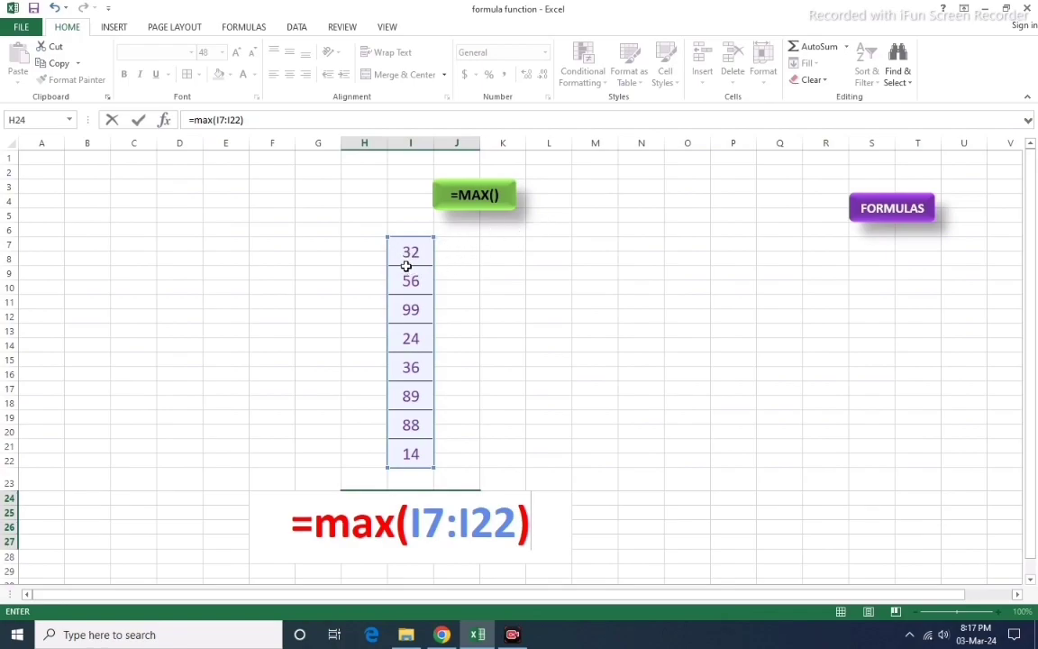
pyautogui.press('Return')
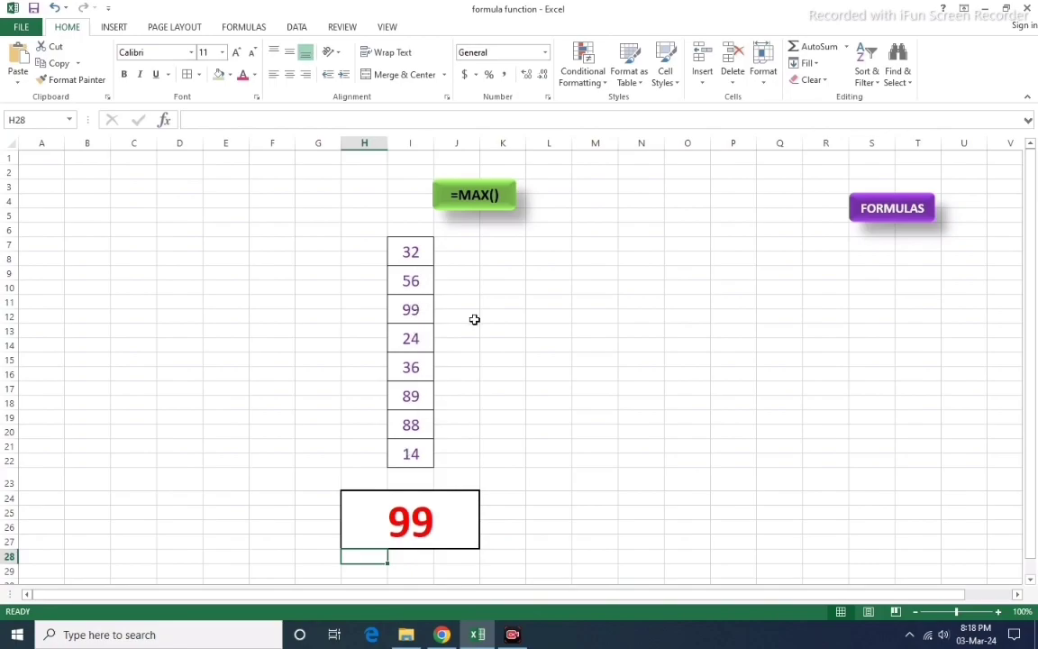
pyautogui.click(566, 287)
# Merge L10:M10 and enter the heading 'Student name', fixing the typo.
pyautogui.click(594, 288)
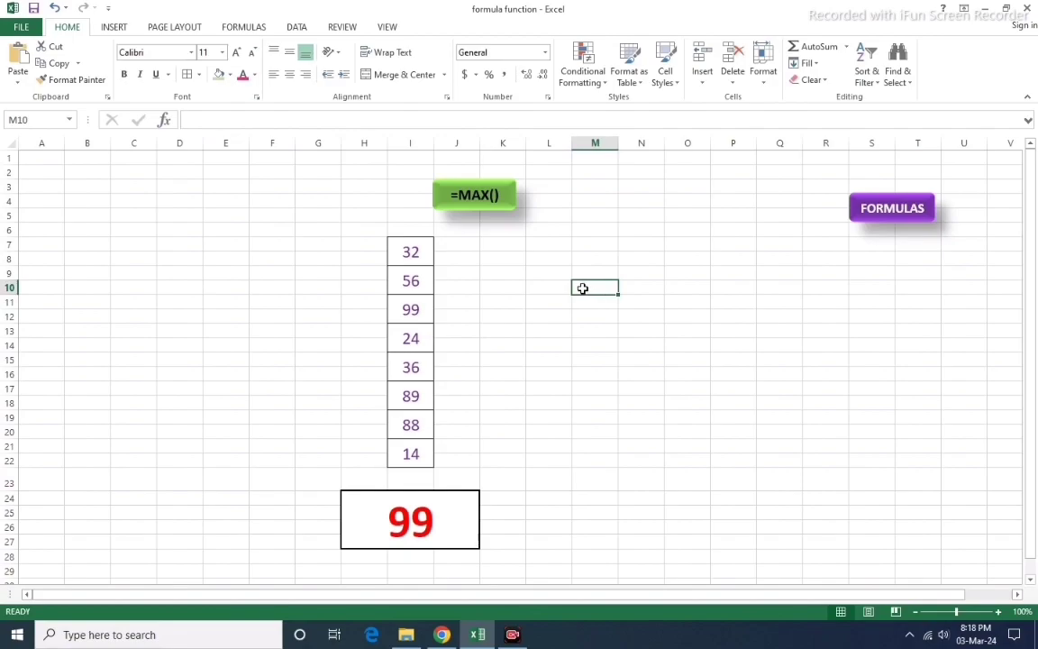
pyautogui.click(568, 288)
pyautogui.click(574, 289)
pyautogui.click(569, 289)
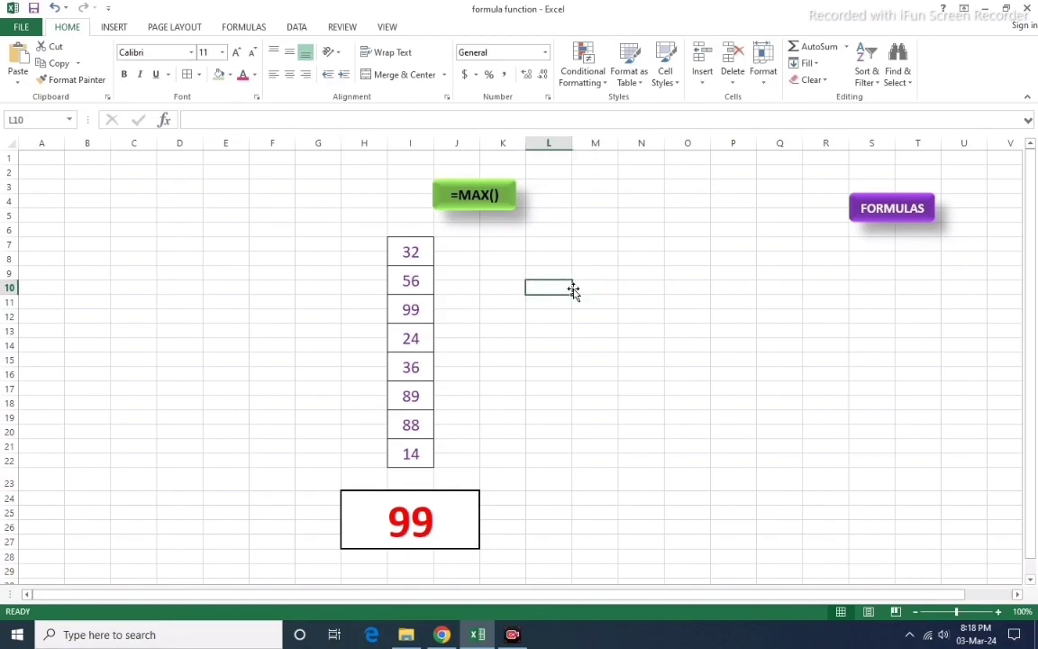
pyautogui.moveTo(575, 288); pyautogui.dragTo(600, 288)
pyautogui.click(398, 73)
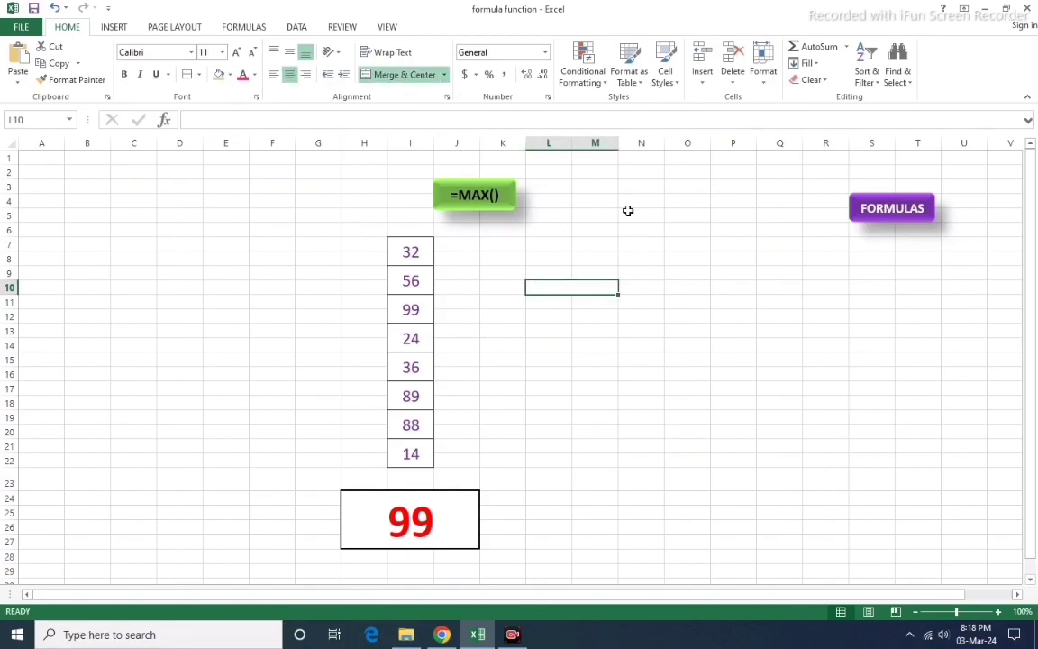
pyautogui.write('s')
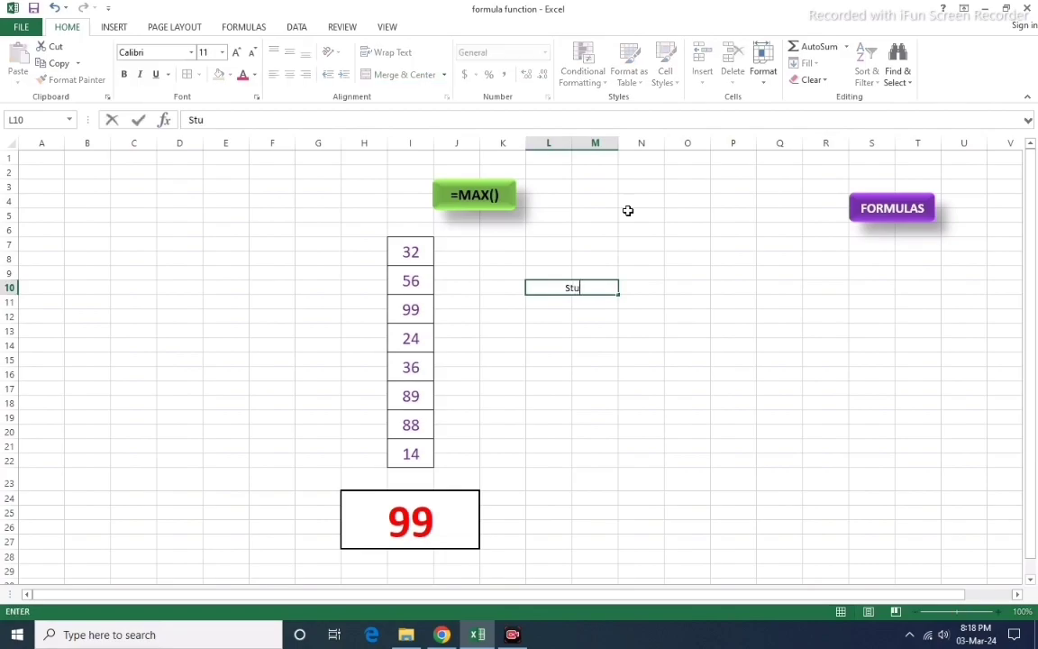
pyautogui.write('dent n')
pyautogui.write('amr')
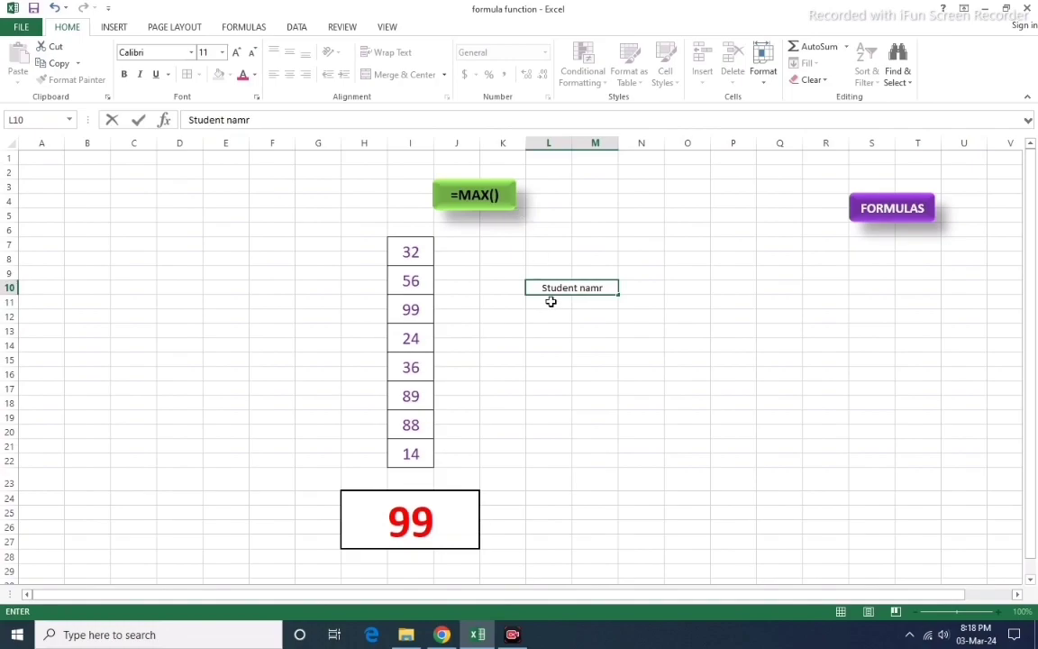
pyautogui.press('Return')
pyautogui.click(602, 286)
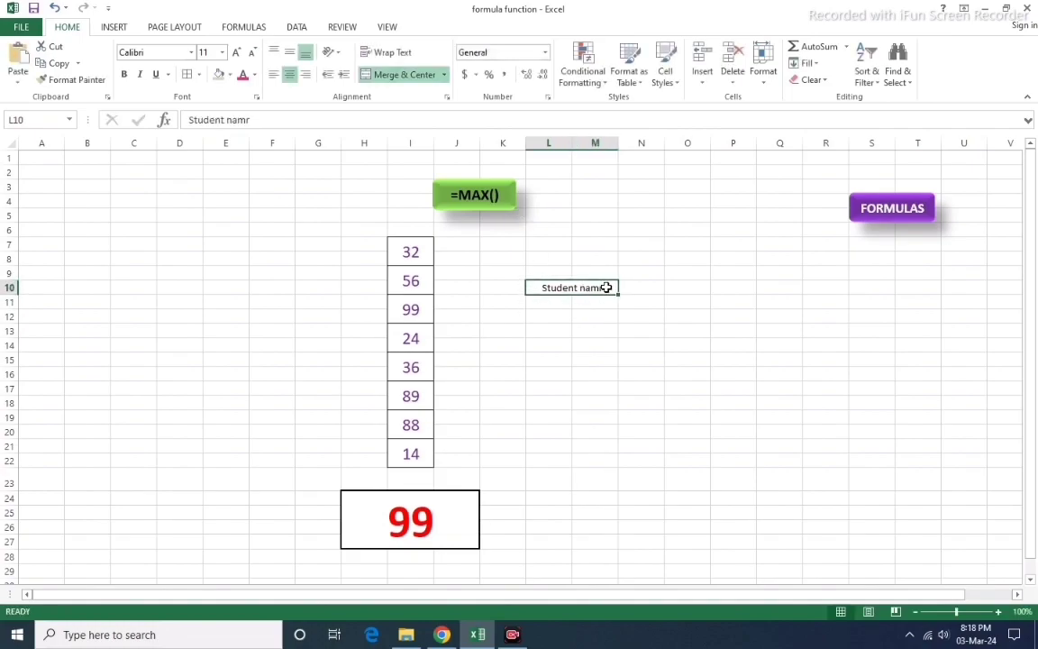
pyautogui.doubleClick(607, 288)
pyautogui.press('BackSpace')
pyautogui.write('e')
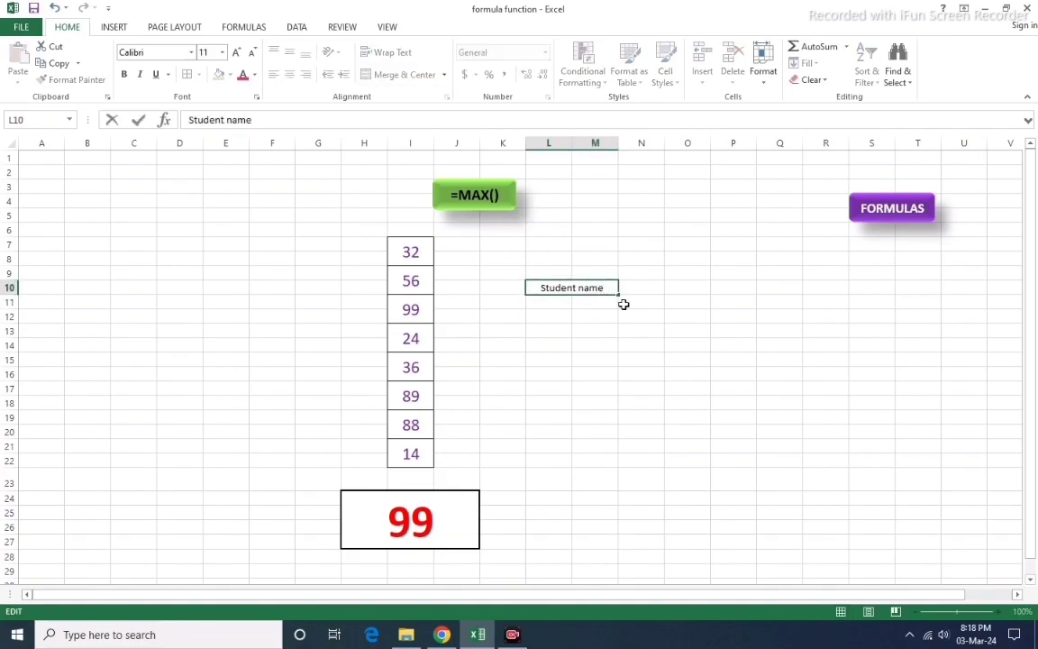
pyautogui.click(675, 303)
# Merge N10:O10 and enter the heading 'Student number'.
pyautogui.moveTo(661, 289); pyautogui.dragTo(686, 290)
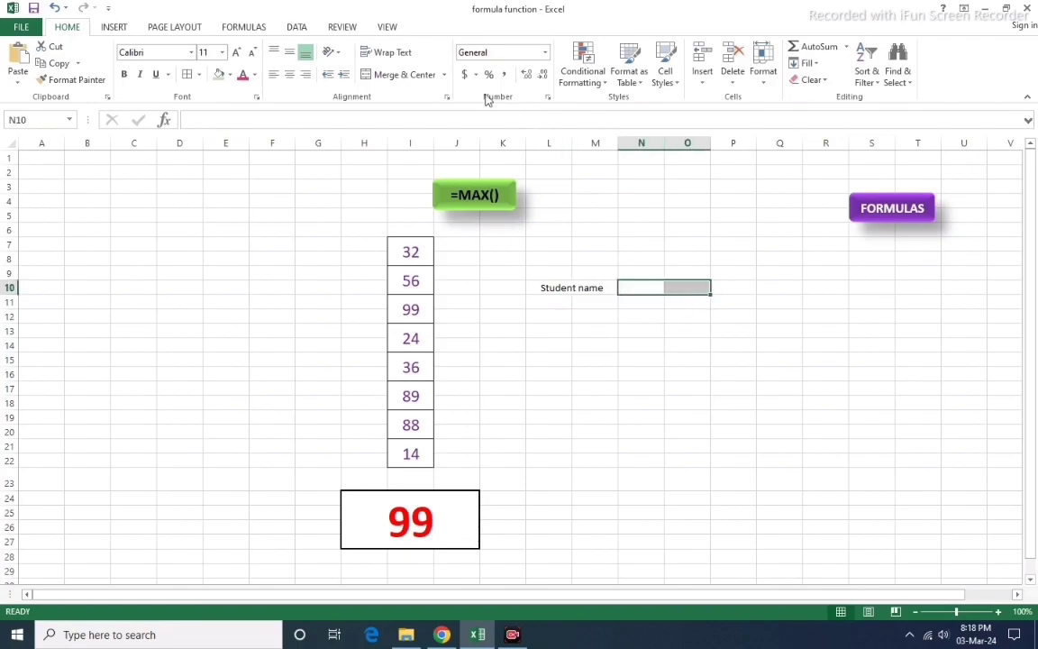
pyautogui.click(405, 74)
pyautogui.write('S')
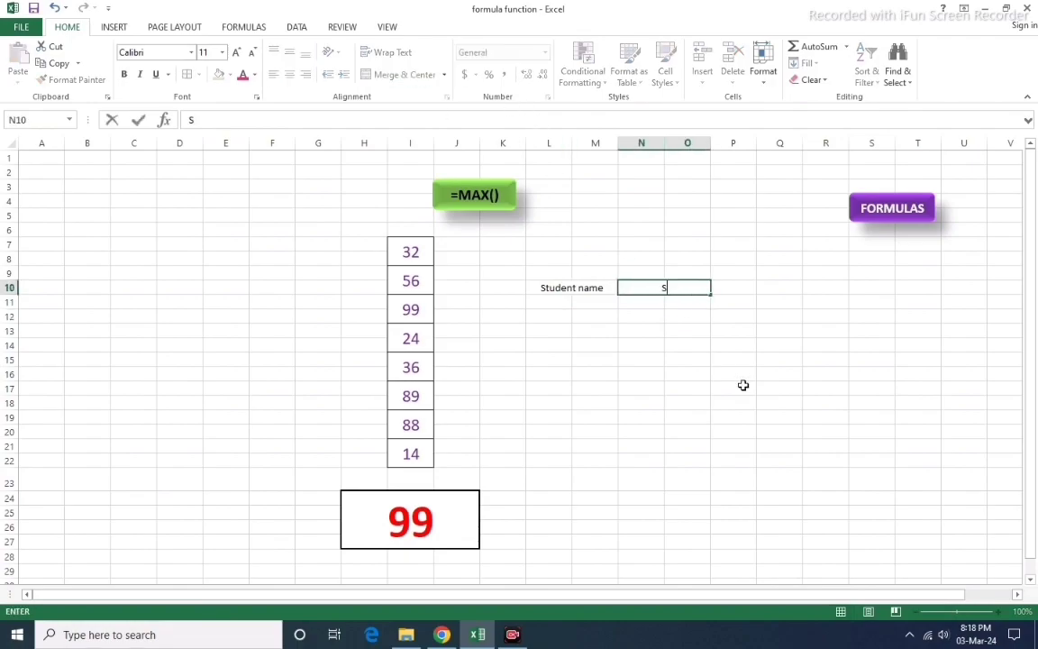
pyautogui.write('tudent')
pyautogui.write(' number')
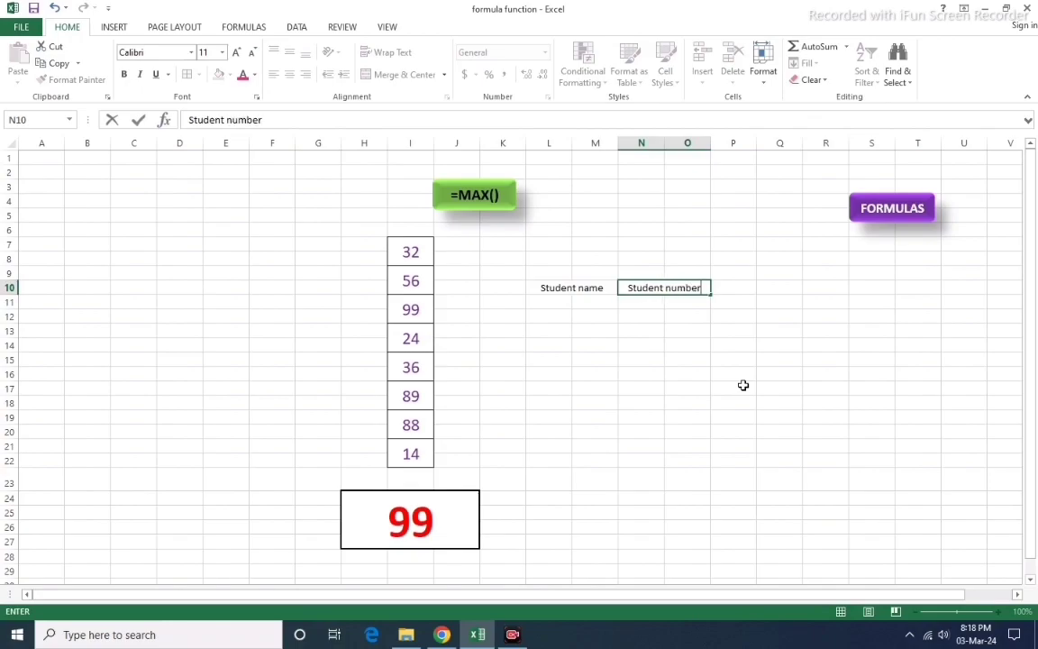
pyautogui.click(664, 373)
# Merge the name and number cells for rows 11–19 and border the whole table L10:O19.
pyautogui.moveTo(561, 304); pyautogui.dragTo(593, 304)
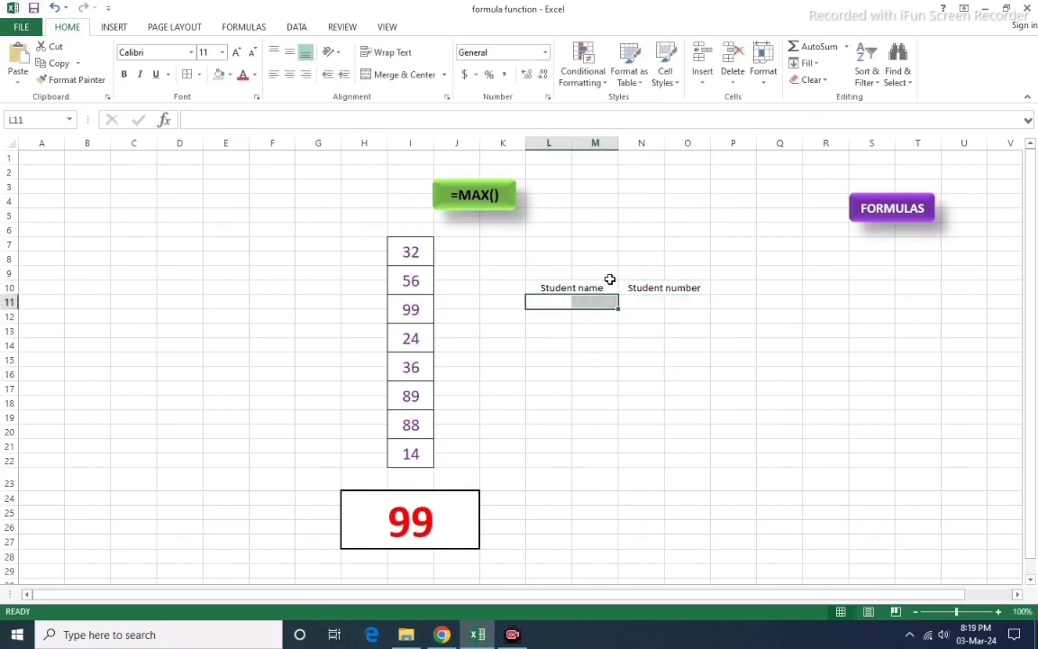
pyautogui.click(433, 74)
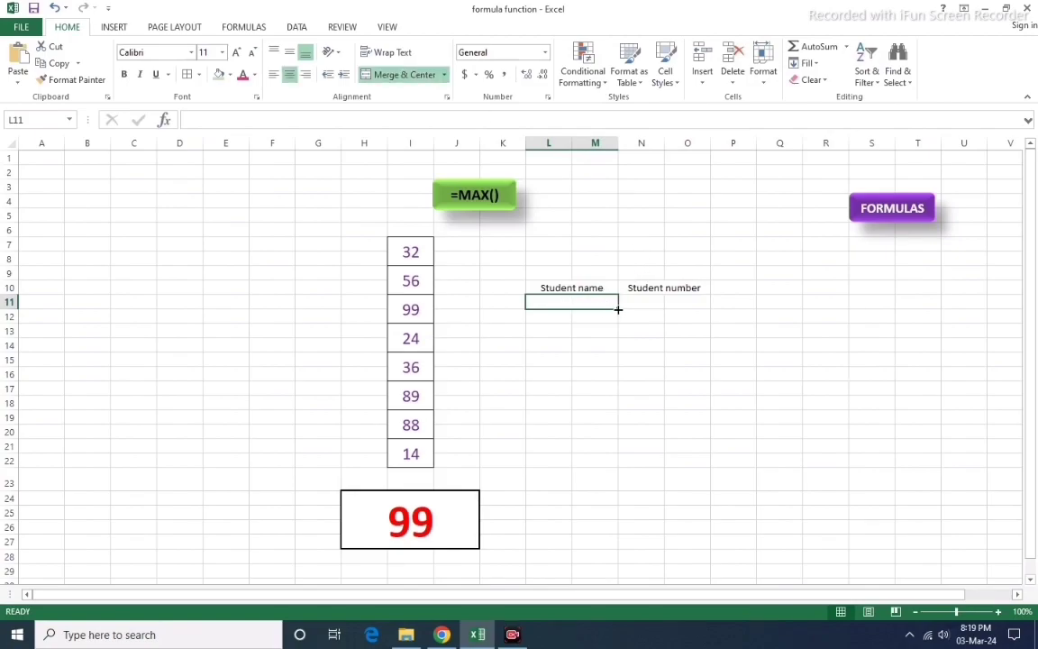
pyautogui.moveTo(618, 309)
pyautogui.mouseDown()
pyautogui.moveTo(609, 417)
pyautogui.moveTo(684, 303)
pyautogui.moveTo(703, 423)
pyautogui.mouseUp()
pyautogui.click(393, 77)
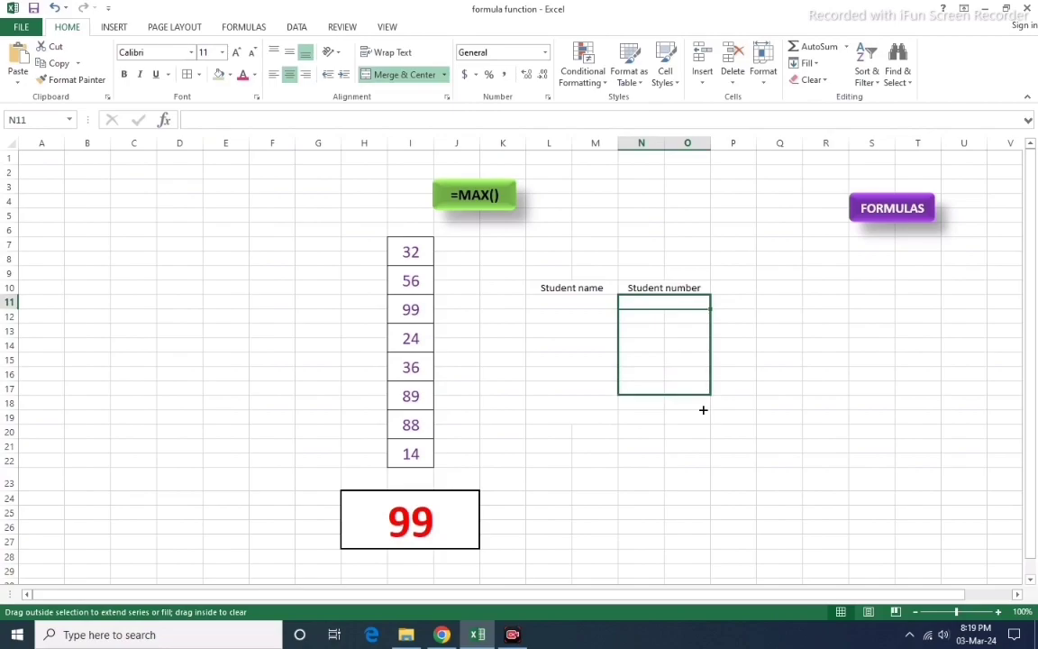
pyautogui.moveTo(571, 286); pyautogui.dragTo(682, 420)
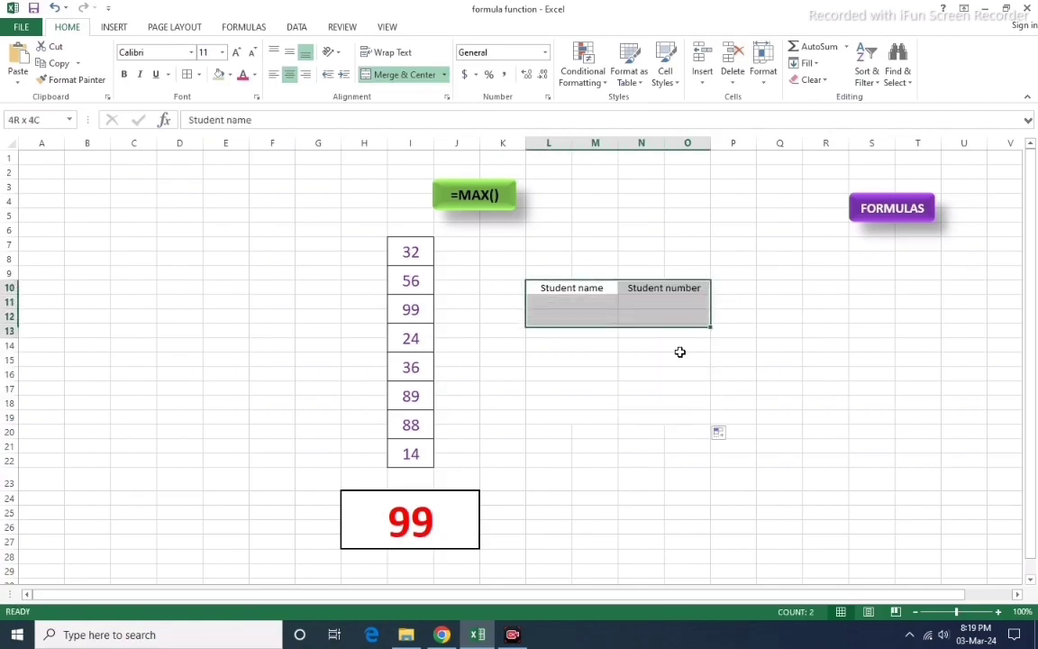
pyautogui.click(187, 74)
# Merge the block L21:O22 below the table into one cell.
pyautogui.click(546, 451)
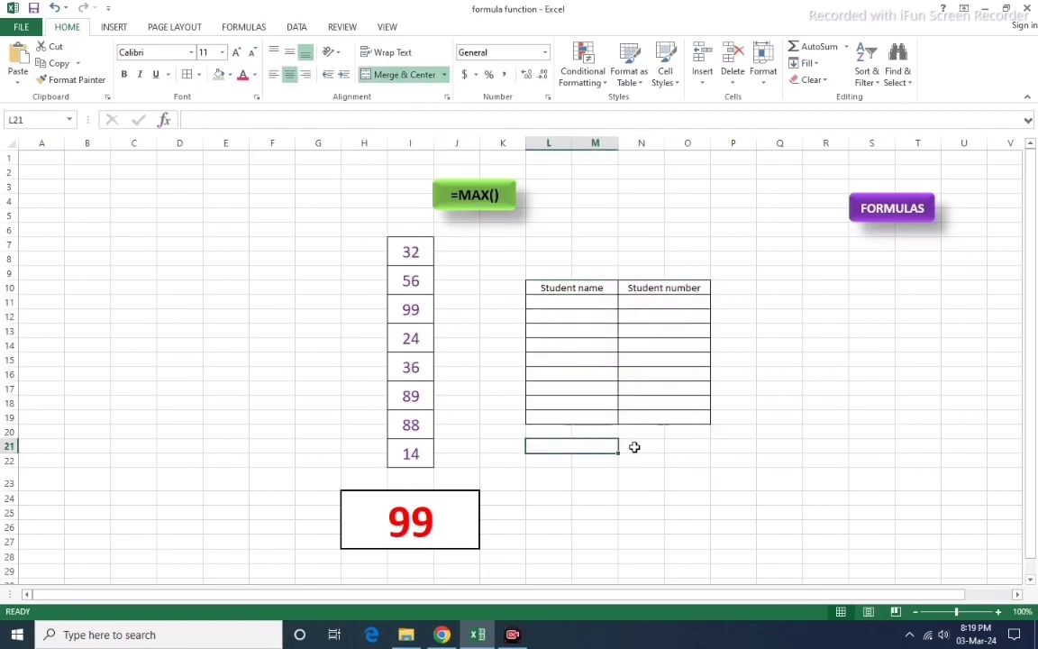
pyautogui.moveTo(635, 447); pyautogui.dragTo(667, 451)
pyautogui.moveTo(559, 445); pyautogui.dragTo(671, 445)
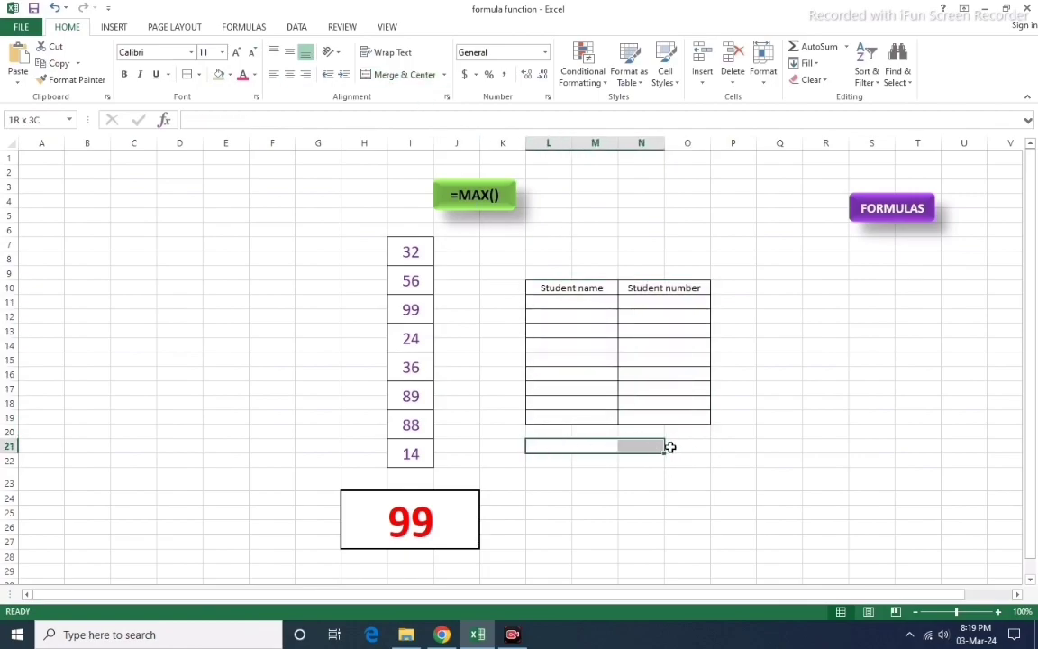
pyautogui.click(392, 75)
pyautogui.click(644, 496)
pyautogui.moveTo(549, 452); pyautogui.dragTo(669, 461)
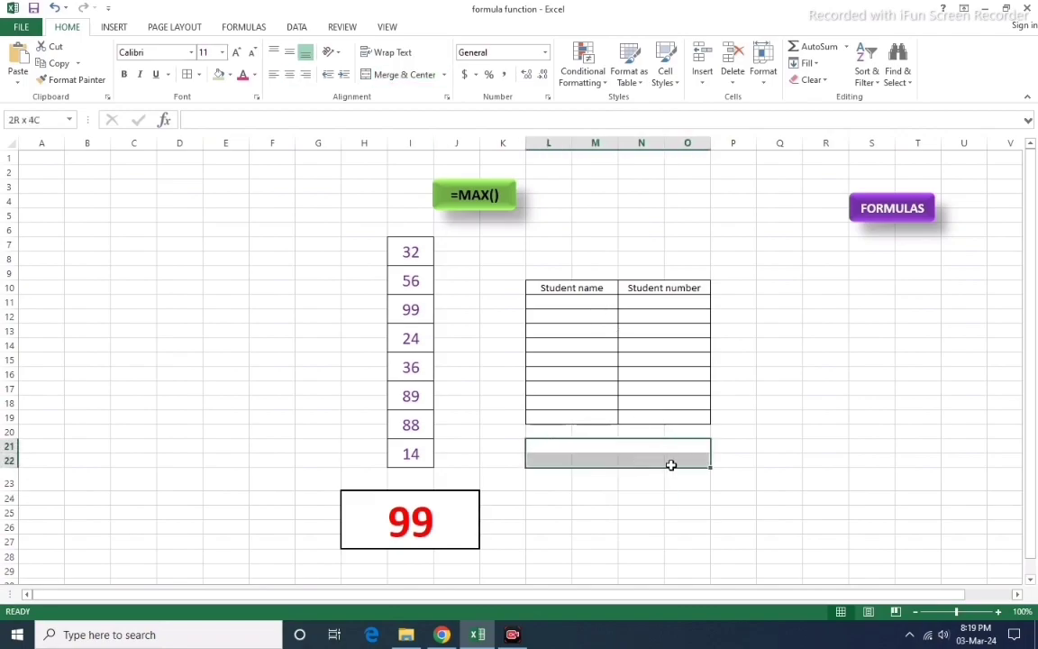
pyautogui.click(404, 74)
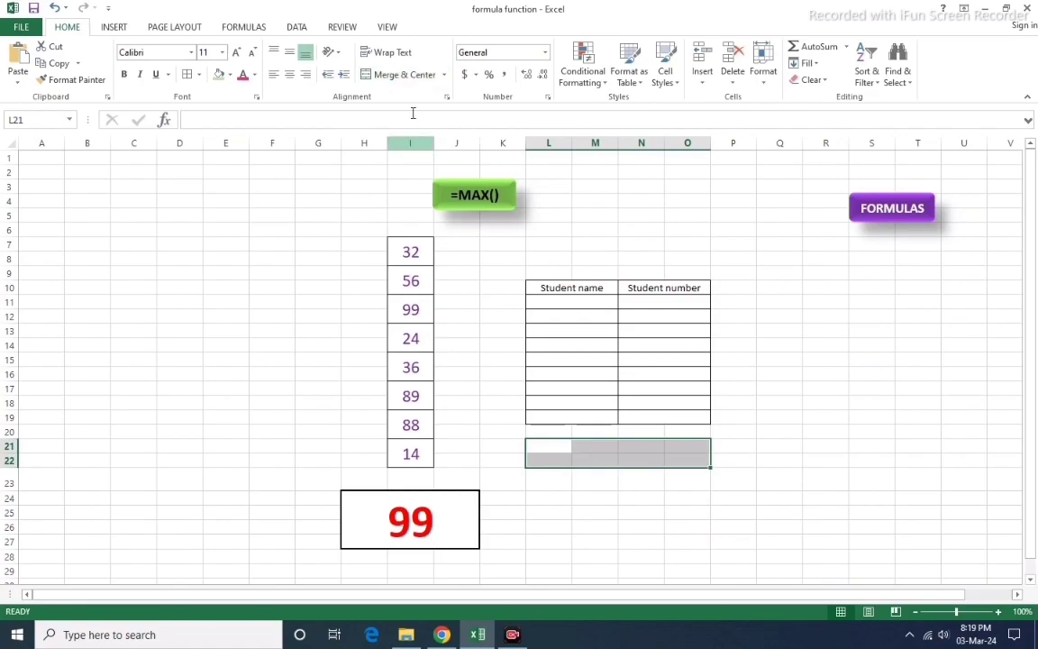
pyautogui.click(385, 74)
# Enter student names A through I down the Student name column.
pyautogui.click(581, 297)
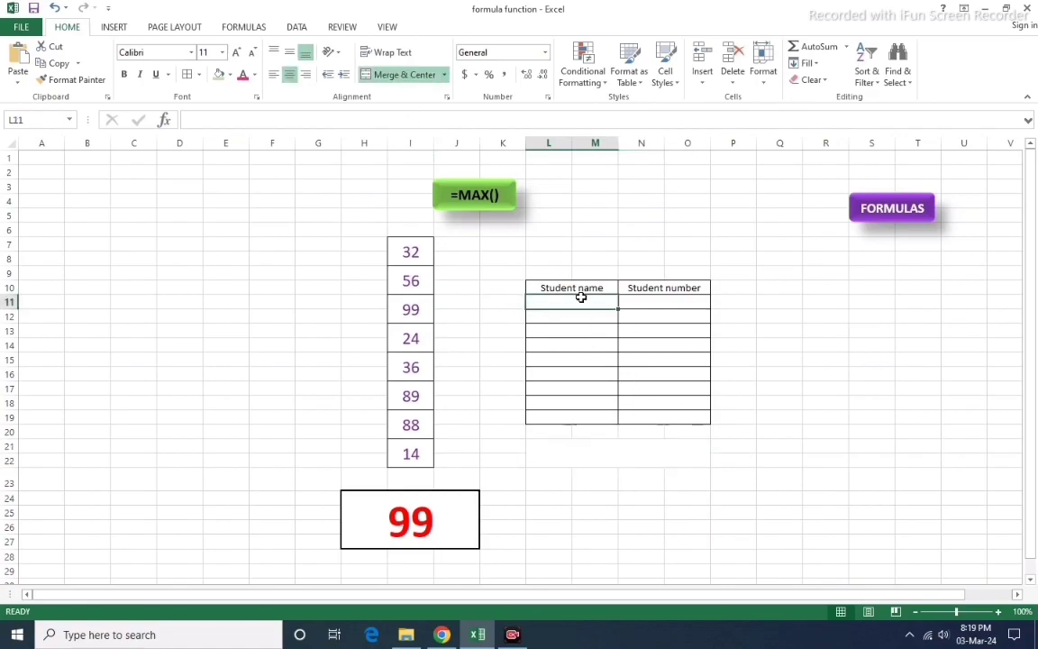
pyautogui.write('A')
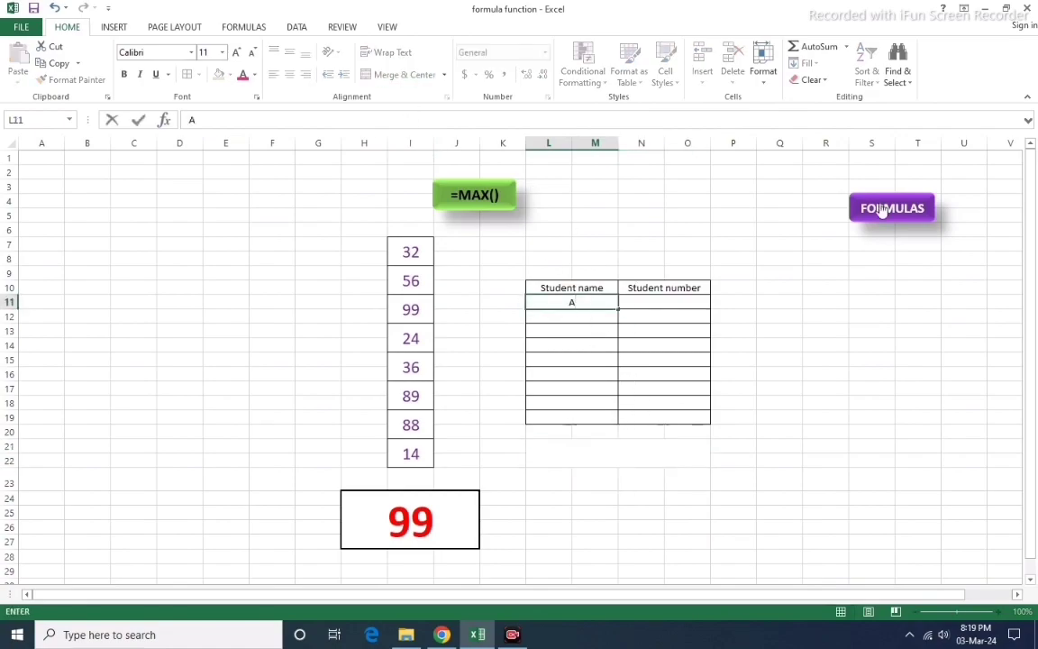
pyautogui.press('Return')
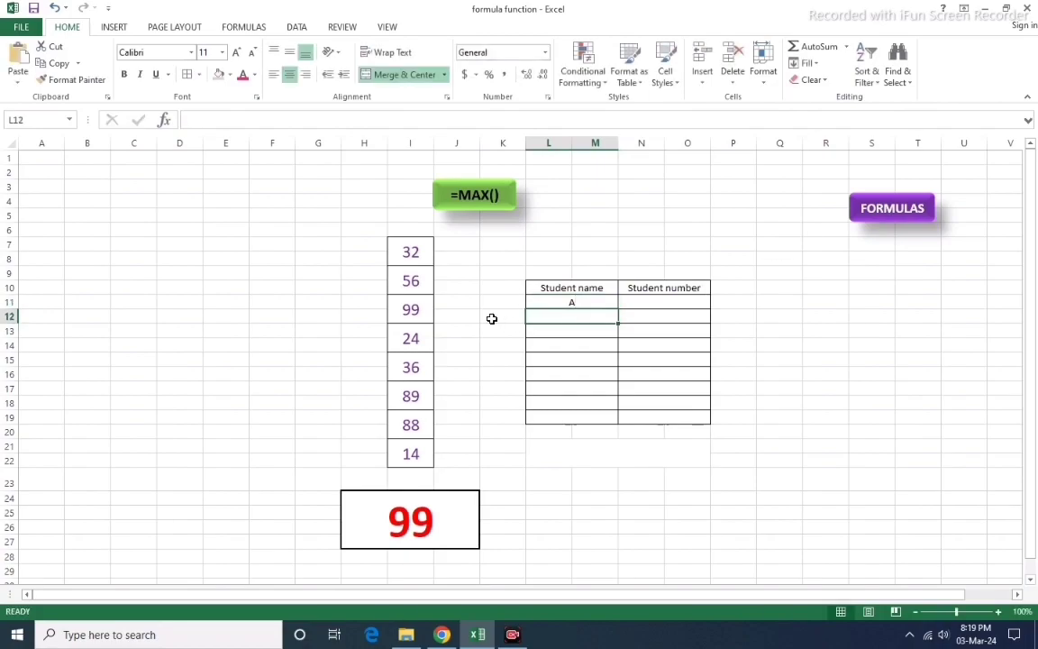
pyautogui.write('B')
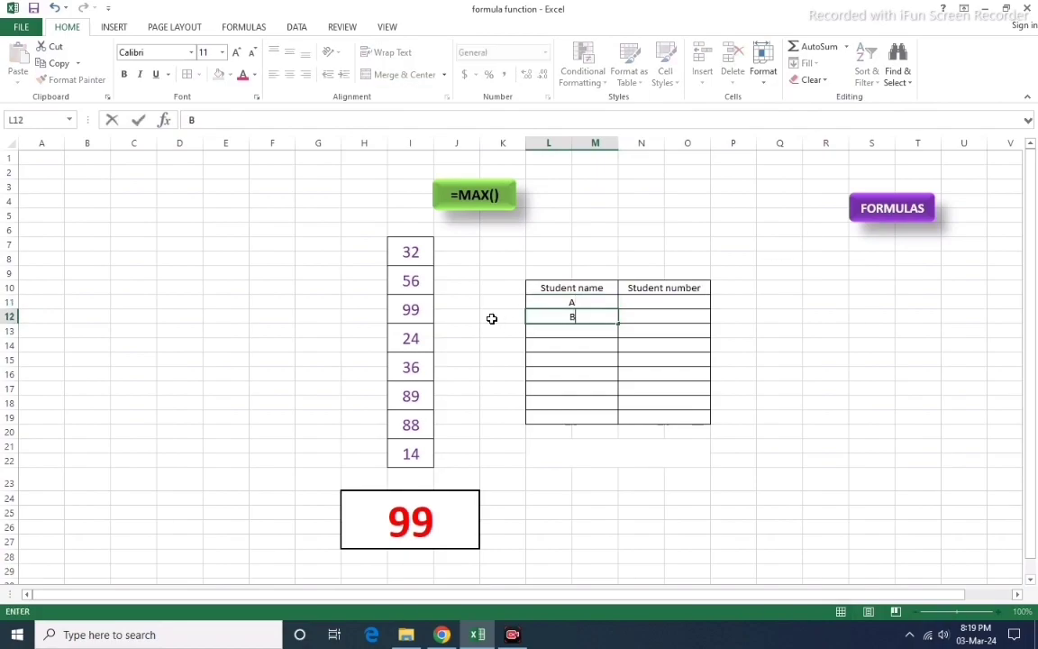
pyautogui.press('Return')
pyautogui.write('C')
pyautogui.press('Return')
pyautogui.write('D')
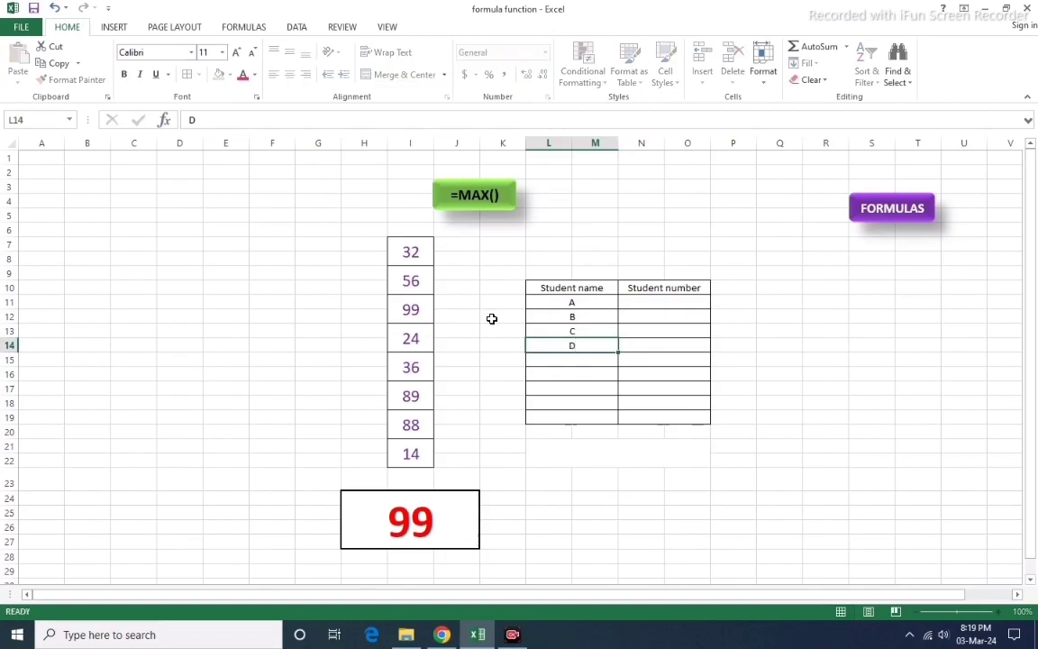
pyautogui.press('Return')
pyautogui.write('E')
pyautogui.press('Return')
pyautogui.write('F')
pyautogui.press('Return')
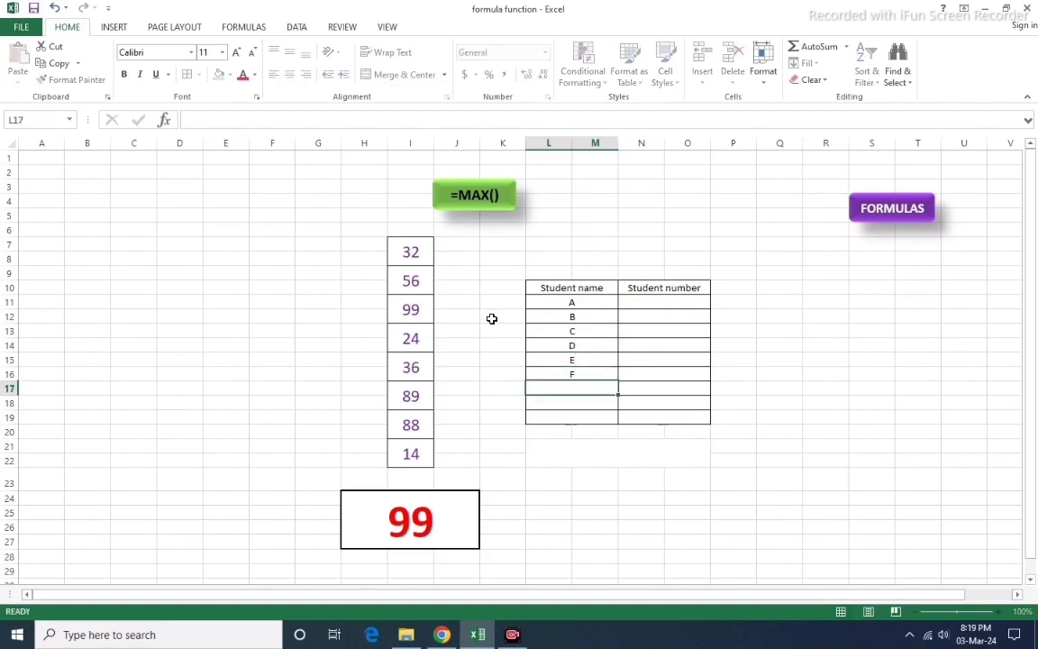
pyautogui.write('G')
pyautogui.press('Return')
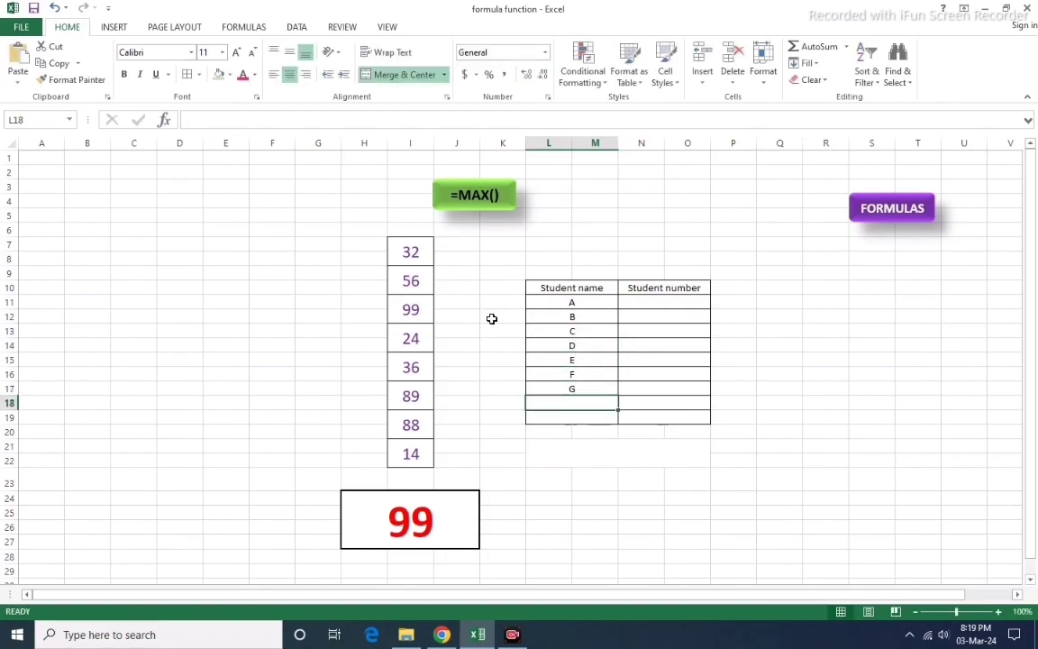
pyautogui.write('H')
pyautogui.press('Return')
pyautogui.write('I')
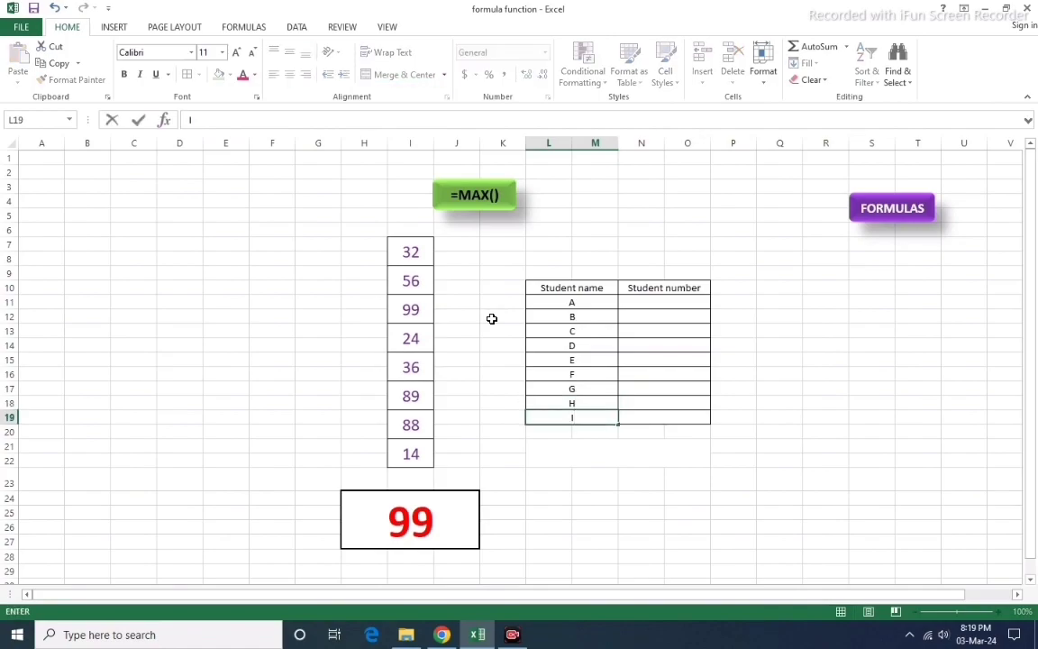
pyautogui.click(653, 303)
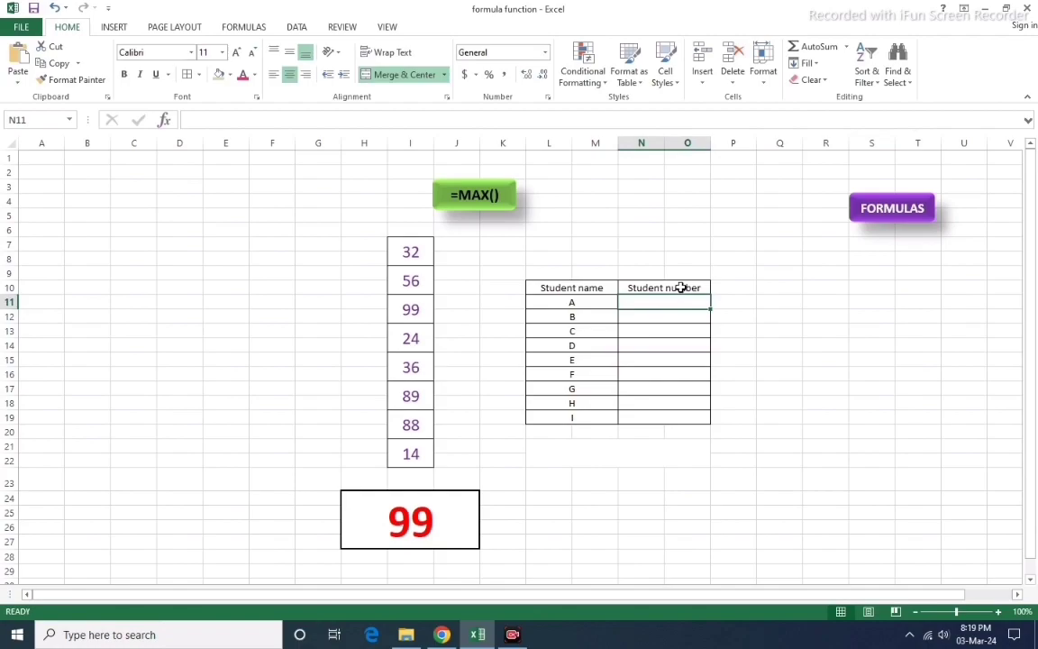
# Enter student numbers 250, 350420, 356 and 455 for students A–D.
pyautogui.write('250')
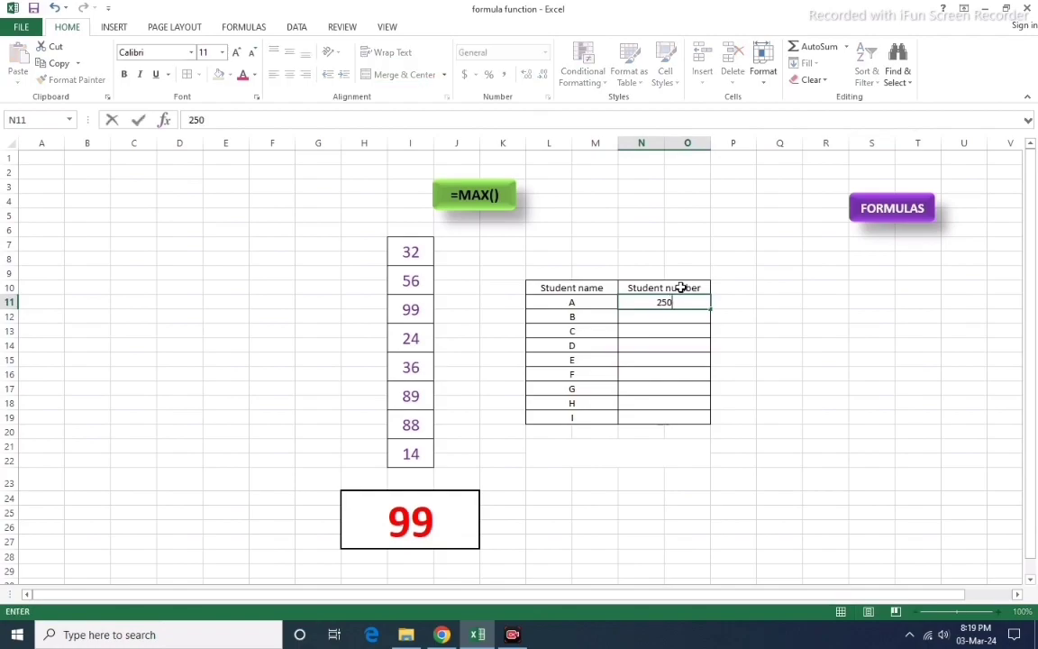
pyautogui.press('Return')
pyautogui.write('350')
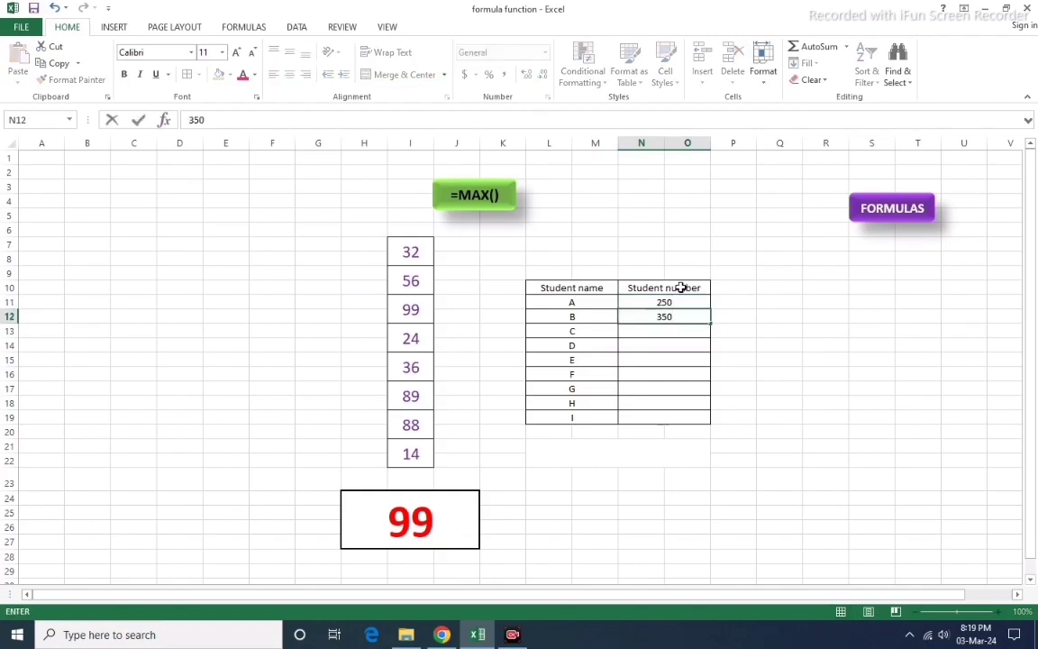
pyautogui.write('420')
pyautogui.press('Return')
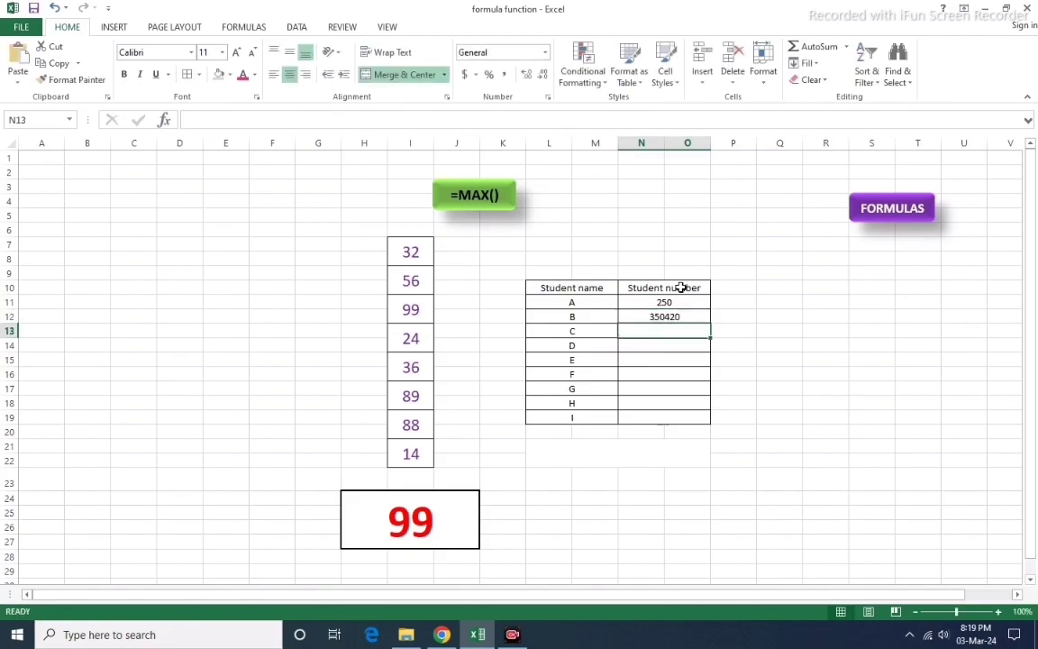
pyautogui.write('35')
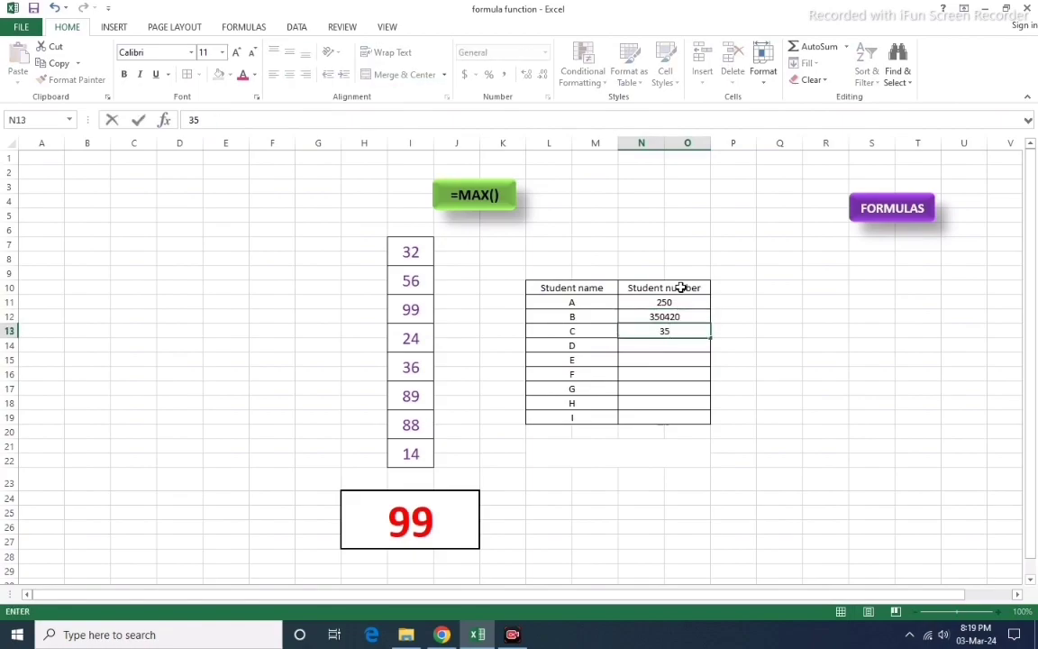
pyautogui.write('6')
pyautogui.press('Return')
pyautogui.write('455')
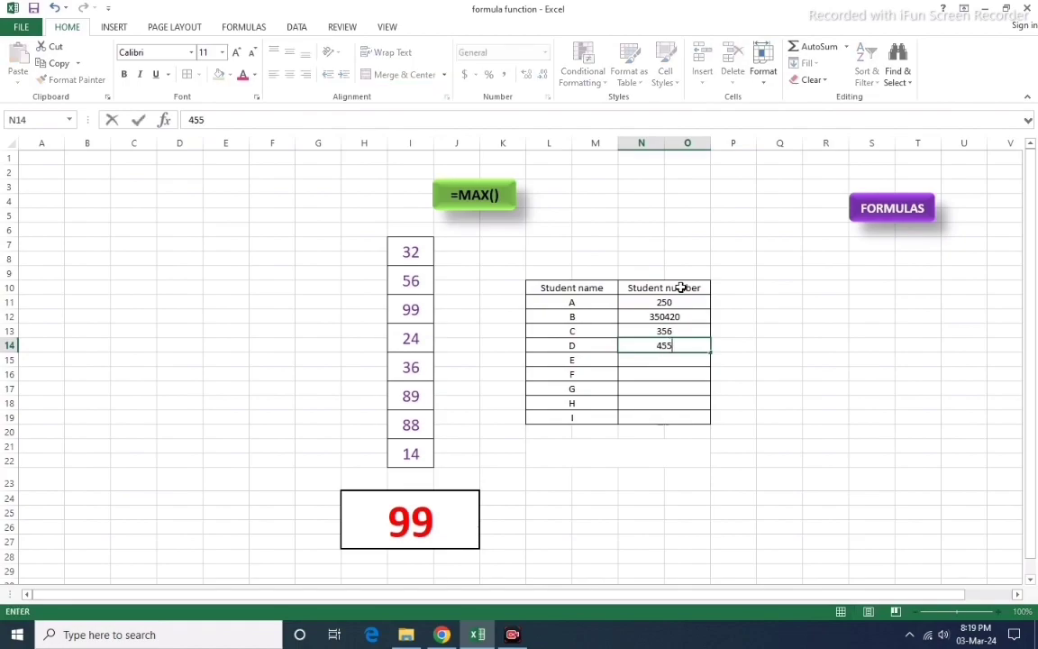
pyautogui.click(682, 287)
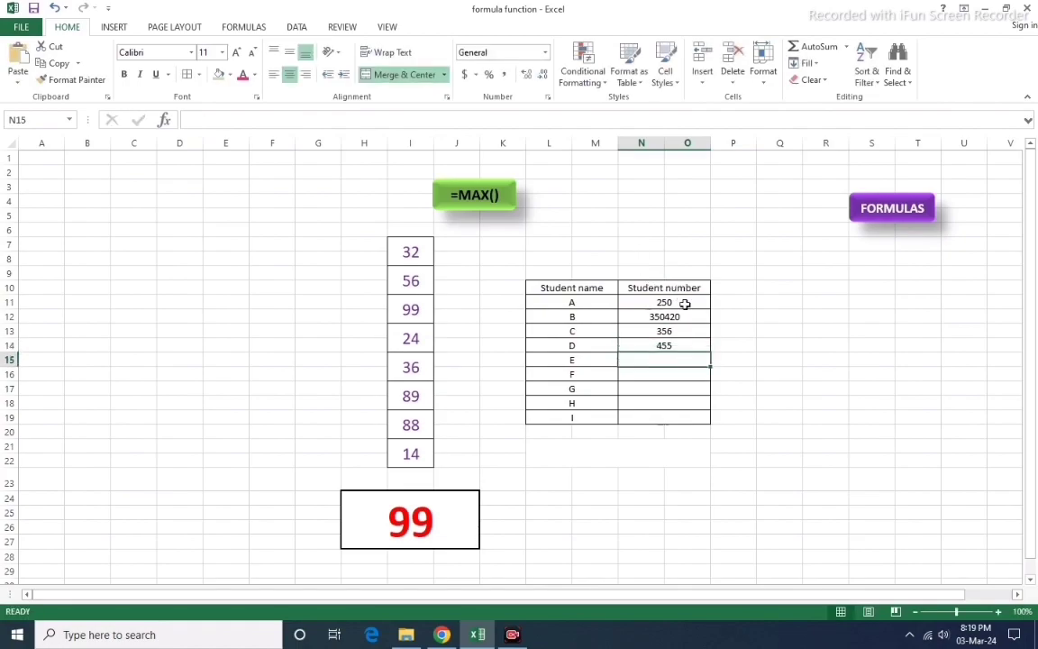
# Correct the mistyped number 350420 in N12 to 350.
pyautogui.click(689, 314)
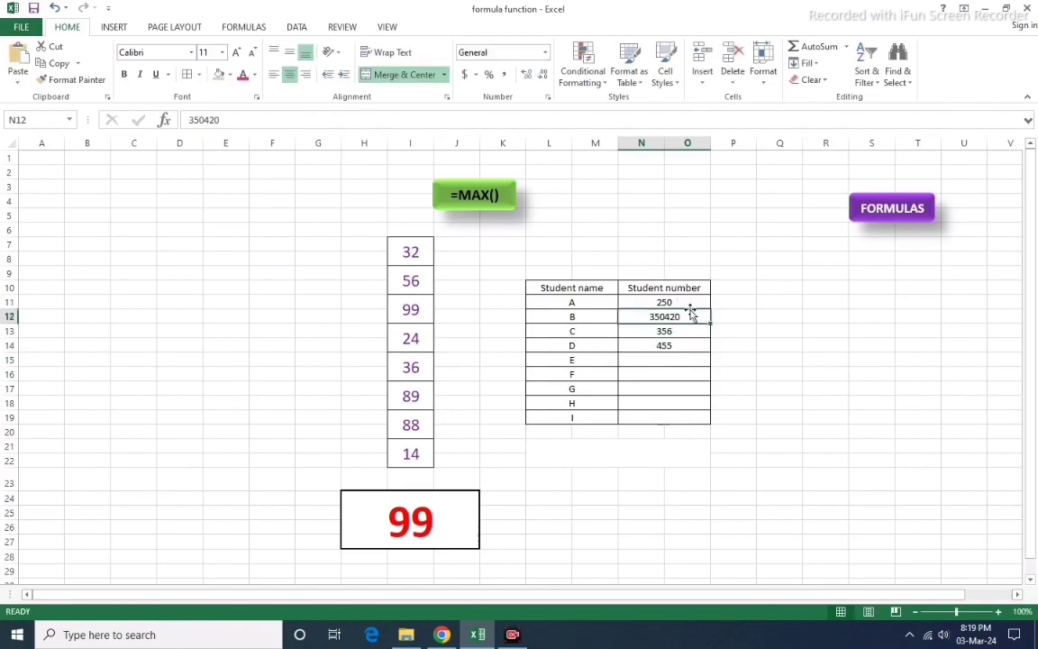
pyautogui.doubleClick(689, 315)
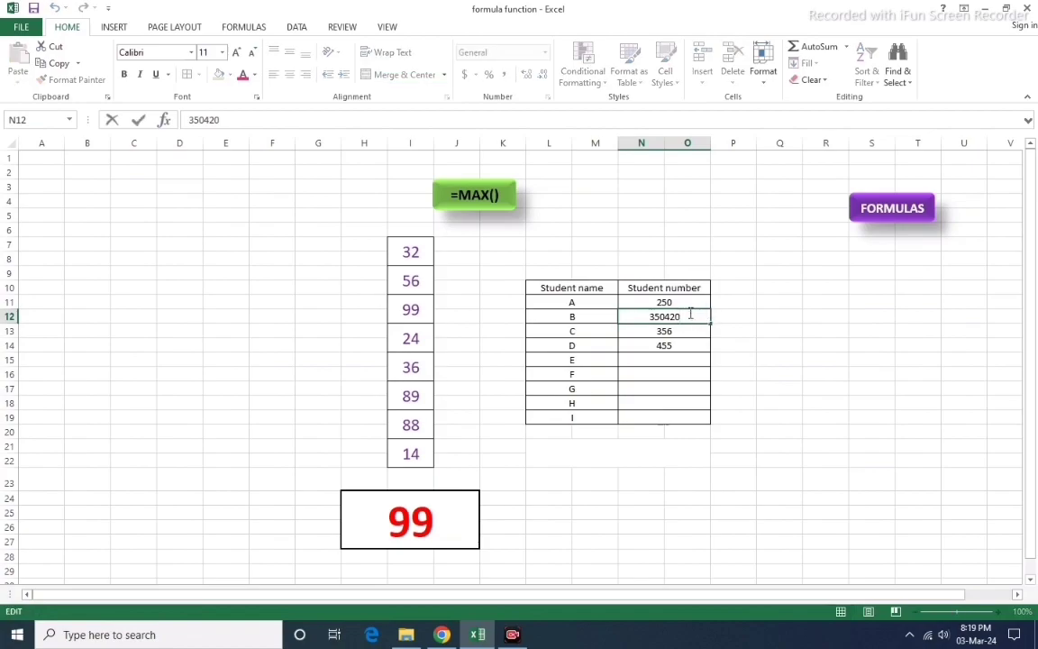
pyautogui.press('BackSpace')
pyautogui.press('BackSpace')
pyautogui.press('BackSpace')
pyautogui.click(689, 357)
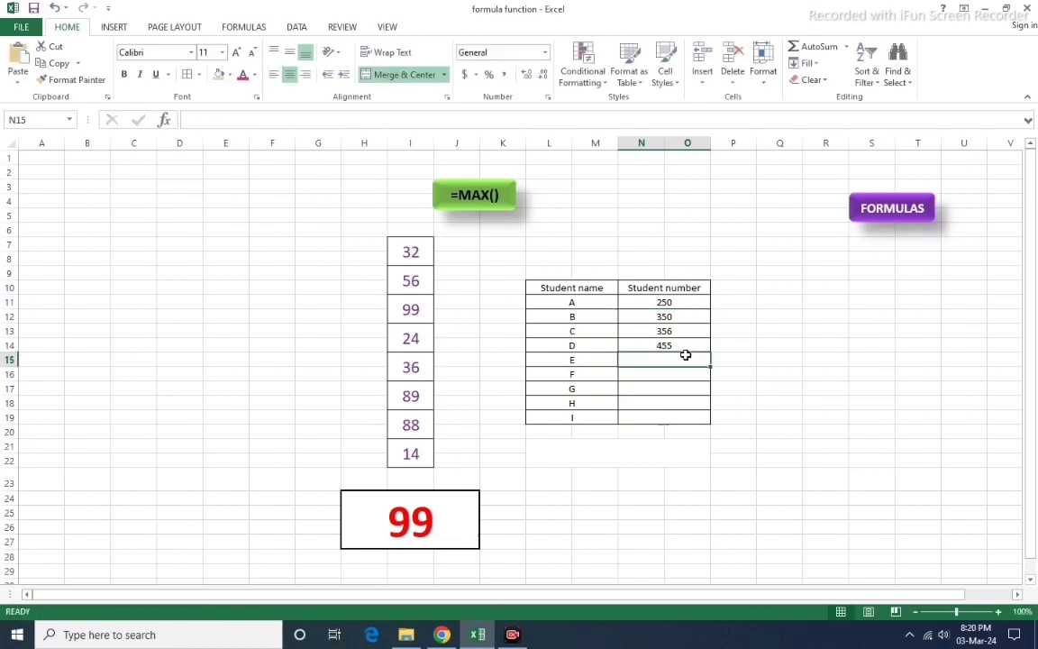
# Enter student numbers 500, 122, 222, 233 and 460 for students E–I.
pyautogui.write('500')
pyautogui.press('Return')
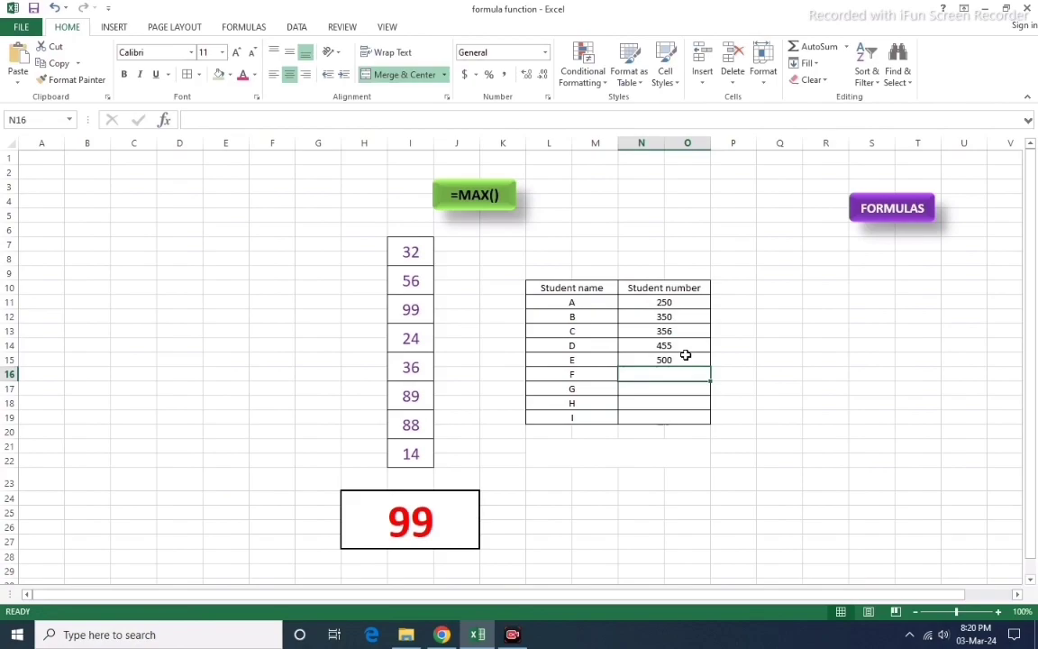
pyautogui.write('122')
pyautogui.press('Return')
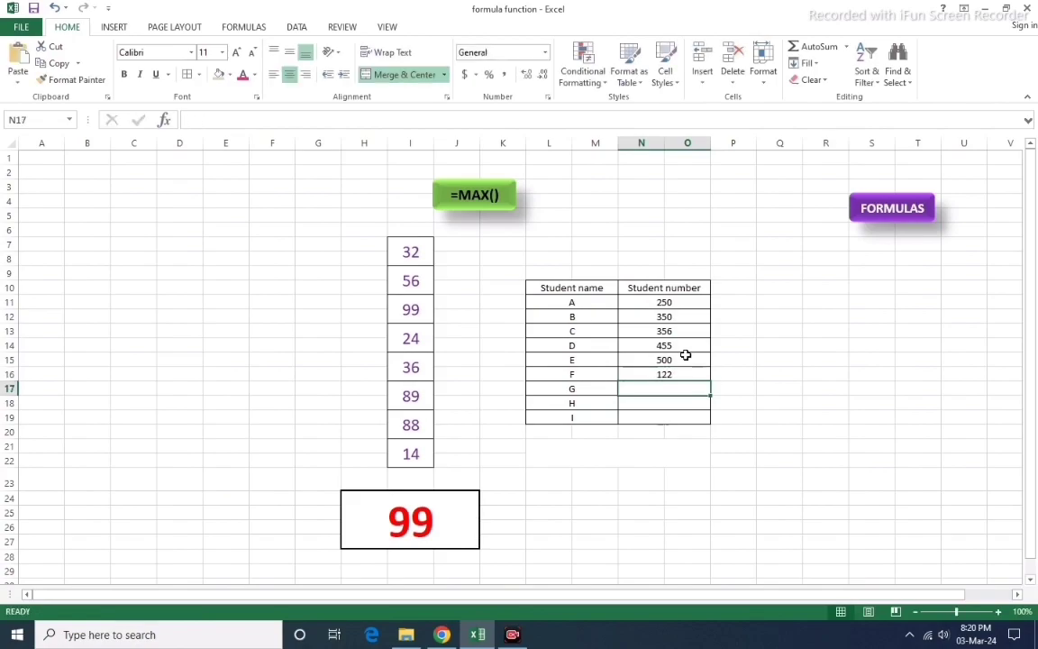
pyautogui.write('222')
pyautogui.press('Return')
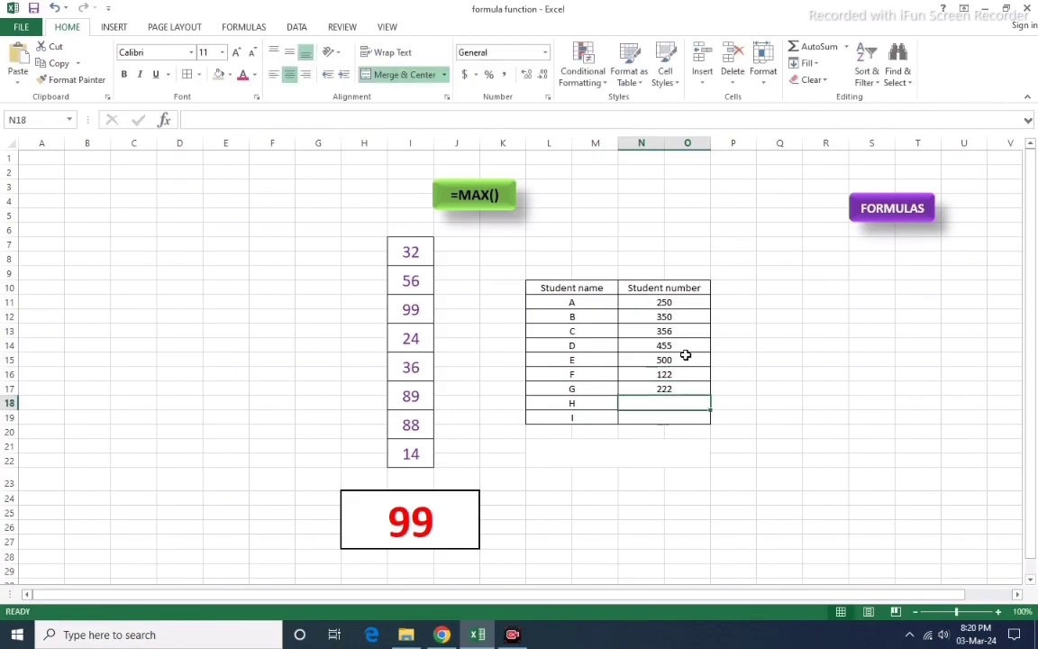
pyautogui.write('233')
pyautogui.press('Return')
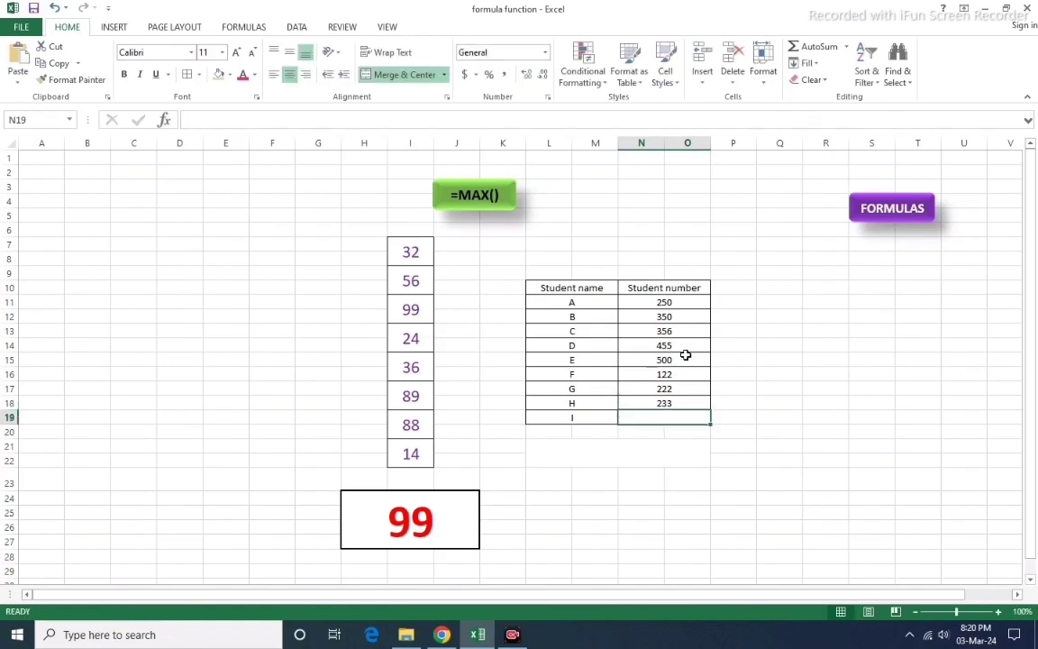
pyautogui.write('460')
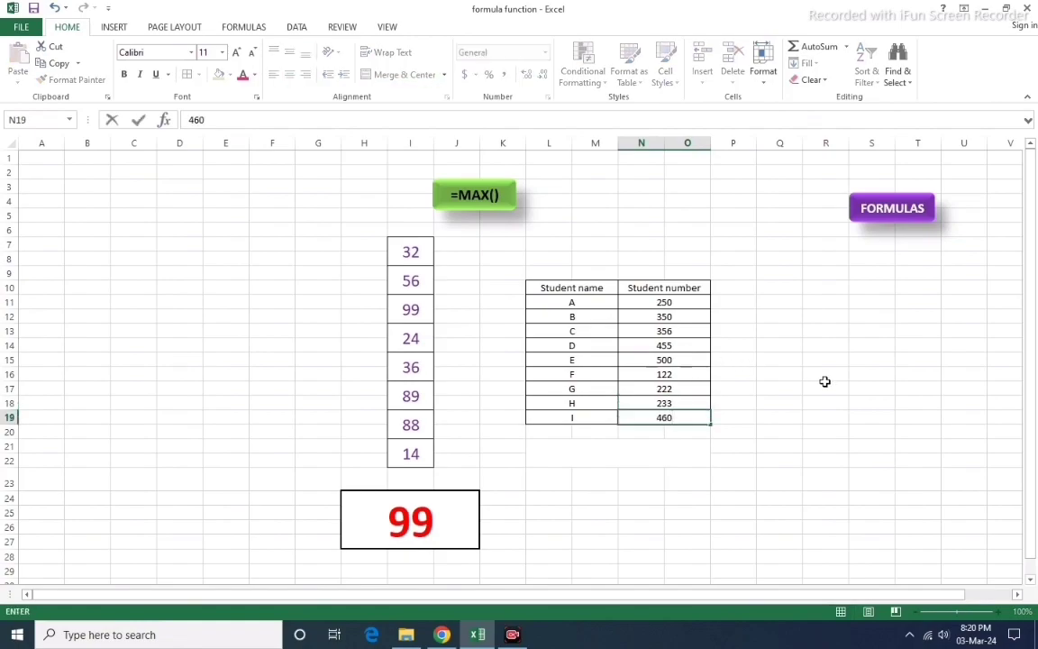
pyautogui.click(823, 386)
# Make the Student name and Student number headers red and bold.
pyautogui.click(641, 453)
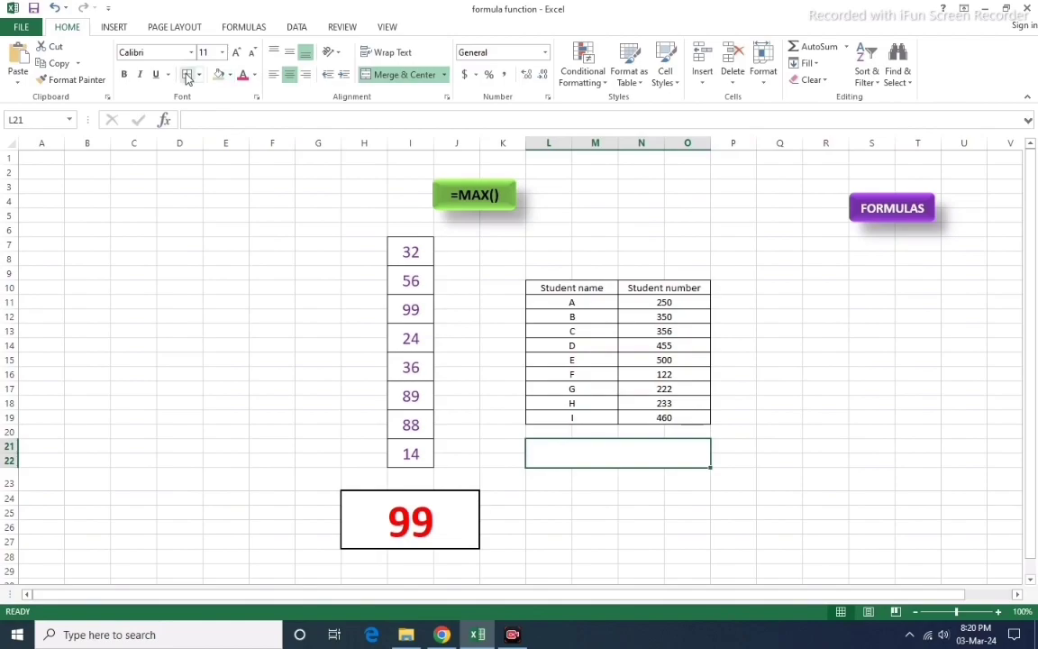
pyautogui.press('Right')
pyautogui.press('Right')
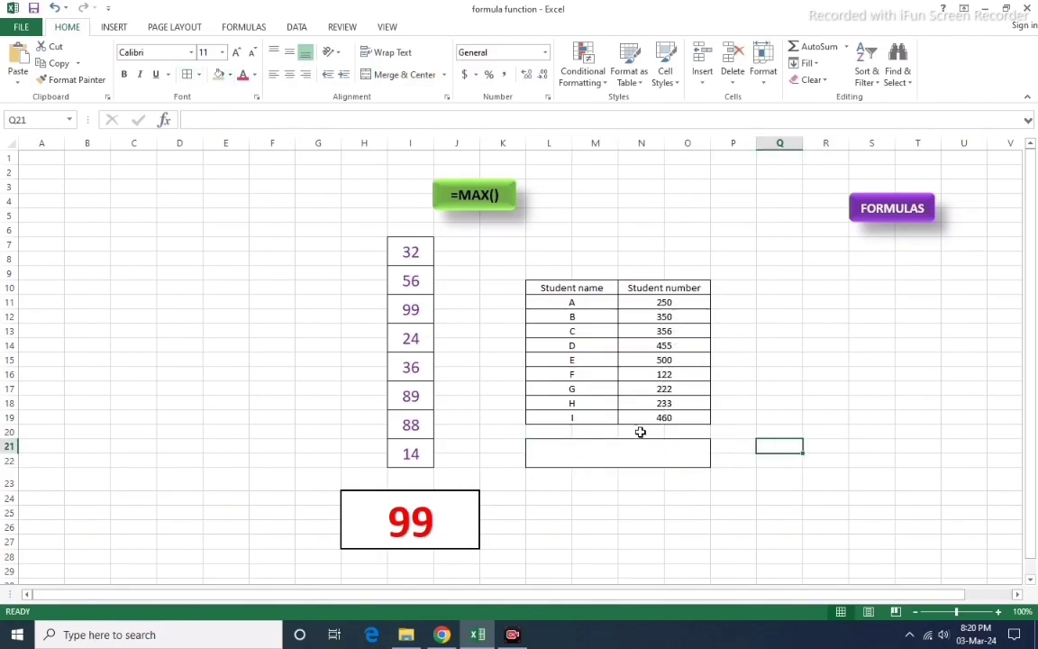
pyautogui.click(626, 454)
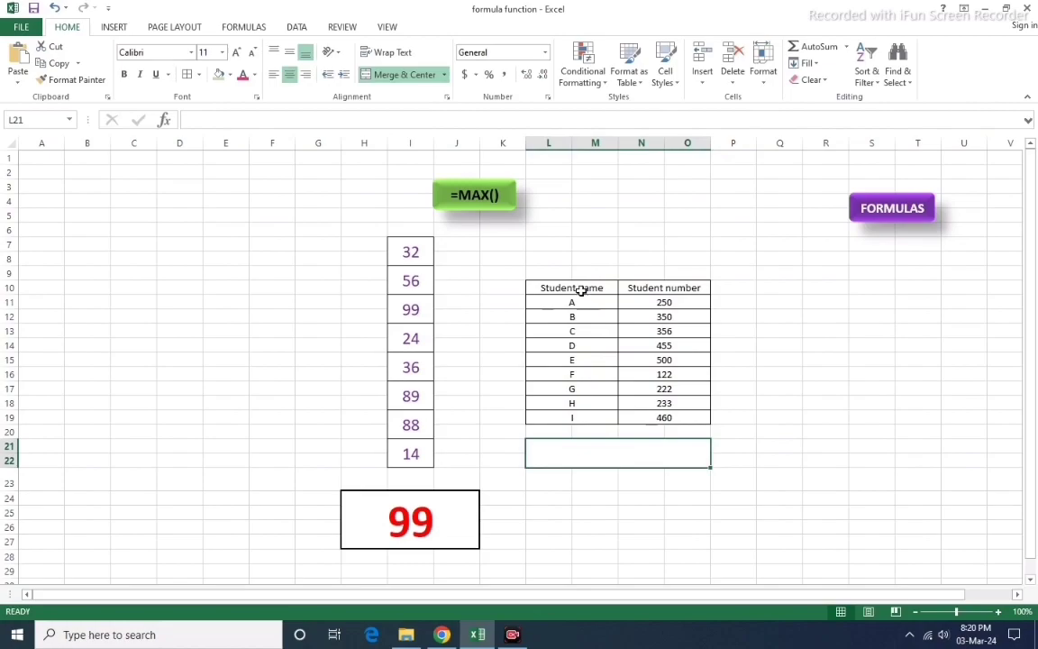
pyautogui.moveTo(597, 287); pyautogui.dragTo(675, 288)
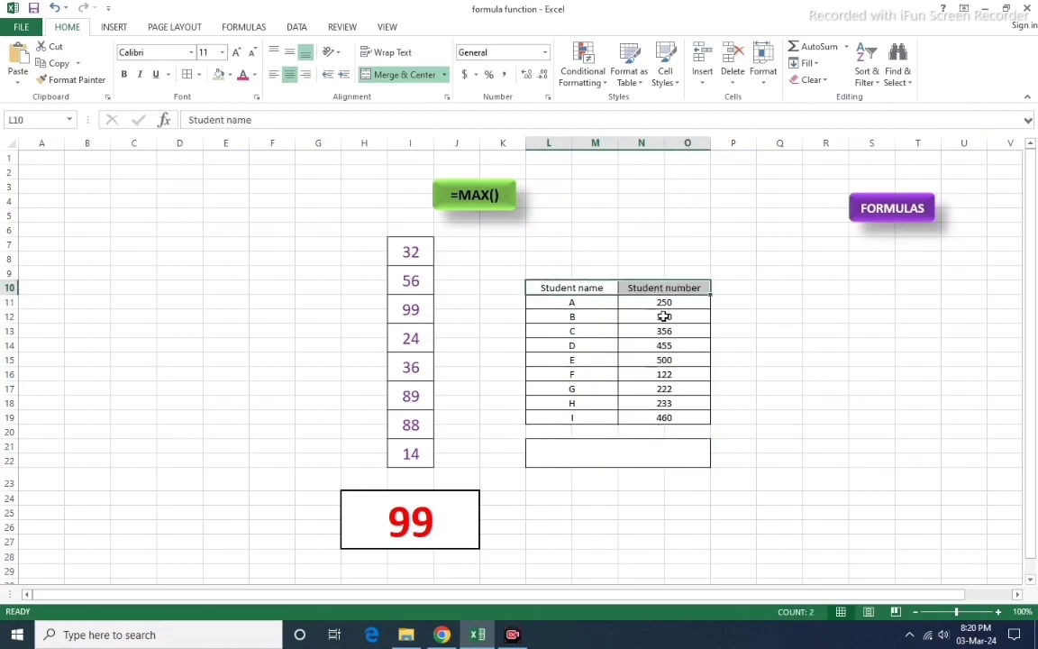
pyautogui.click(242, 76)
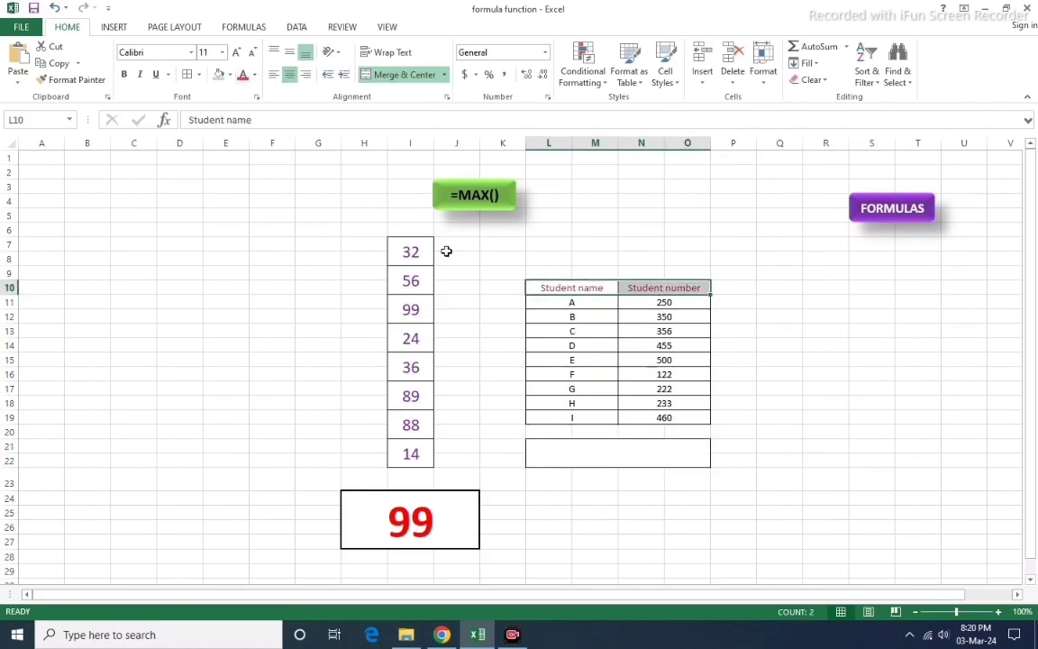
pyautogui.click(125, 76)
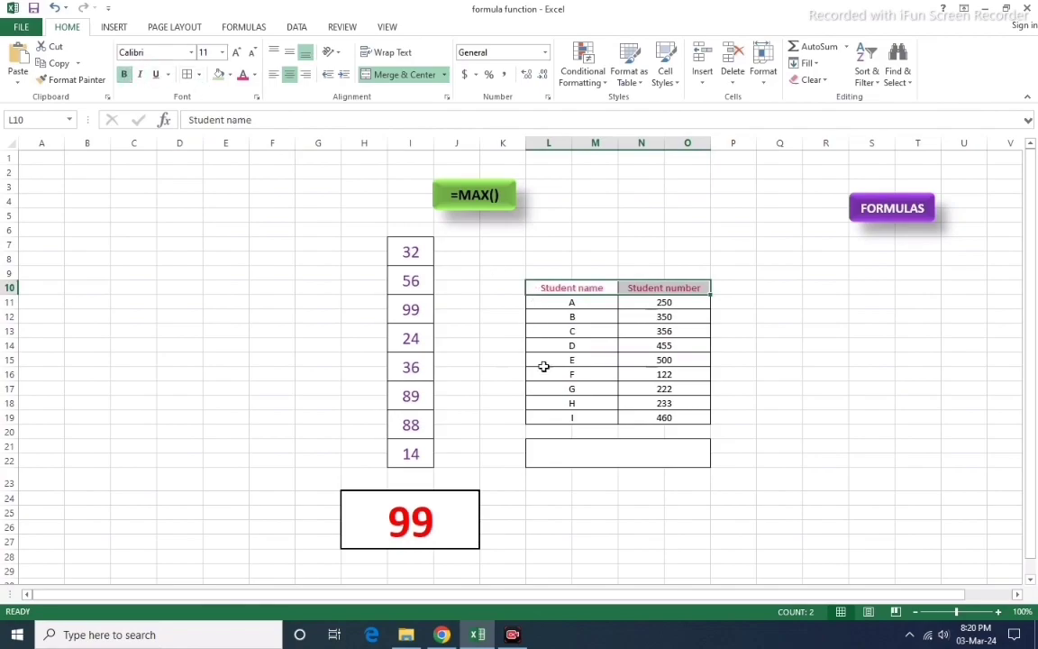
# Format the merged result cell as 12-point, vertically centred bold and begin typing =MAX(.
pyautogui.click(587, 451)
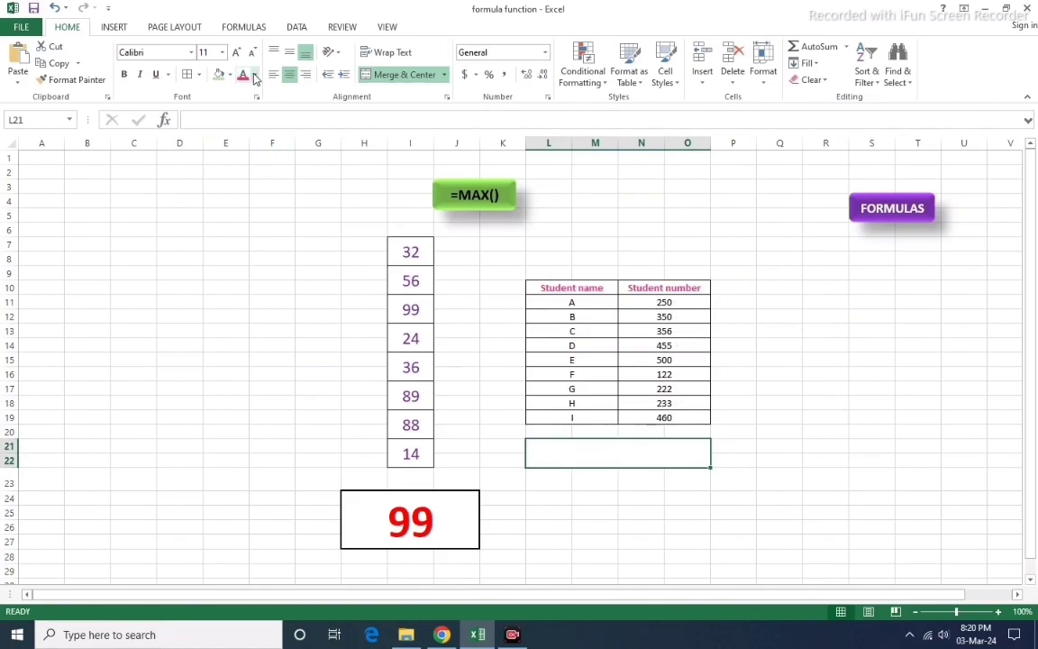
pyautogui.click(234, 53)
pyautogui.click(290, 53)
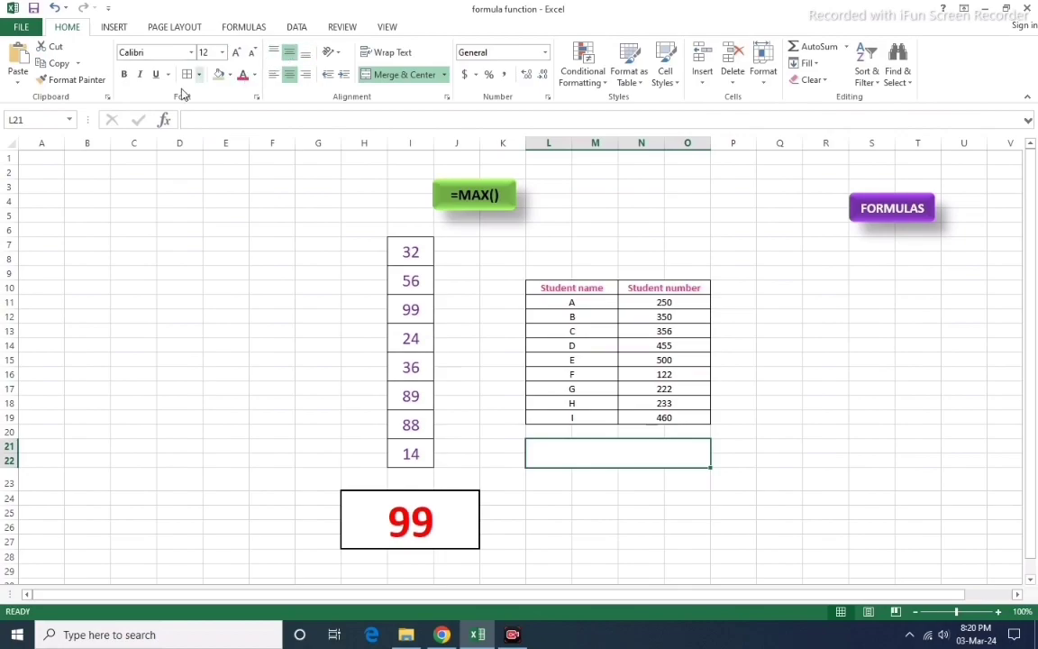
pyautogui.click(131, 76)
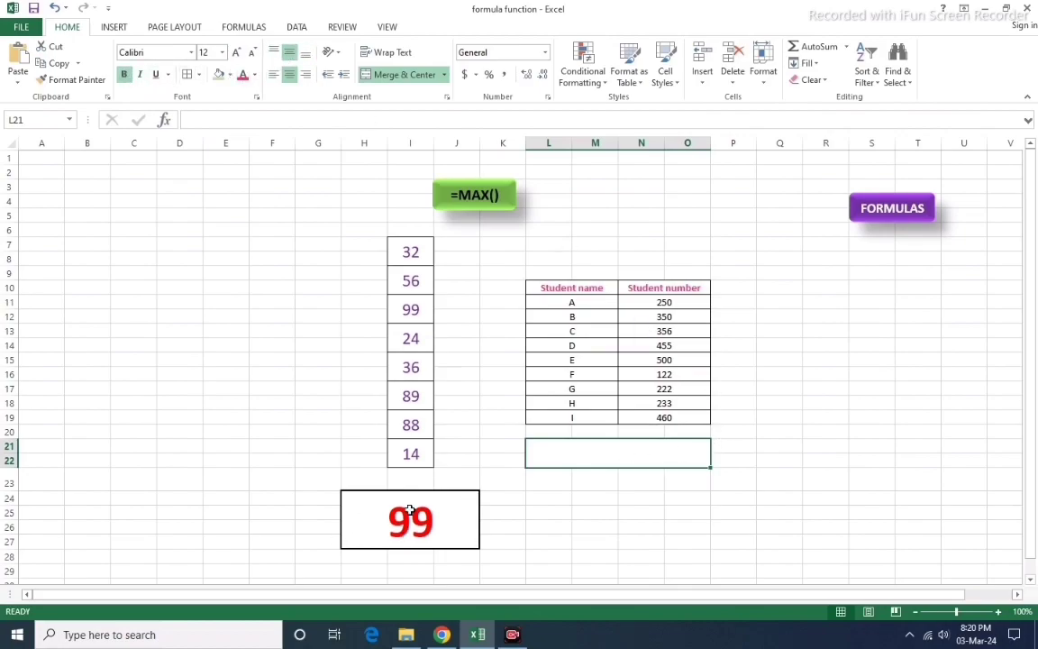
pyautogui.write('=')
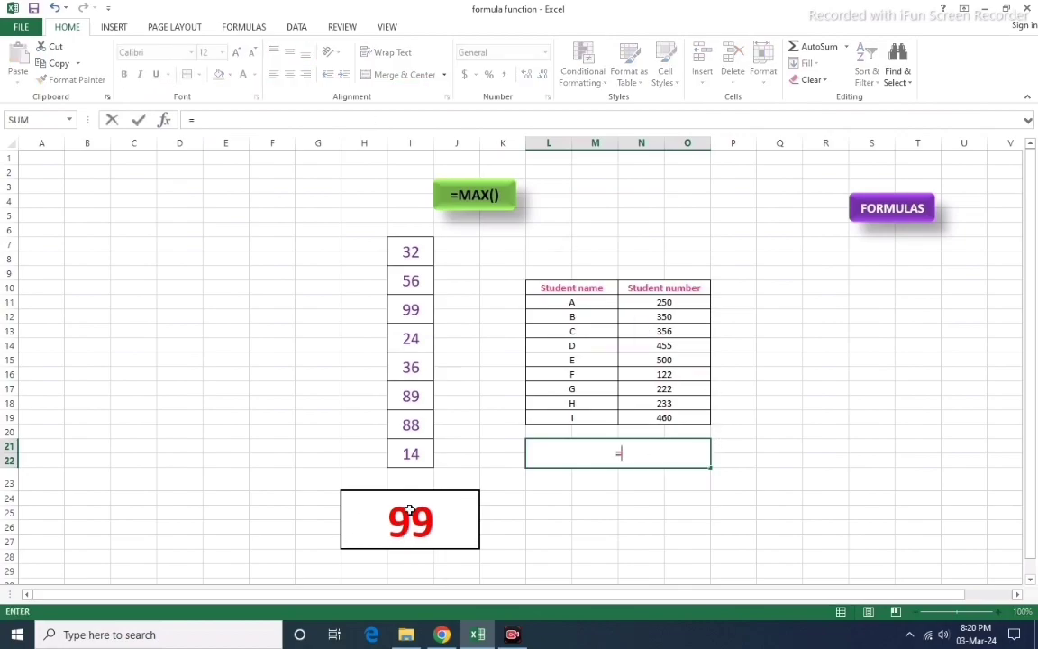
pyautogui.write('MAX(')
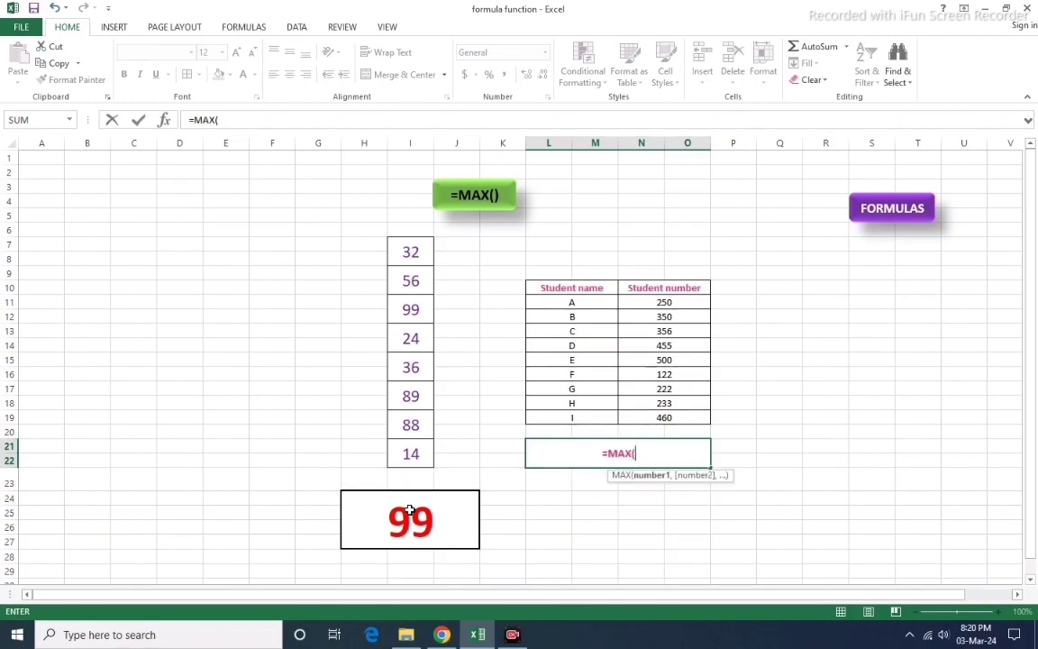
# Complete the formula =MAX(N11:O19) so the cell shows 500.
pyautogui.moveTo(663, 299); pyautogui.dragTo(662, 415)
pyautogui.write(')')
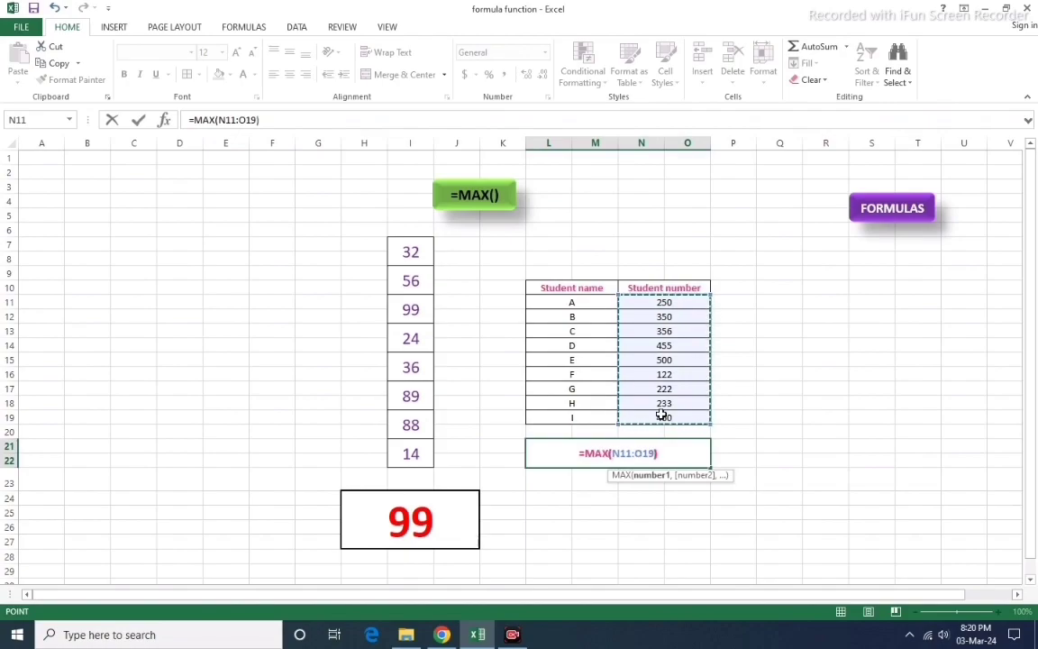
pyautogui.press('Return')
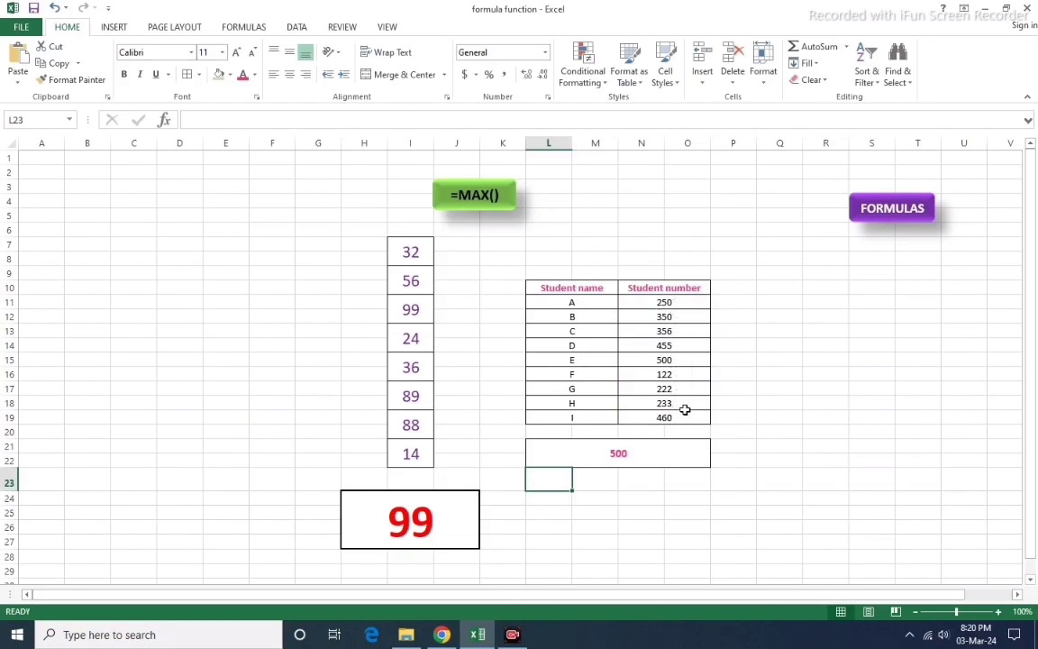
# Enlarge the font size of the 500 result cell.
pyautogui.click(626, 456)
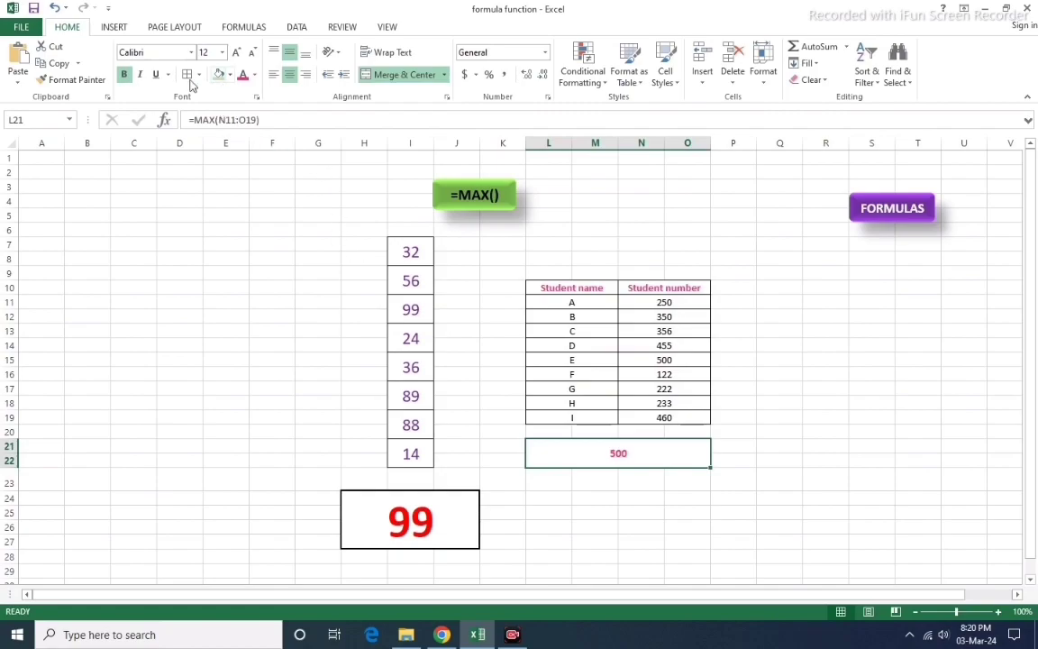
pyautogui.click(204, 52)
pyautogui.write('22')
pyautogui.press('Return')
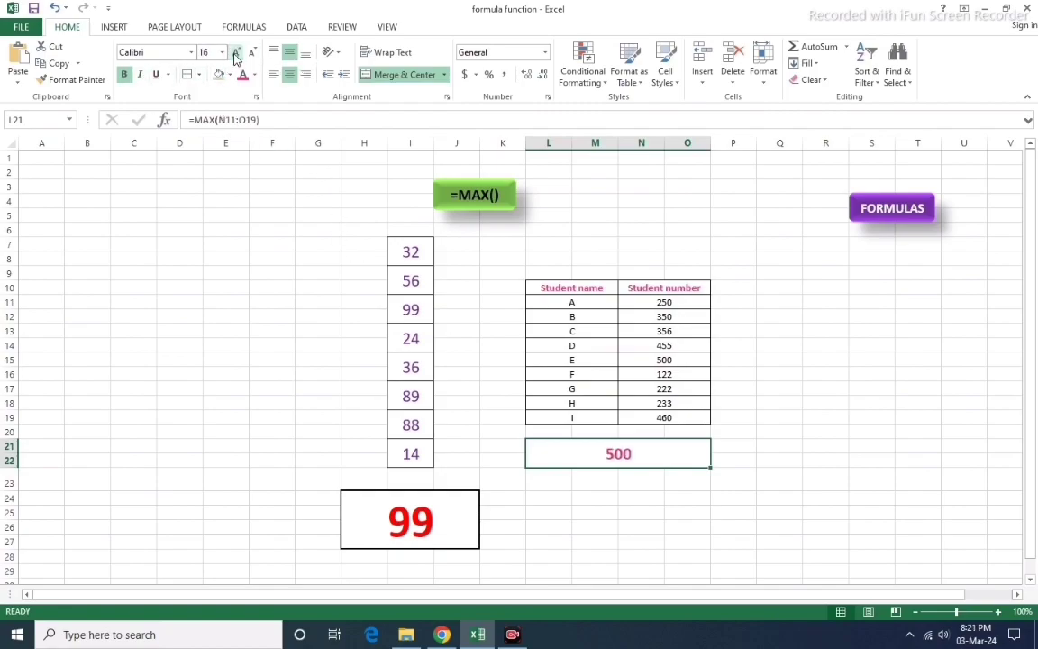
pyautogui.click(640, 482)
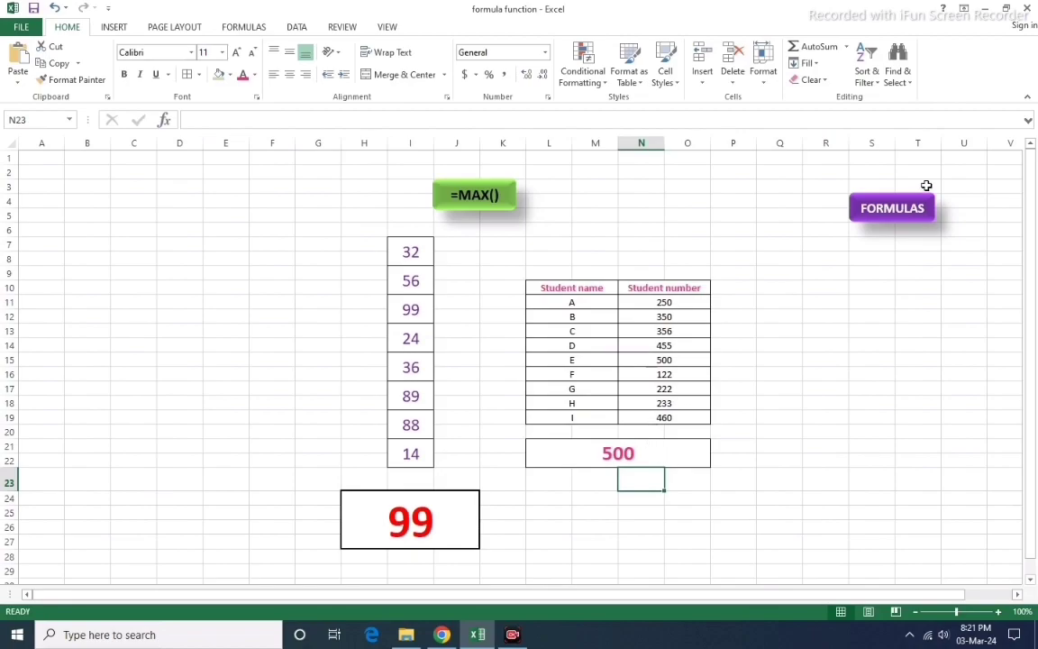
# Open the MIN example sheet and enter =MIN(J7:J22) in its result box, returning 14.
pyautogui.click(880, 221)
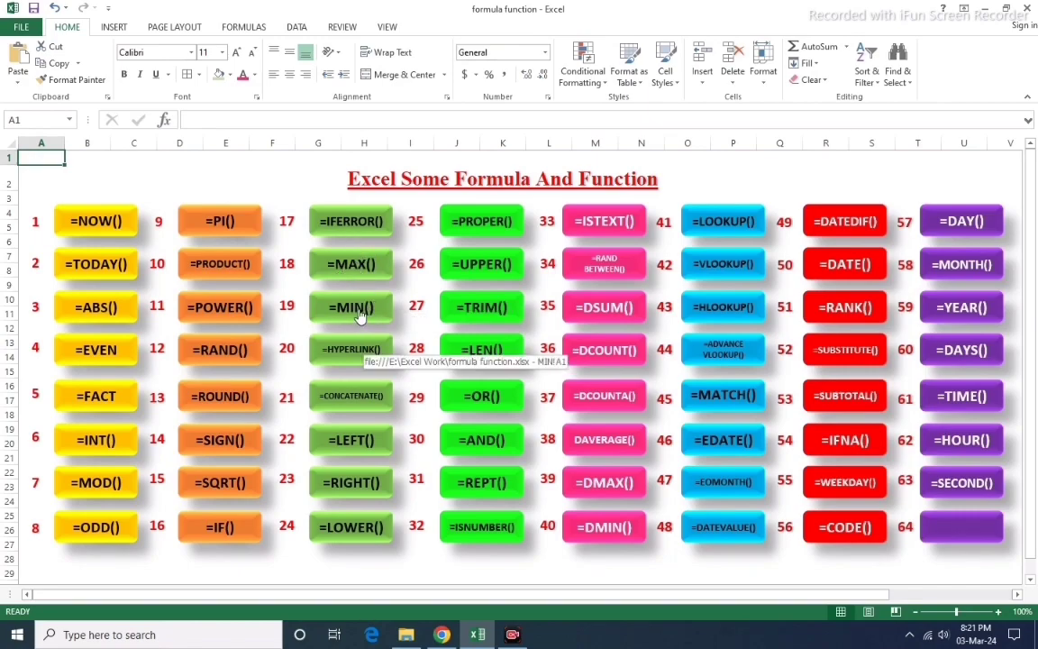
pyautogui.click(360, 313)
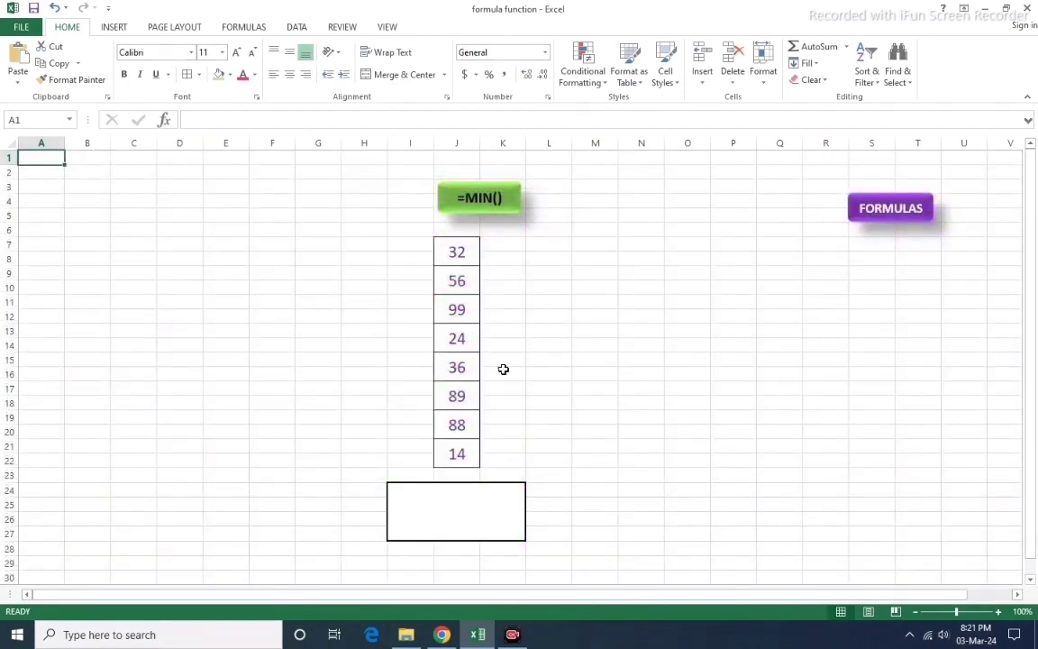
pyautogui.doubleClick(475, 494)
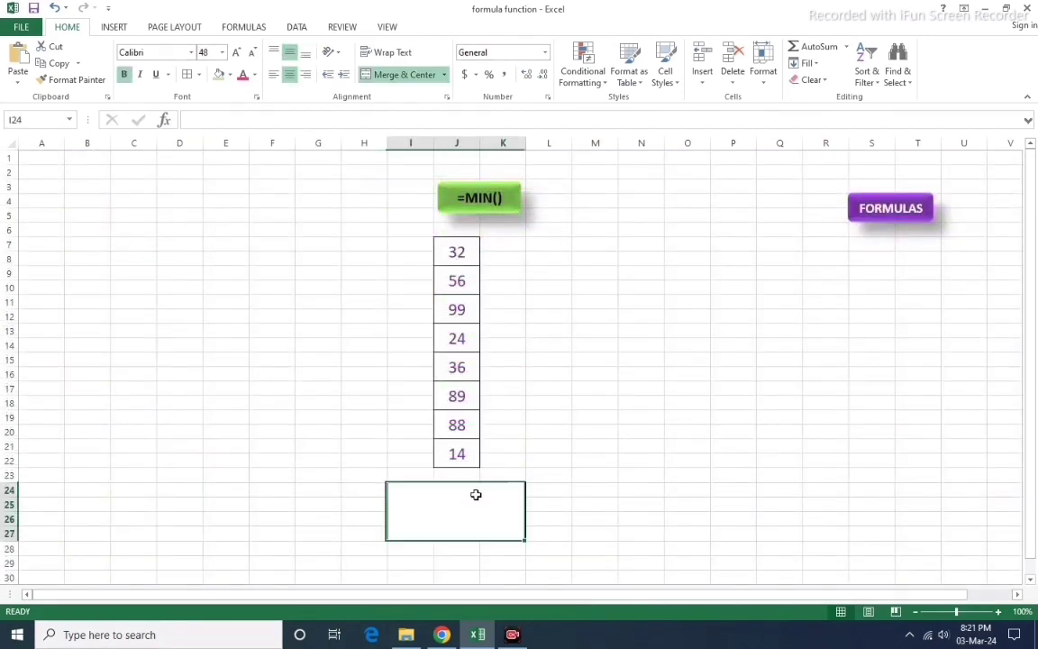
pyautogui.write('=M')
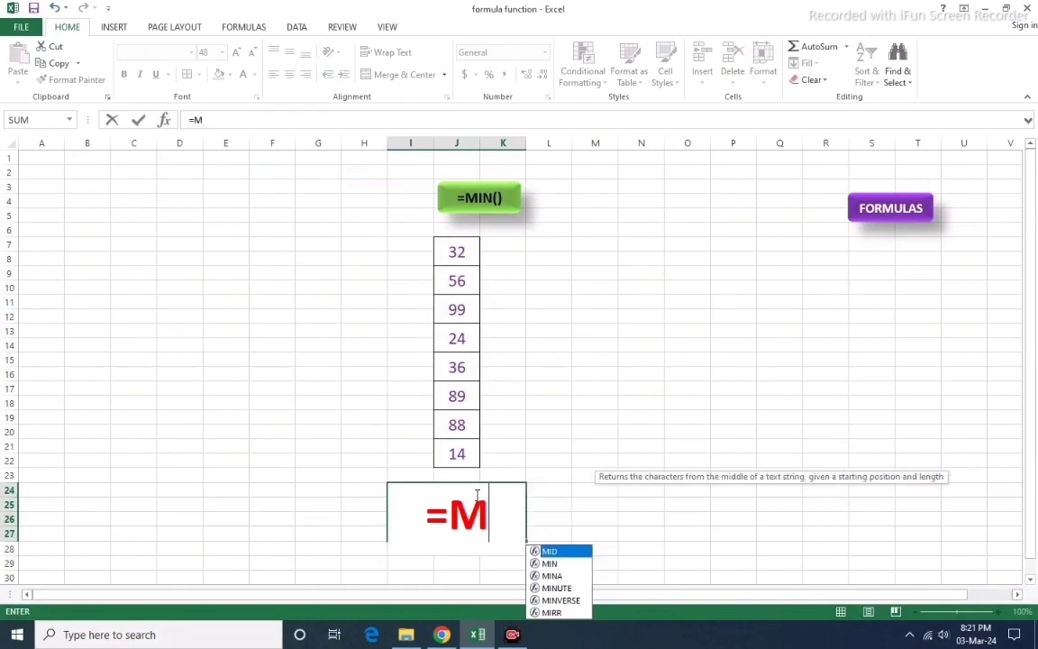
pyautogui.write('IN')
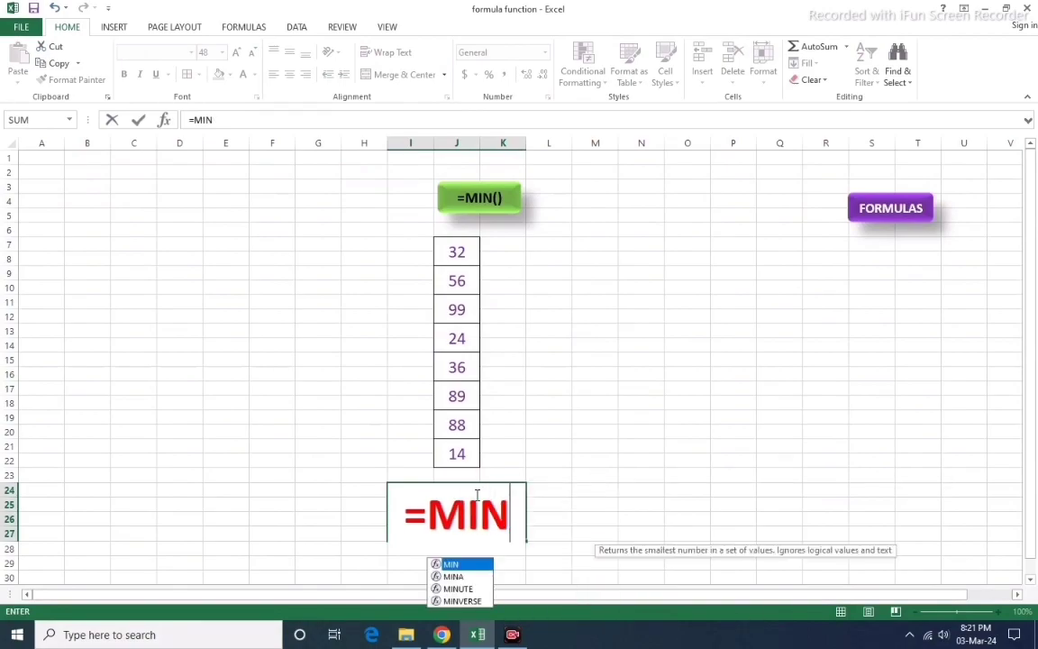
pyautogui.write('(')
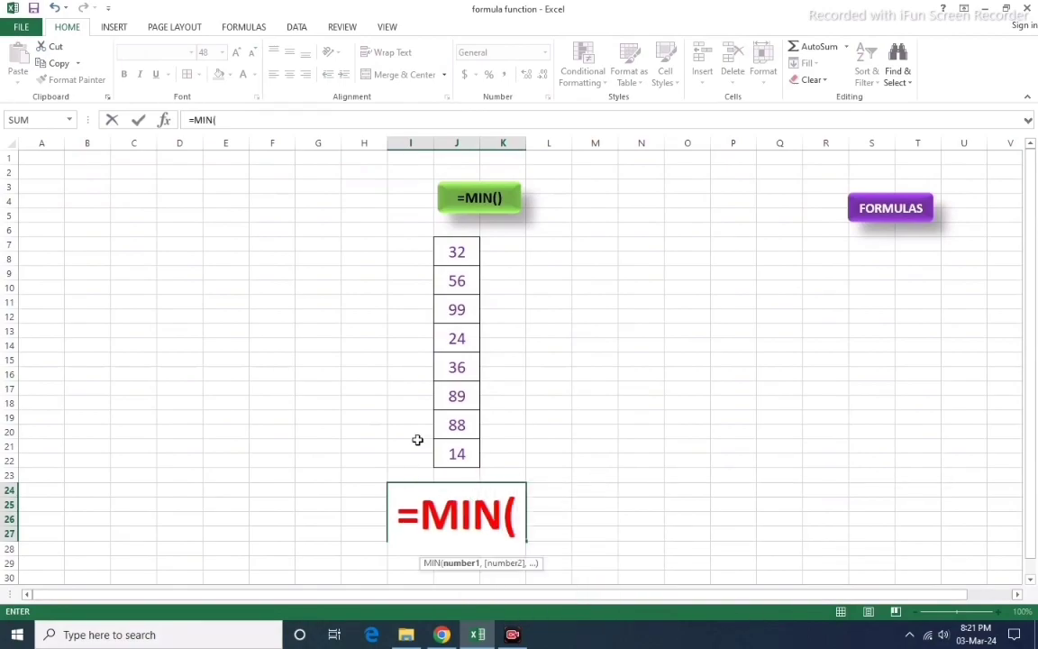
pyautogui.moveTo(456, 254)
pyautogui.mouseDown()
pyautogui.moveTo(468, 407)
pyautogui.moveTo(456, 451)
pyautogui.mouseUp()
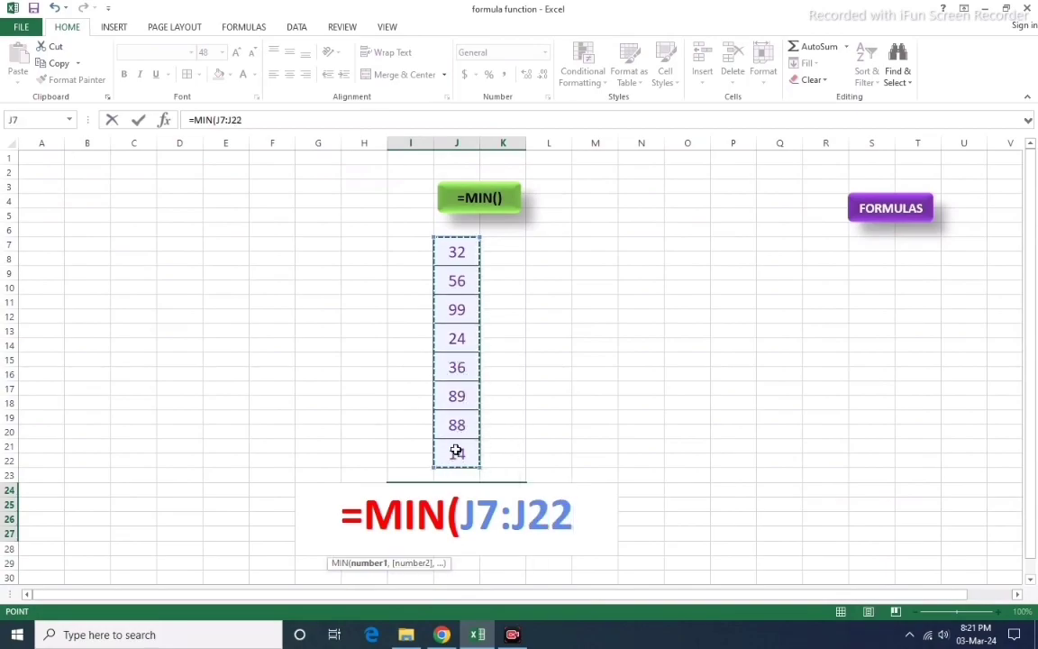
pyautogui.write(')')
pyautogui.press('Return')
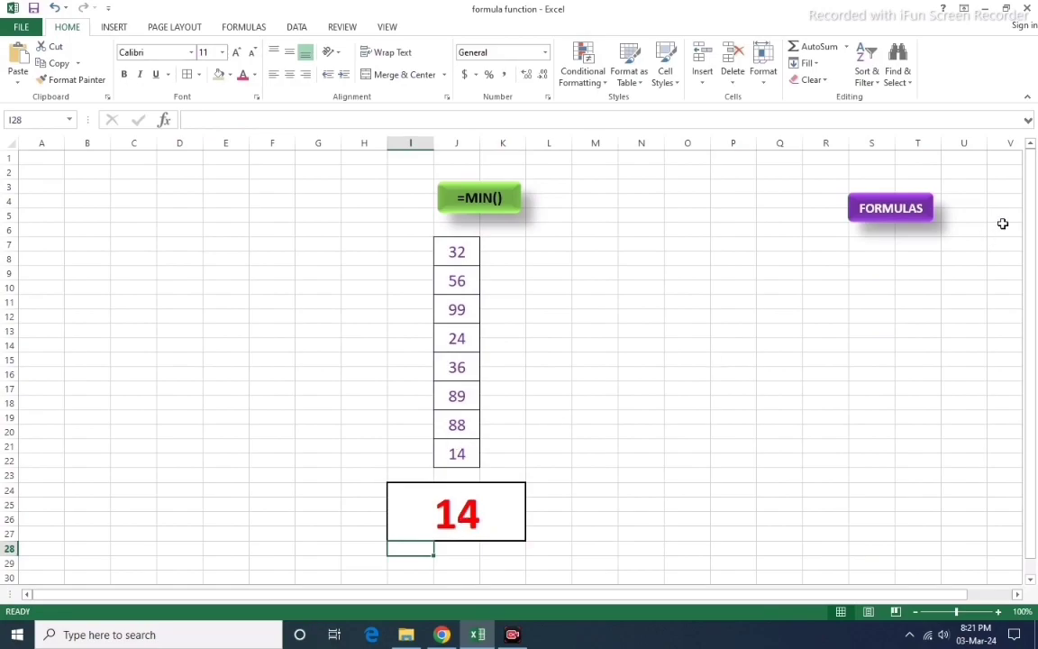
# Open the =HYPERLINK() example sheet and check the Insert Hyperlink dialog, closing it unused.
pyautogui.click(891, 207)
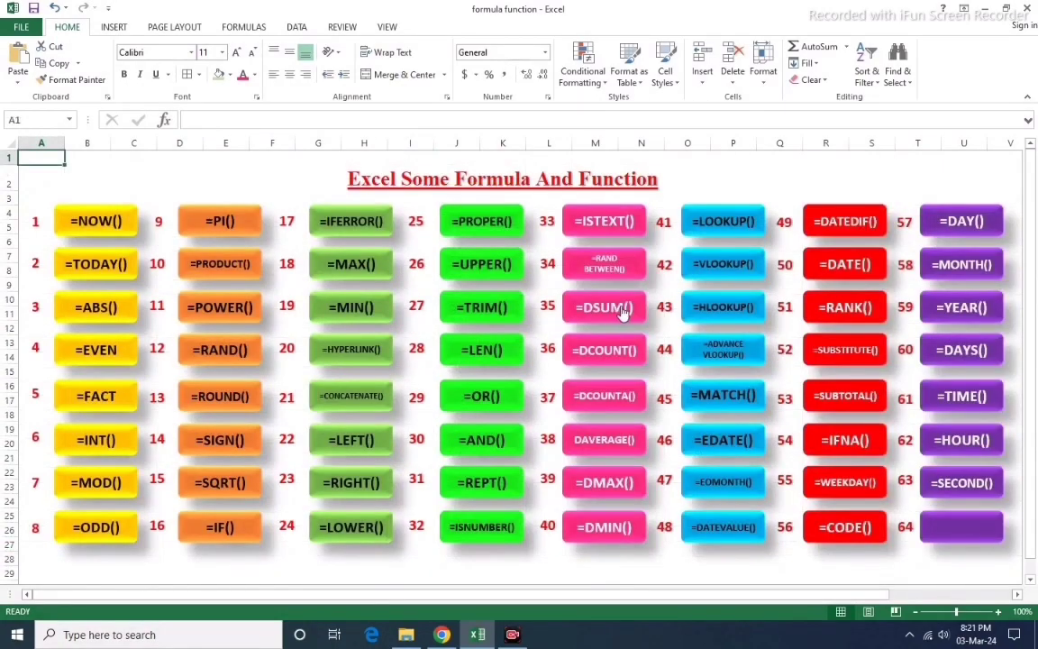
pyautogui.click(364, 359)
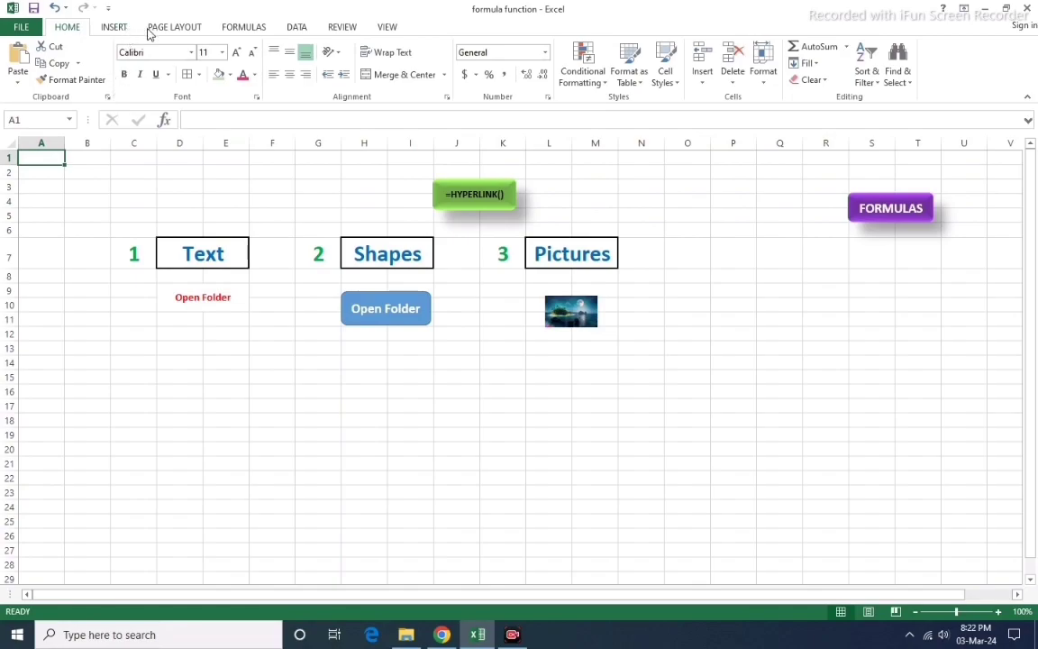
pyautogui.click(115, 27)
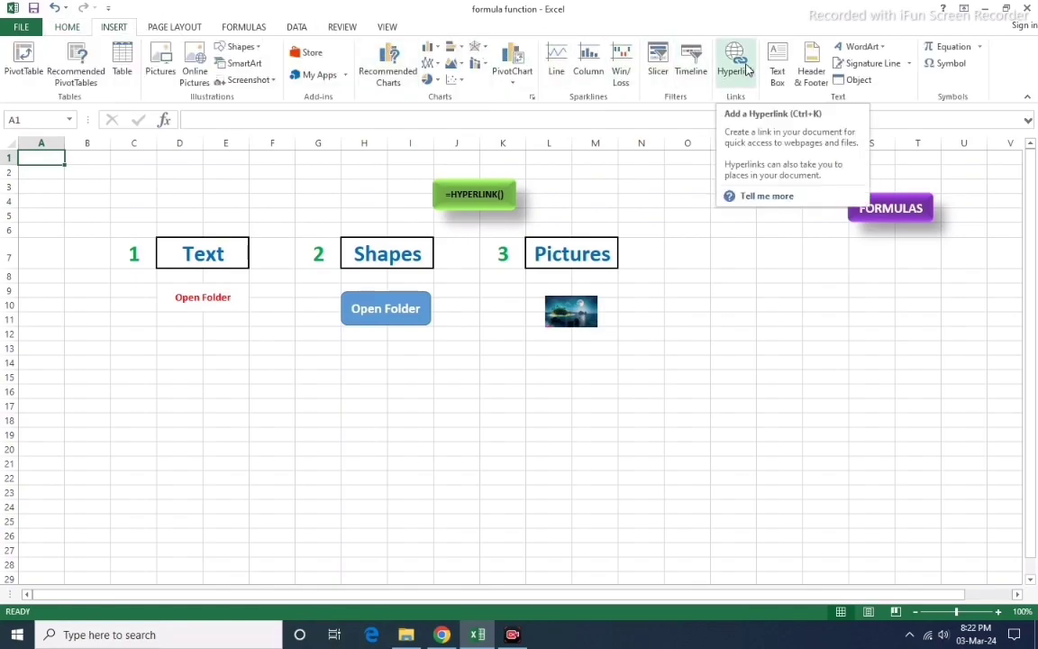
pyautogui.click(620, 378)
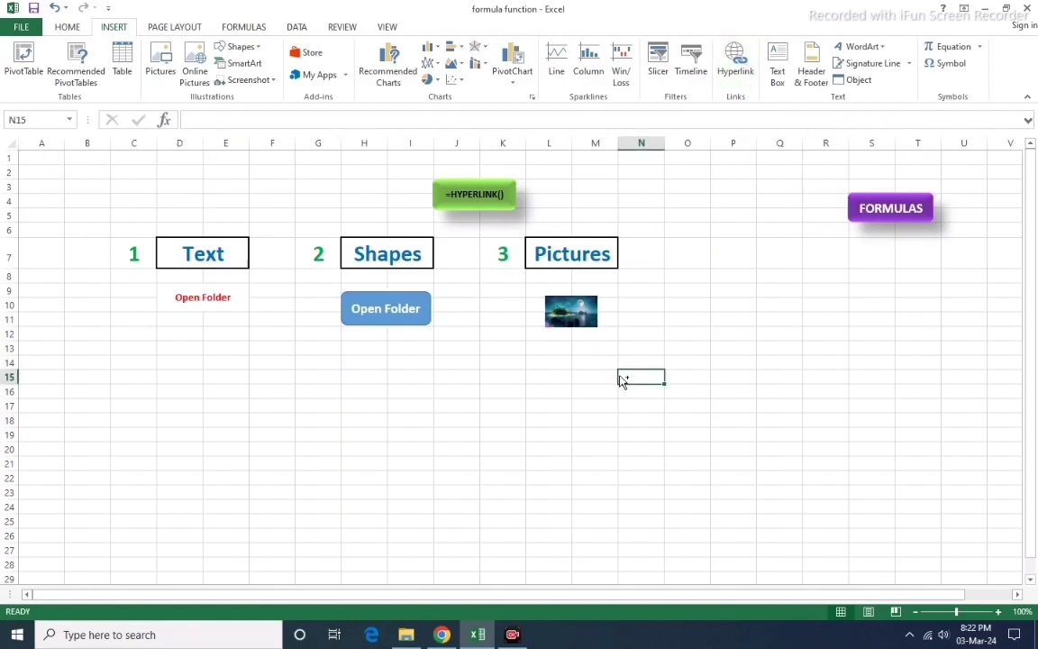
pyautogui.hotkey('ctrl', 'k')
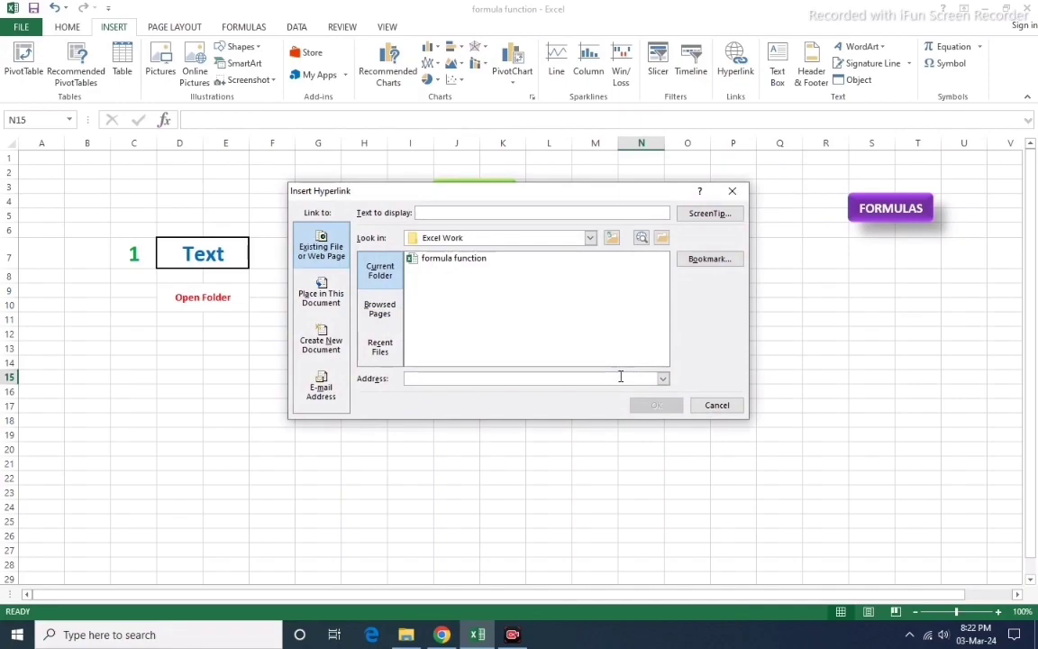
pyautogui.click(730, 190)
pyautogui.click(233, 383)
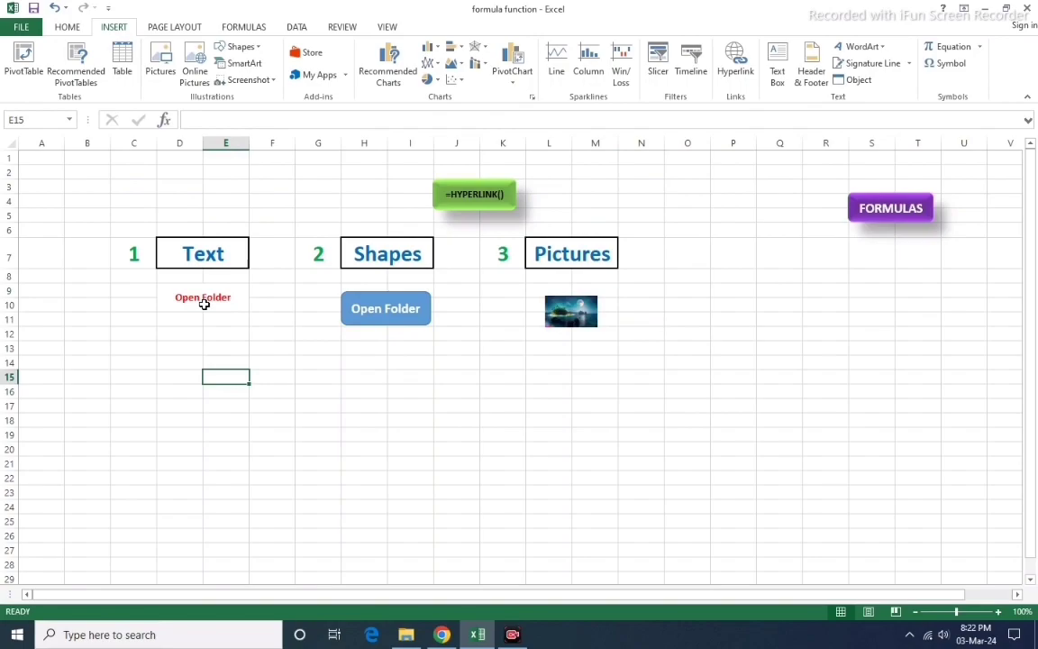
# Hyperlink the Open Folder text in D9 to the Desktop folder named 'Folder'.
pyautogui.click(209, 297)
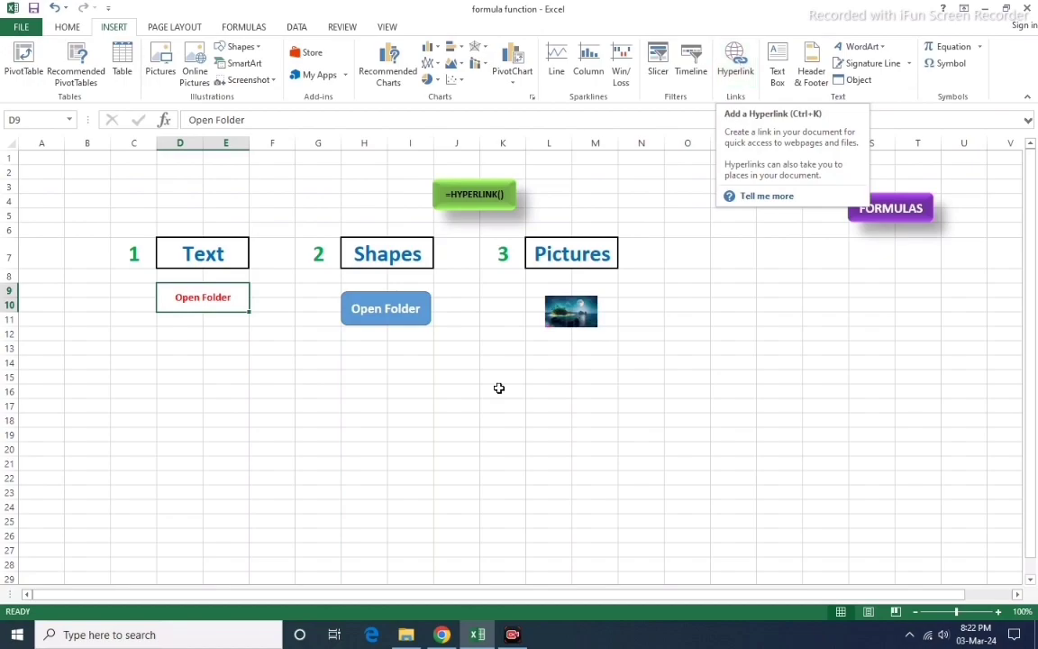
pyautogui.hotkey('ctrl', 'k')
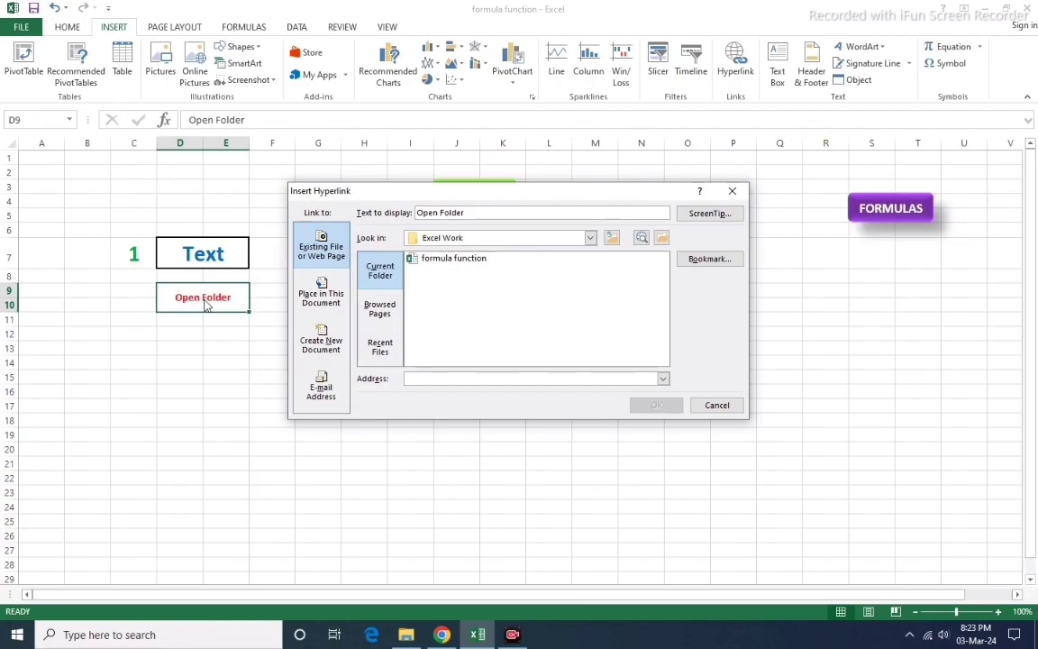
pyautogui.click(590, 237)
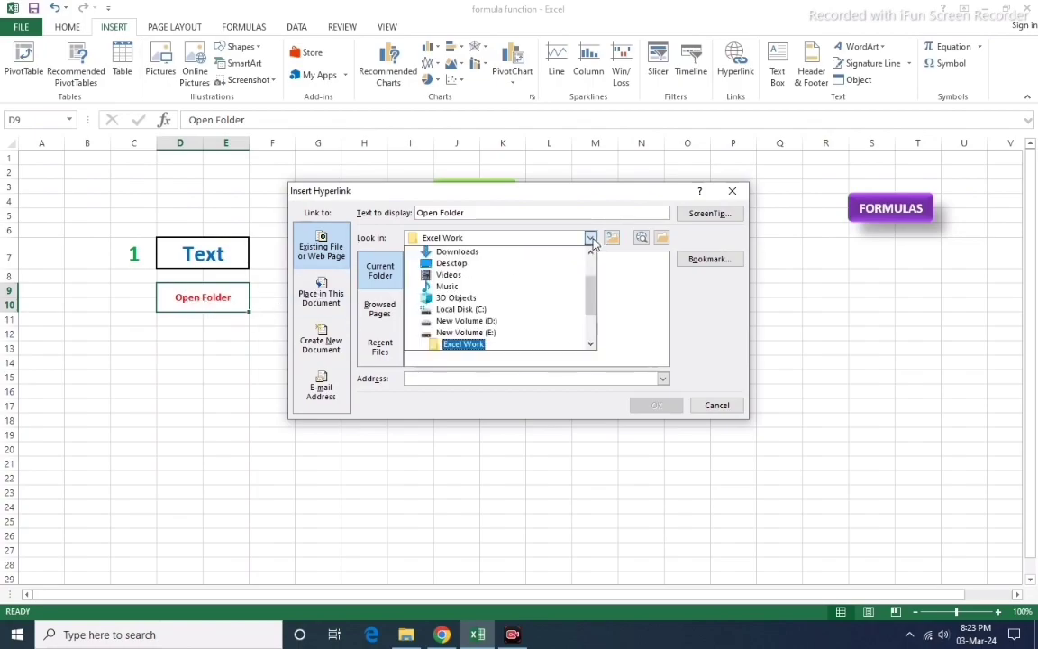
pyautogui.click(453, 263)
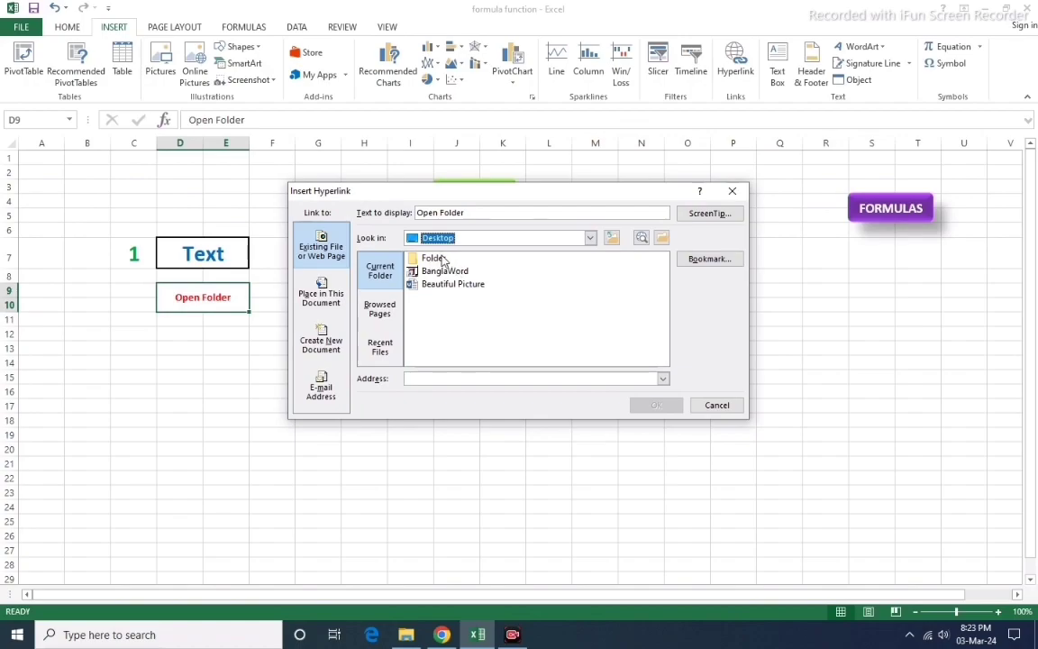
pyautogui.click(435, 258)
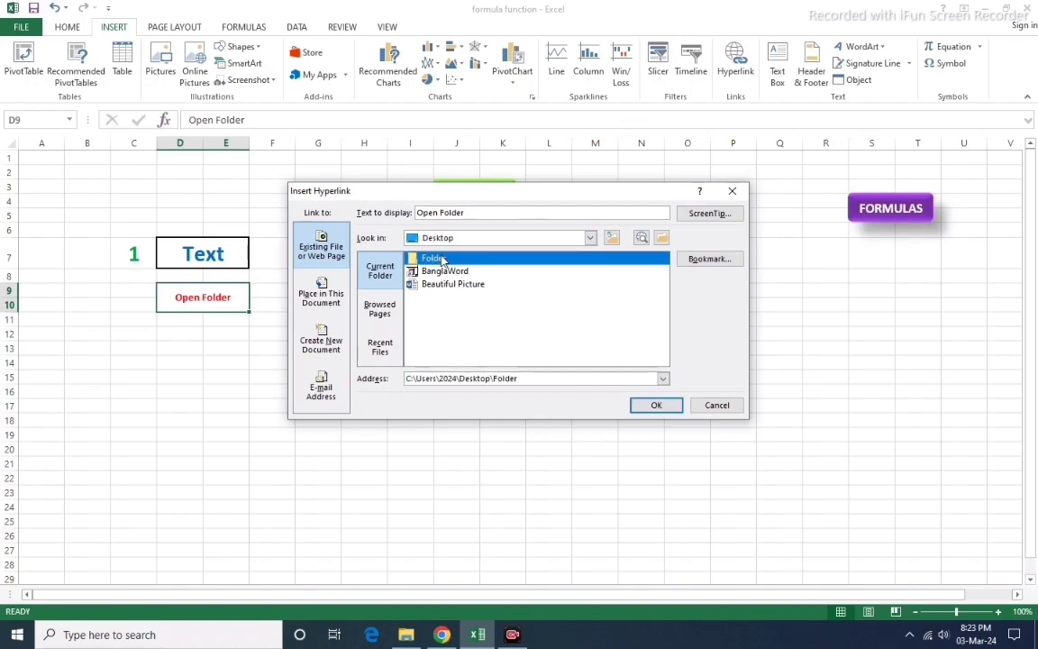
pyautogui.click(656, 404)
pyautogui.click(174, 405)
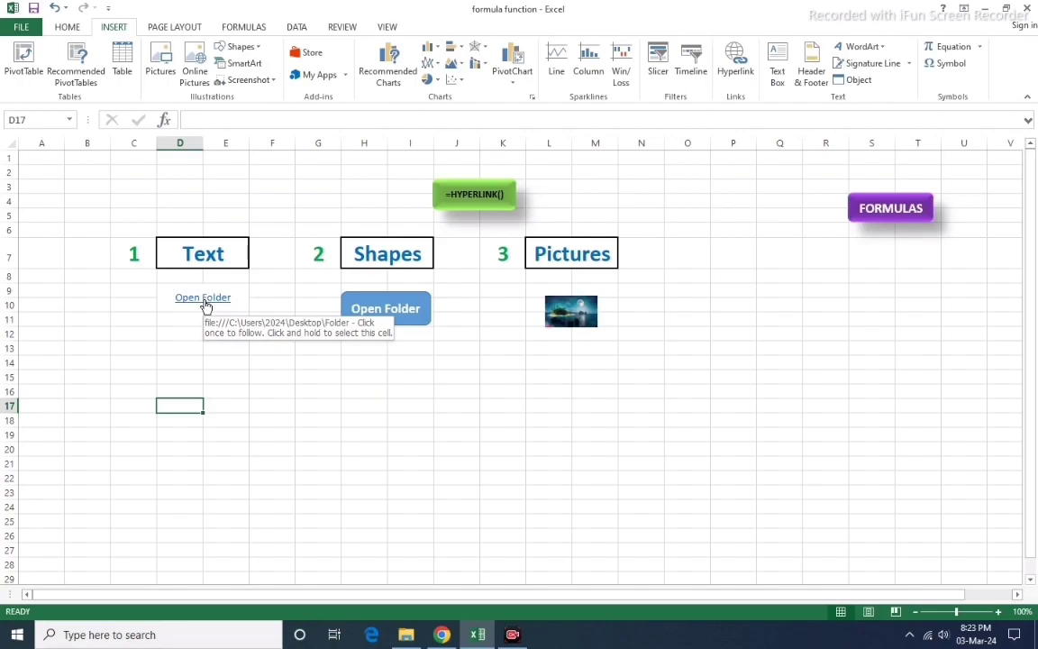
# Follow the Open Folder link to the empty Desktop Folder, close it, and reselect the shape.
pyautogui.click(207, 305)
pyautogui.click(206, 304)
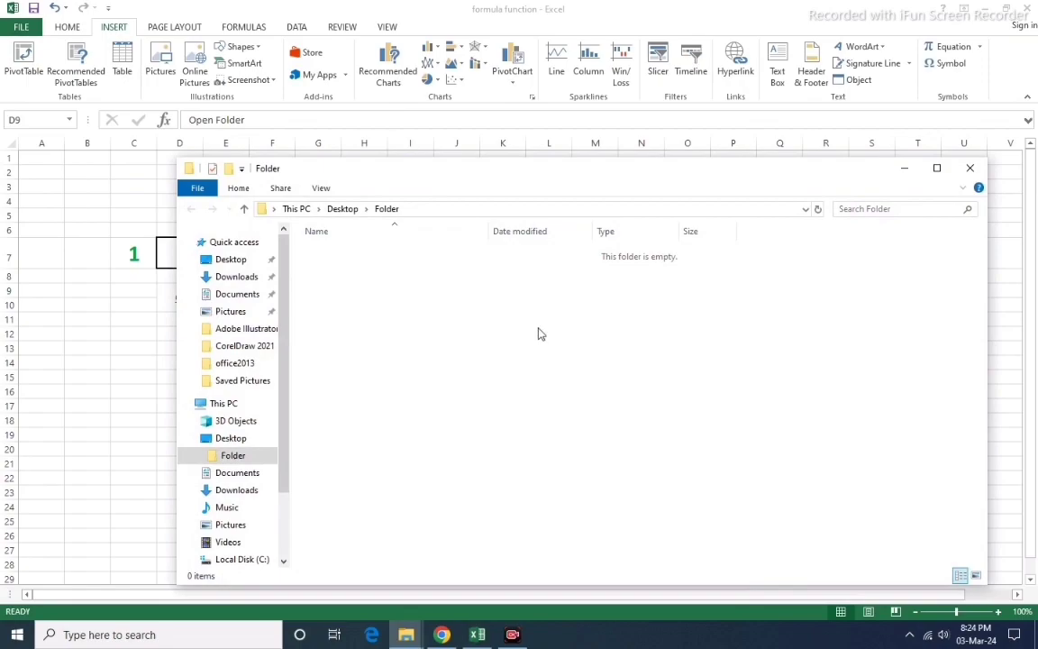
pyautogui.moveTo(461, 171); pyautogui.dragTo(385, 108)
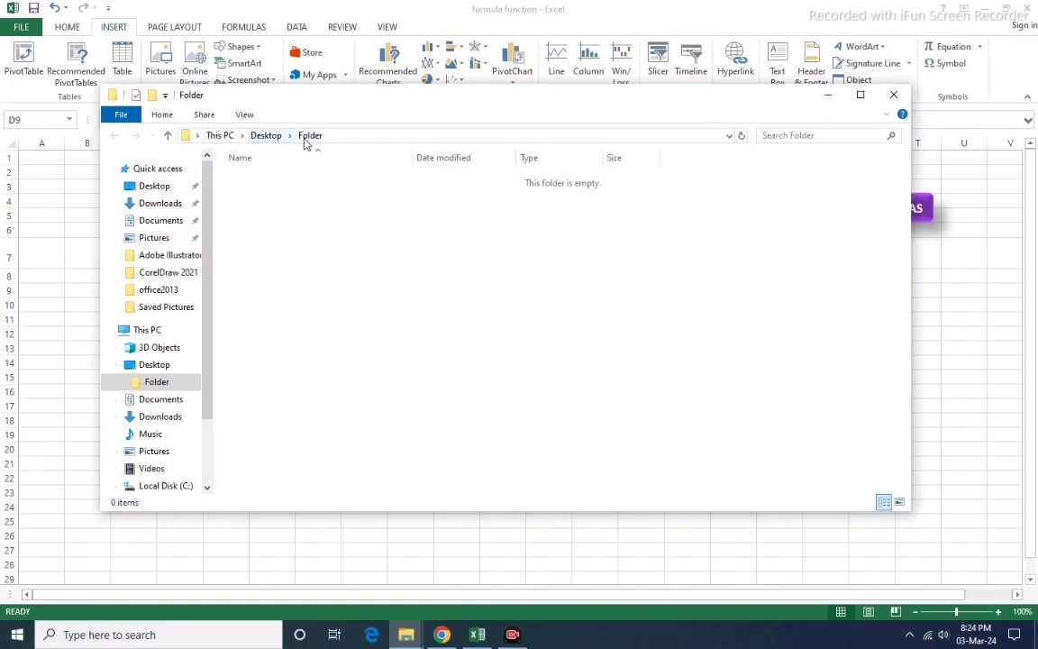
pyautogui.click(891, 96)
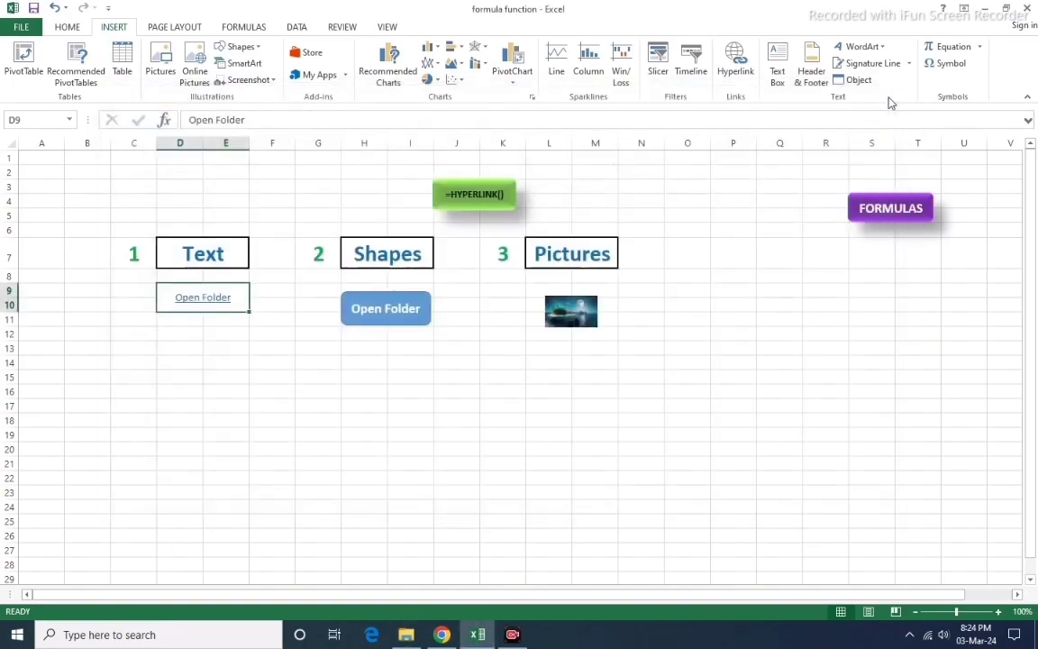
pyautogui.keyDown('ctrl'); pyautogui.click(371, 317); pyautogui.keyUp('ctrl')
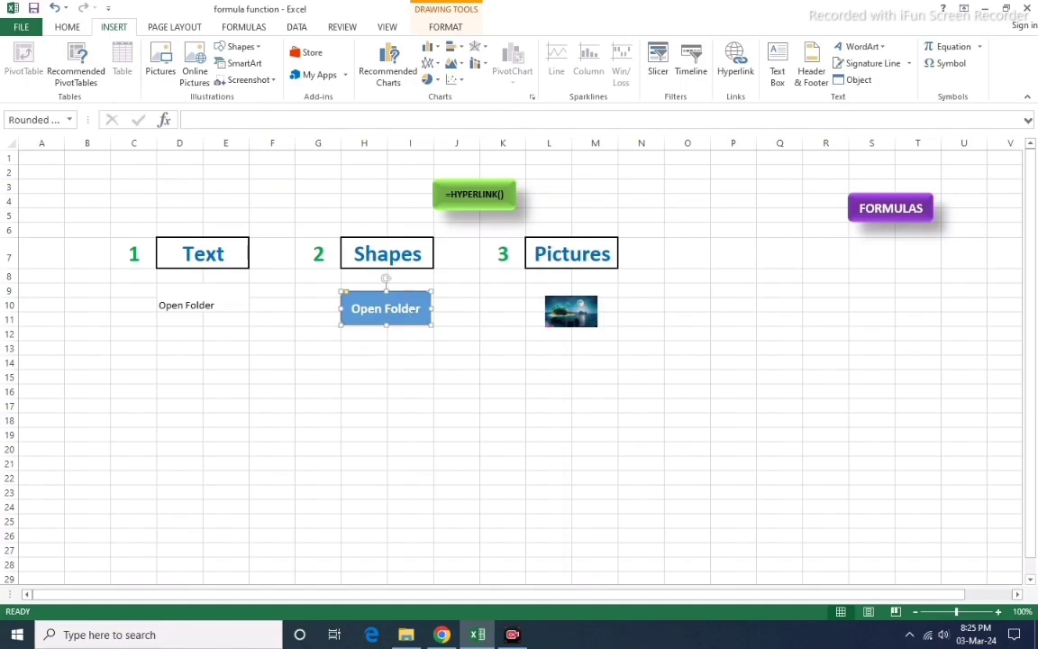
# Hyperlink the Open Folder shape to the 'Folder' directory on the Desktop.
pyautogui.click(447, 364)
pyautogui.keyDown('ctrl'); pyautogui.click(406, 326); pyautogui.keyUp('ctrl')
pyautogui.click(736, 60)
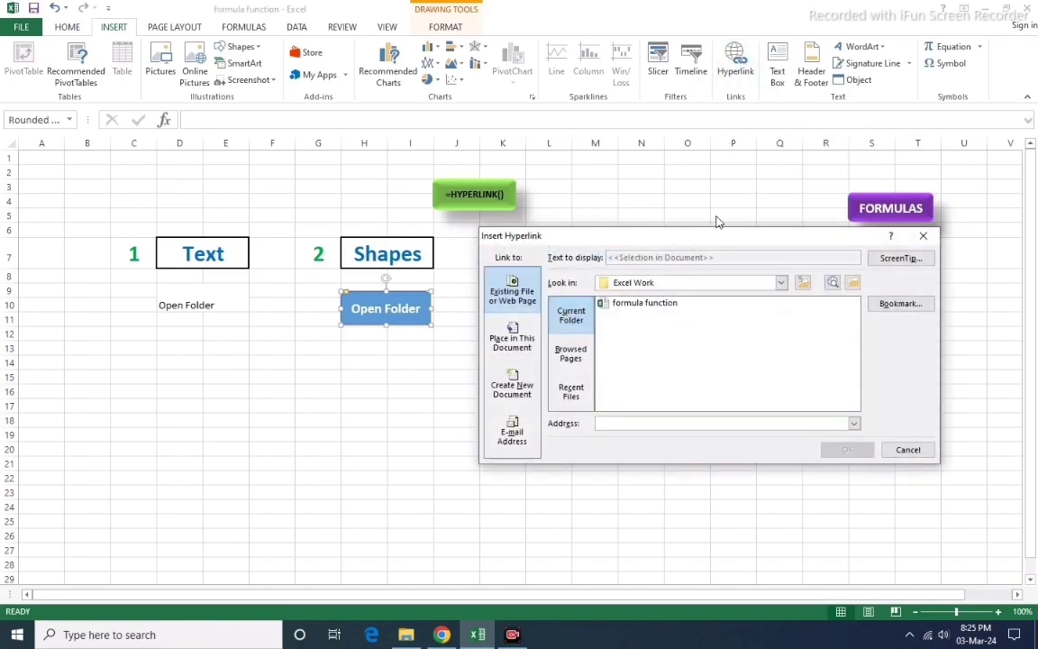
pyautogui.click(780, 282)
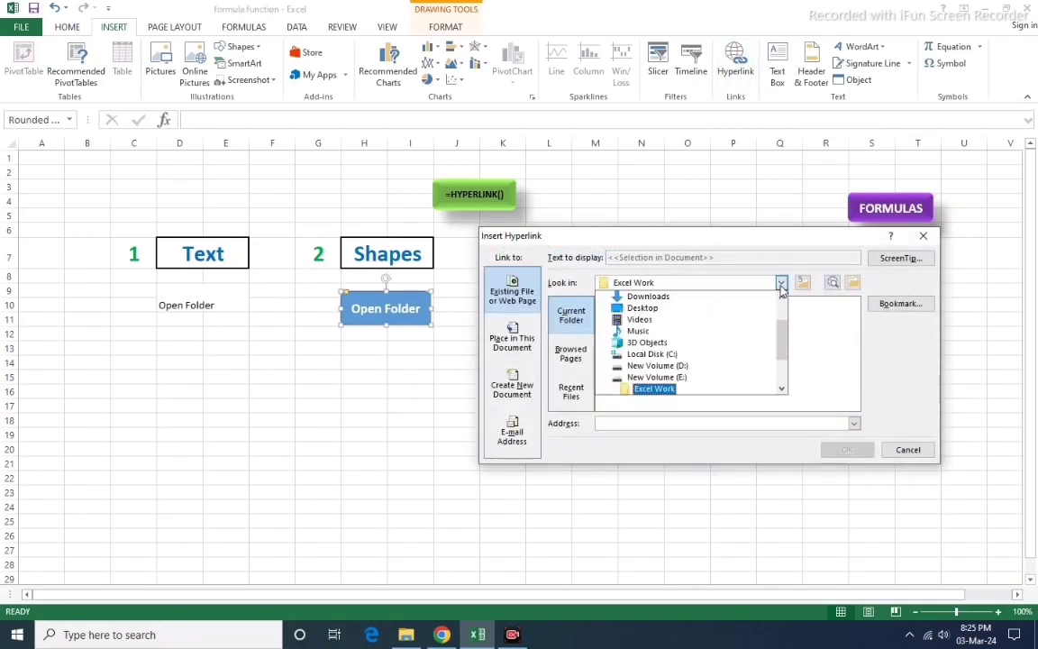
pyautogui.moveTo(783, 340); pyautogui.dragTo(784, 301)
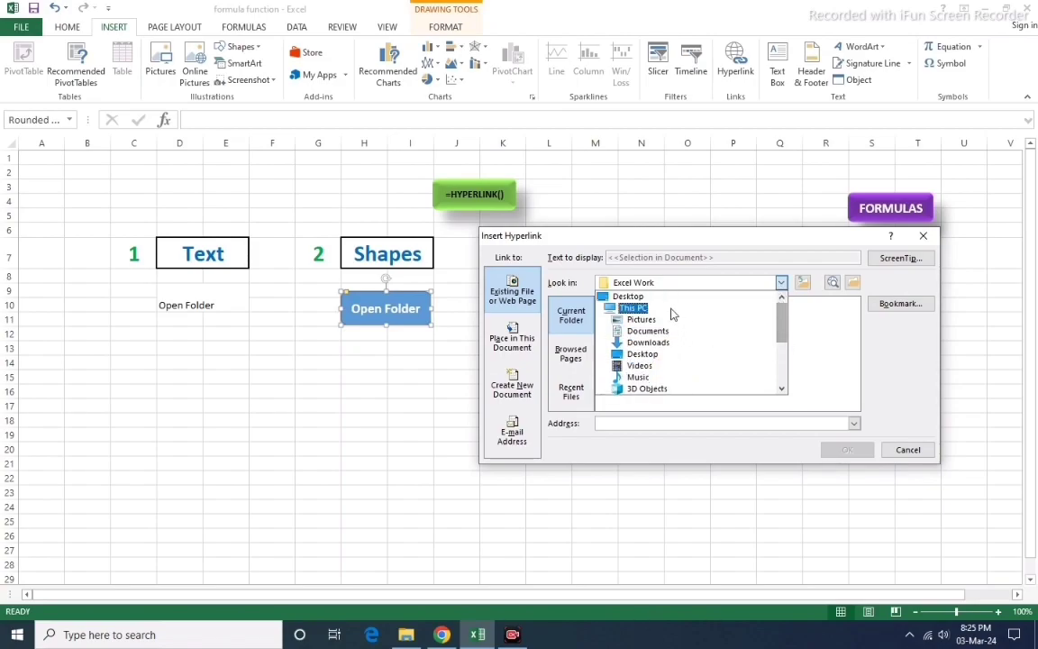
pyautogui.click(638, 299)
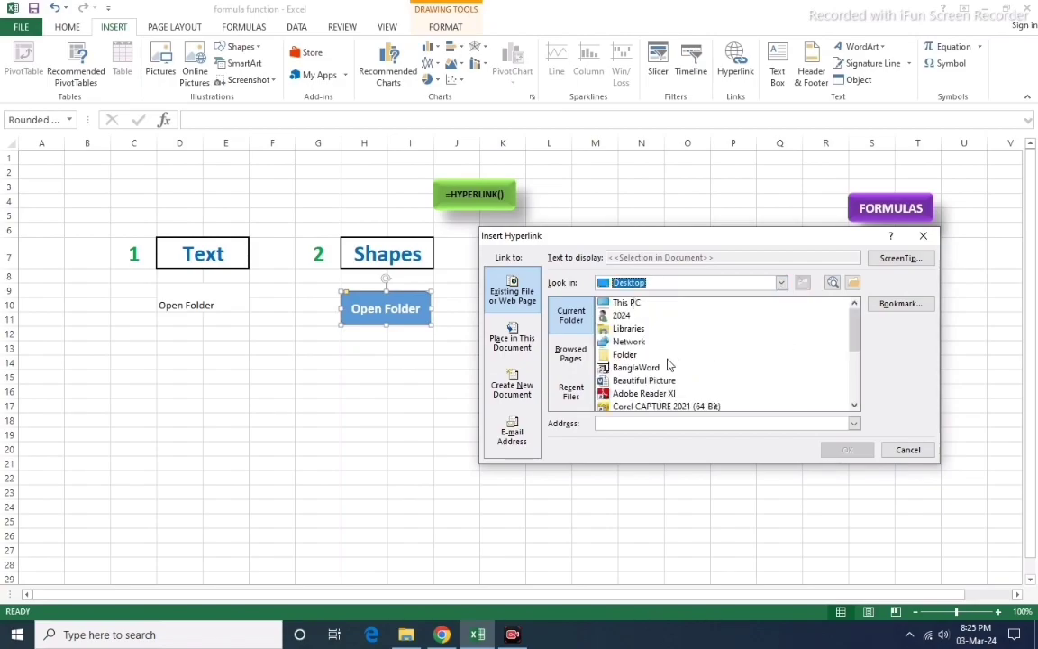
pyautogui.click(626, 355)
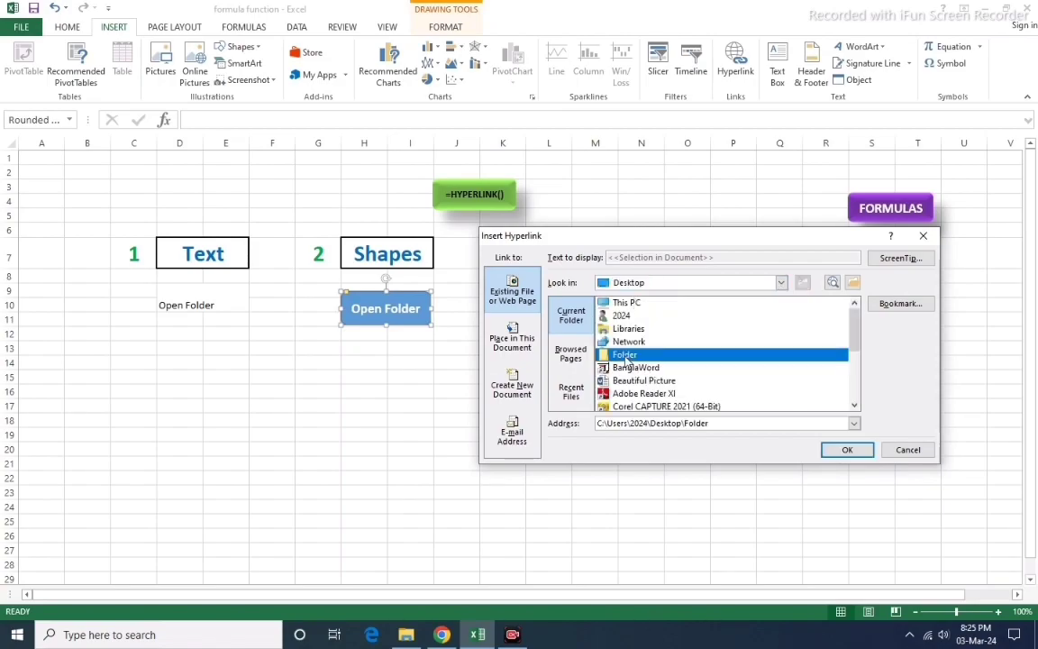
pyautogui.click(847, 450)
pyautogui.click(445, 419)
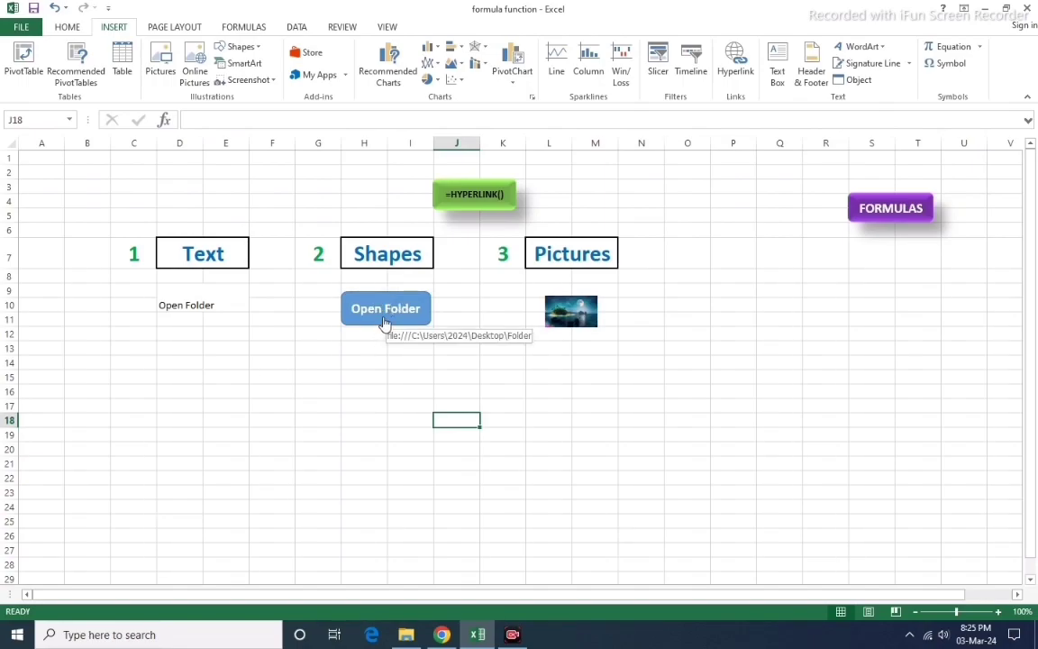
# Test that the Open Folder shape opens the Desktop Folder, then remove the shape's hyperlink.
pyautogui.click(385, 323)
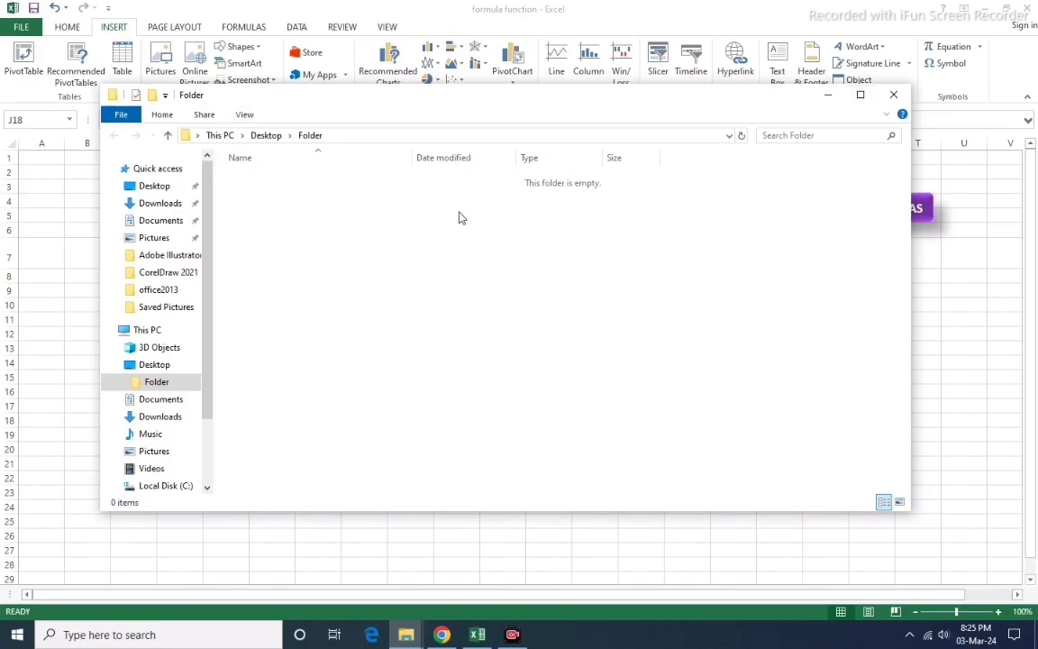
pyautogui.click(894, 96)
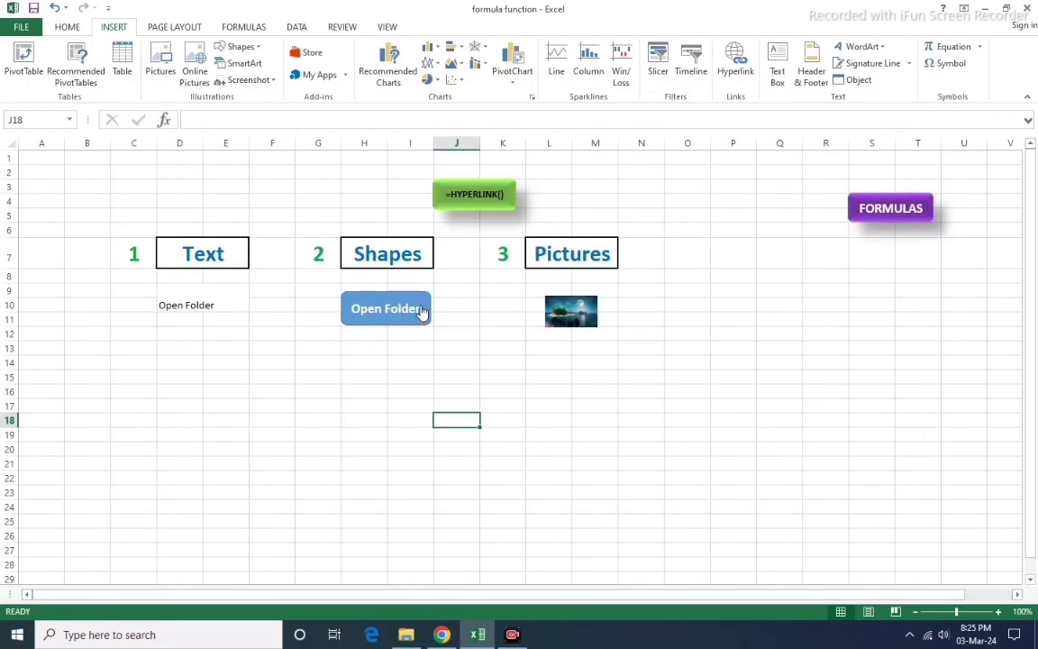
pyautogui.moveTo(386, 308)
pyautogui.rightClick(366, 323)
pyautogui.press('Escape')
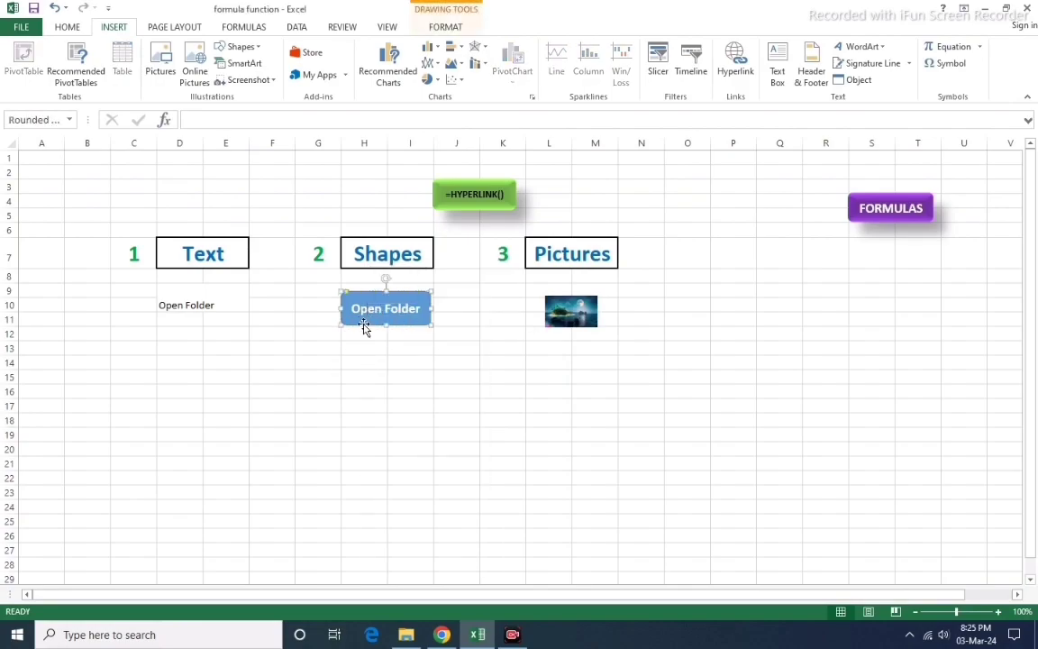
pyautogui.click(733, 65)
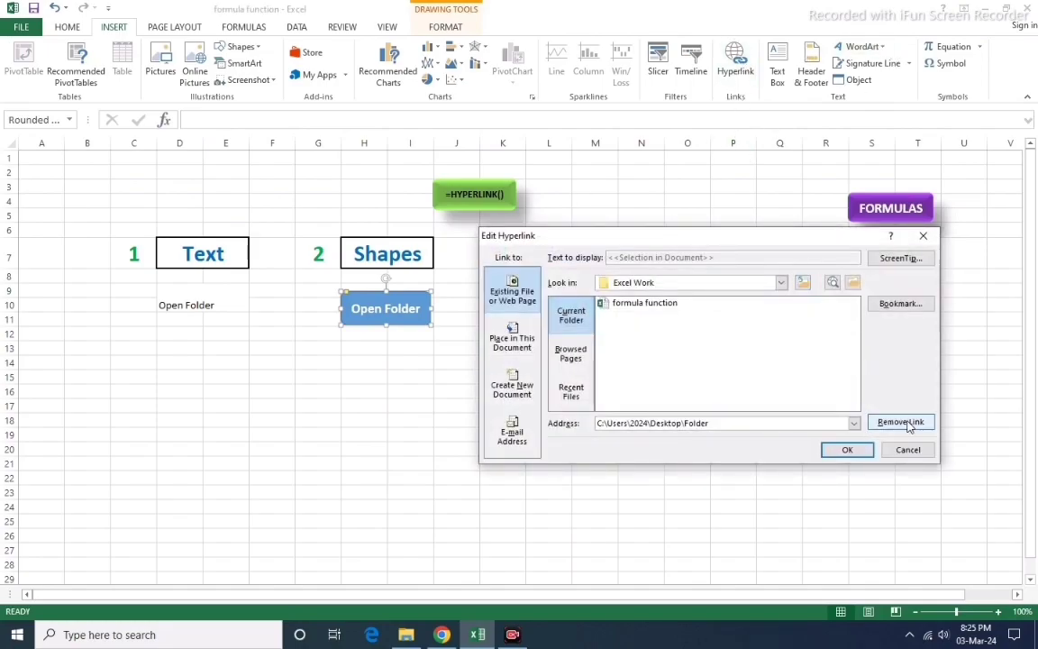
pyautogui.click(902, 421)
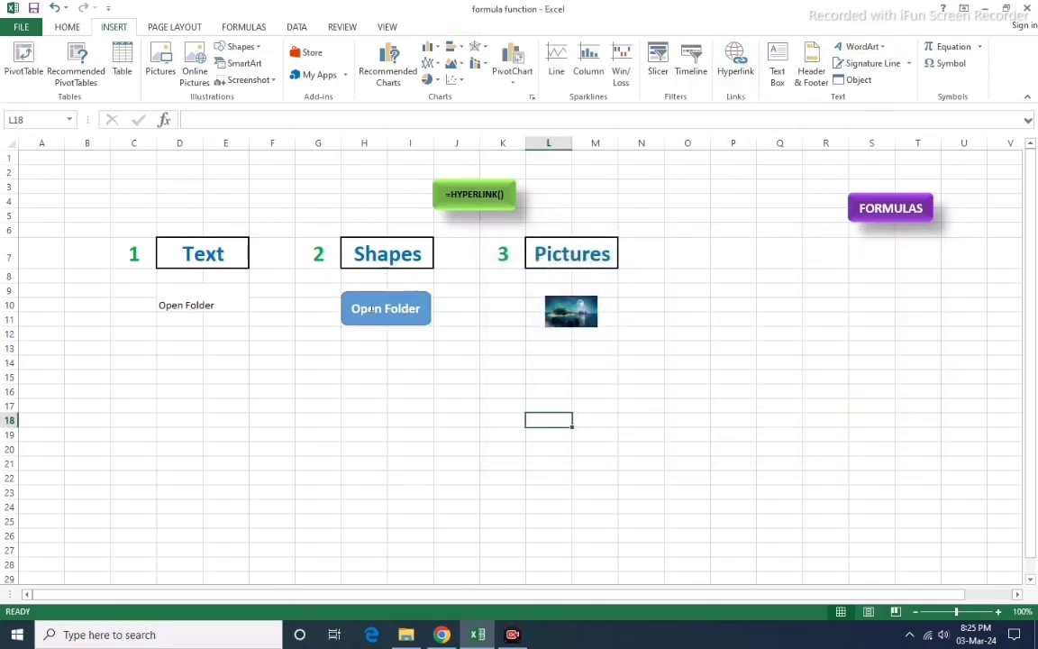
pyautogui.click(626, 379)
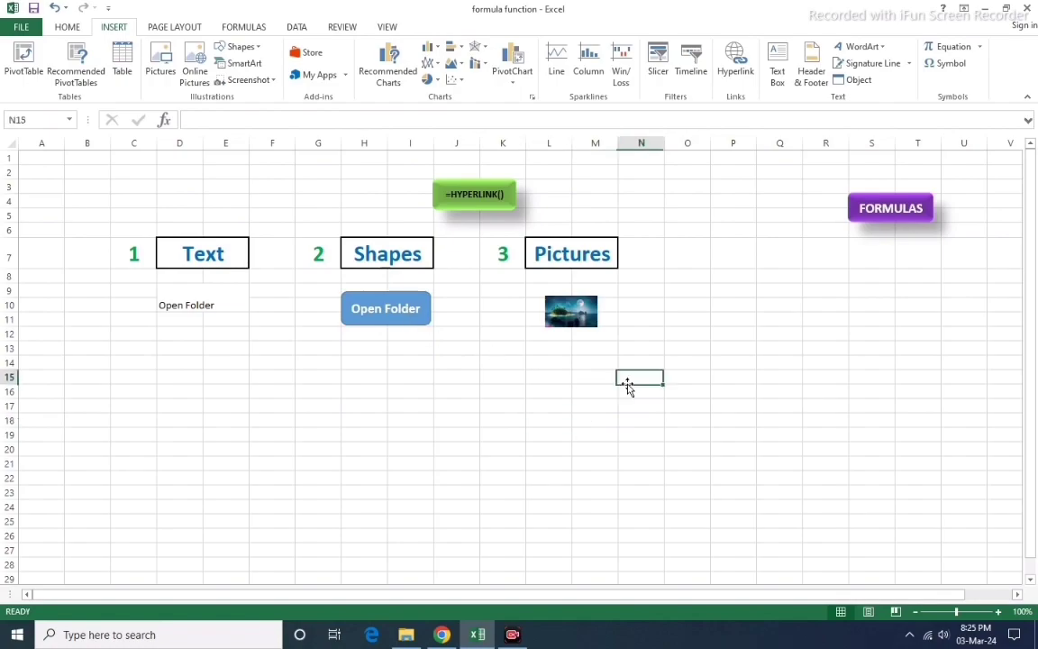
# Hyperlink the island picture to the Desktop document 'Beautiful Picture.docx'.
pyautogui.click(571, 313)
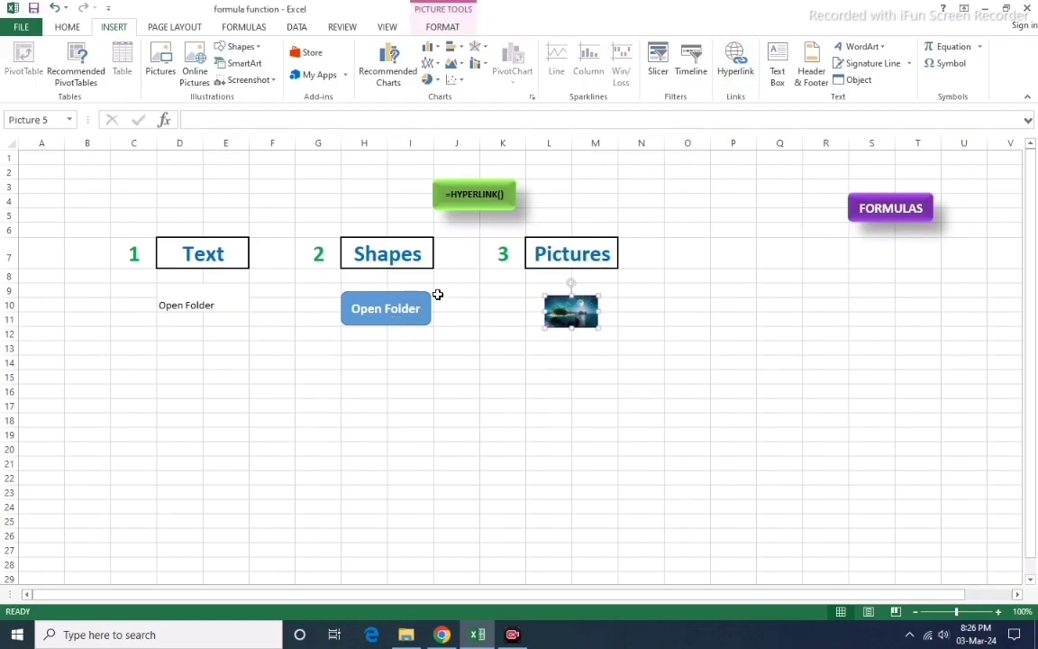
pyautogui.click(737, 67)
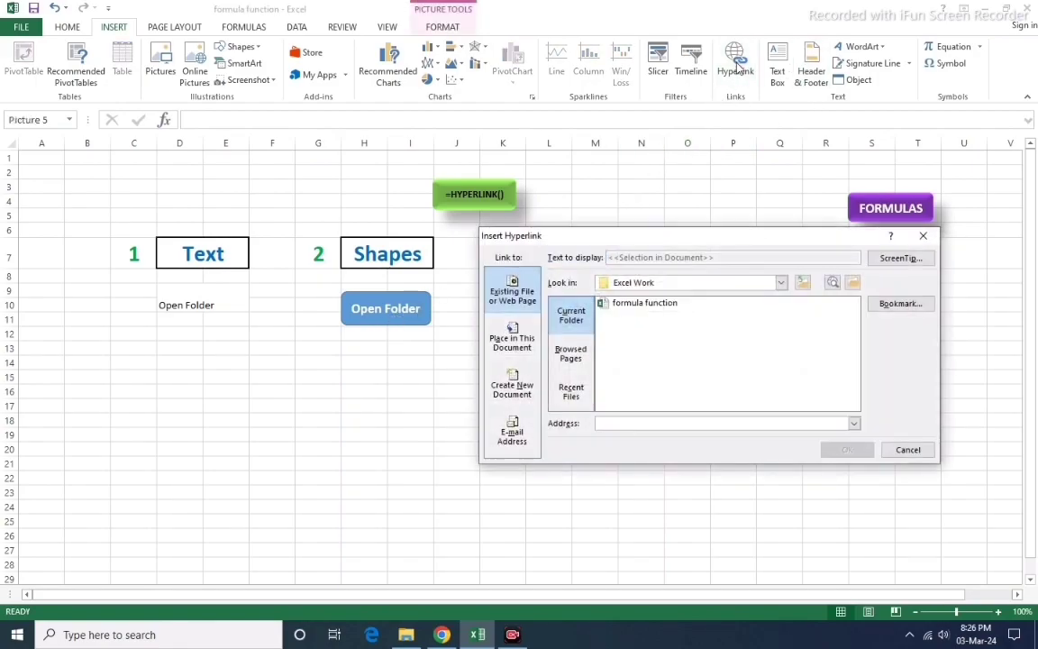
pyautogui.click(781, 282)
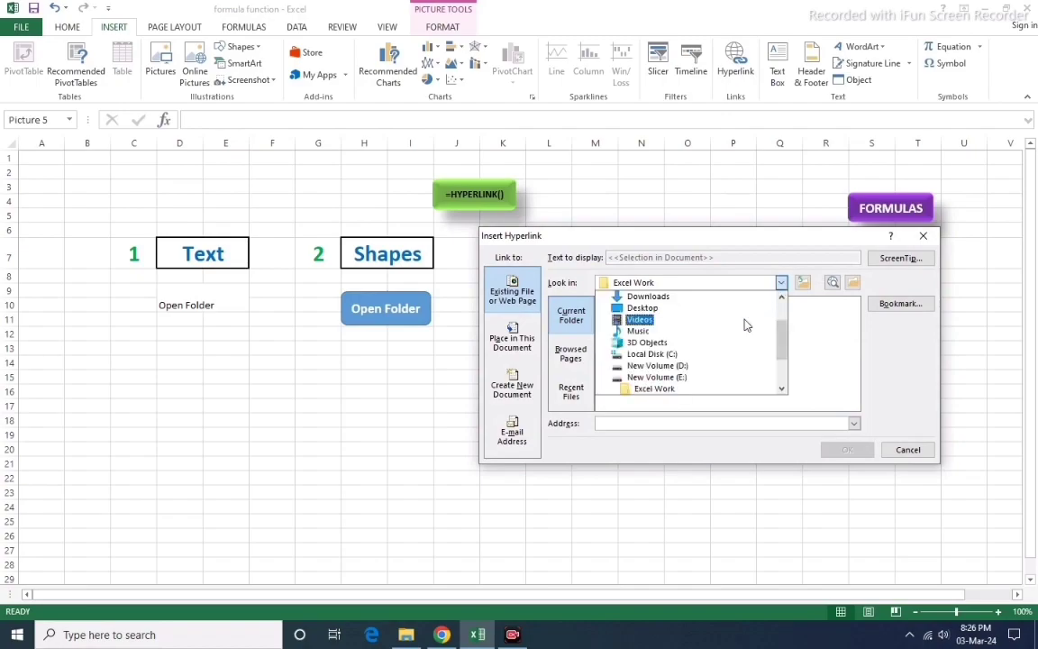
pyautogui.click(650, 309)
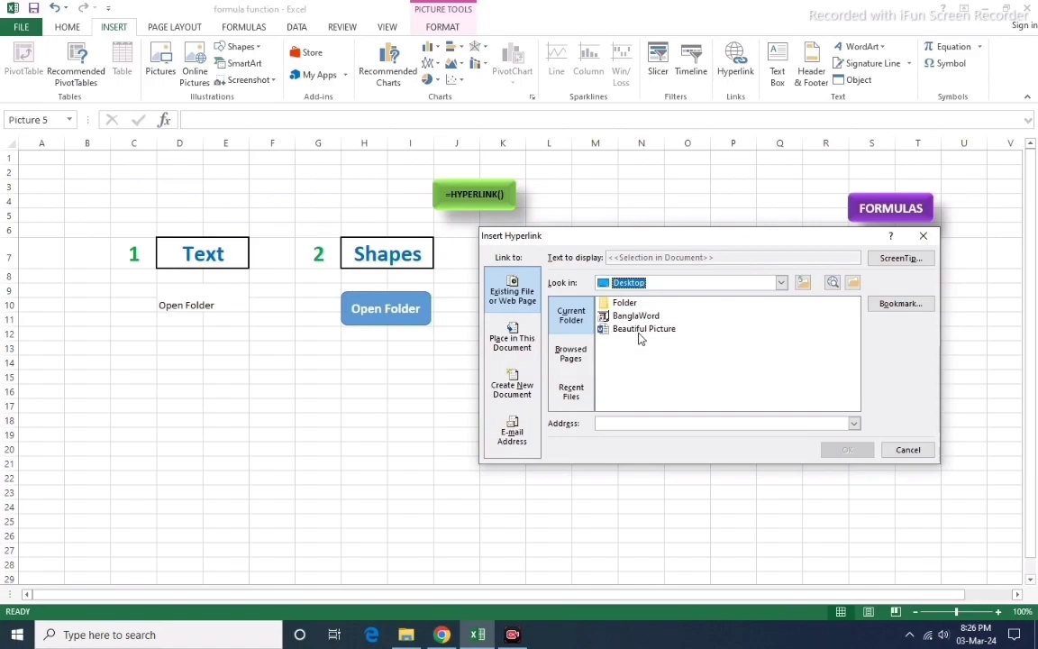
pyautogui.moveTo(595, 236); pyautogui.dragTo(552, 345)
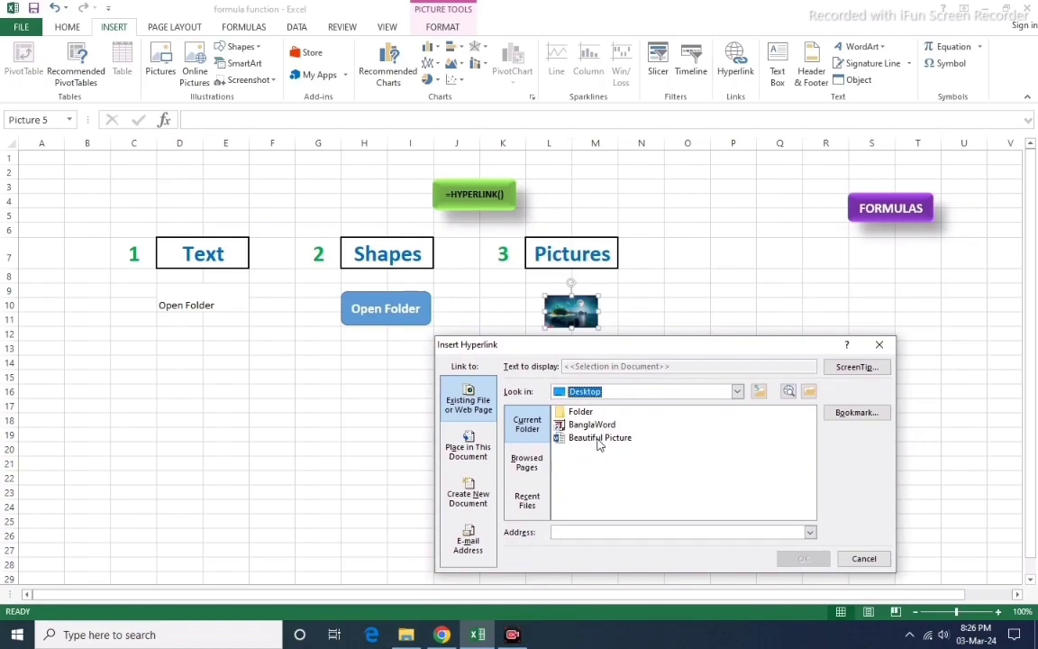
pyautogui.click(601, 439)
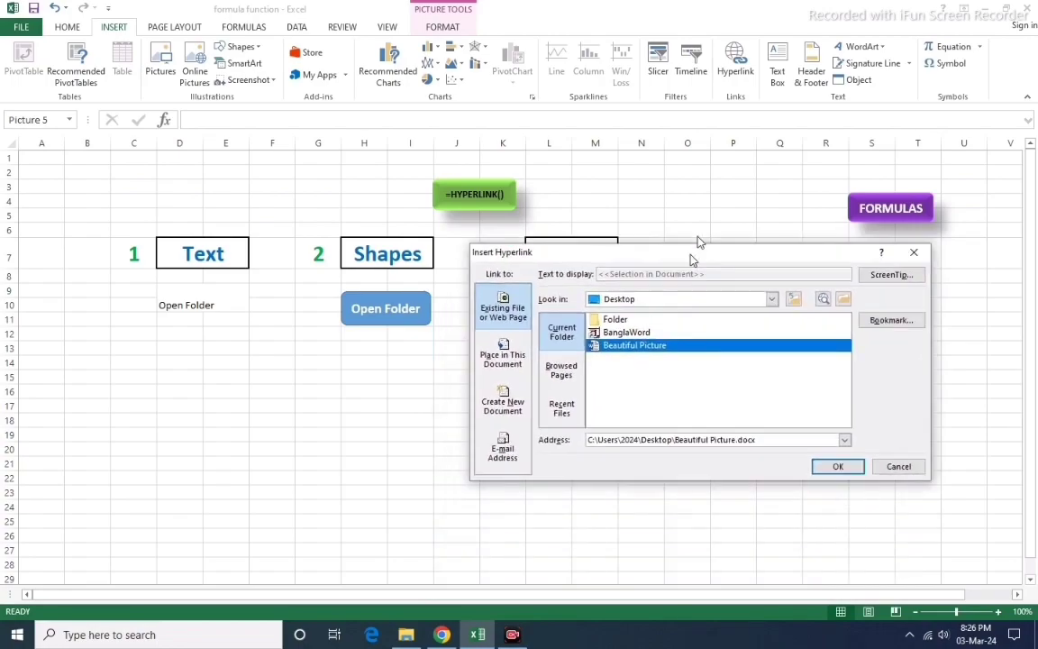
pyautogui.moveTo(602, 344)
pyautogui.mouseDown()
pyautogui.moveTo(649, 206)
pyautogui.moveTo(733, 192)
pyautogui.mouseUp()
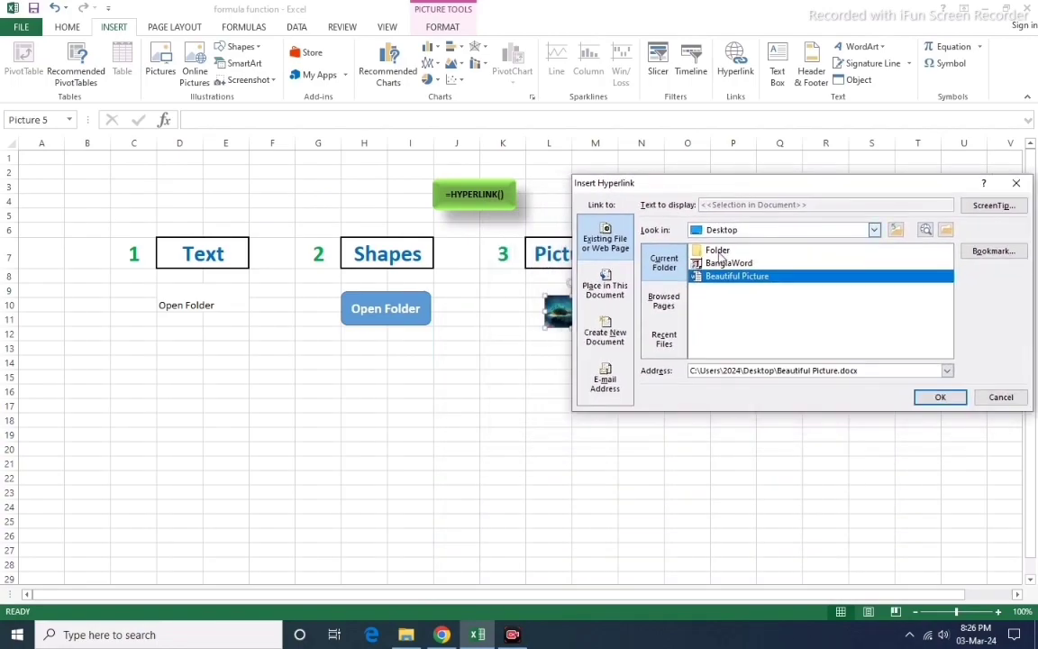
pyautogui.click(935, 400)
pyautogui.click(648, 457)
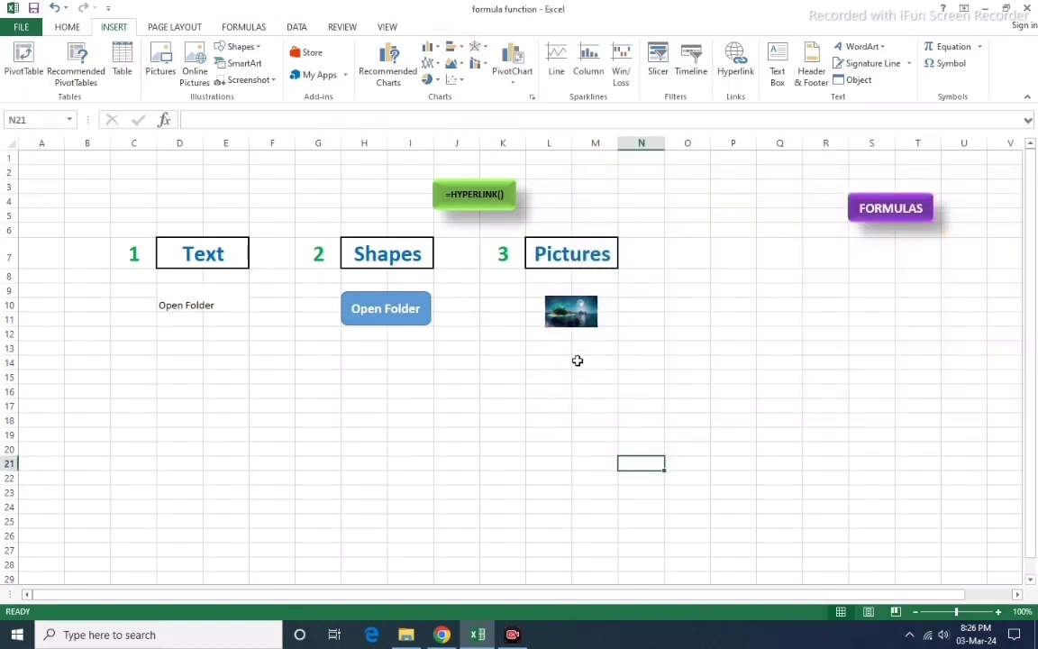
pyautogui.click(577, 320)
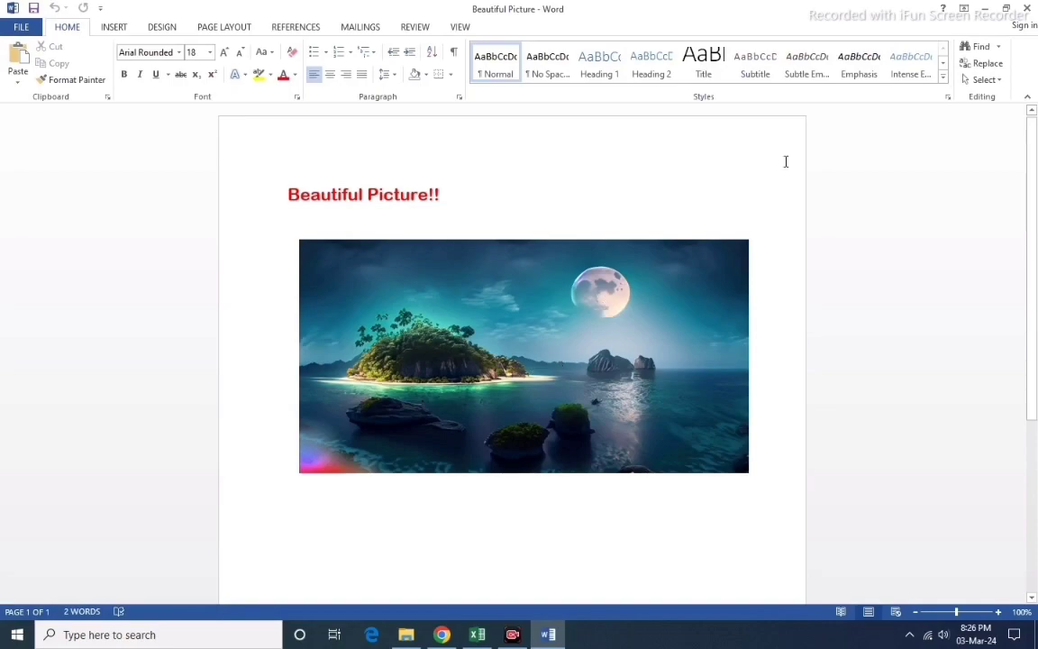
pyautogui.click(1030, 13)
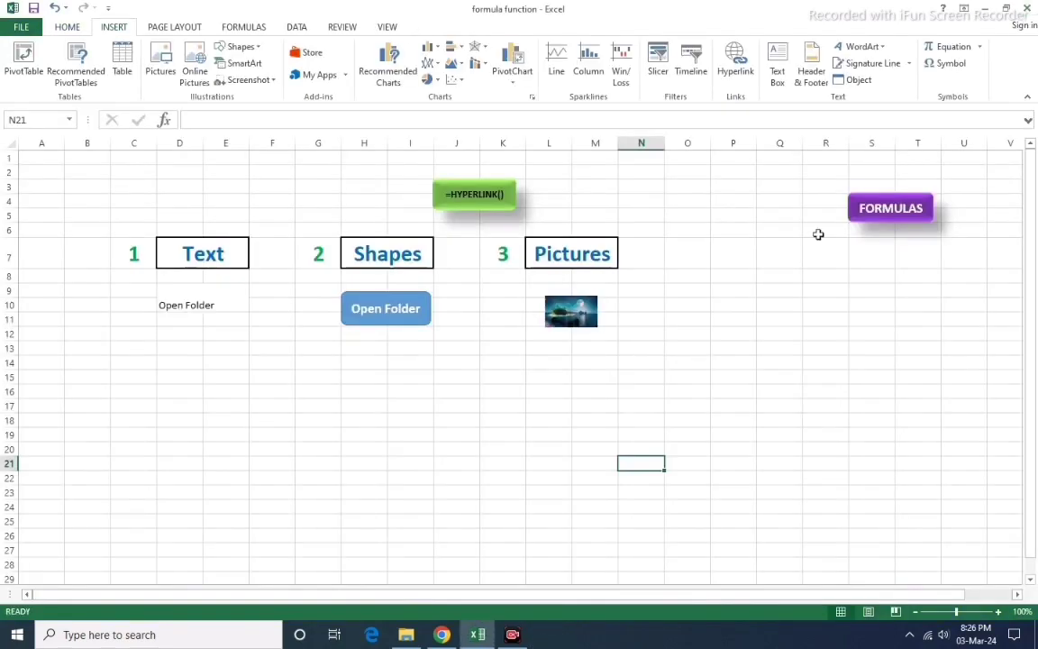
# Review the island picture's link settings without changes, then remove the picture's hyperlink.
pyautogui.click(577, 311)
pyautogui.rightClick(577, 311)
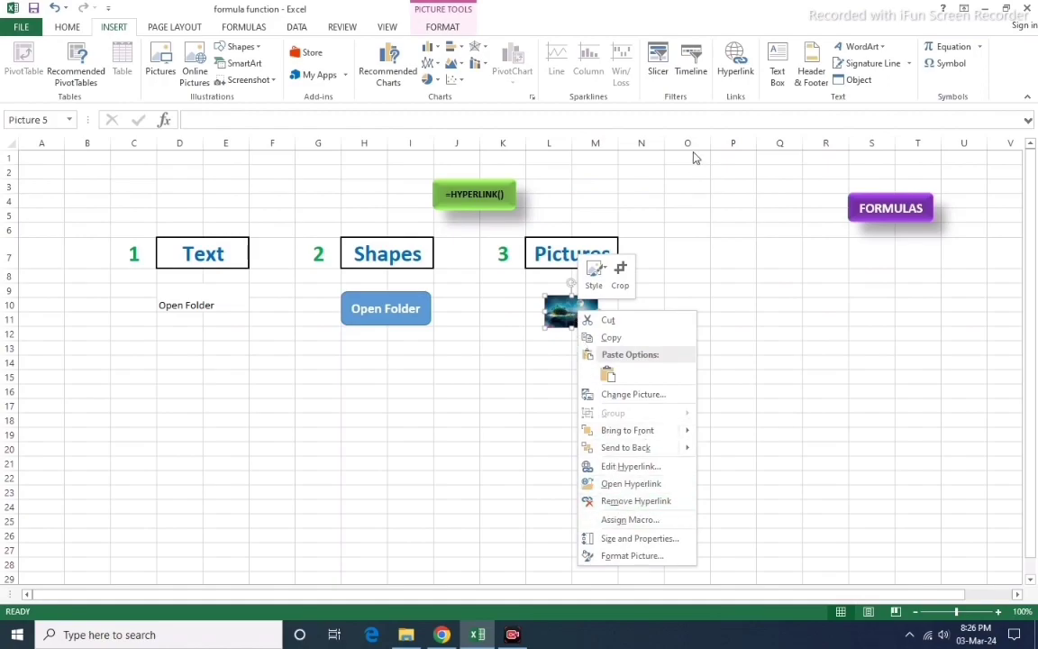
pyautogui.click(737, 68)
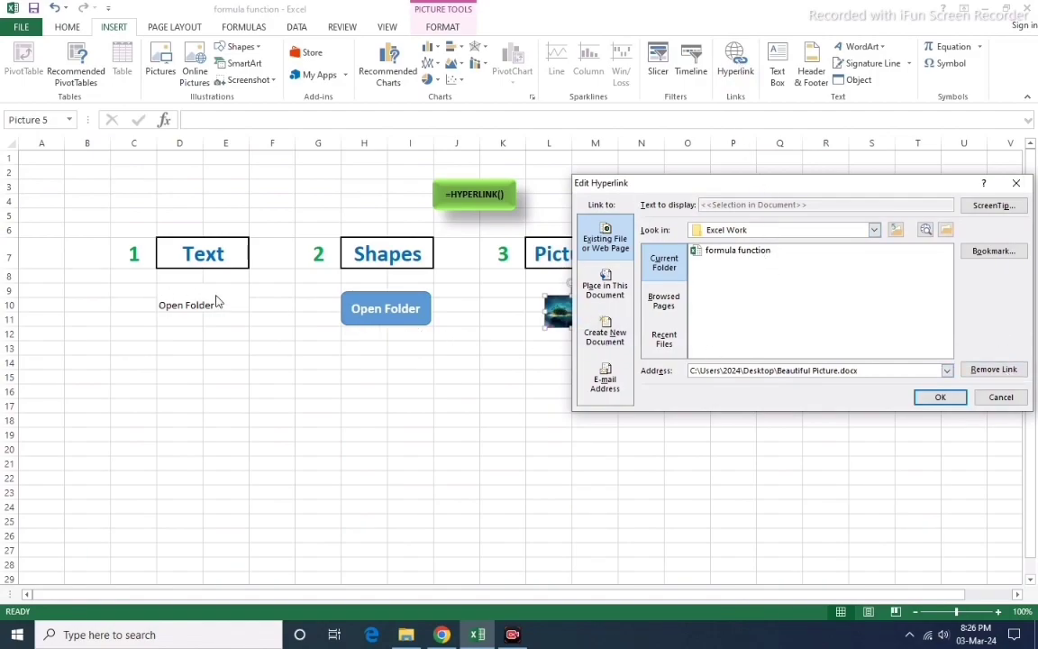
pyautogui.click(1016, 183)
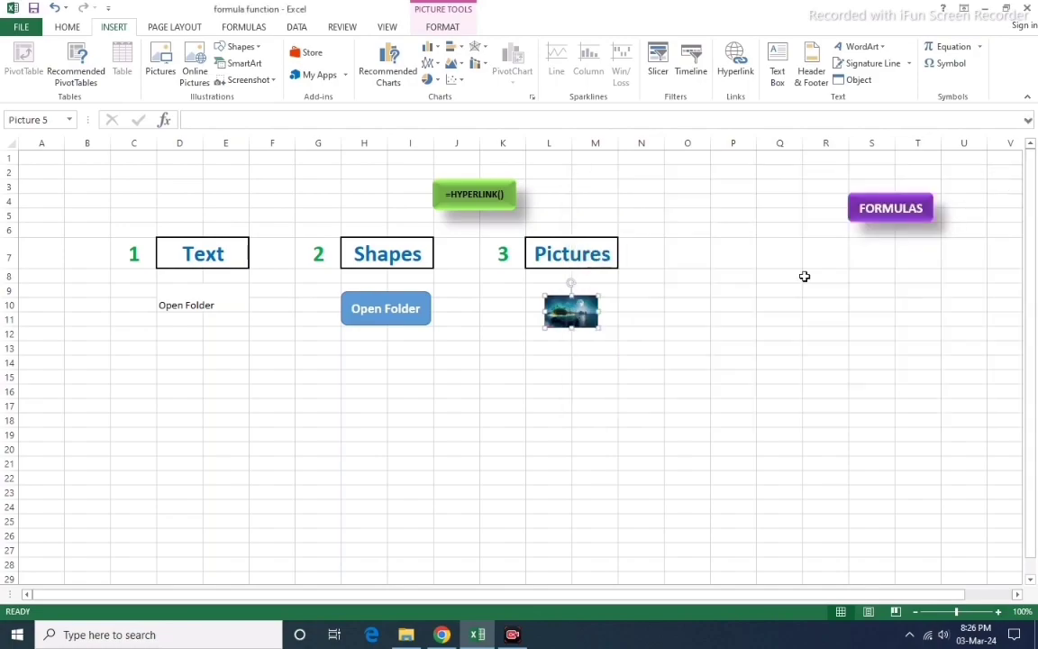
pyautogui.rightClick(574, 315)
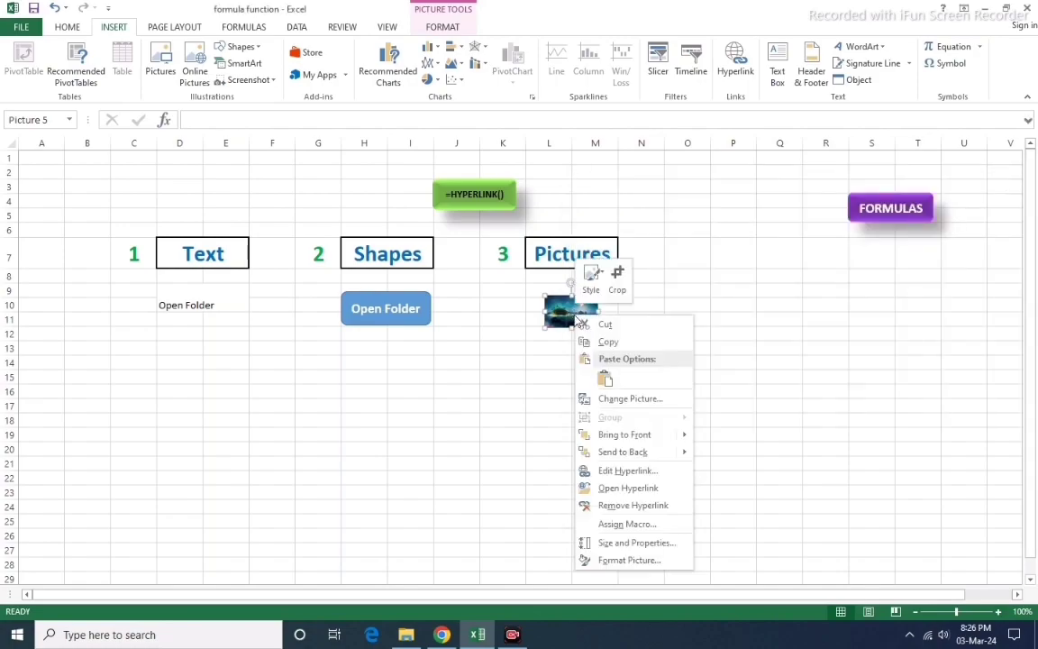
pyautogui.click(607, 512)
pyautogui.click(612, 463)
pyautogui.click(574, 315)
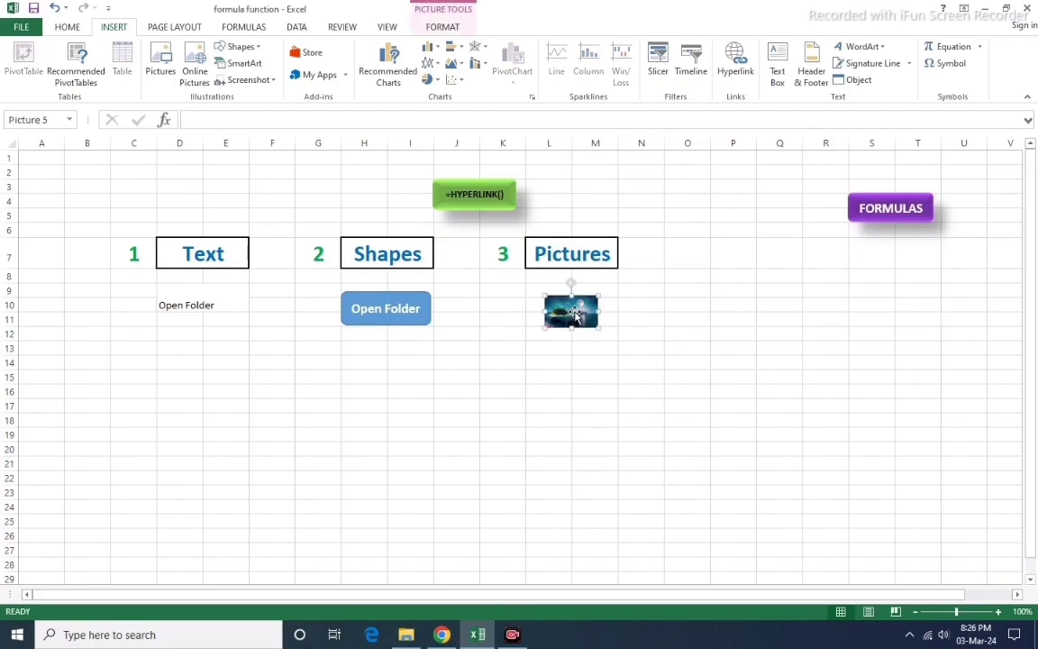
pyautogui.click(656, 361)
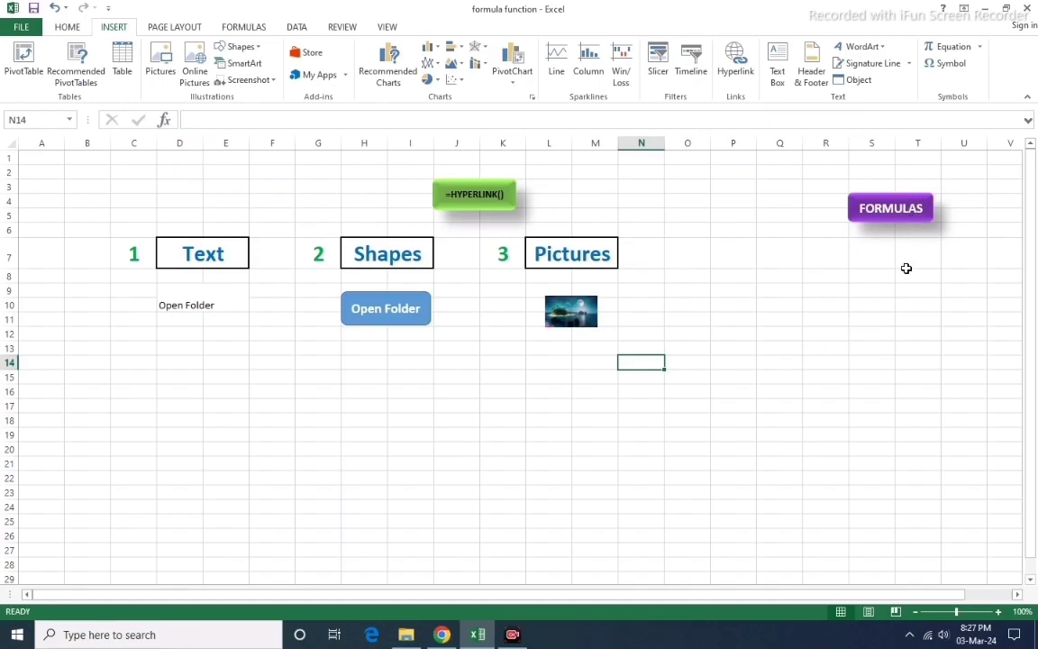
# Jump through the FORMULAS link and the =CONCATENATE() shape to the CONCATENATE sheet.
pyautogui.click(894, 212)
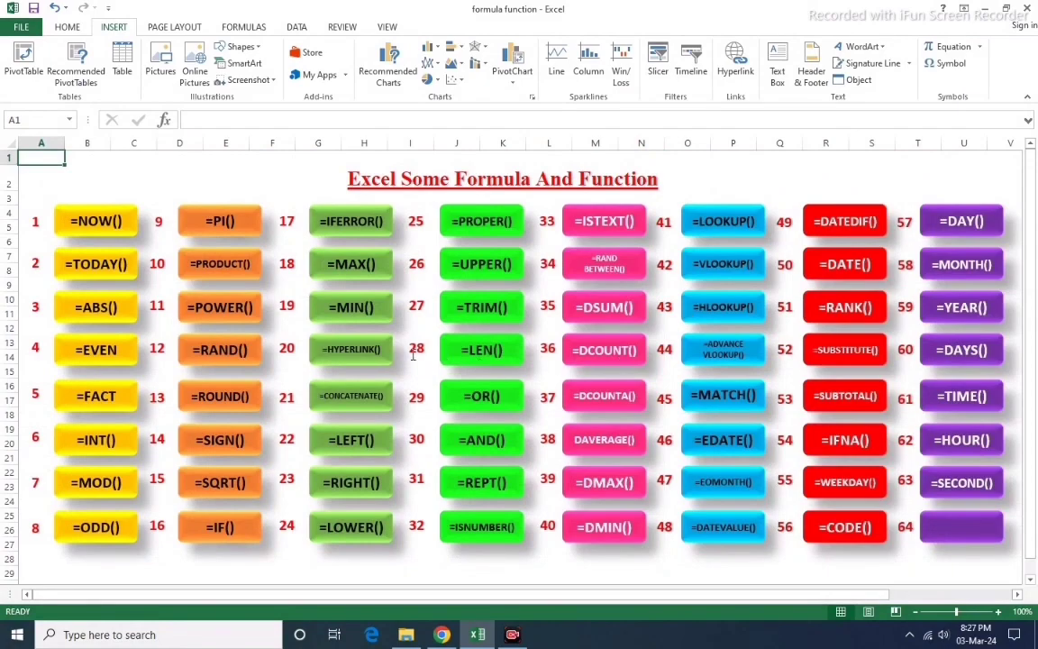
pyautogui.click(358, 403)
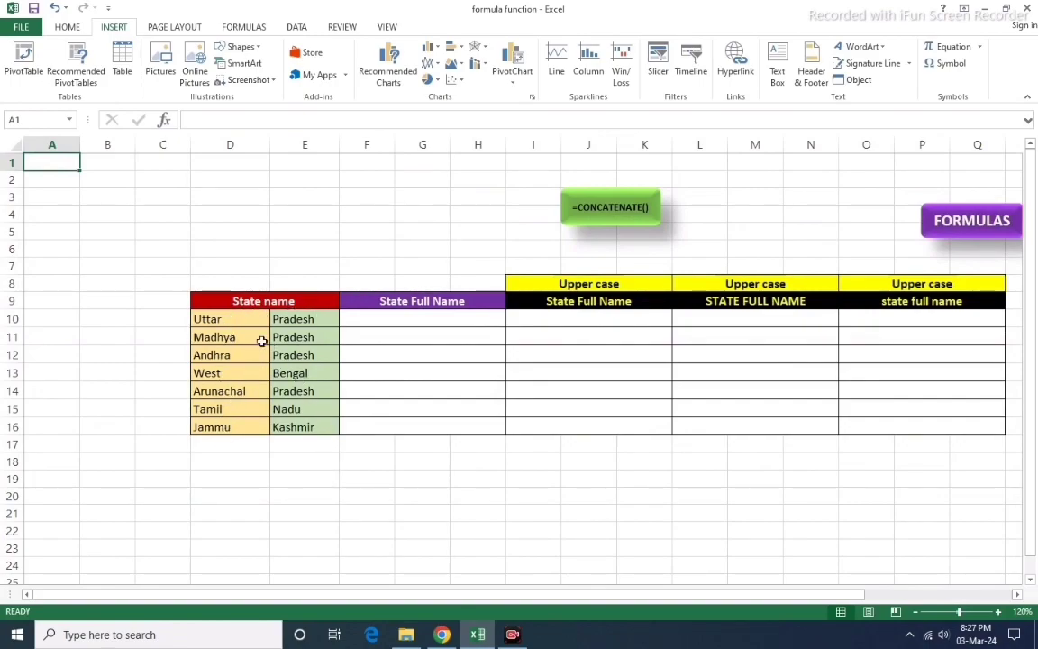
# Enter =CONCATENATE(D10,E10) in F10 to join Uttar and Pradesh.
pyautogui.click(402, 320)
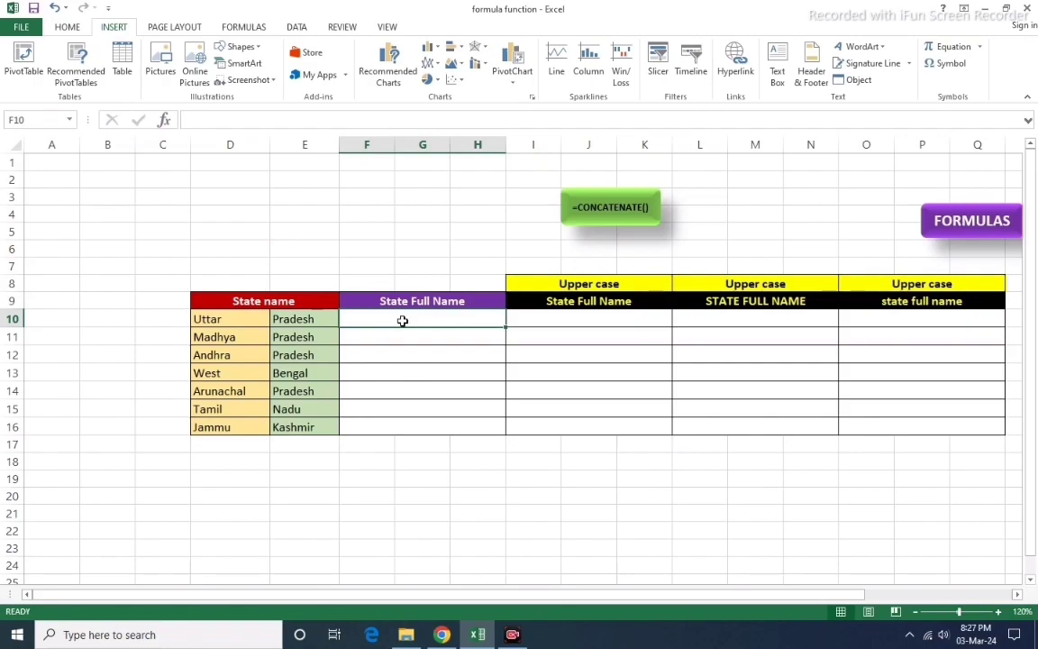
pyautogui.write('=C')
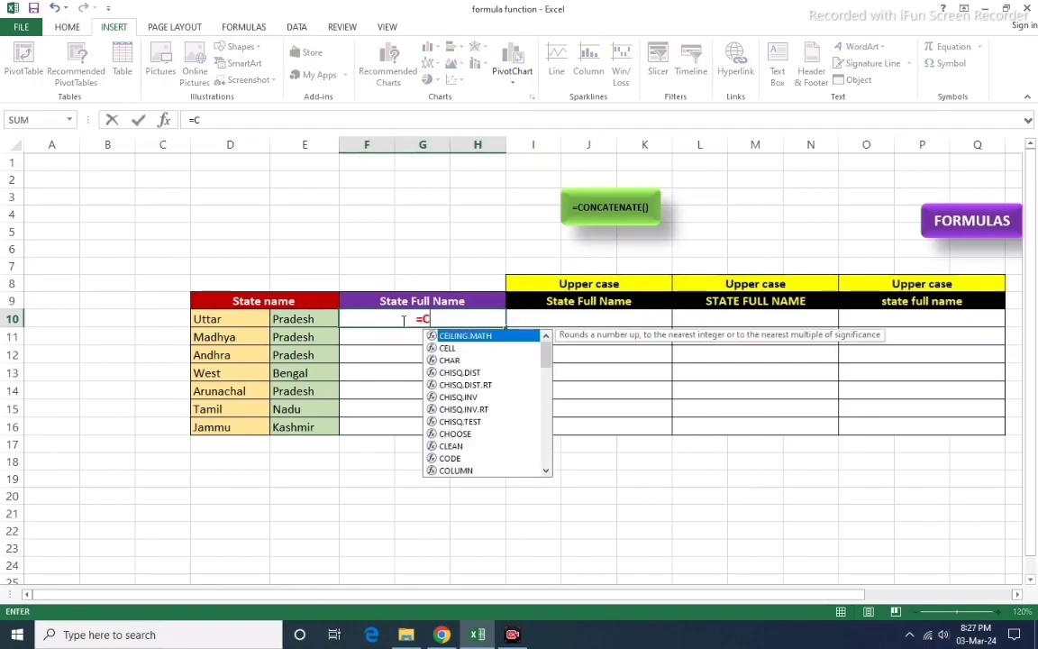
pyautogui.write('ONCA')
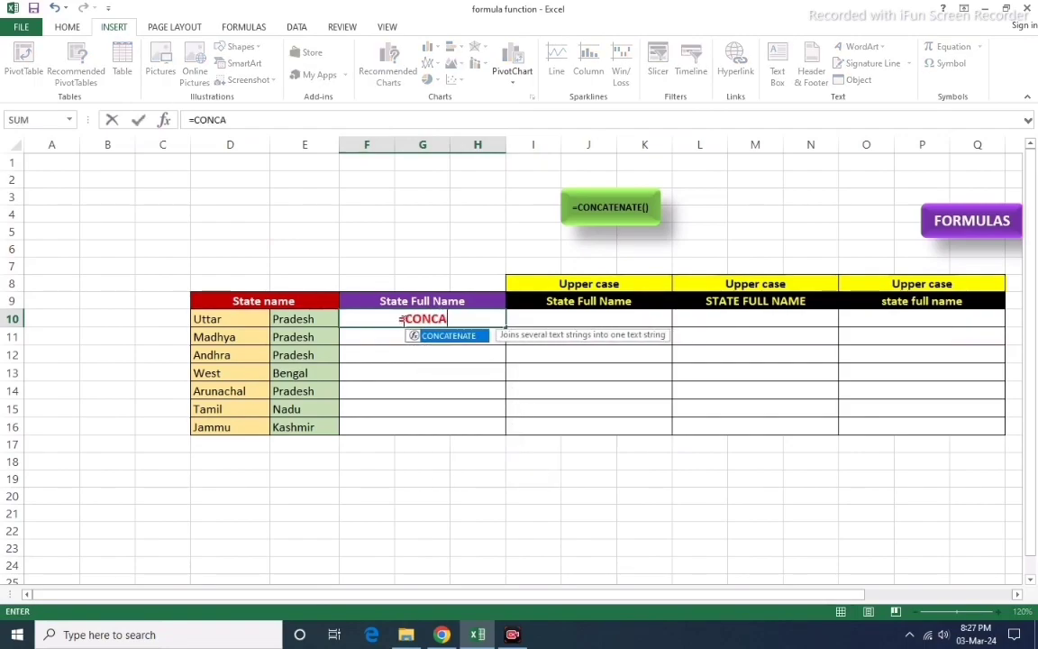
pyautogui.write('TE')
pyautogui.doubleClick(446, 335)
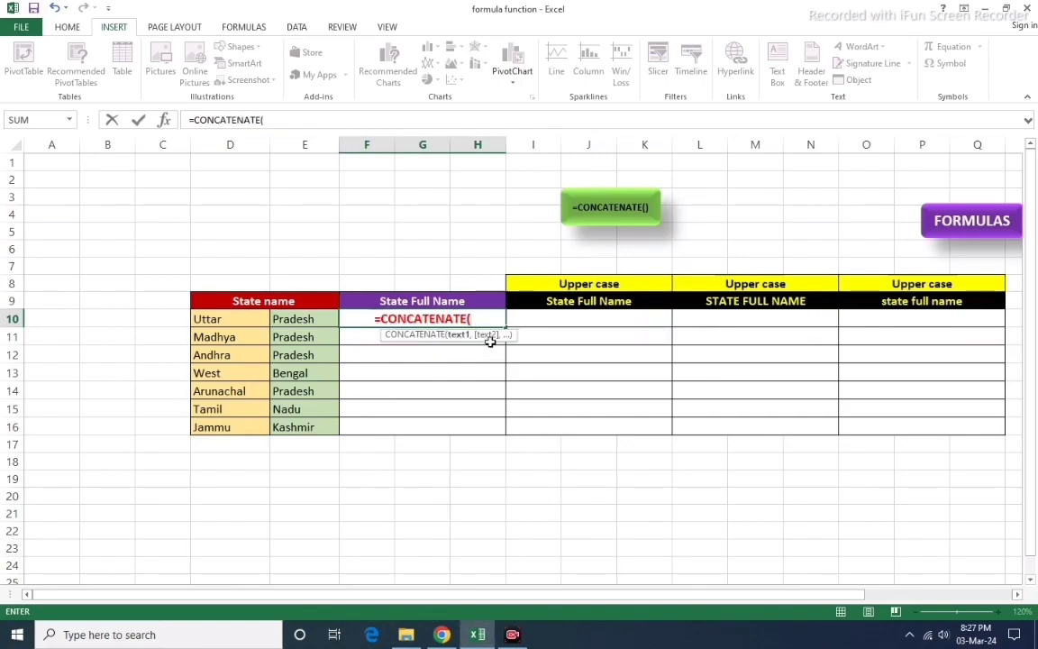
pyautogui.click(233, 320)
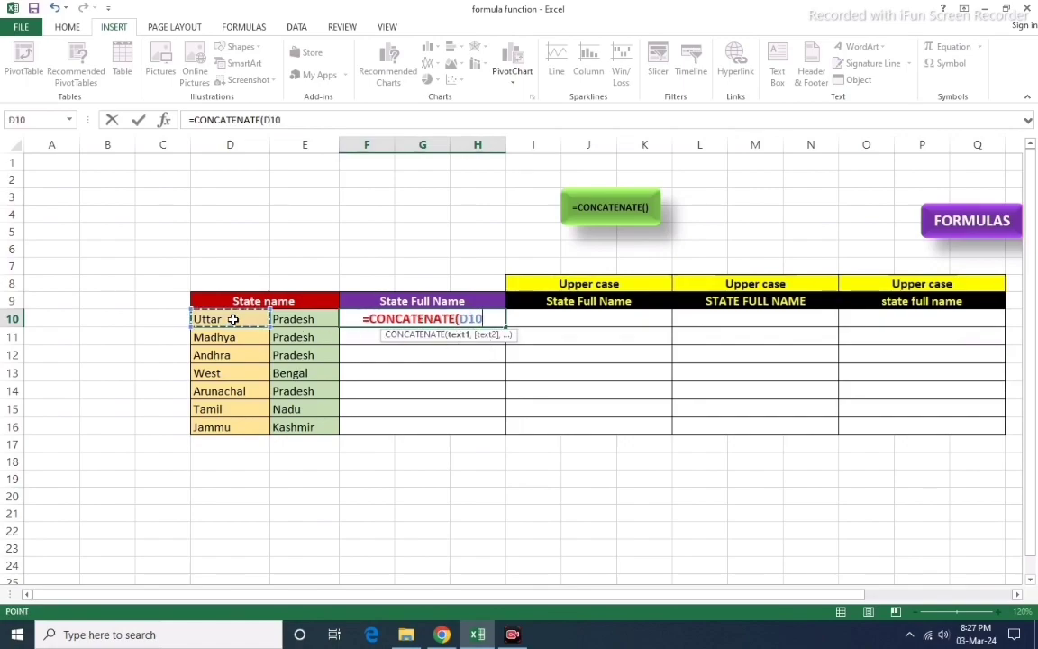
pyautogui.write(',')
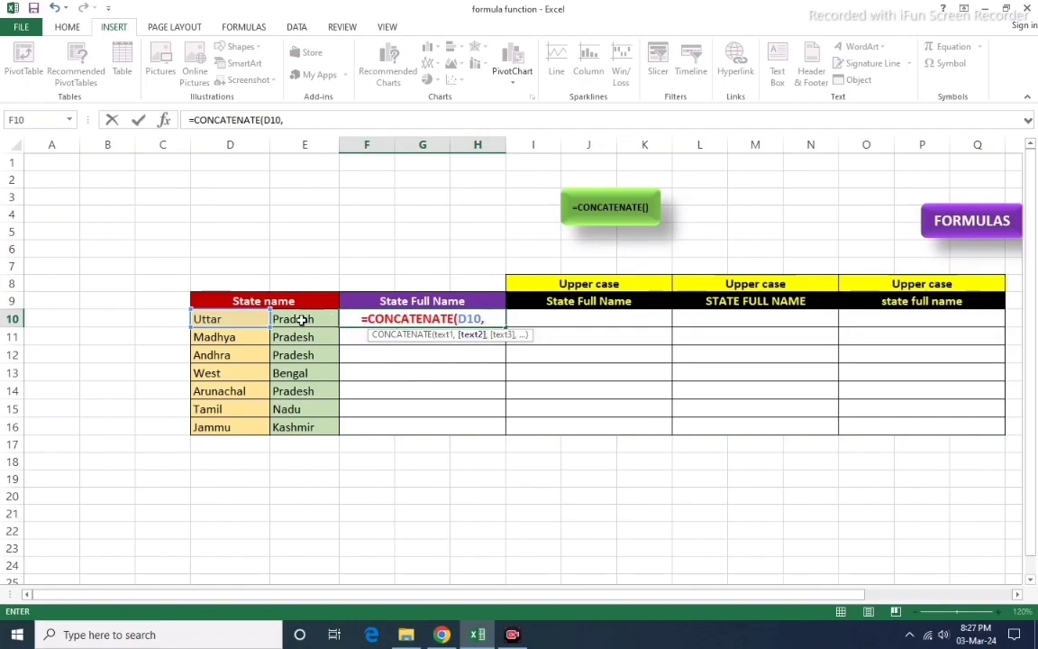
pyautogui.click(301, 320)
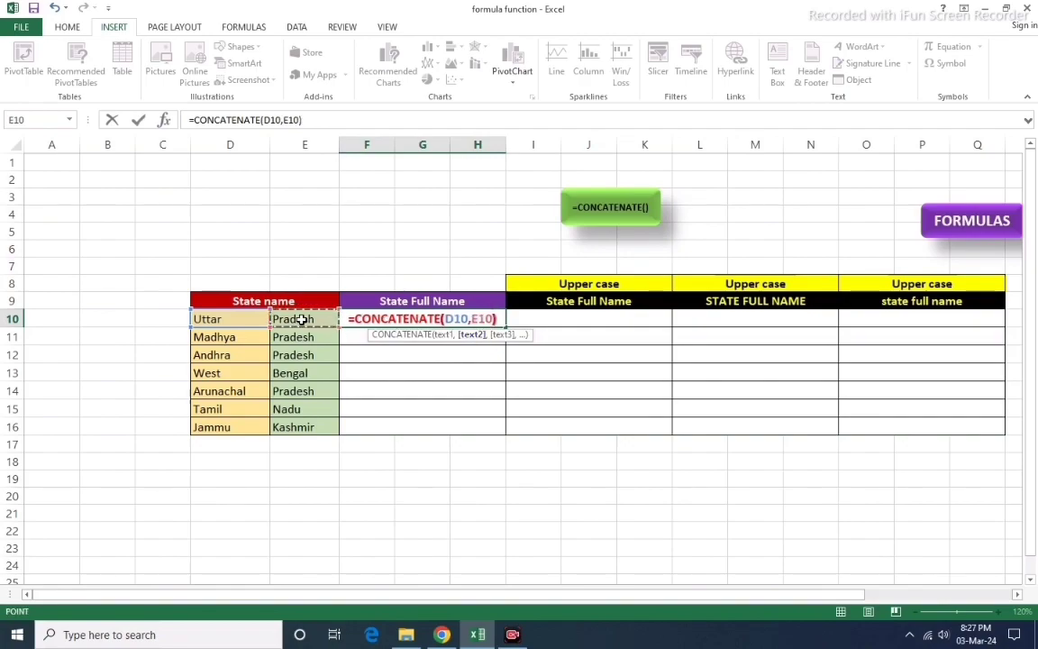
pyautogui.press('Return')
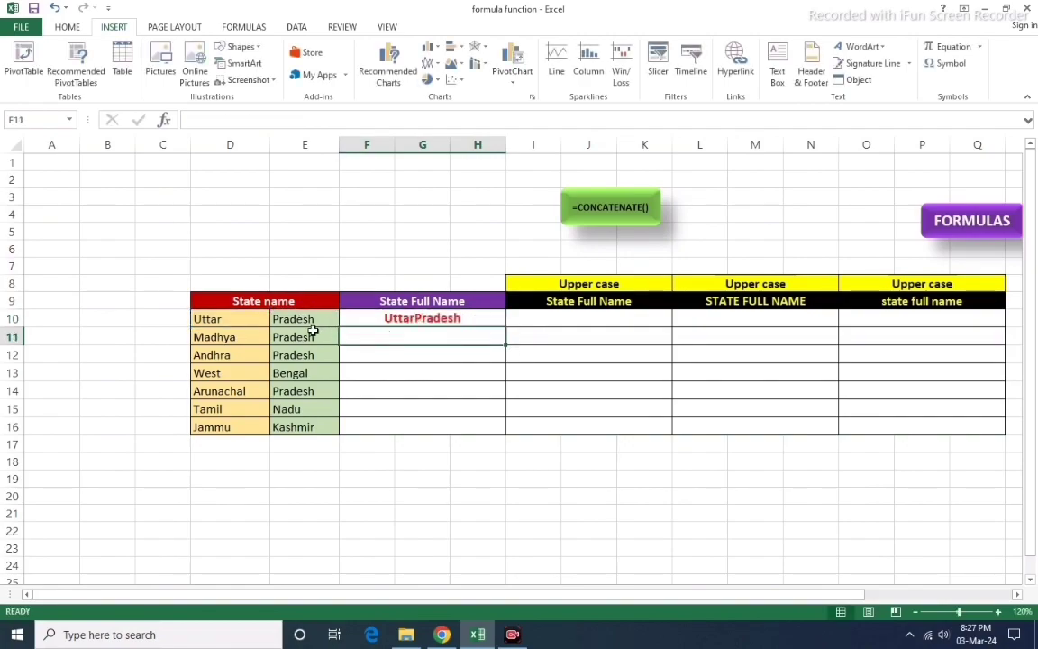
# Fill the formula down to row 16, then clear F11:F16 and reopen F10 for editing.
pyautogui.click(446, 319)
pyautogui.moveTo(503, 327); pyautogui.dragTo(502, 436)
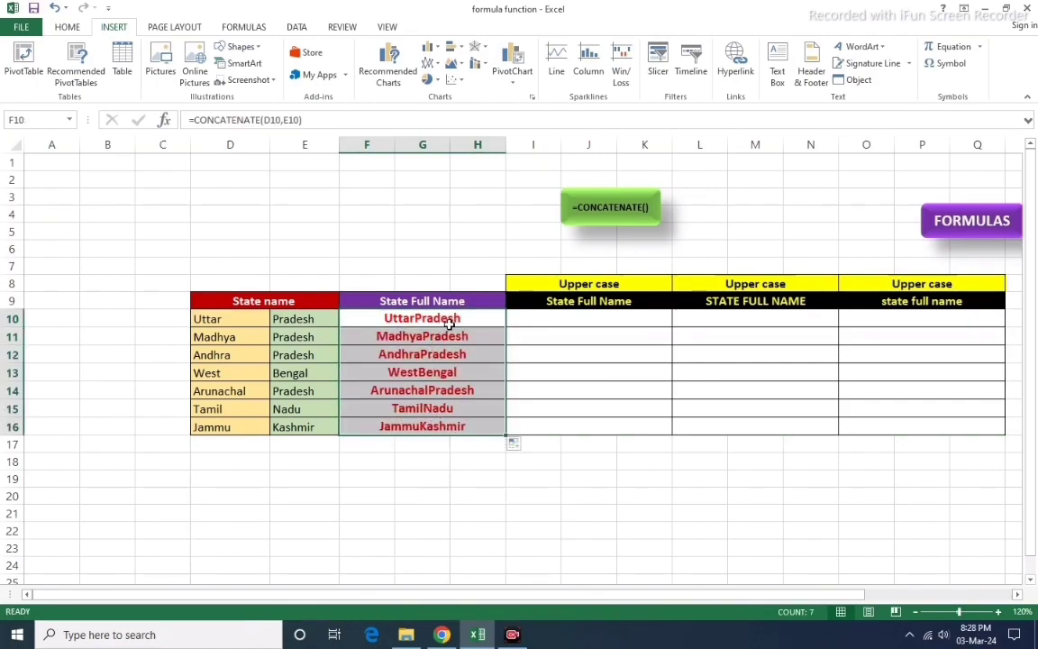
pyautogui.click(451, 320)
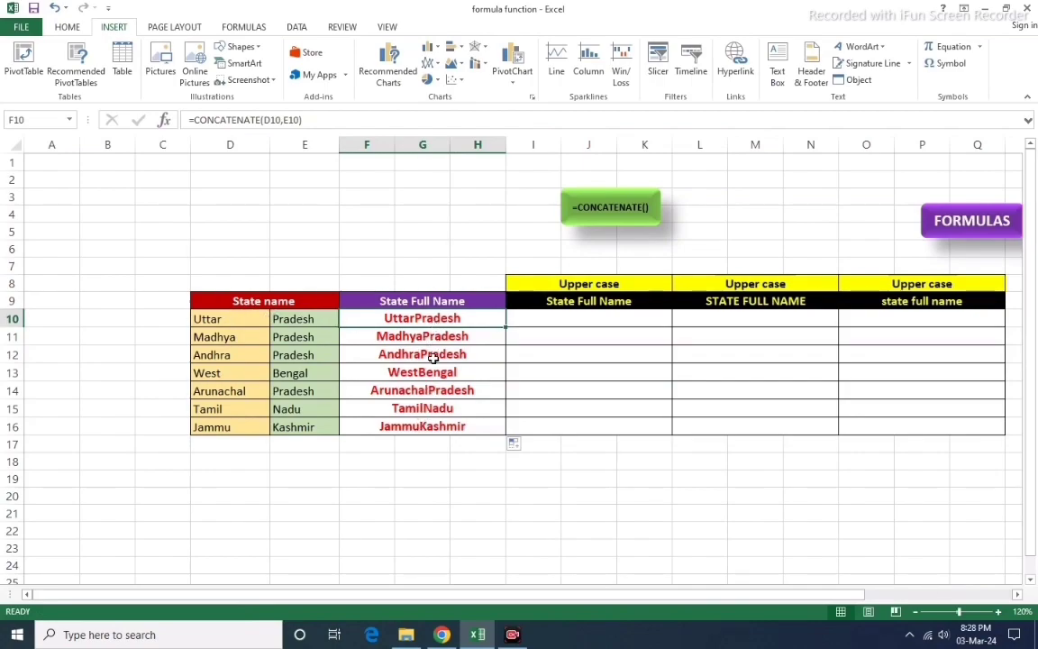
pyautogui.moveTo(429, 336); pyautogui.dragTo(430, 424)
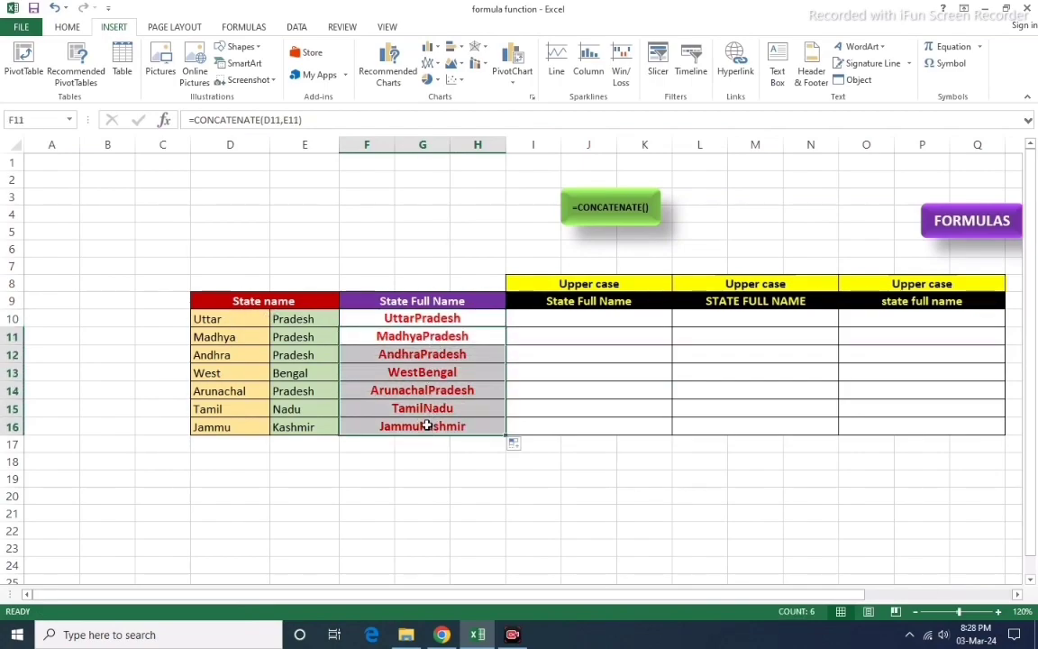
pyautogui.press('Delete')
pyautogui.doubleClick(448, 318)
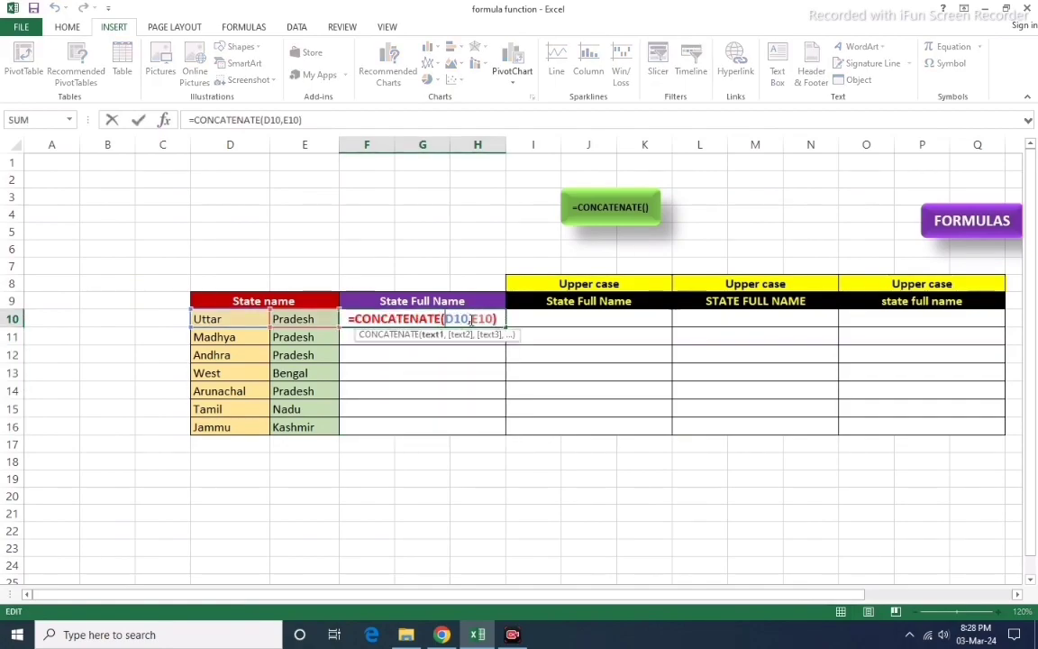
# Change F10 to =CONCATENATE(D10," ",E10) so the names are space-separated.
pyautogui.click(471, 320)
pyautogui.write('"')
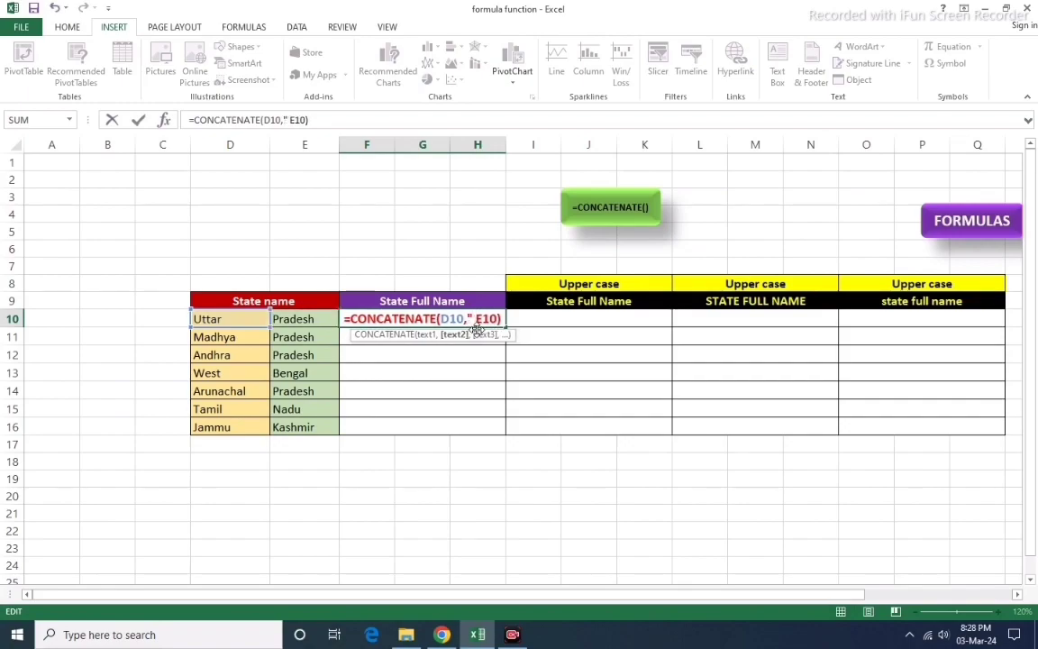
pyautogui.write(' "')
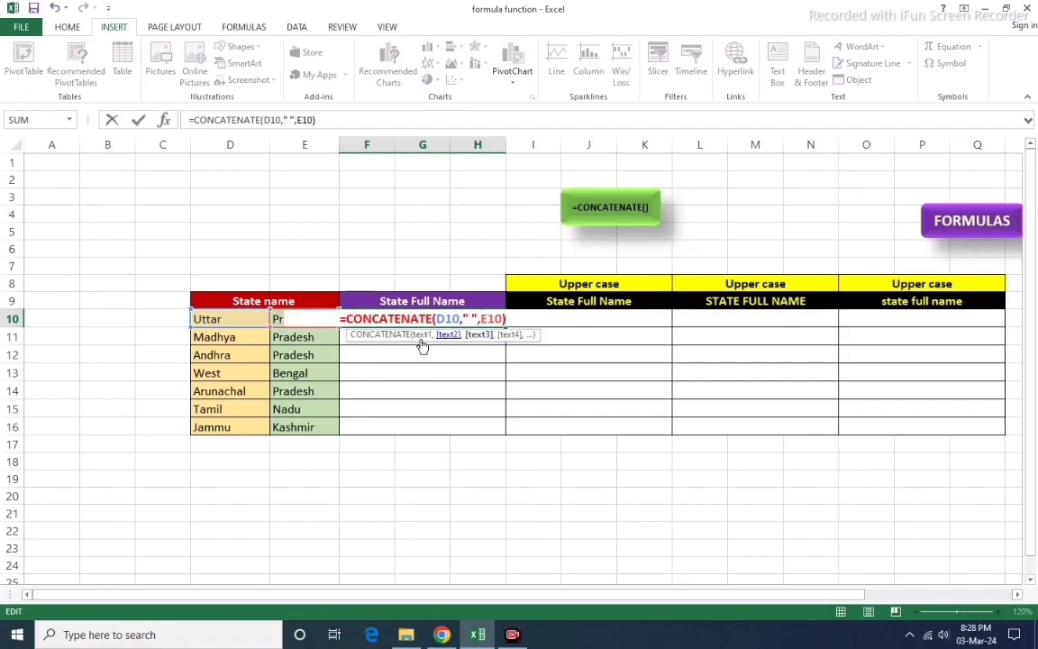
pyautogui.write(',')
pyautogui.press('Return')
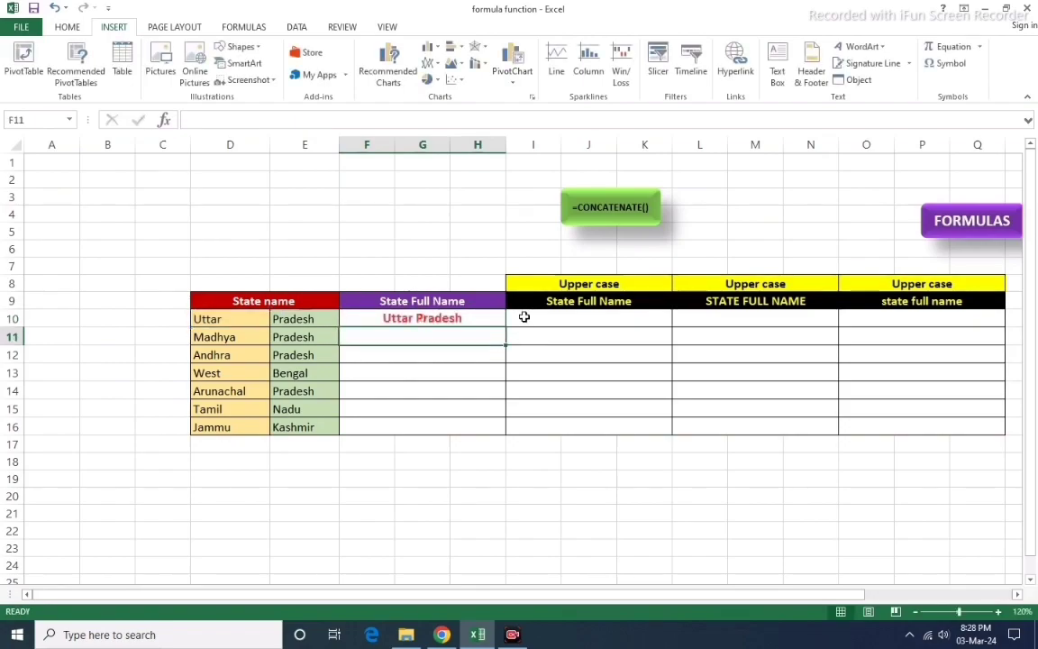
# Fill the spaced formula down F10:F16, giving Uttar Pradesh through Jammu Kashmir.
pyautogui.click(427, 321)
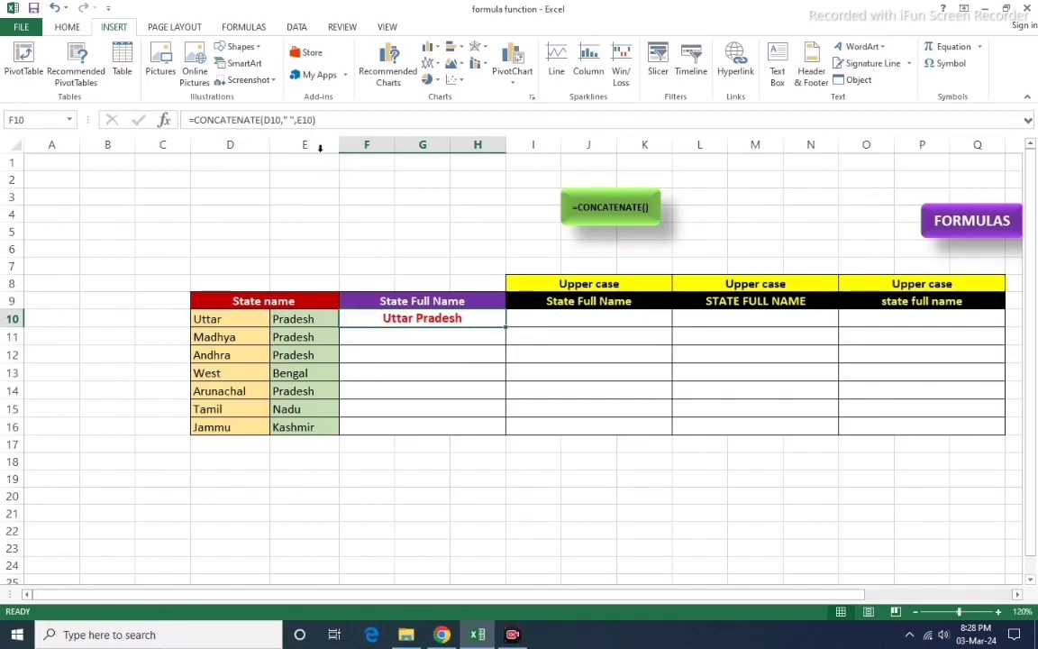
pyautogui.moveTo(506, 327); pyautogui.dragTo(496, 429)
pyautogui.click(500, 510)
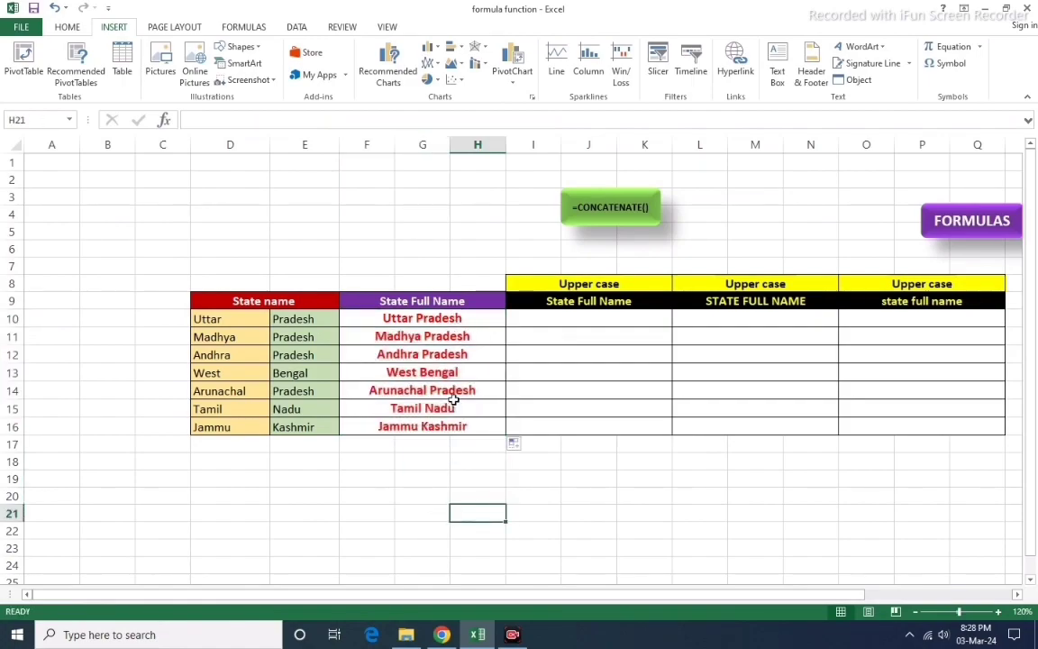
pyautogui.click(445, 318)
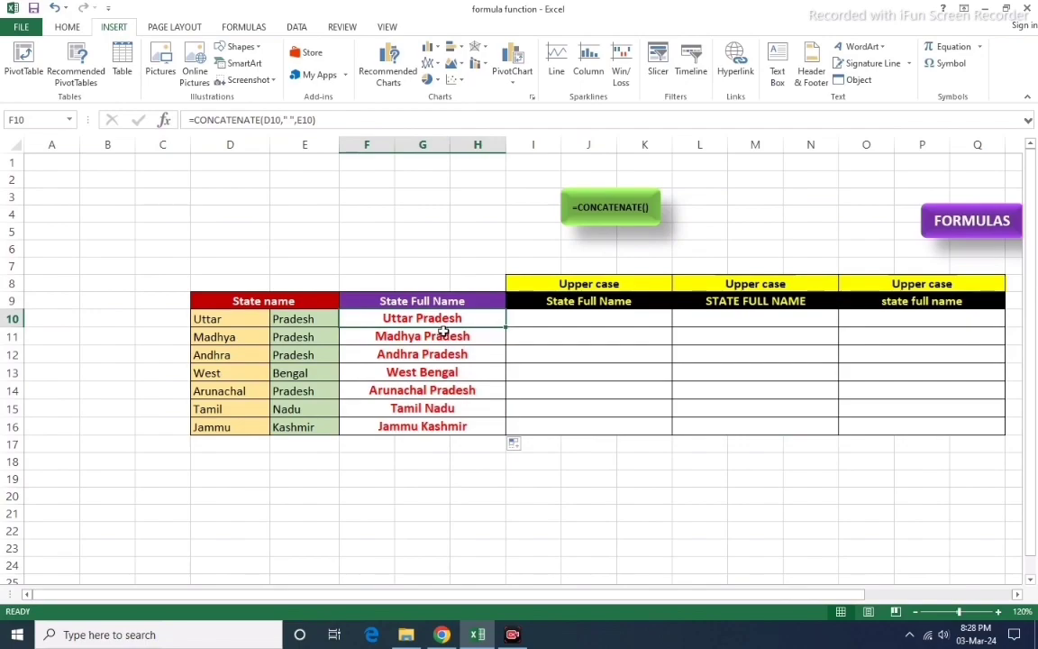
pyautogui.moveTo(439, 335); pyautogui.dragTo(436, 427)
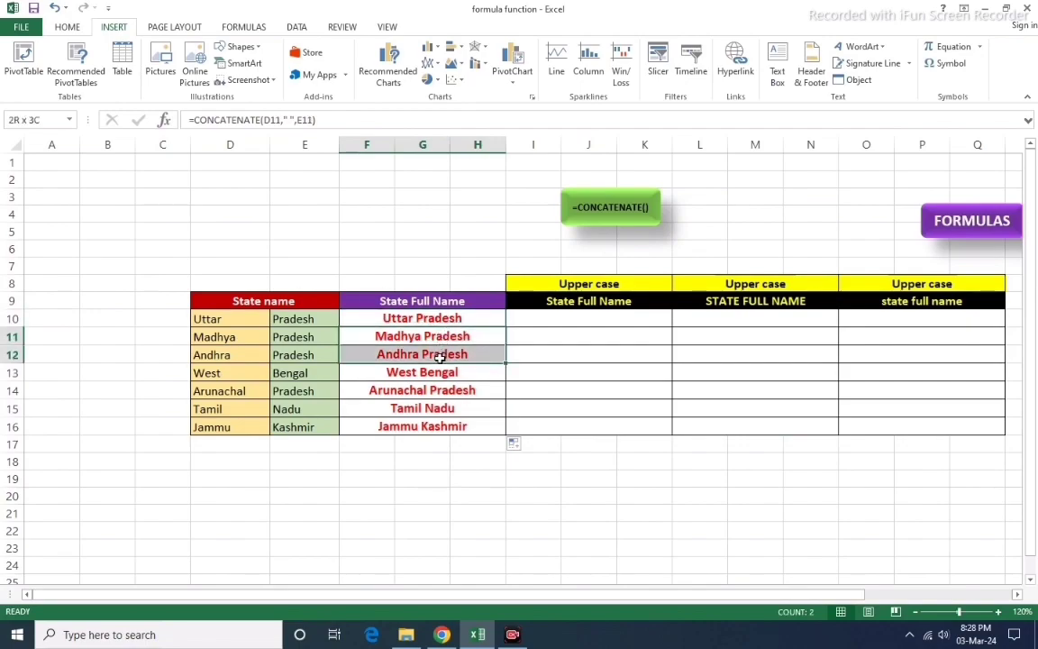
pyautogui.click(475, 477)
pyautogui.click(602, 320)
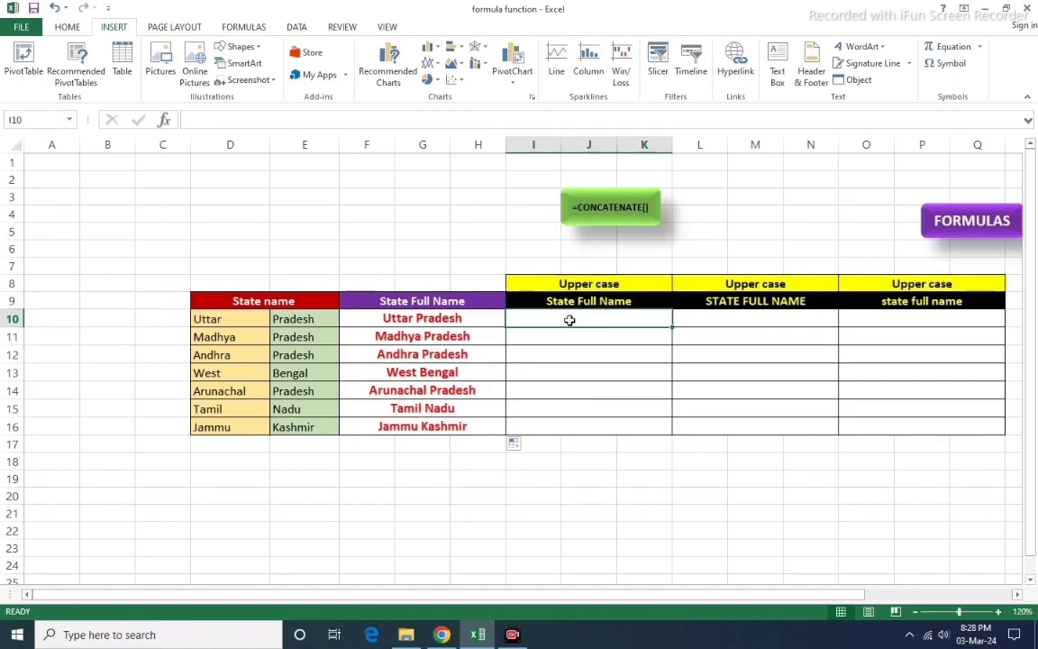
# Enter =UPPER(CONCATENATE(D10," ",E10)) in I10, accepting Excel's correction, to show UTTAR PRADESH.
pyautogui.write('=')
pyautogui.write('UPP')
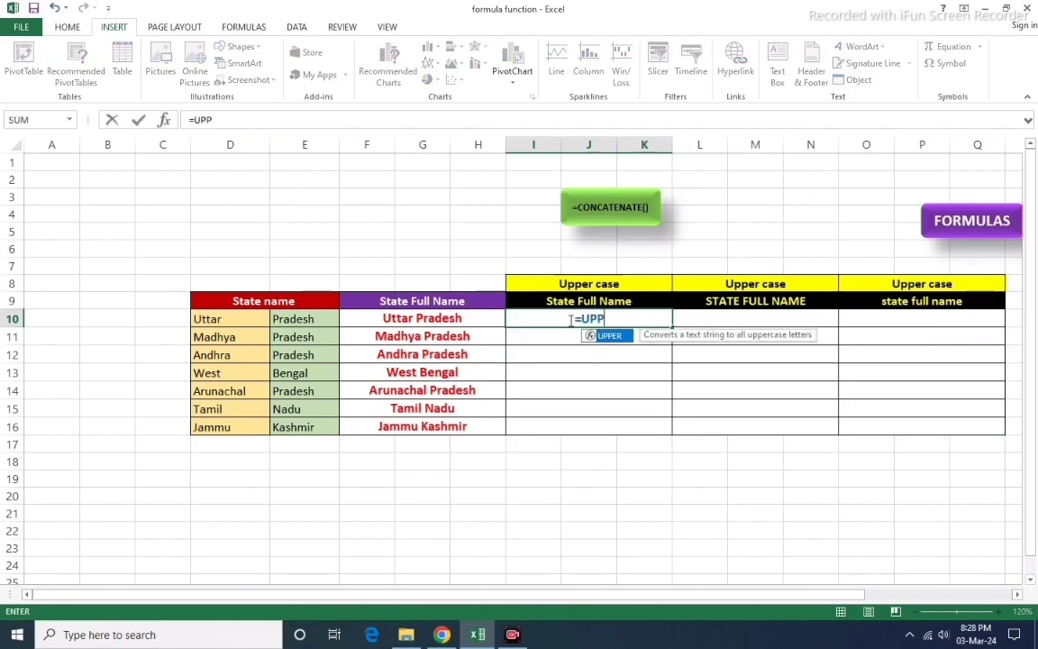
pyautogui.write('ER(')
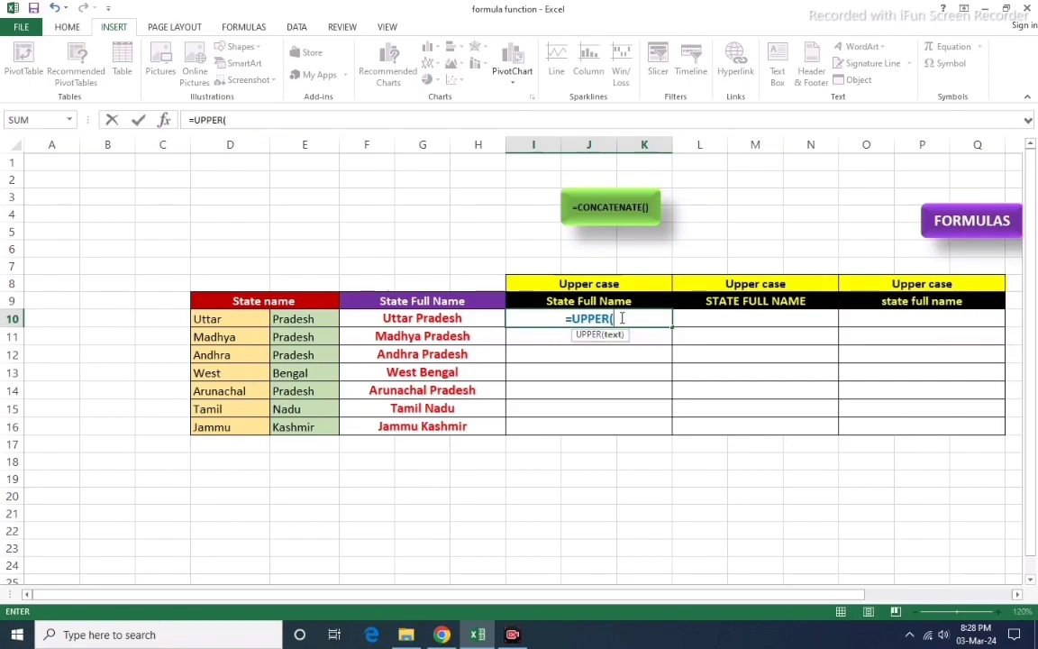
pyautogui.write('C')
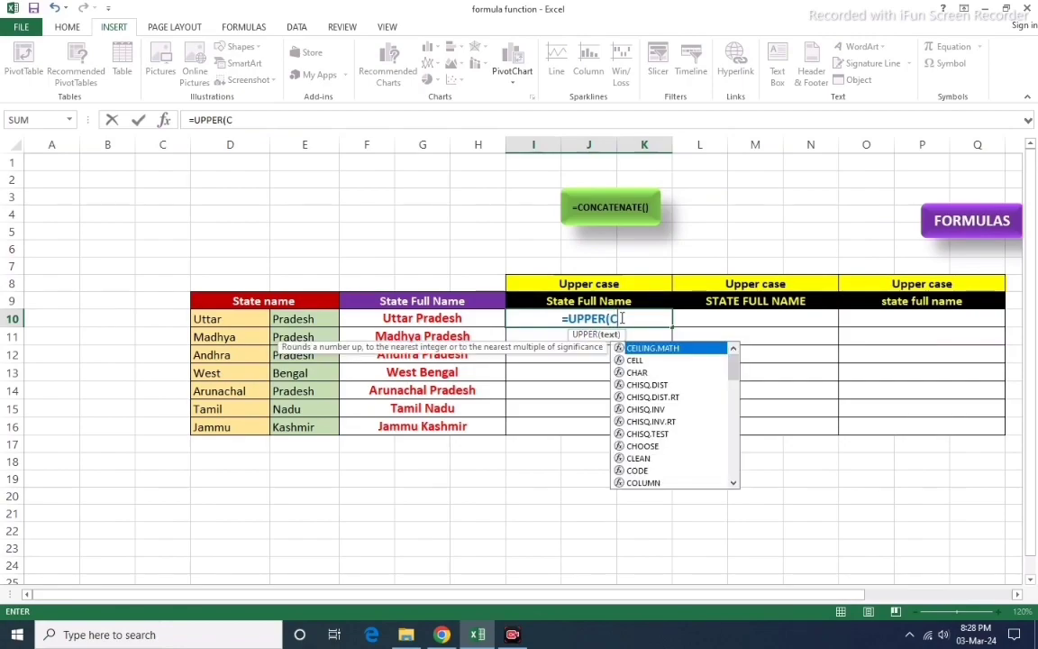
pyautogui.write('ONCA')
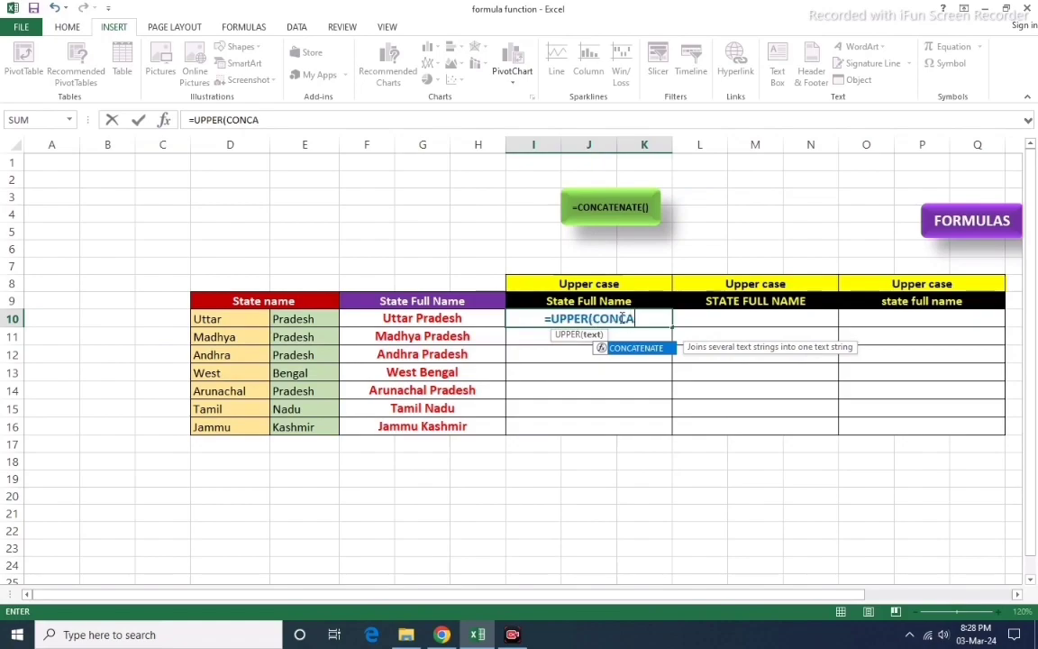
pyautogui.write('TE')
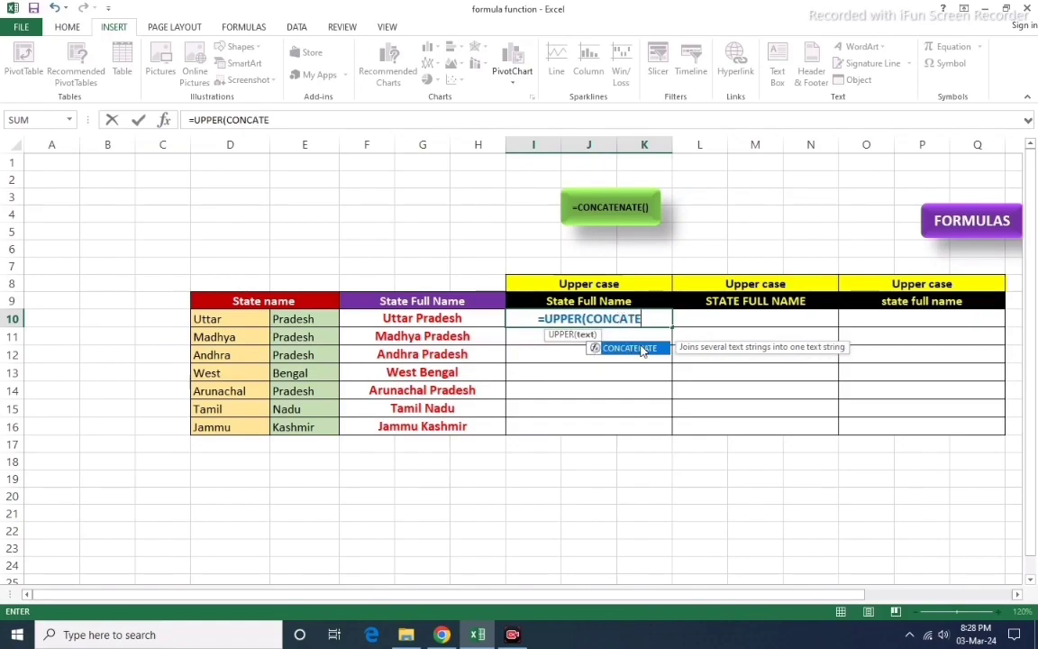
pyautogui.doubleClick(638, 347)
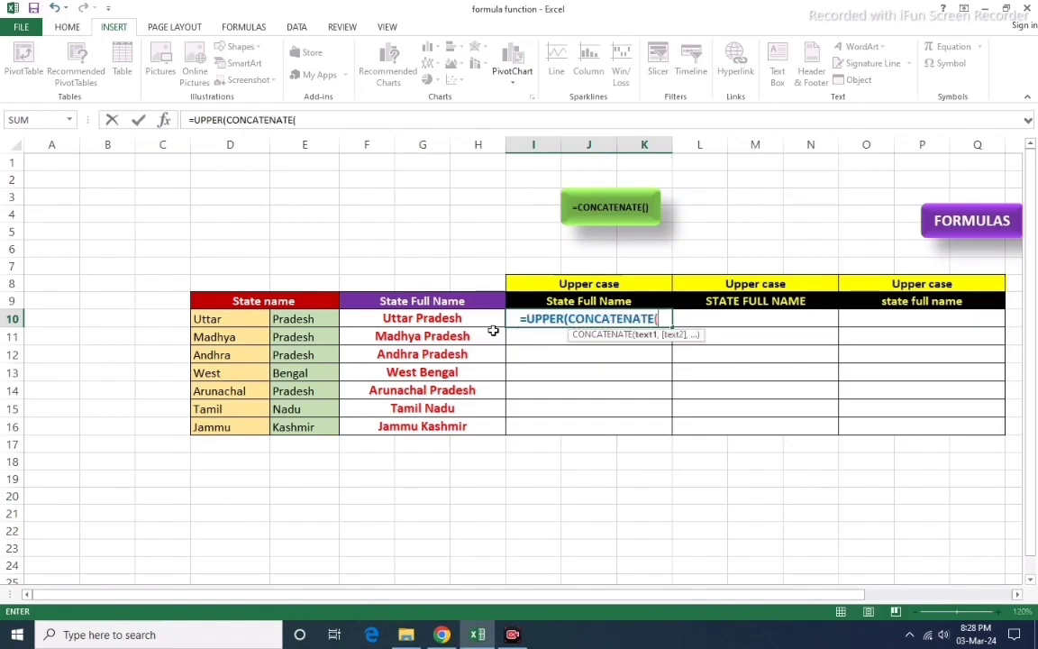
pyautogui.click(230, 323)
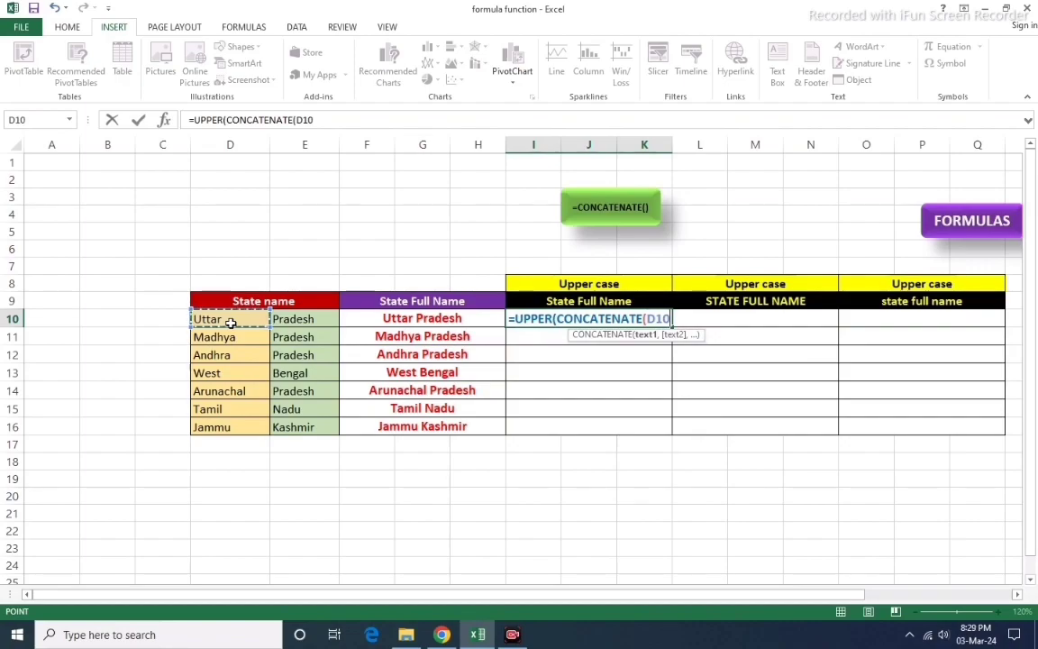
pyautogui.write(',"')
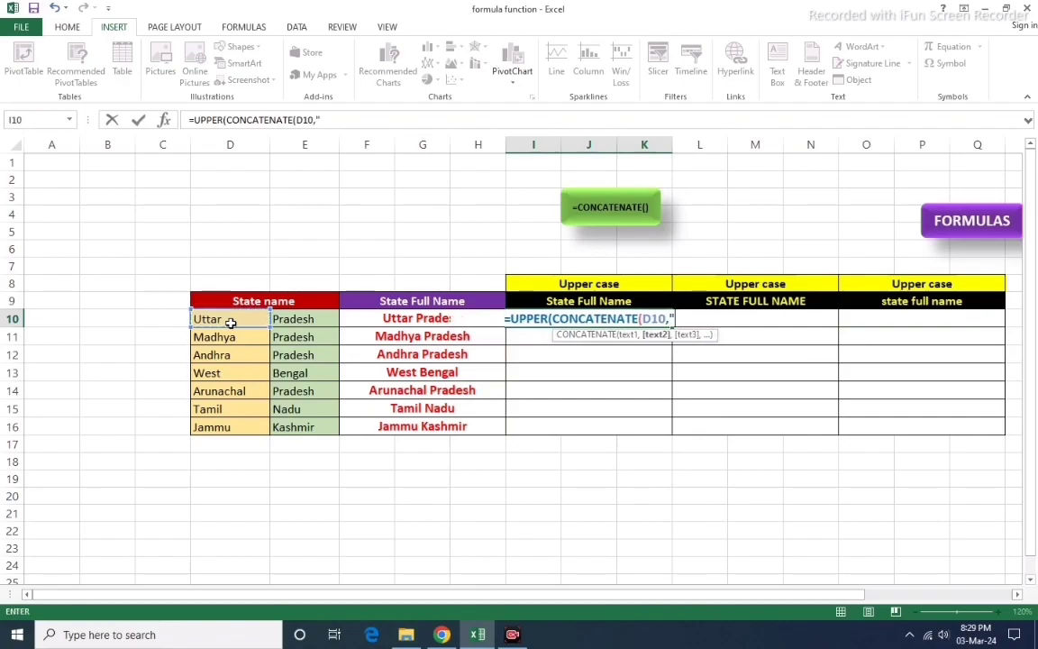
pyautogui.write('"')
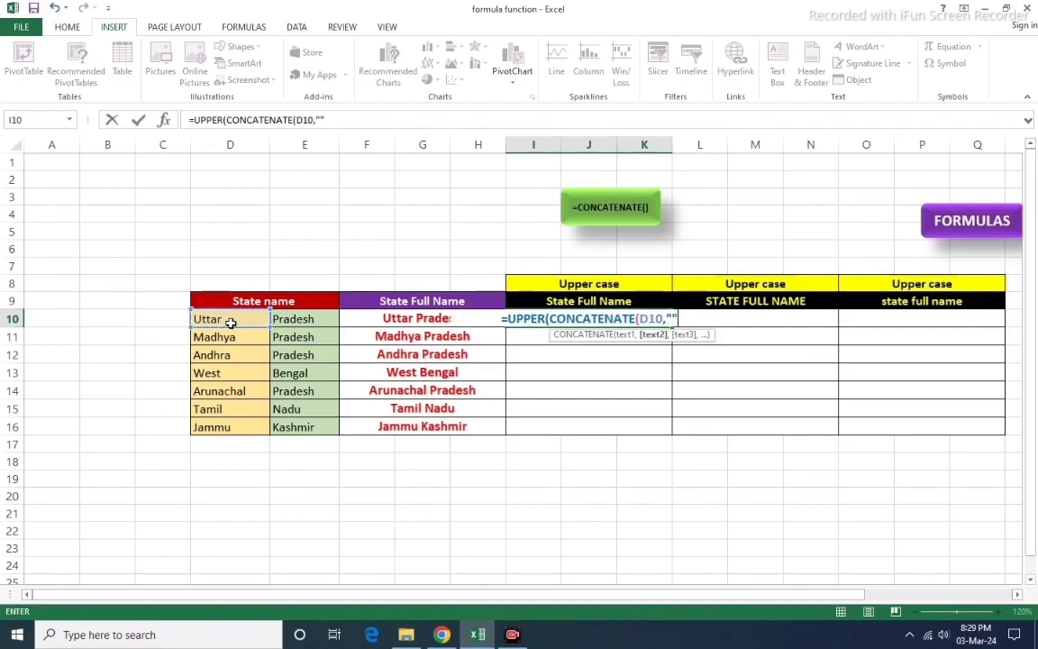
pyautogui.press('BackSpace')
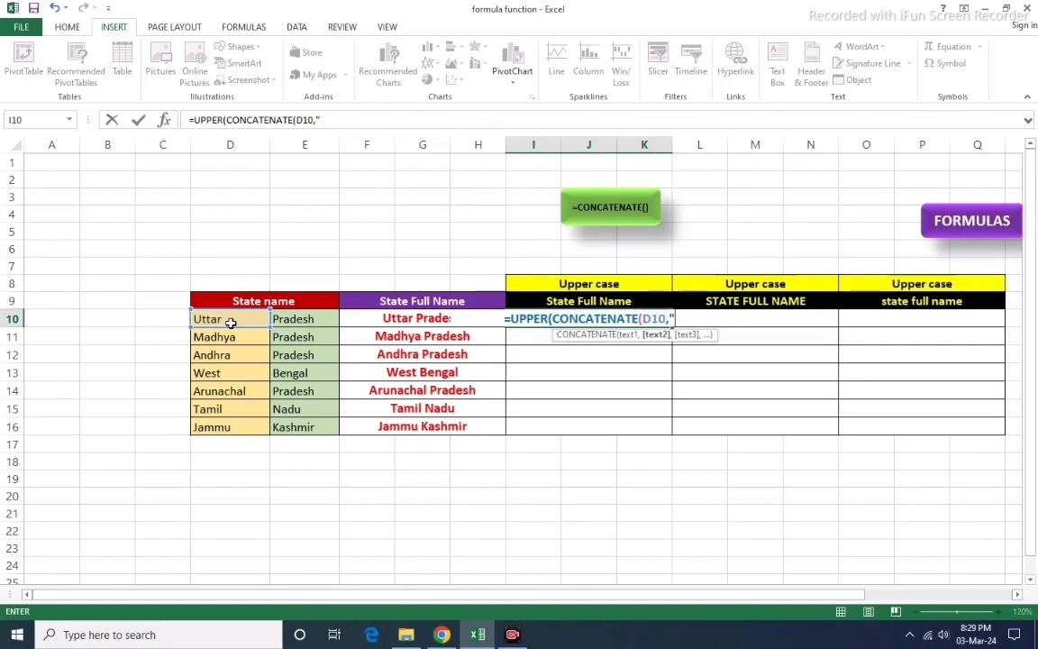
pyautogui.write('"')
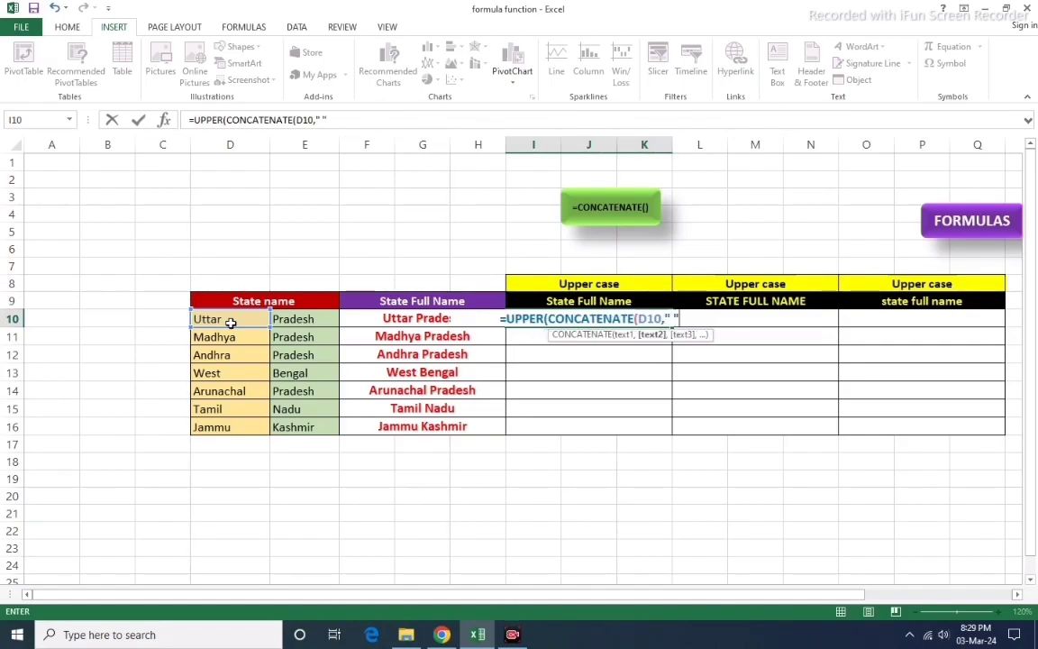
pyautogui.write(',')
pyautogui.click(303, 320)
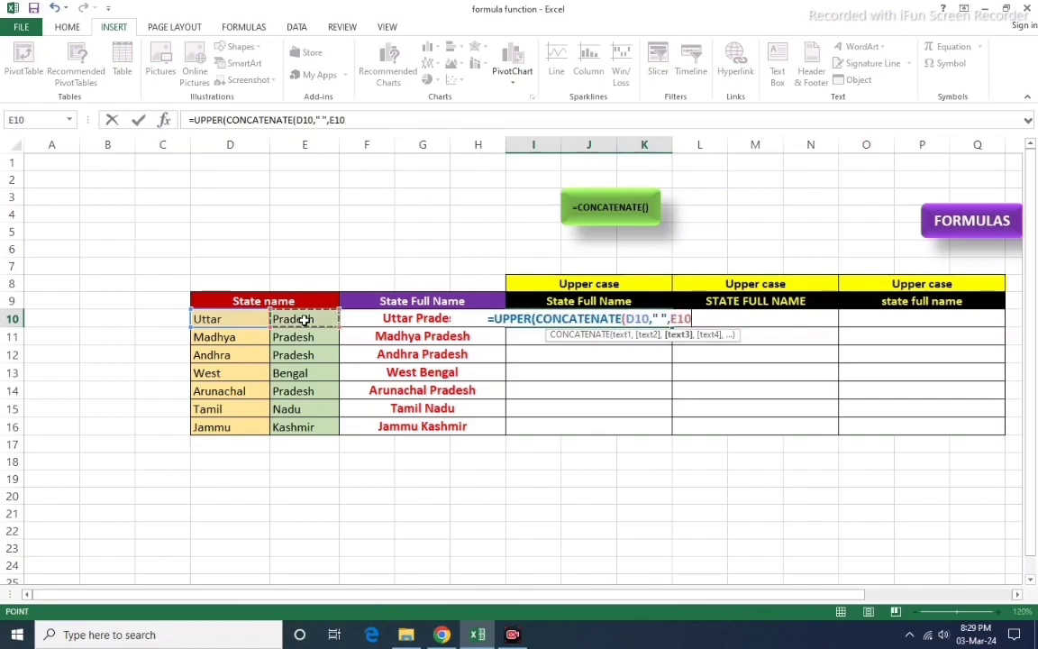
pyautogui.write(')')
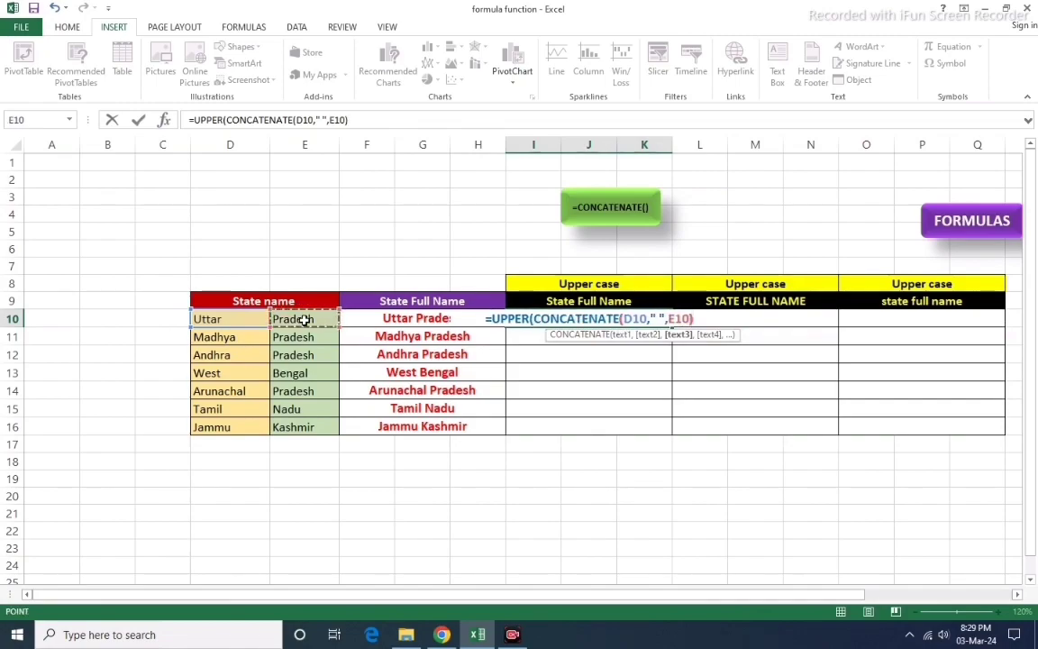
pyautogui.press('Return')
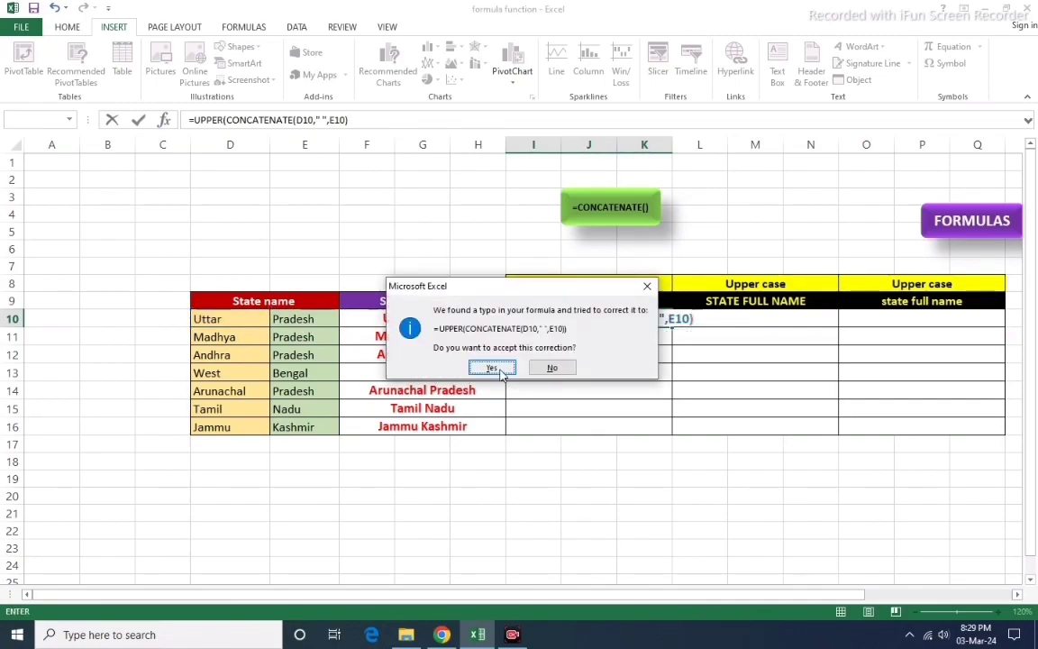
pyautogui.click(493, 370)
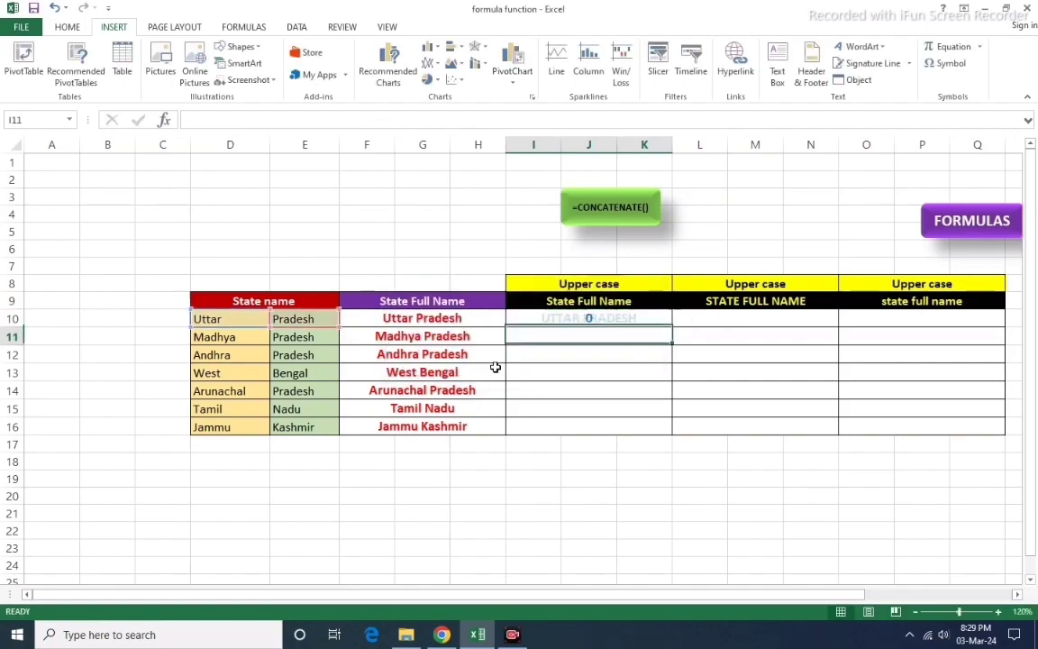
# Fill the UPPER formula down I10:I16, showing UTTAR PRADESH through JAMMU KASHMIR.
pyautogui.click(591, 320)
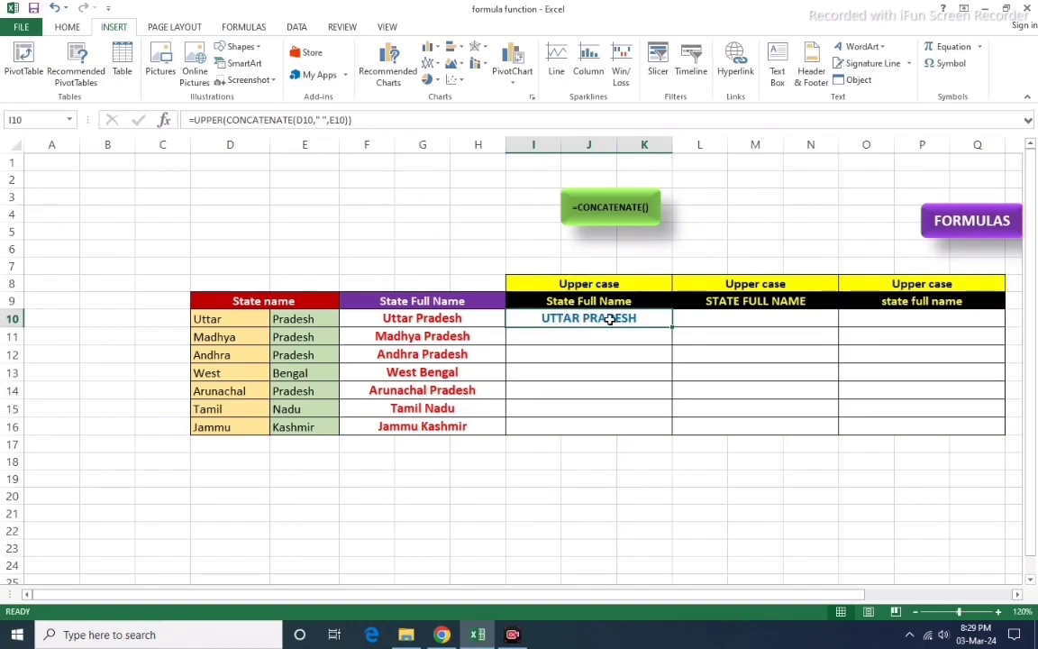
pyautogui.moveTo(670, 327); pyautogui.dragTo(667, 432)
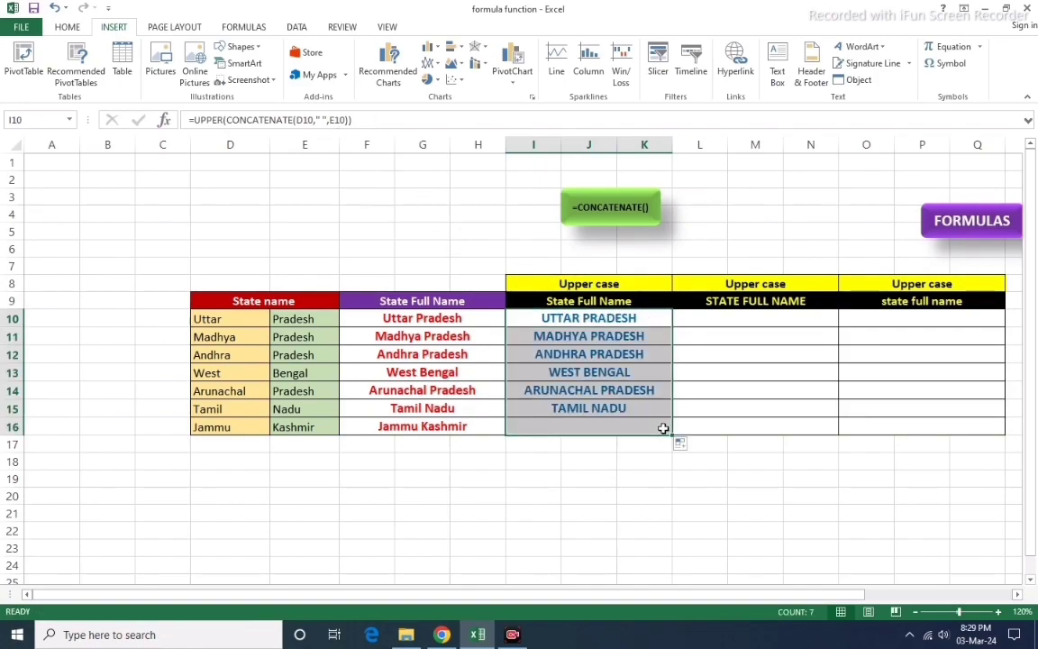
pyautogui.click(597, 458)
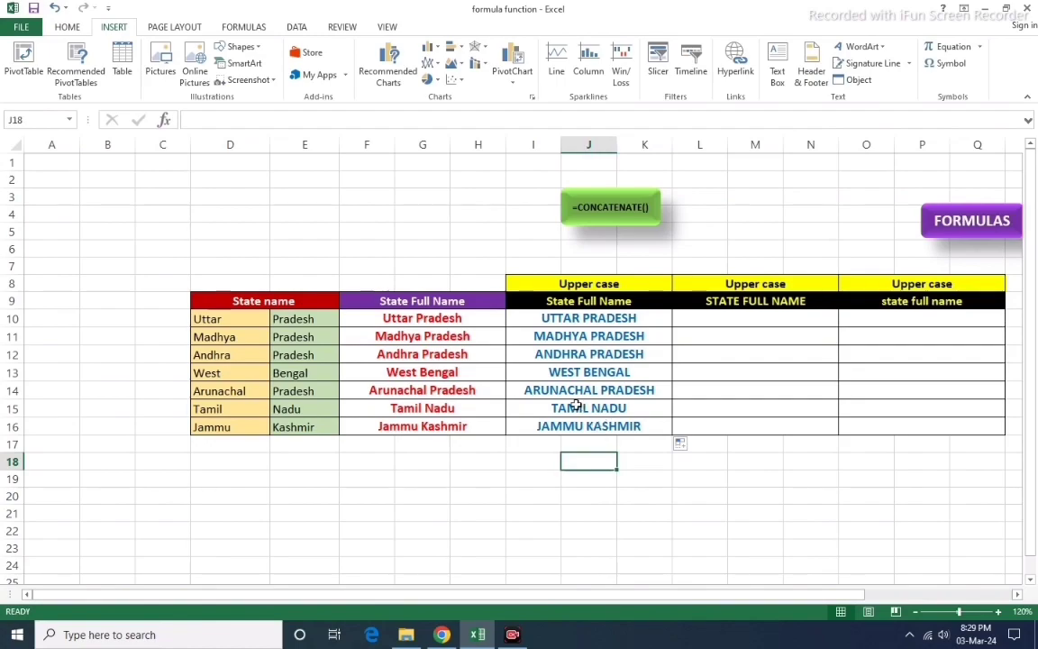
pyautogui.doubleClick(762, 301)
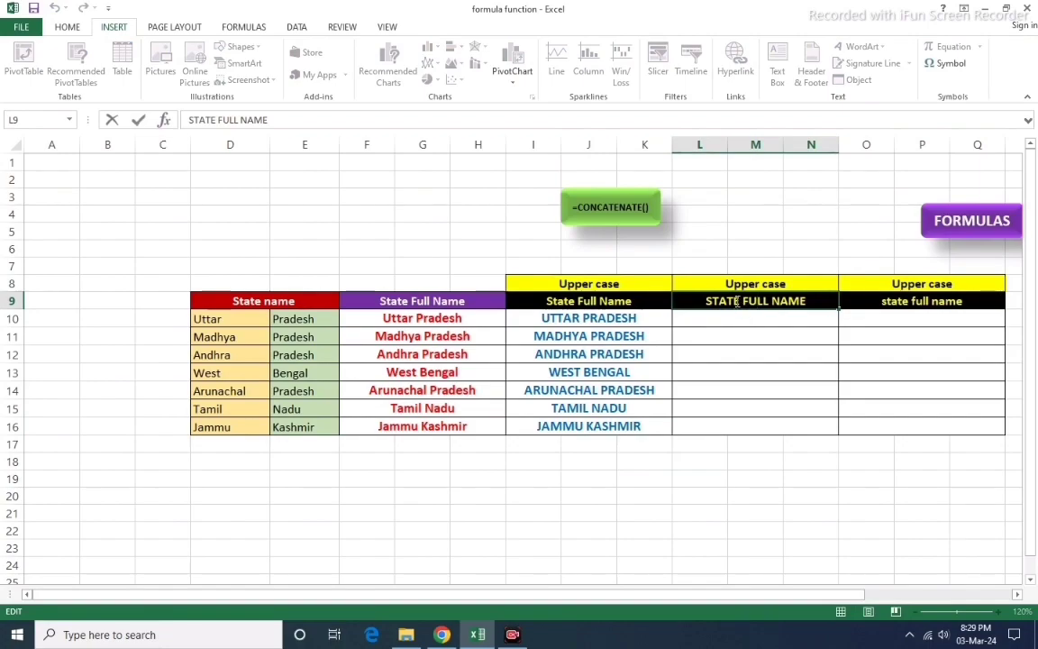
# Change the L8 heading from Upper case to Proper case.
pyautogui.doubleClick(737, 284)
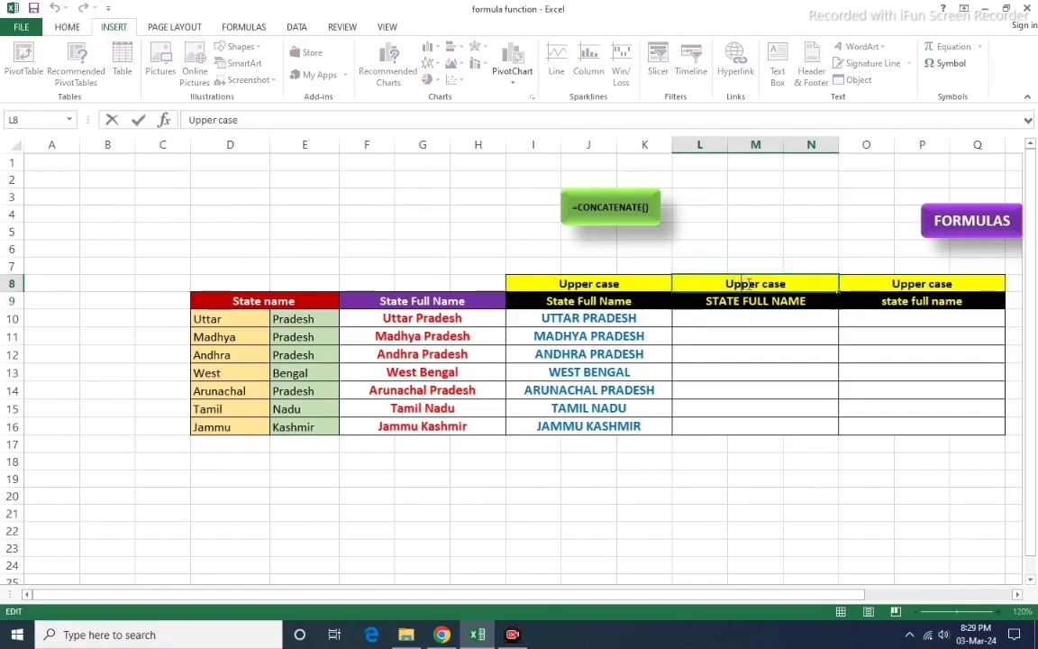
pyautogui.tripleClick(731, 282)
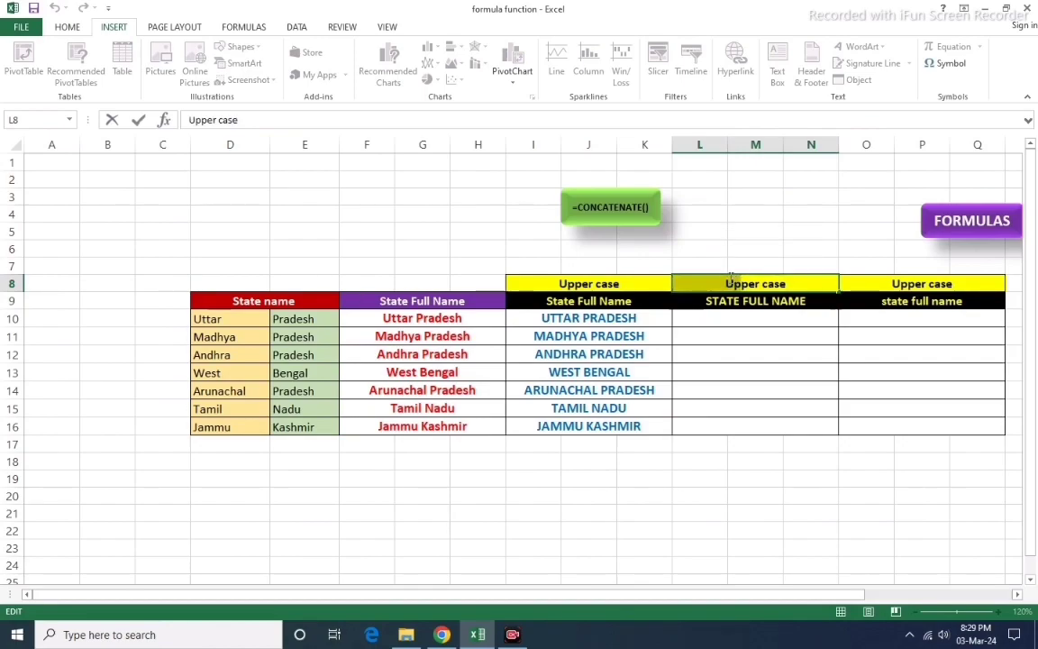
pyautogui.write('Pro')
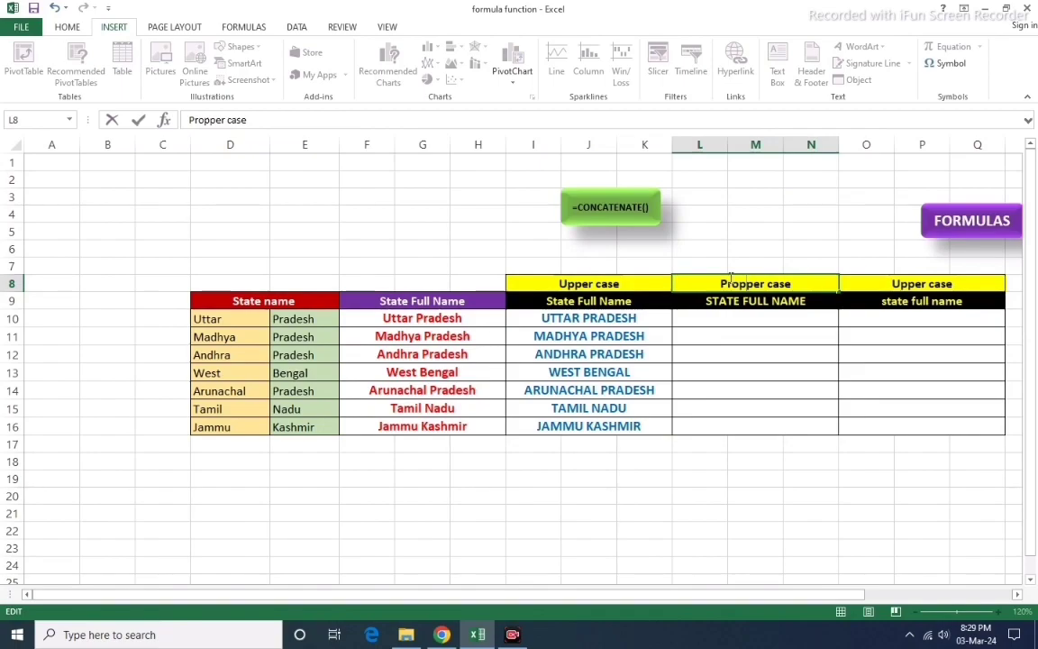
pyautogui.press('Delete')
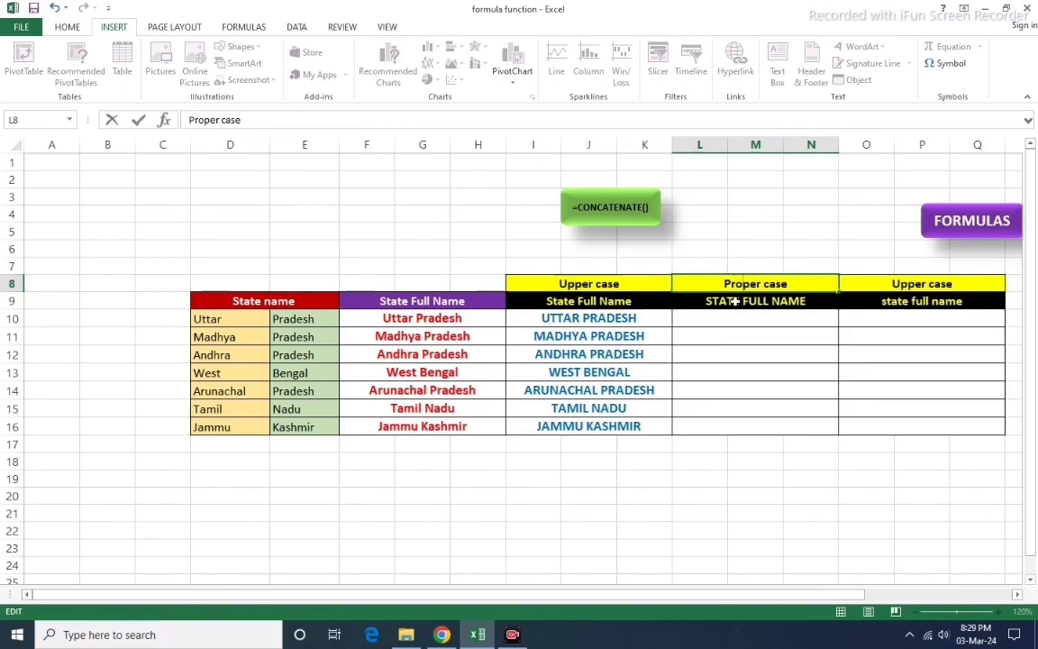
# Retitle the L9 heading 'State Full Name' and the I9 heading 'STATE FULL NAME'.
pyautogui.doubleClick(735, 302)
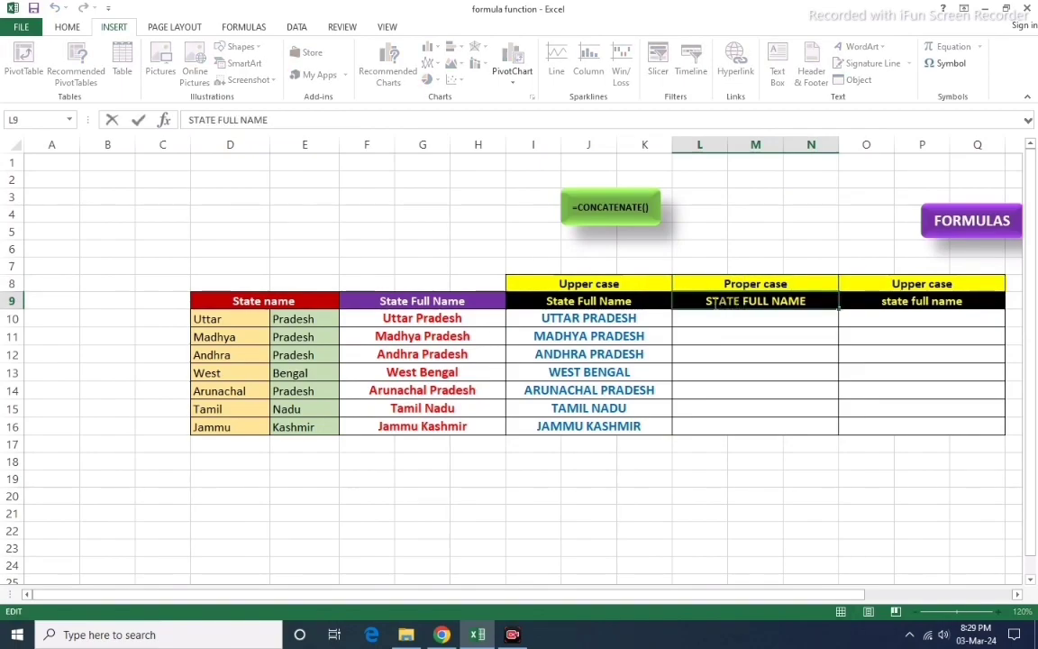
pyautogui.doubleClick(715, 303)
pyautogui.write('tat')
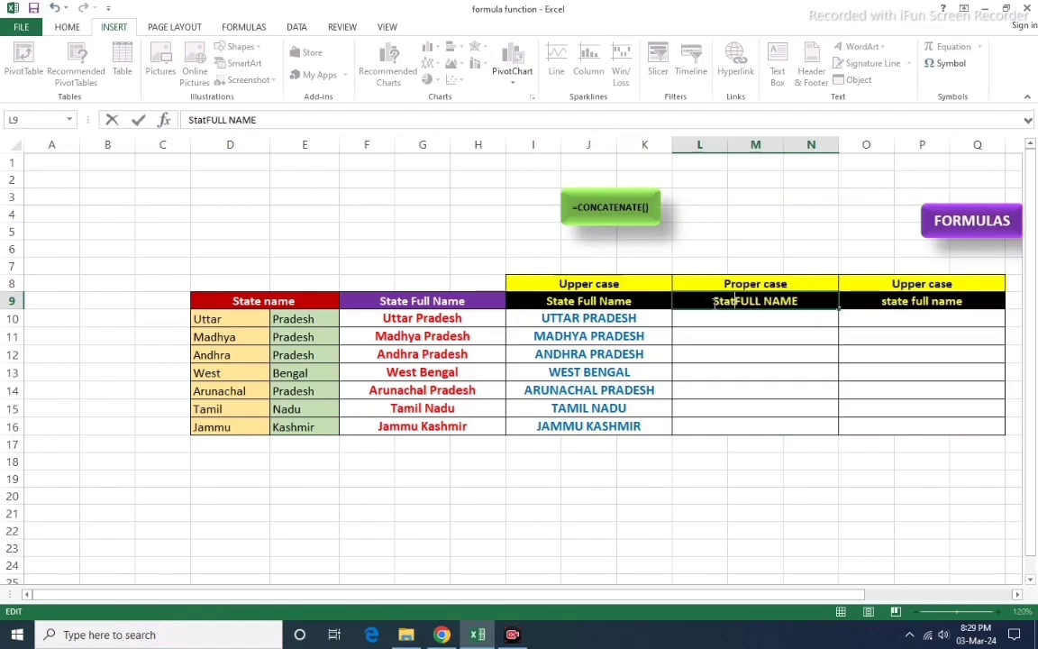
pyautogui.write('e')
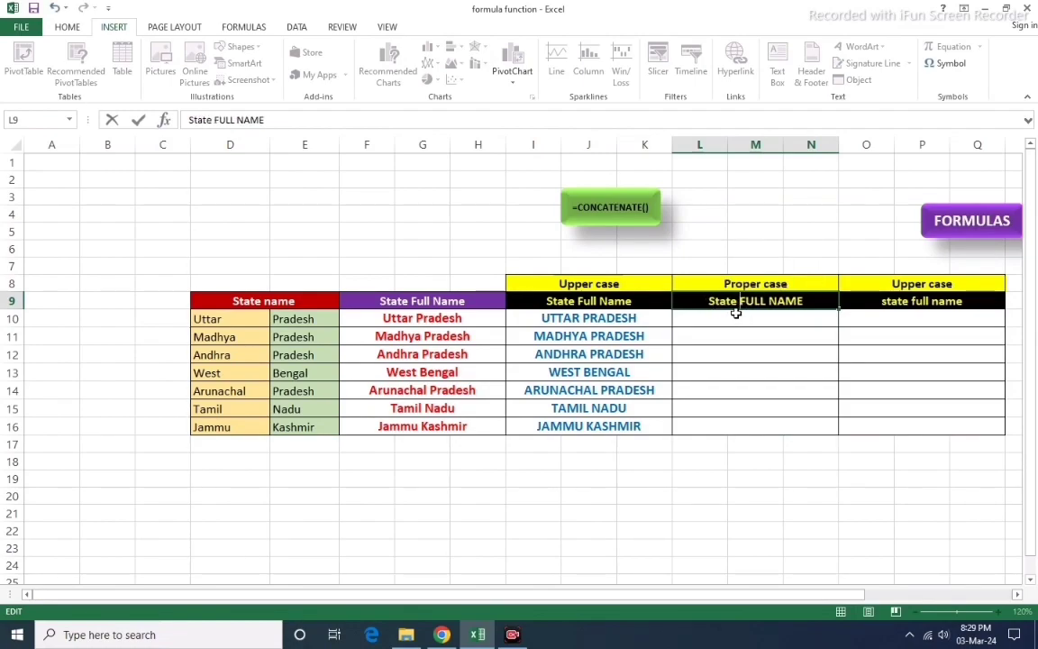
pyautogui.doubleClick(763, 303)
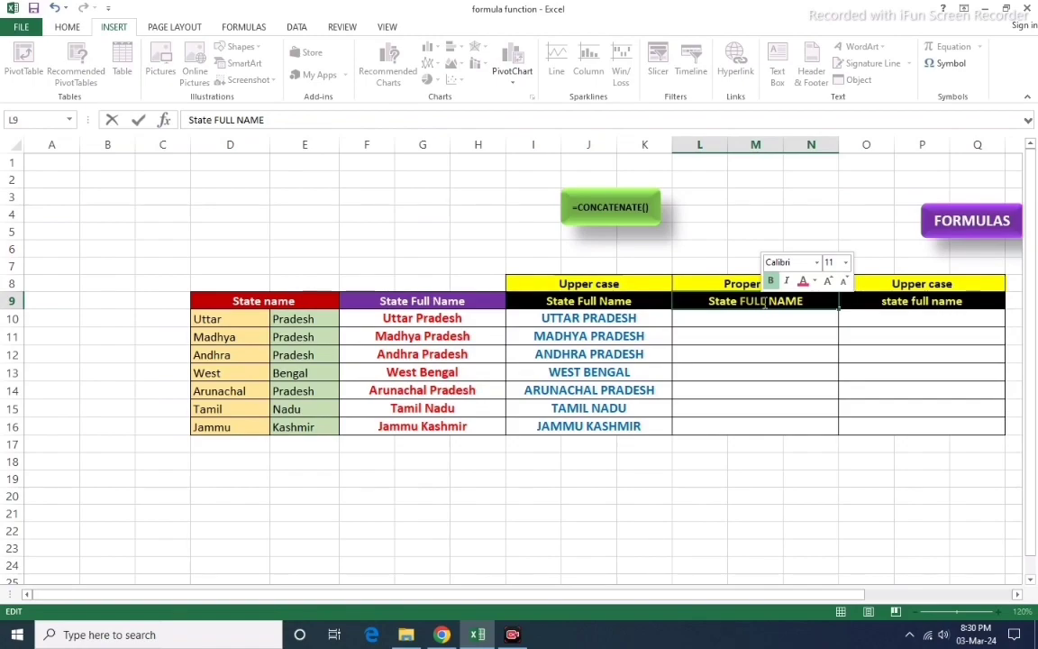
pyautogui.moveTo(754, 302); pyautogui.dragTo(796, 306)
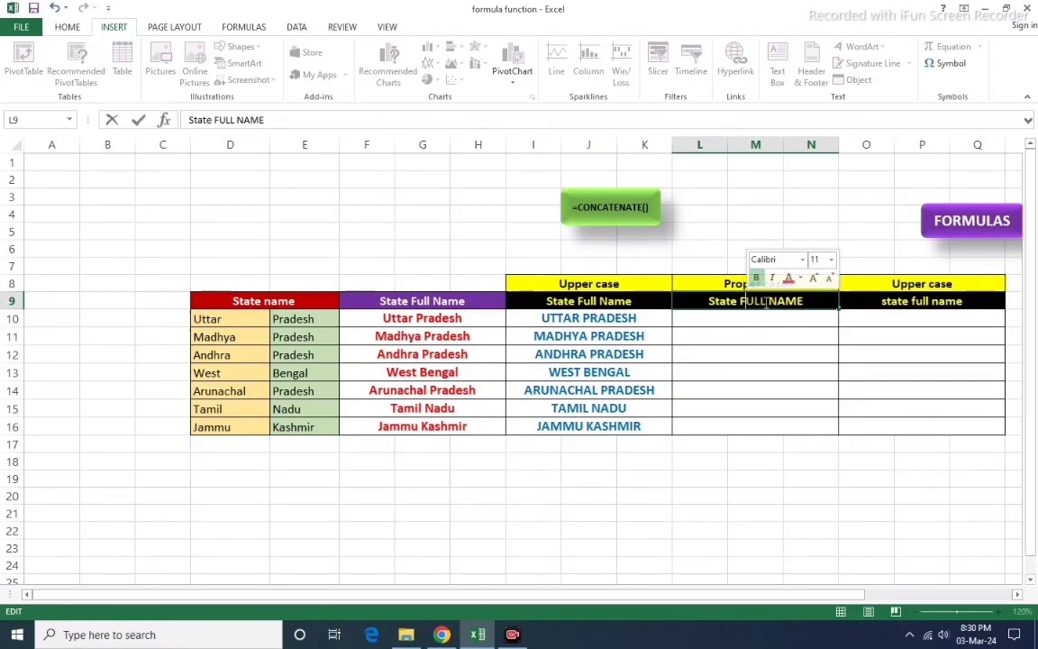
pyautogui.write('ull')
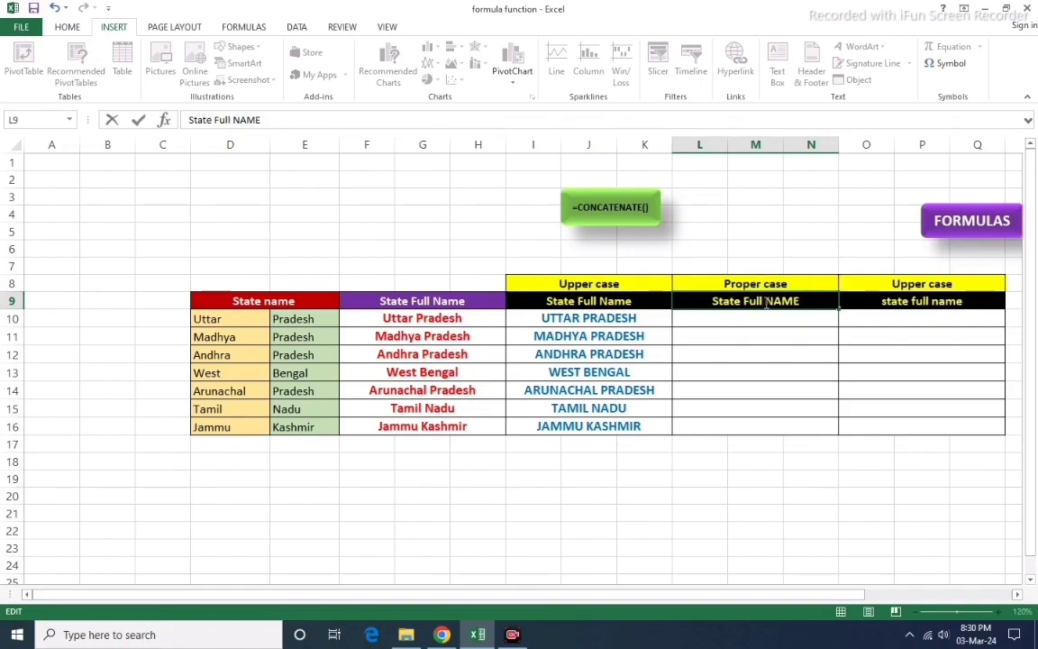
pyautogui.press('BackSpace')
pyautogui.press('BackSpace')
pyautogui.press('BackSpace')
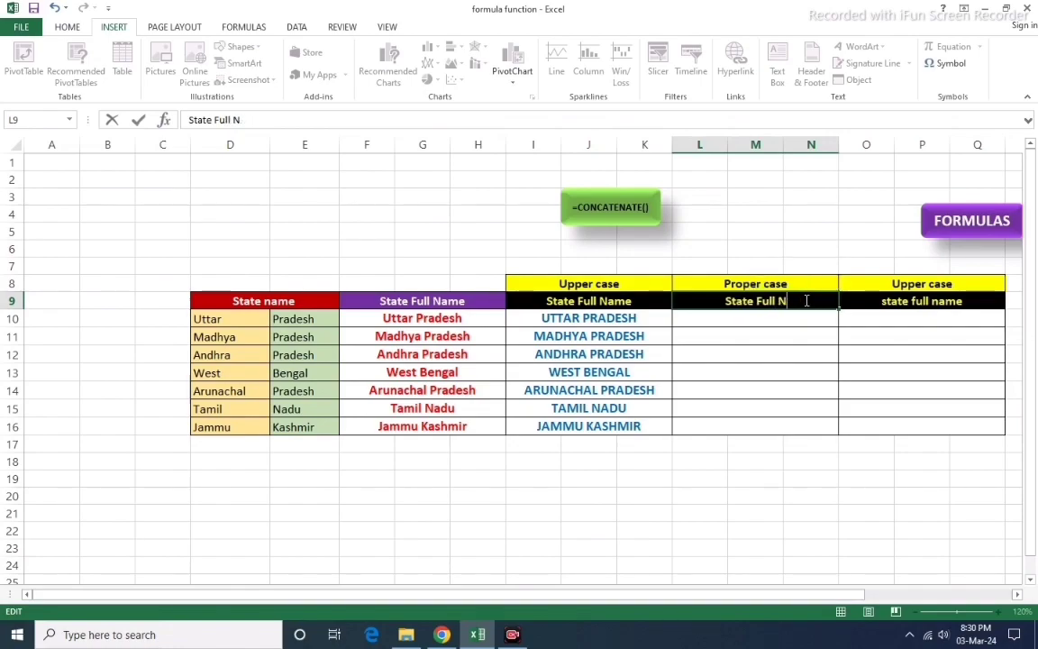
pyautogui.write('ame')
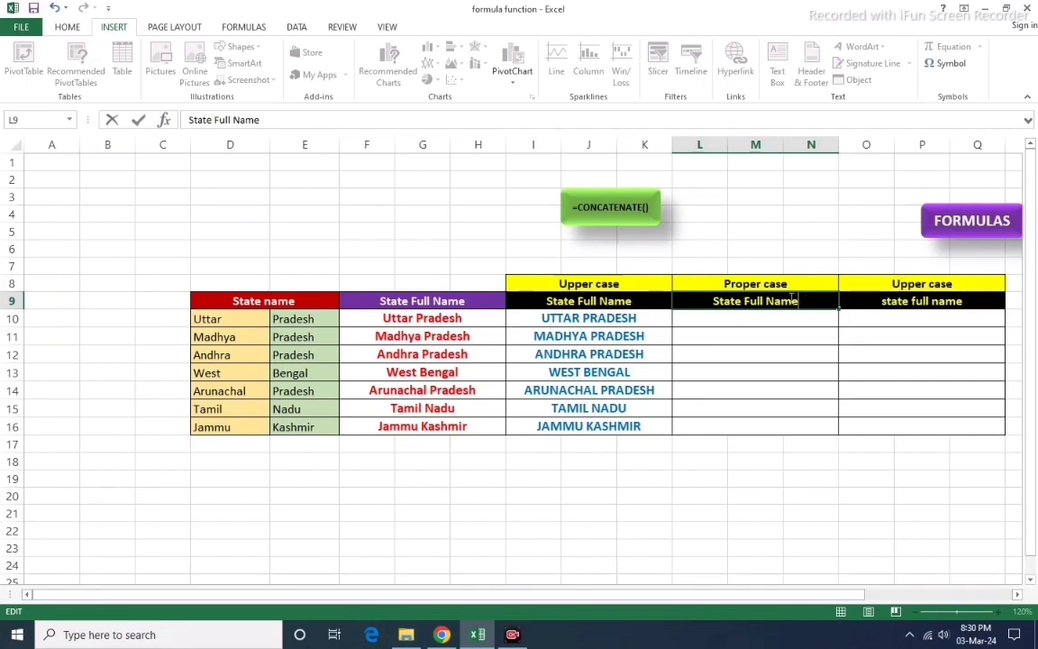
pyautogui.click(587, 301)
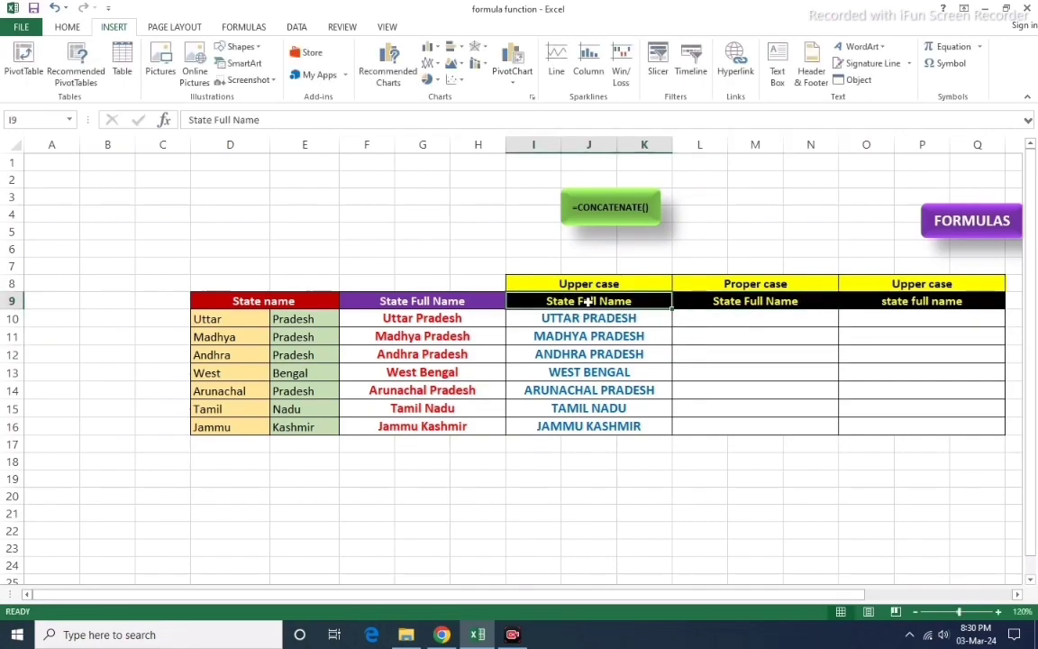
pyautogui.write('STATE')
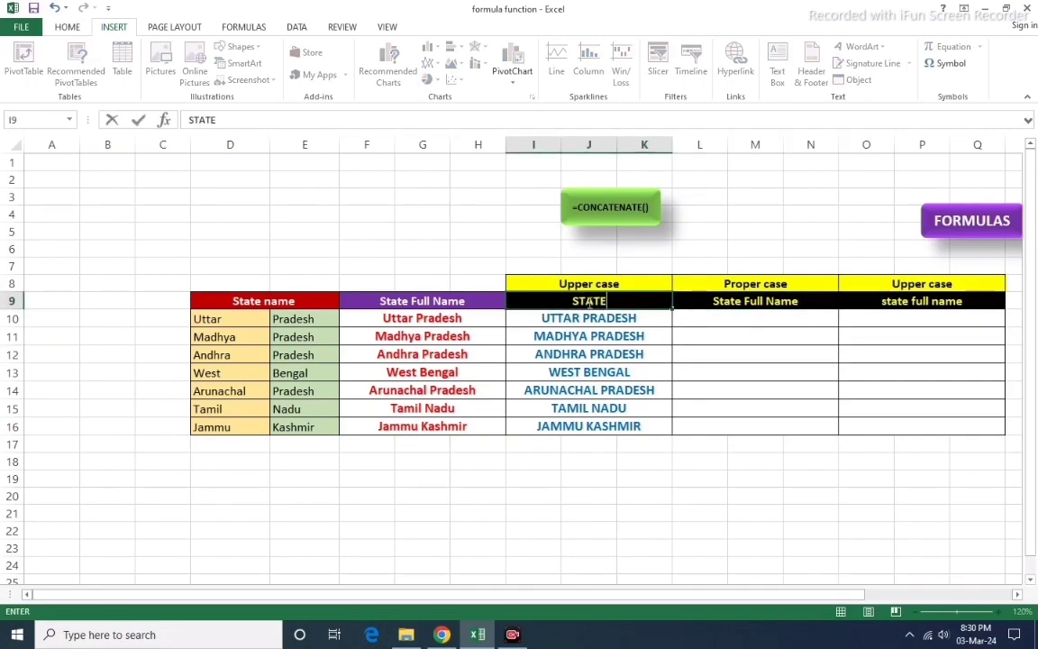
pyautogui.write(' FULL N')
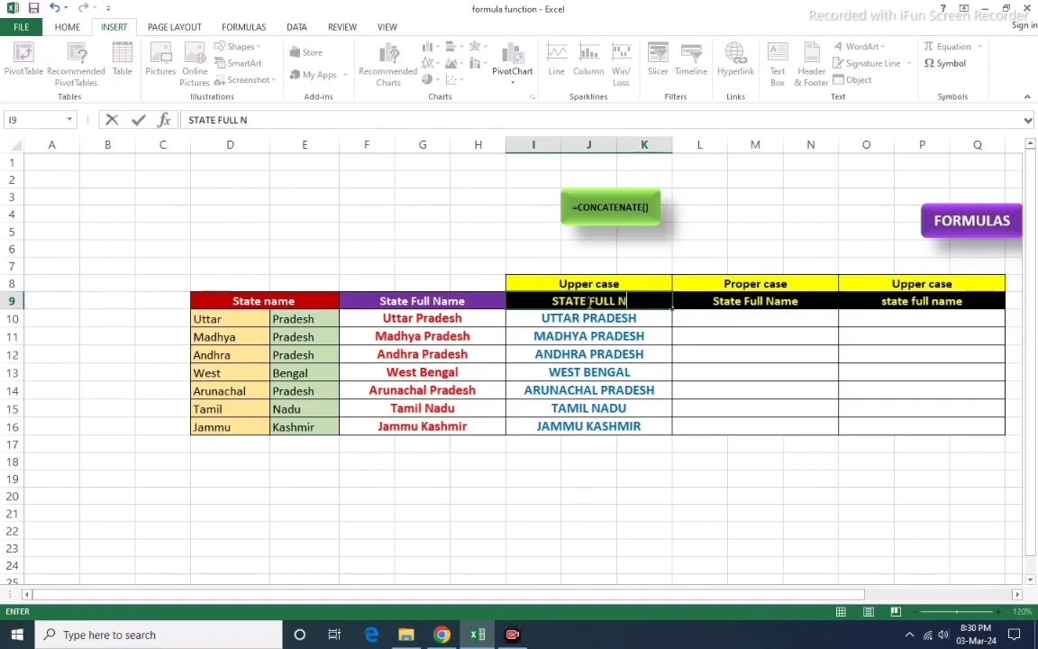
pyautogui.write('AME')
pyautogui.click(717, 354)
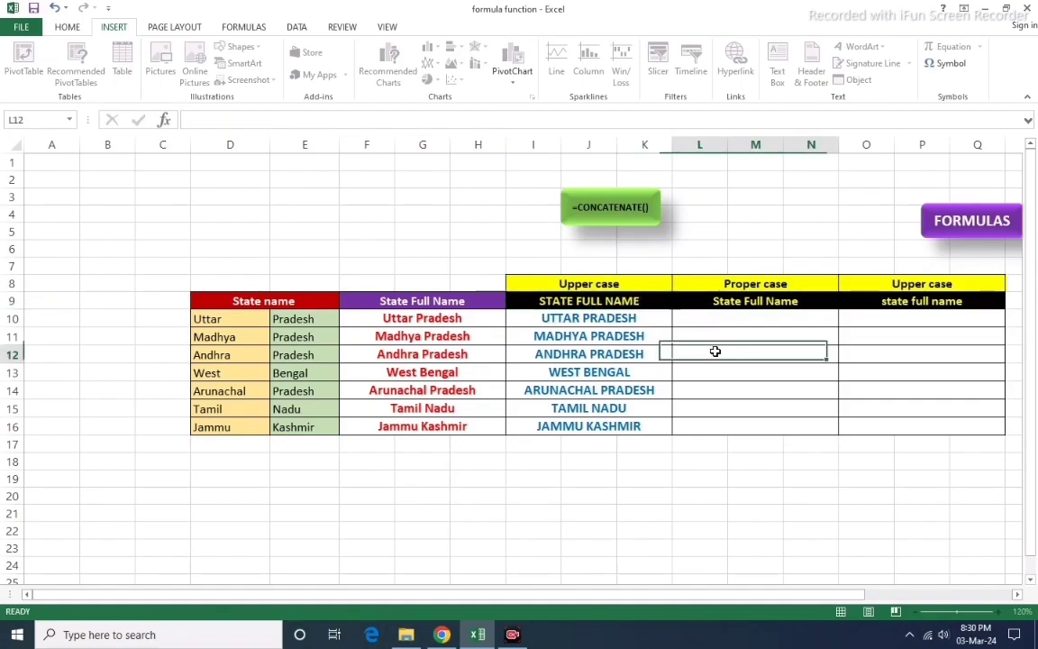
# Enter =PROPER(CONCATENATE(D10," ",E10)) in L10 so it shows Uttar Pradesh.
pyautogui.click(638, 319)
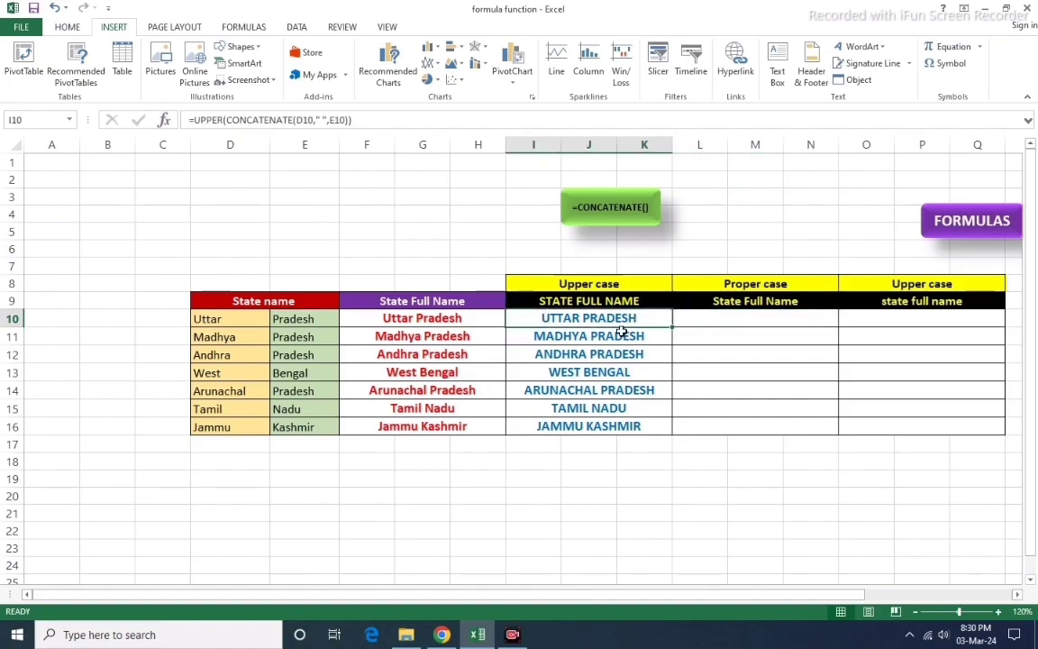
pyautogui.click(722, 319)
pyautogui.write('=')
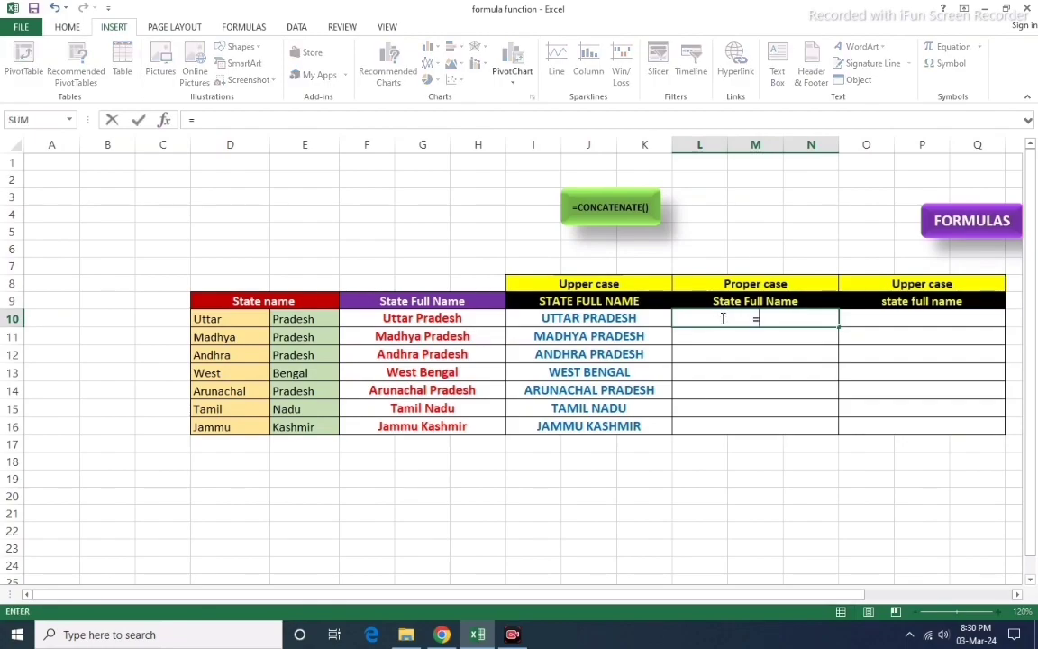
pyautogui.write('PR')
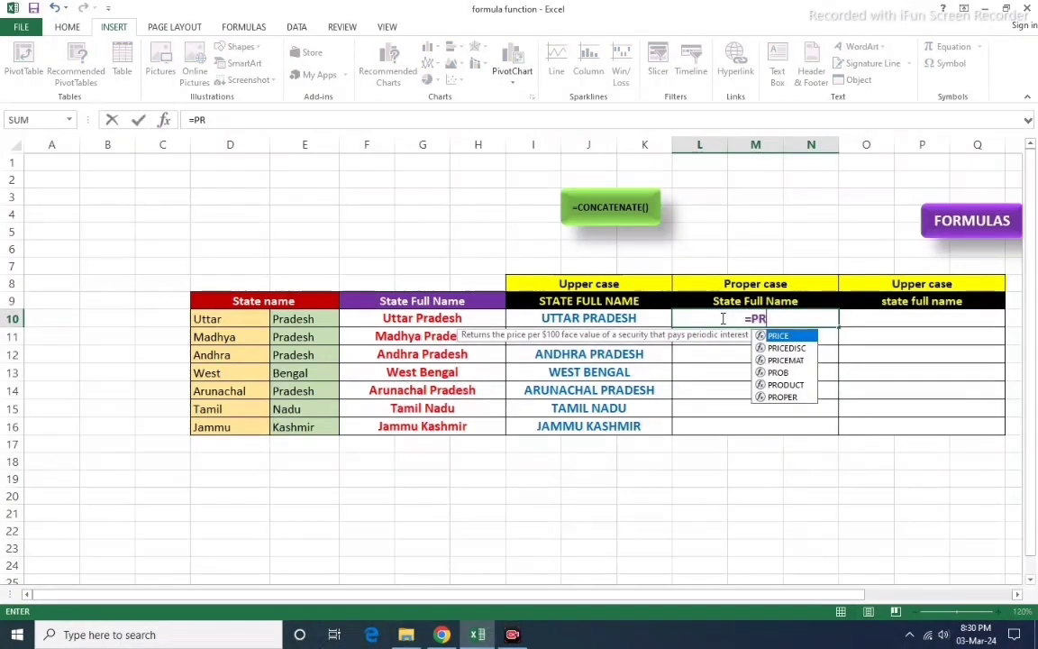
pyautogui.write('OPER')
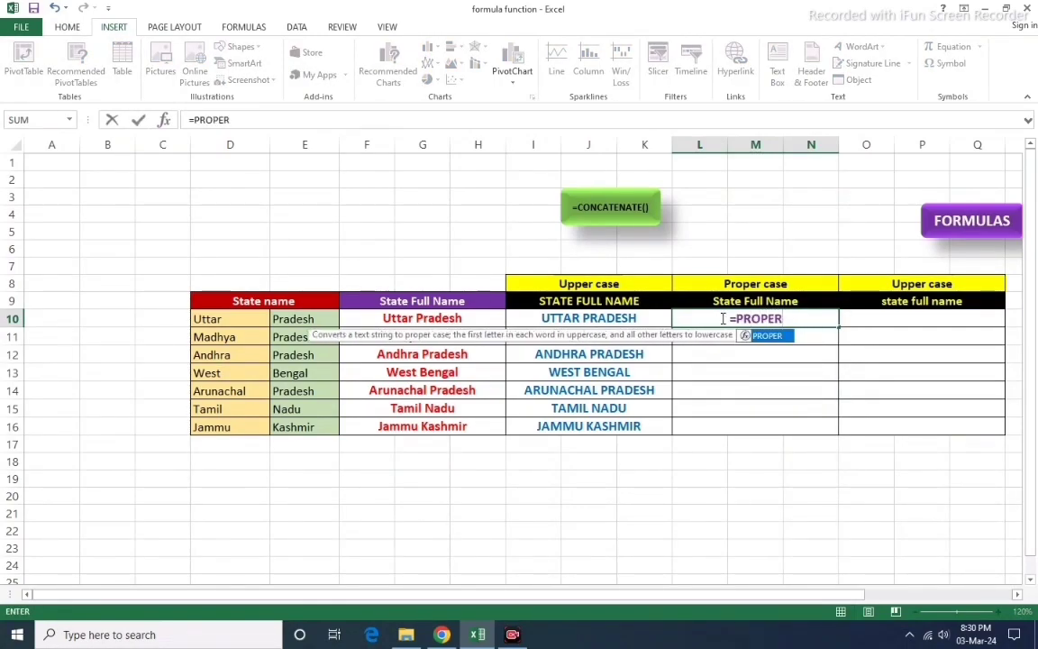
pyautogui.write('(C')
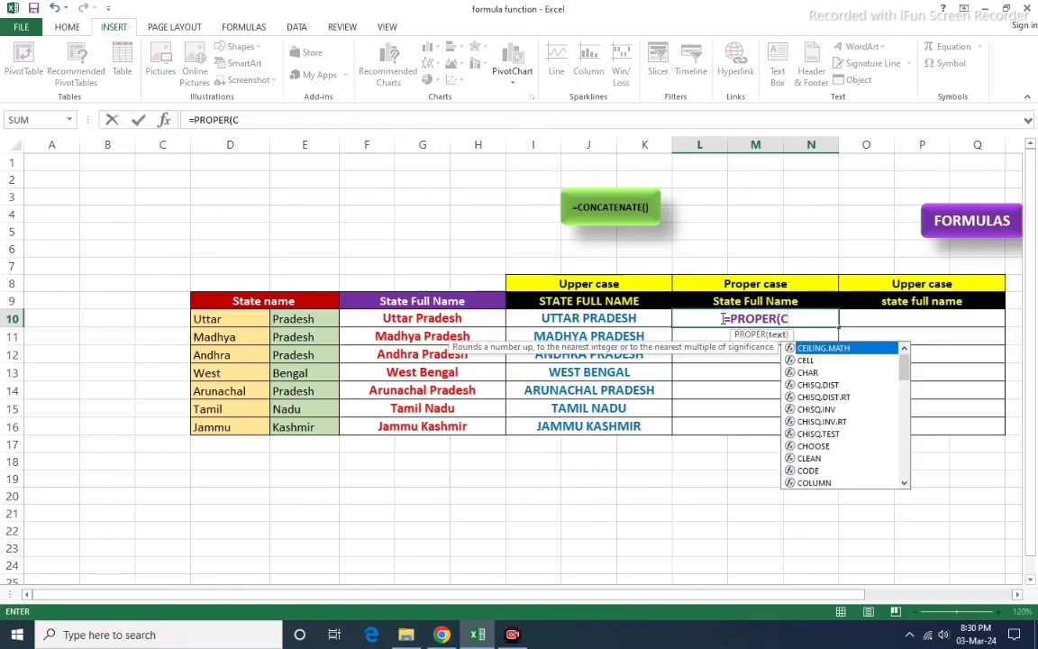
pyautogui.write('ONCATE')
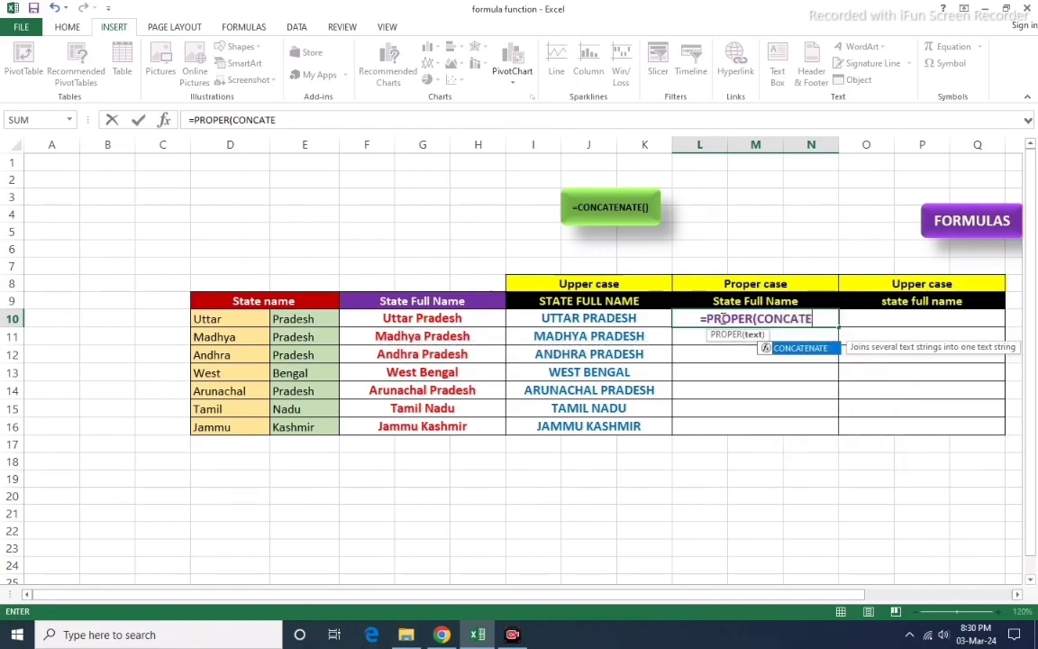
pyautogui.doubleClick(808, 347)
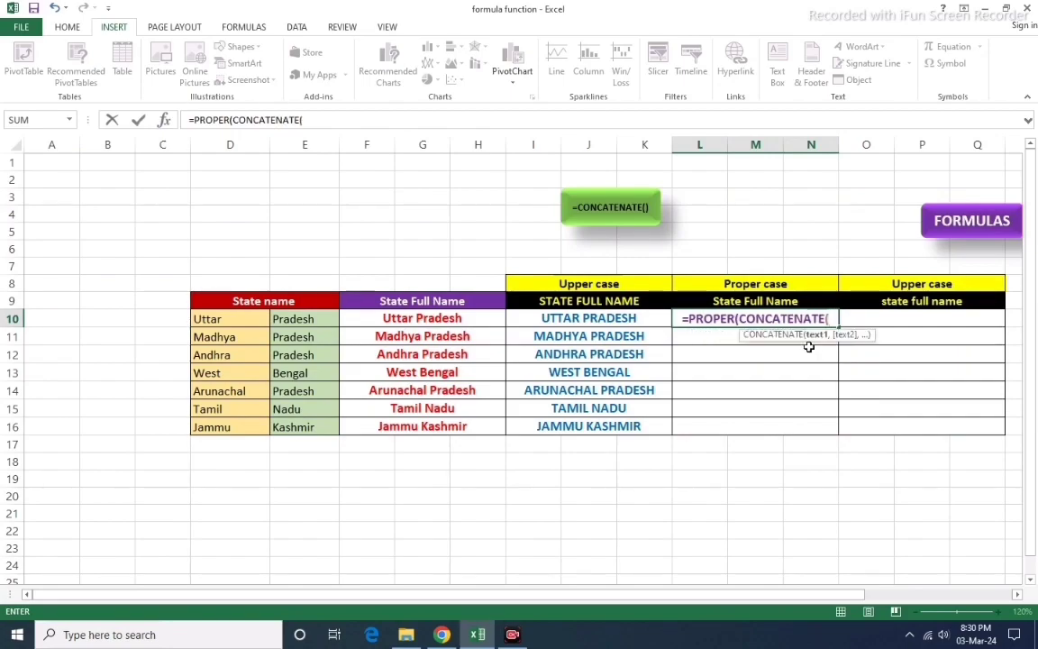
pyautogui.click(214, 318)
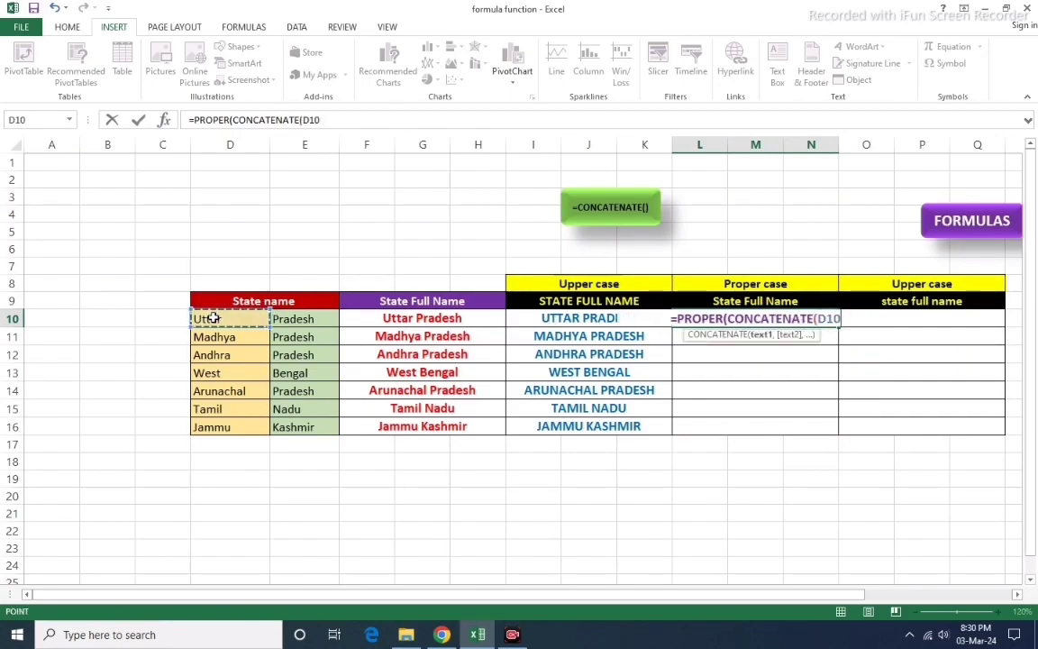
pyautogui.write(',')
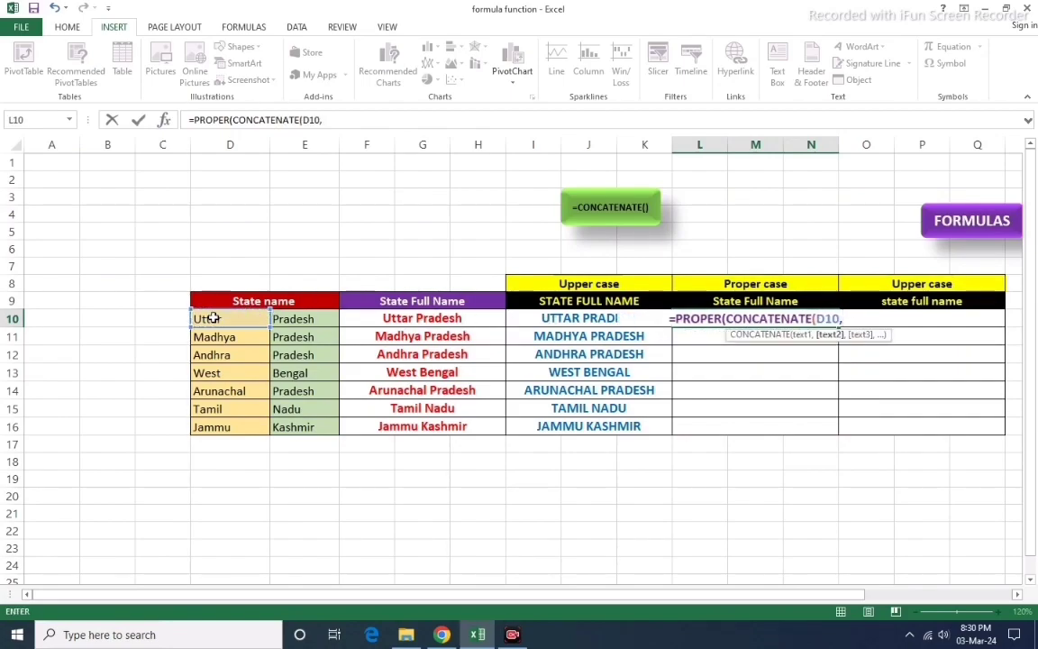
pyautogui.write('"')
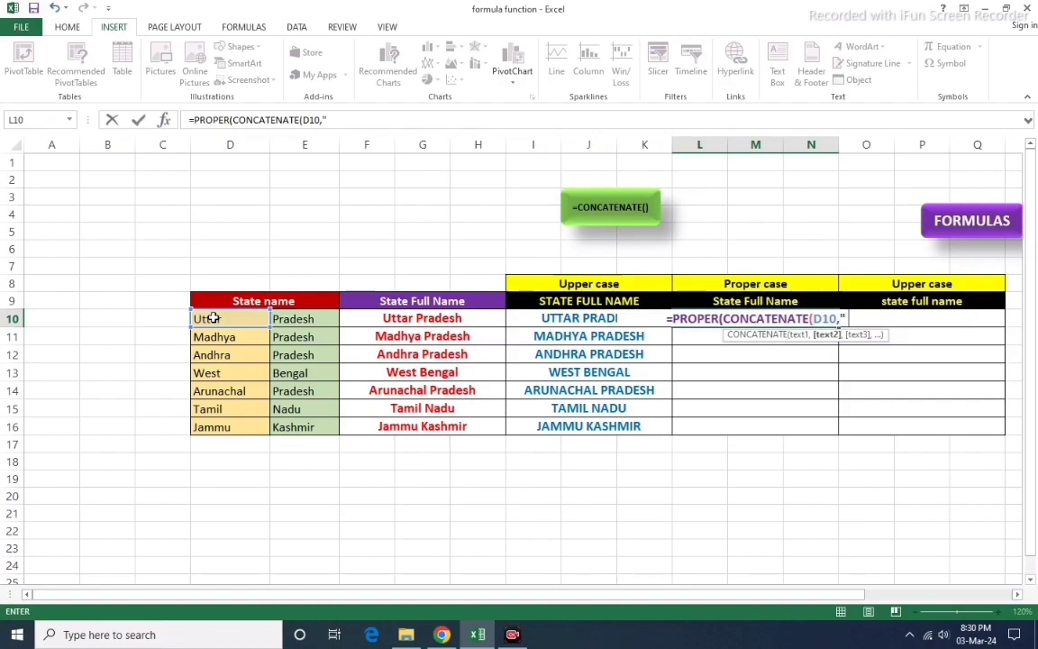
pyautogui.write(' ",')
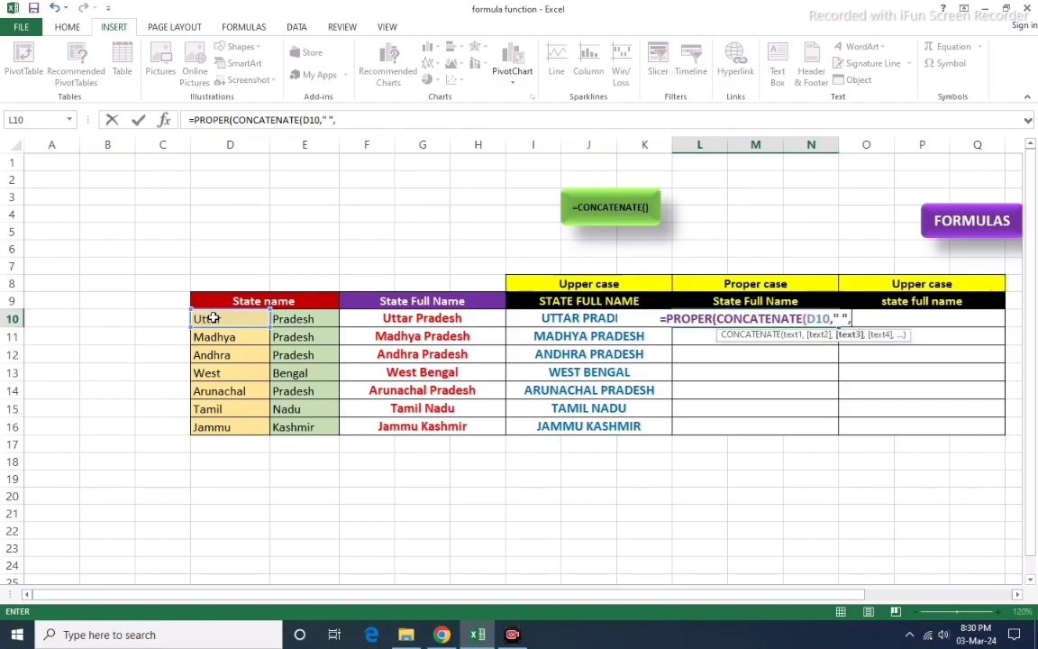
pyautogui.click(291, 318)
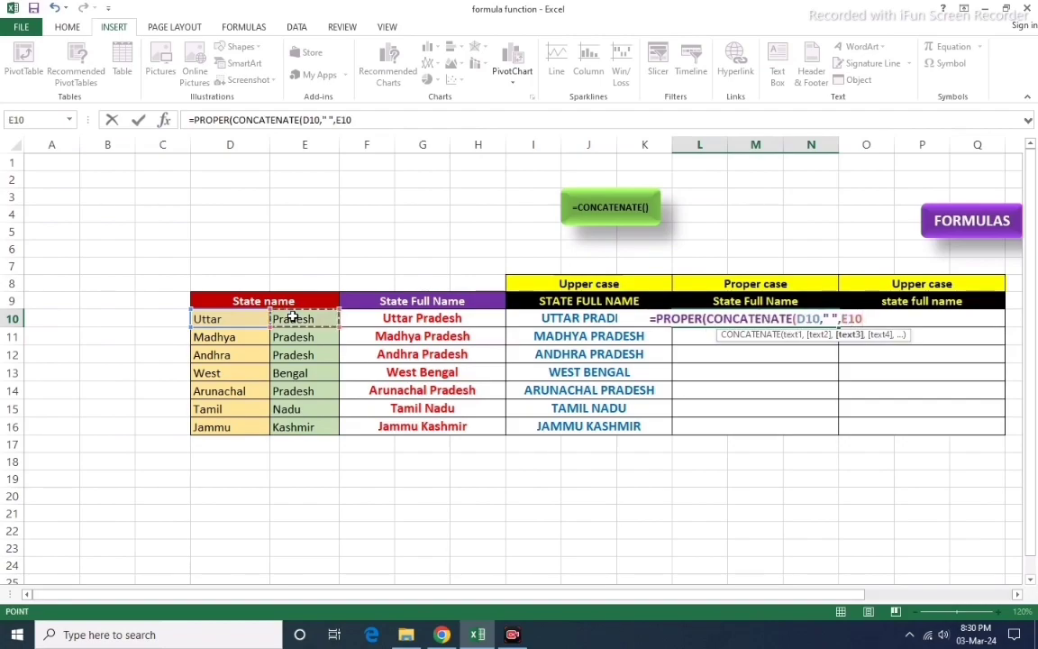
pyautogui.write(')')
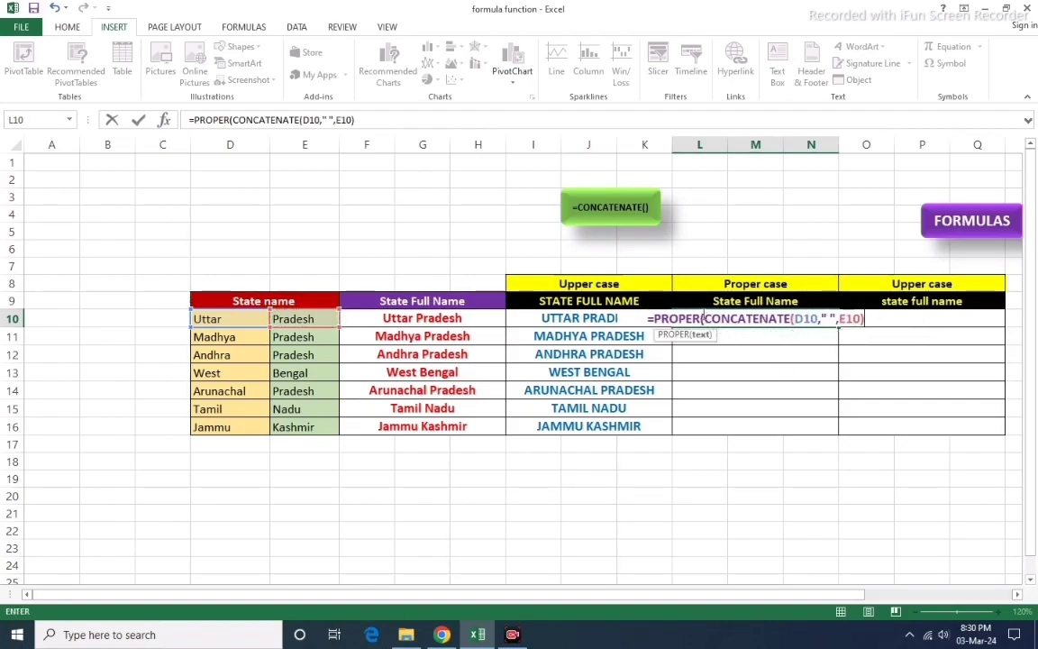
pyautogui.write(')')
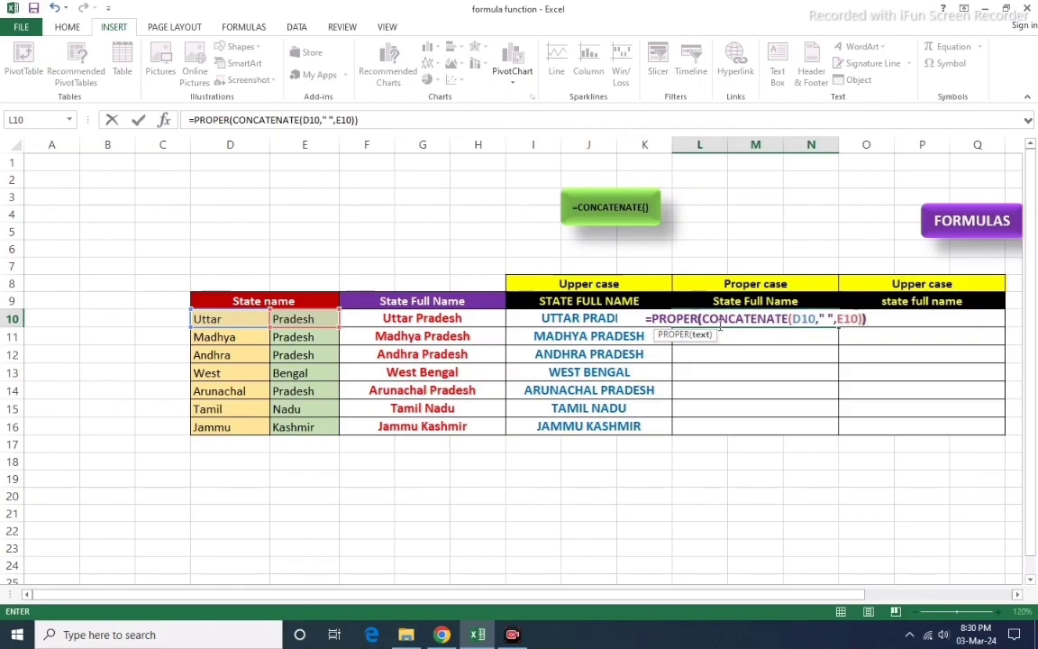
pyautogui.press('Return')
# Fill the L10 proper-case formula down through L16.
pyautogui.click(782, 321)
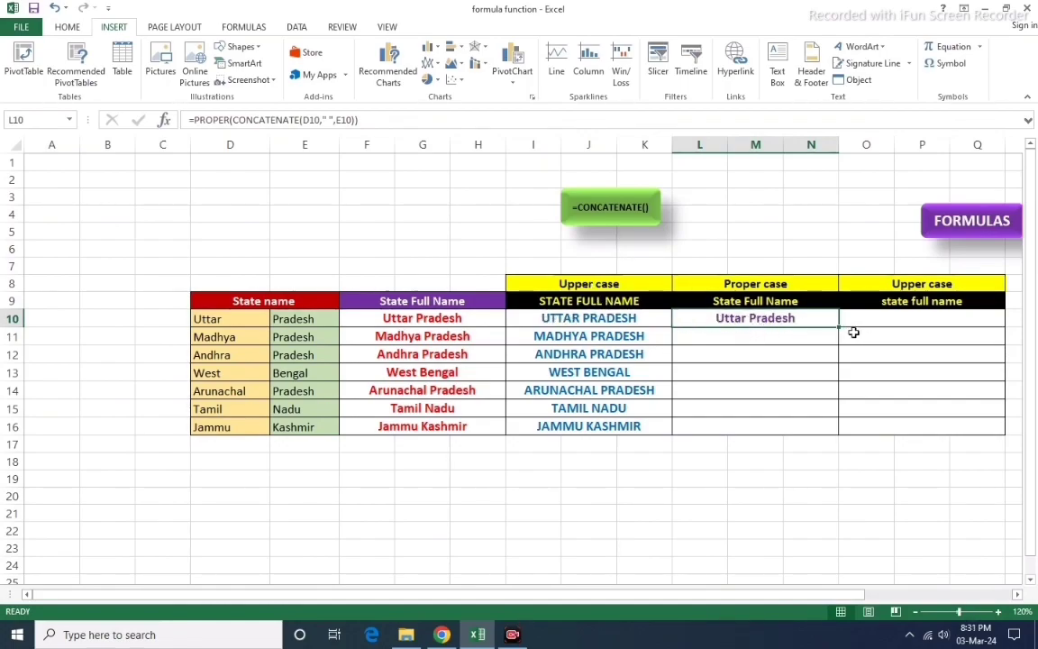
pyautogui.moveTo(839, 326); pyautogui.dragTo(836, 429)
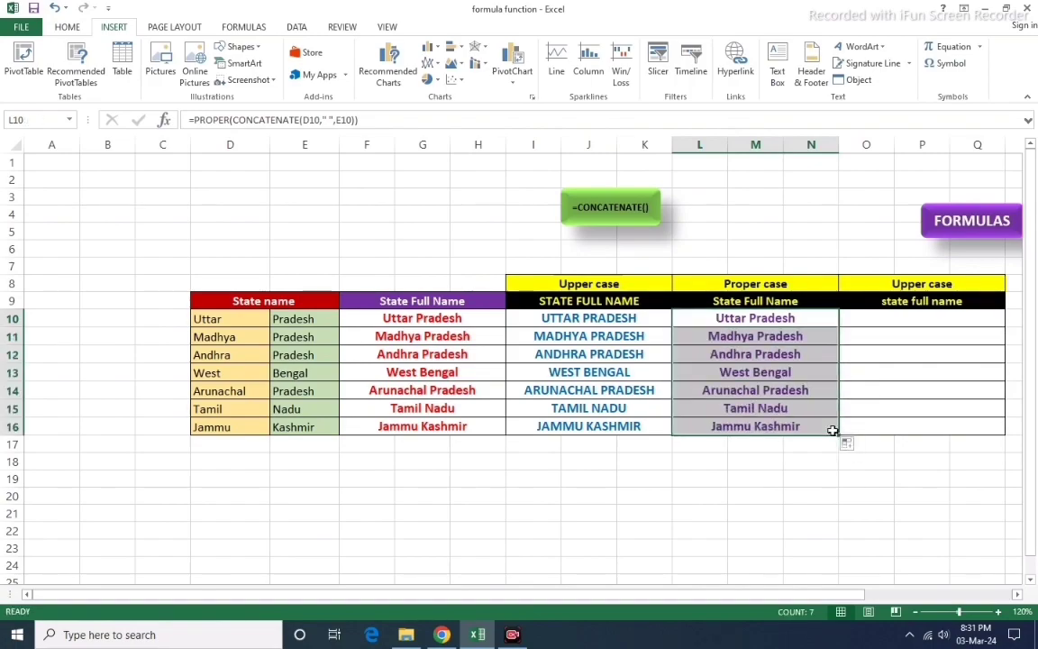
pyautogui.click(791, 481)
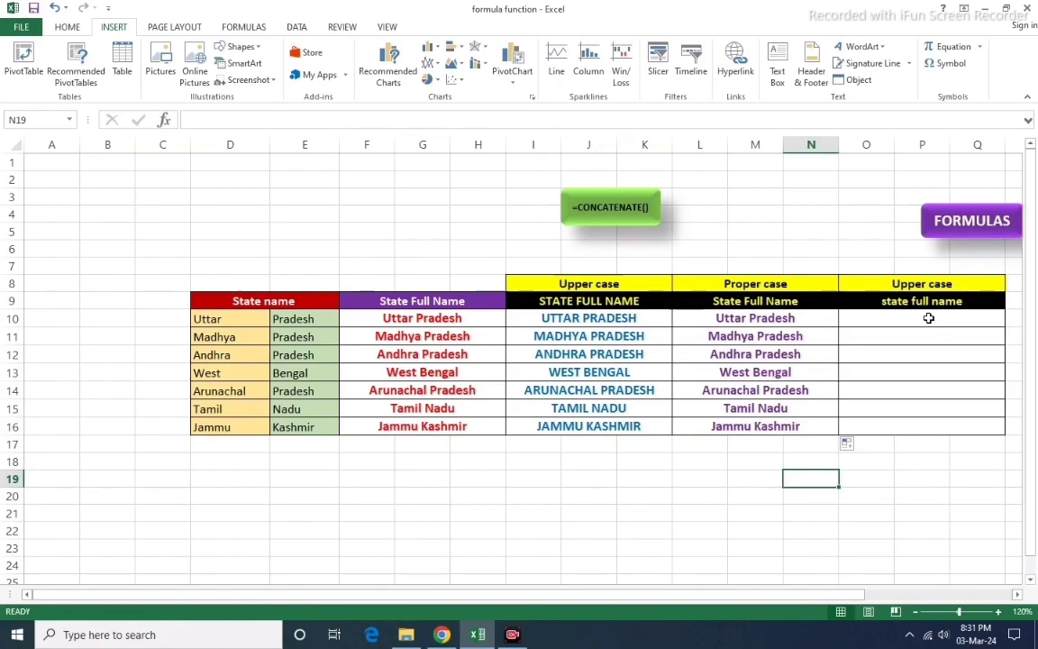
# Rename the O8 heading from Upper case to Lower case.
pyautogui.doubleClick(929, 285)
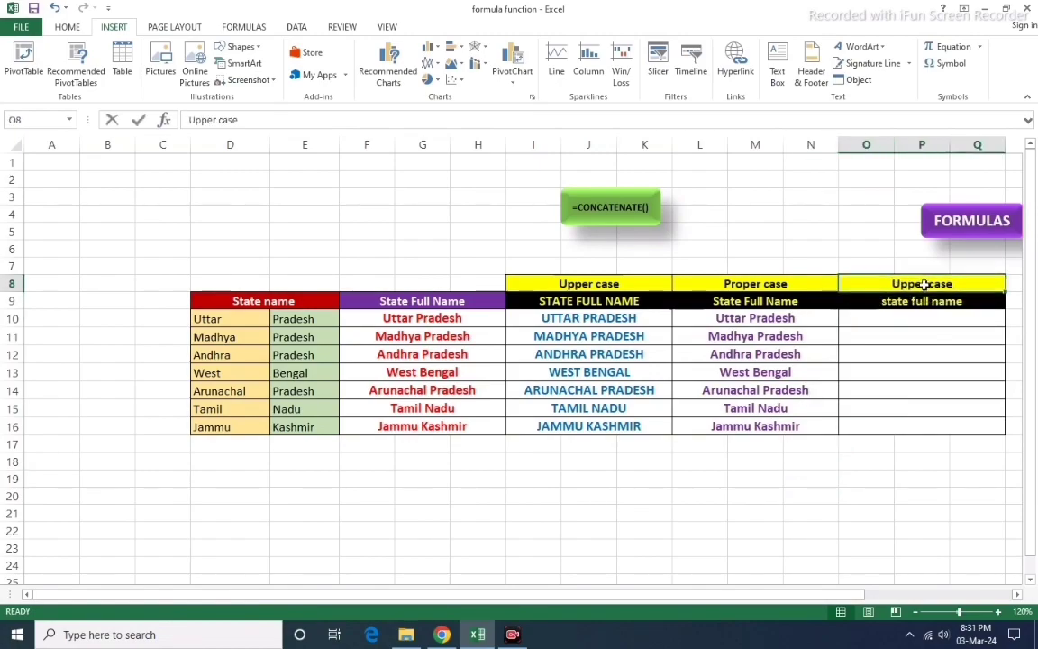
pyautogui.moveTo(922, 284); pyautogui.dragTo(872, 285)
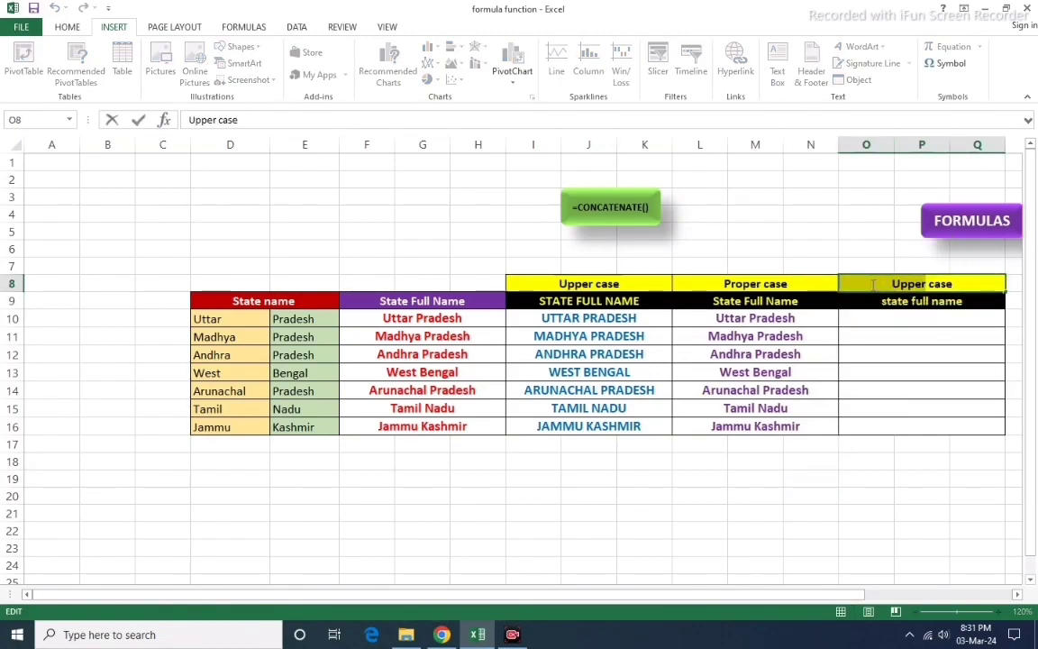
pyautogui.write('Lo')
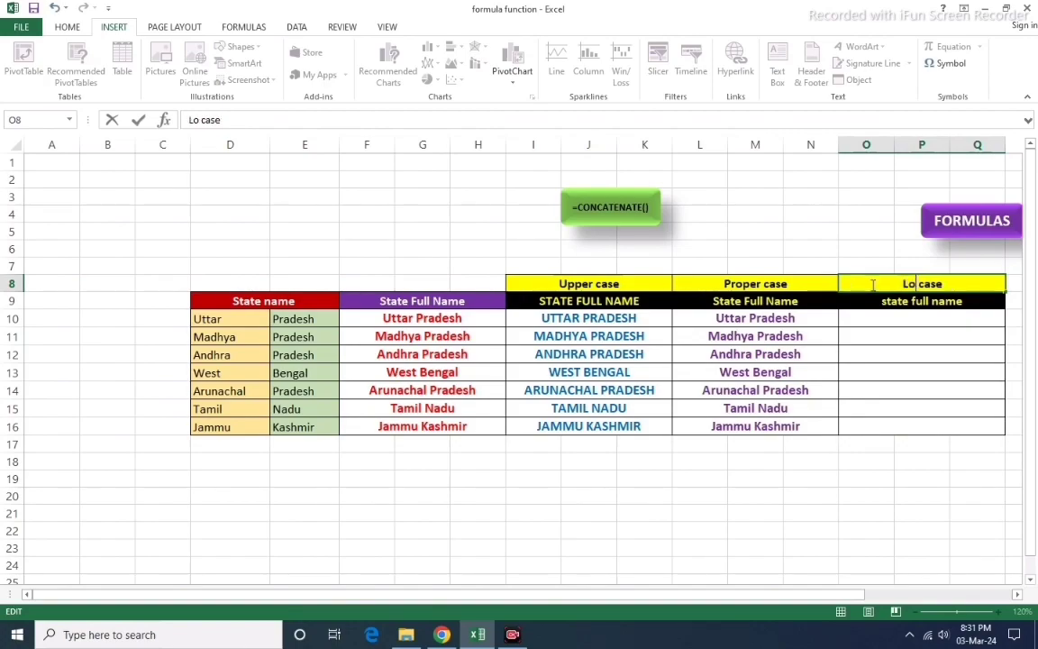
pyautogui.write('wer')
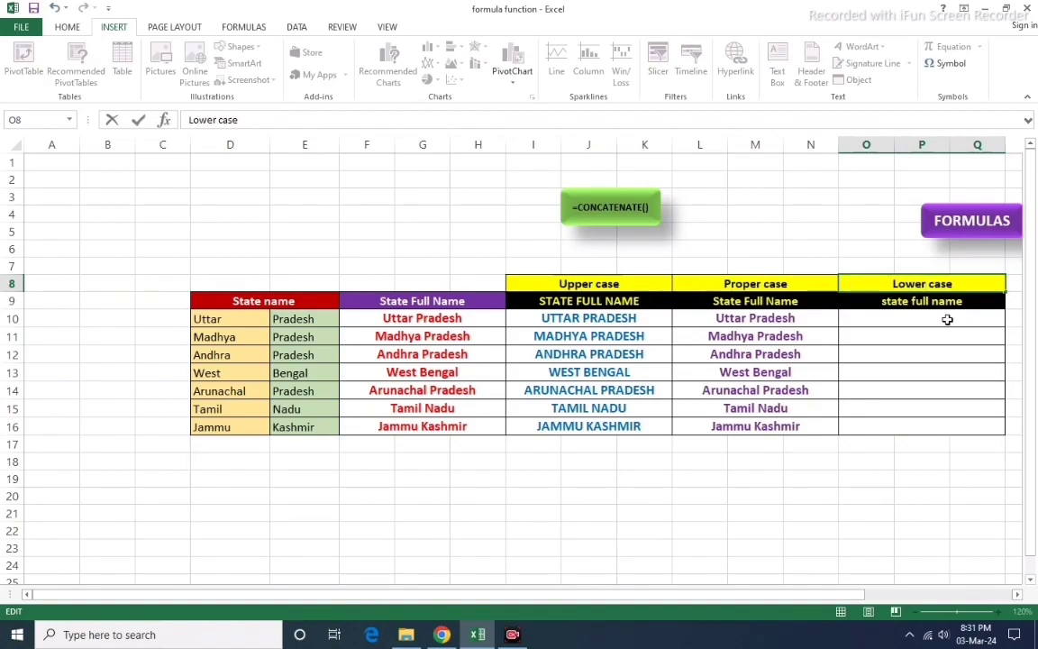
pyautogui.click(948, 319)
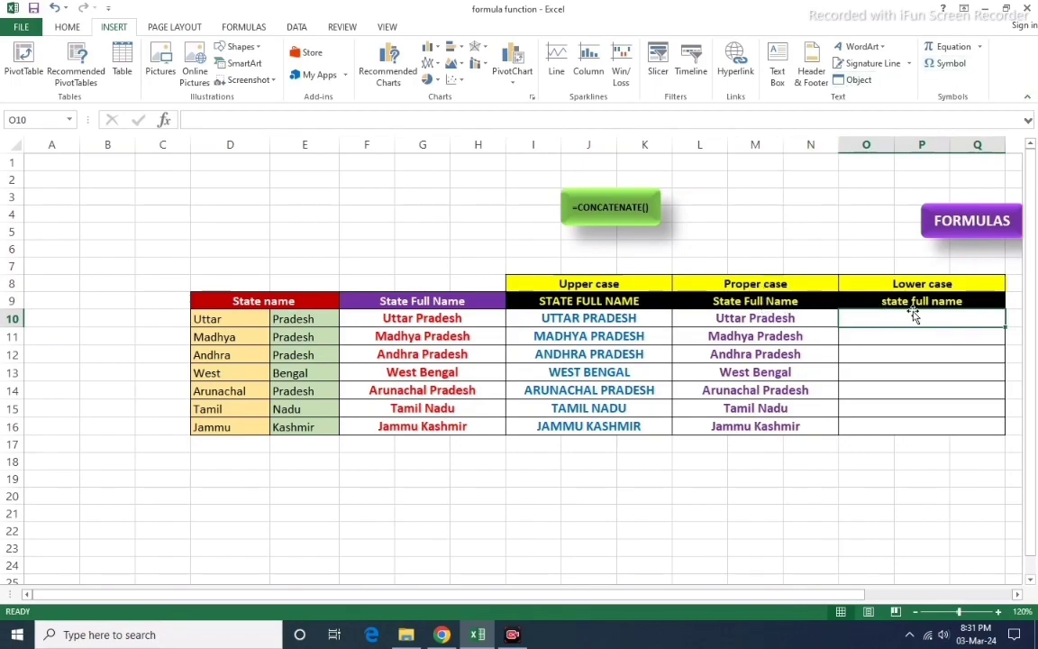
# Enter =LOWER(CONCATENATE(D10," ",E10)) in O10 so it shows uttar pradesh.
pyautogui.write('=')
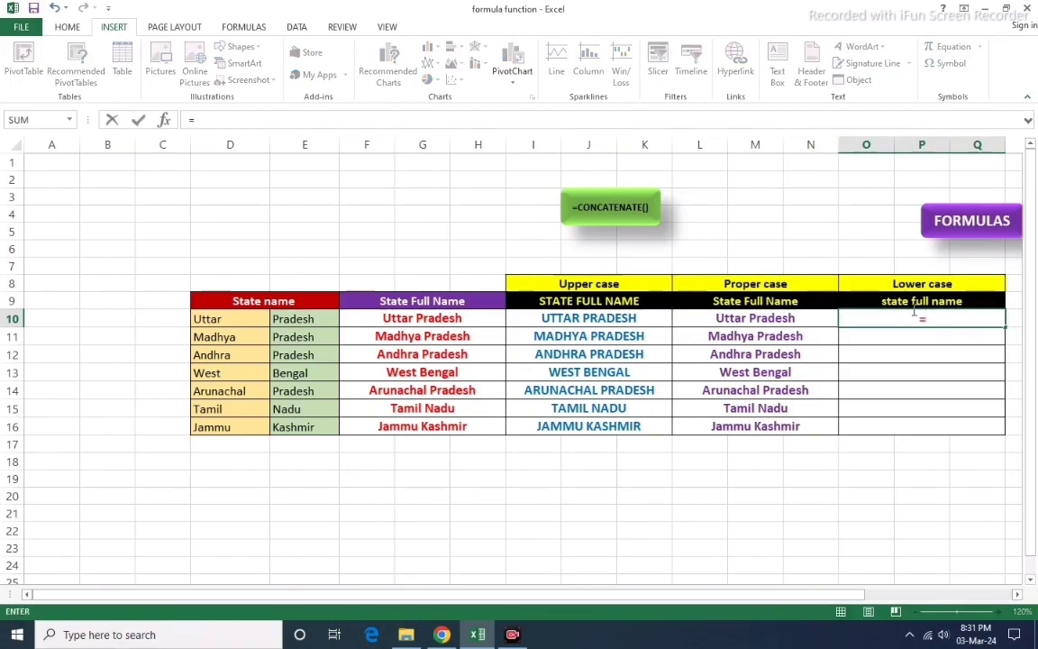
pyautogui.write('lower')
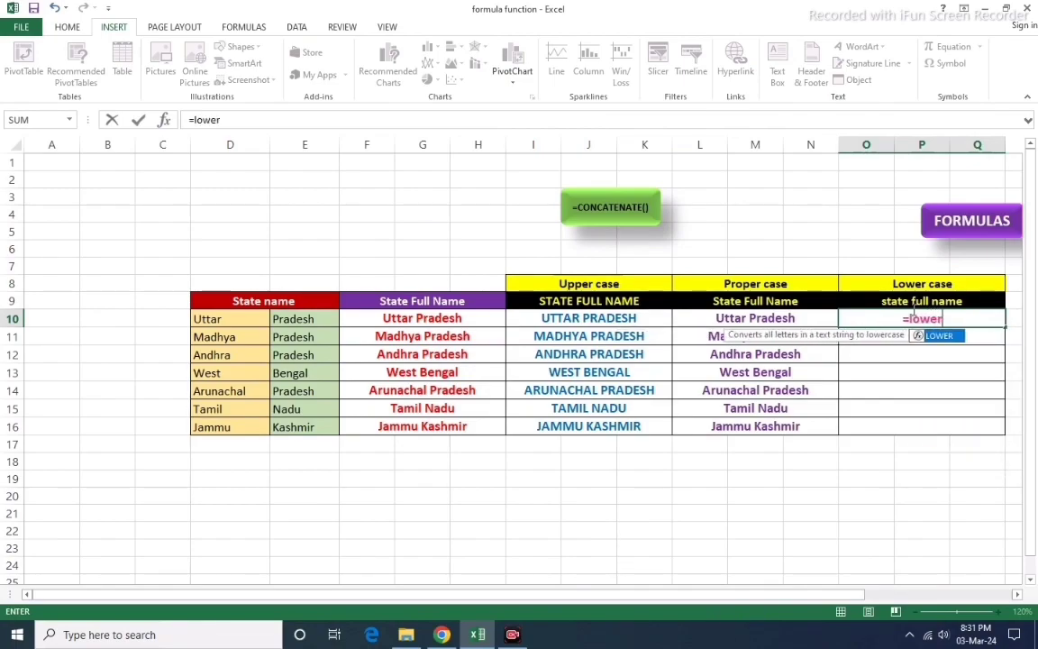
pyautogui.write('(')
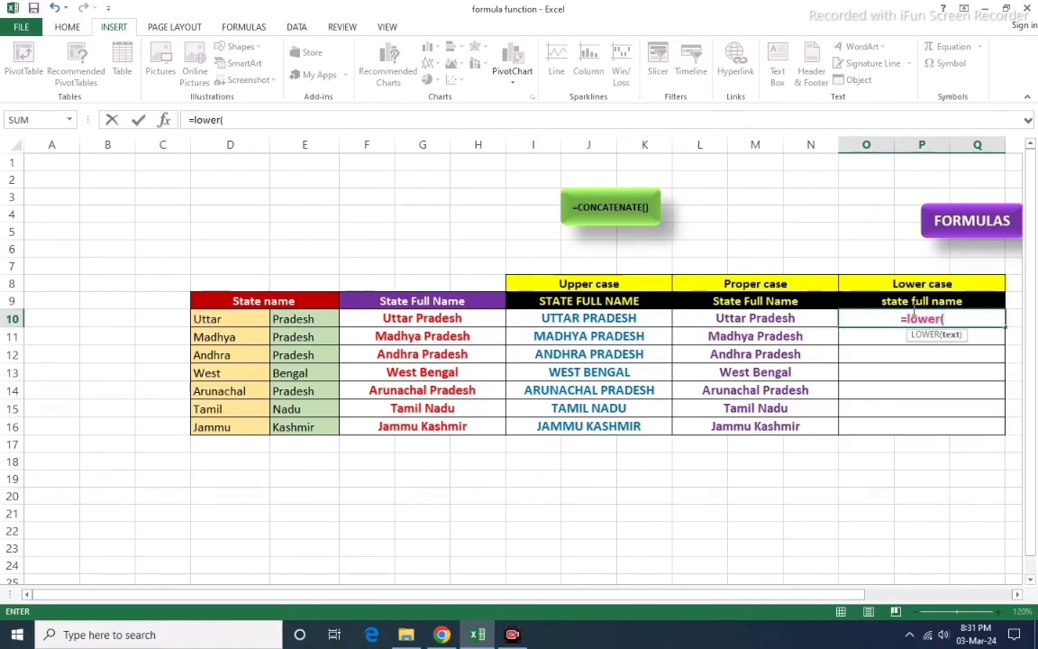
pyautogui.write('conca')
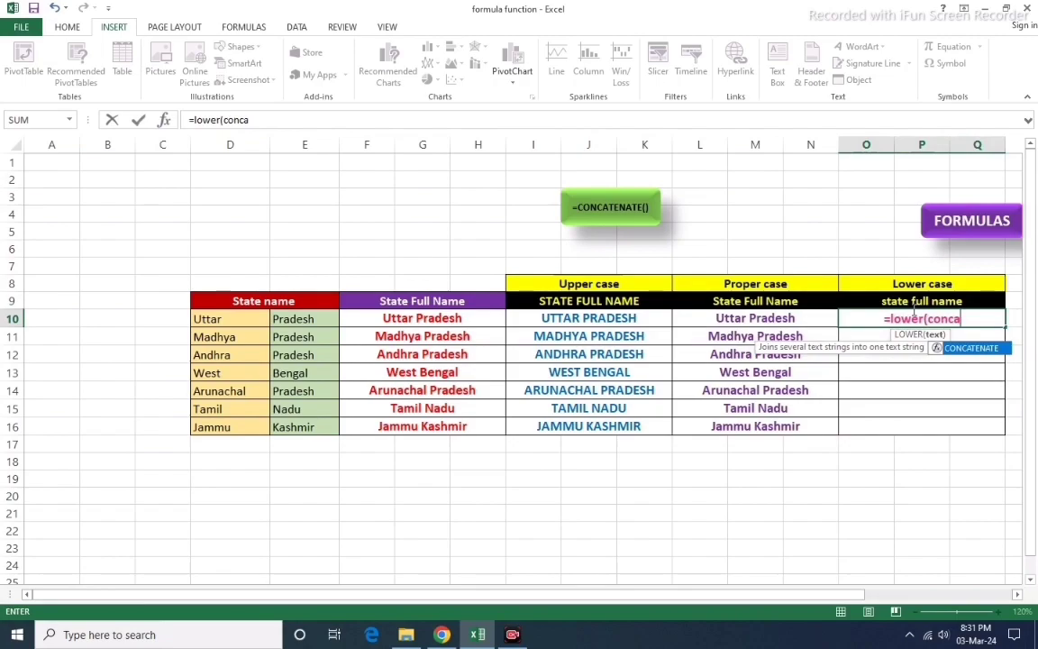
pyautogui.write('te')
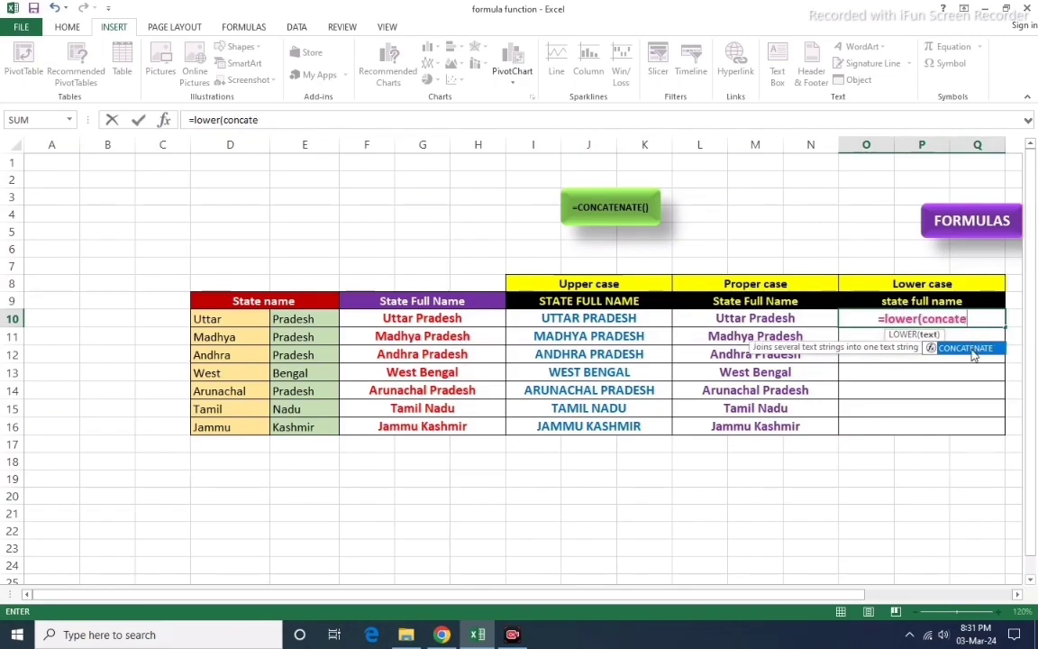
pyautogui.doubleClick(964, 348)
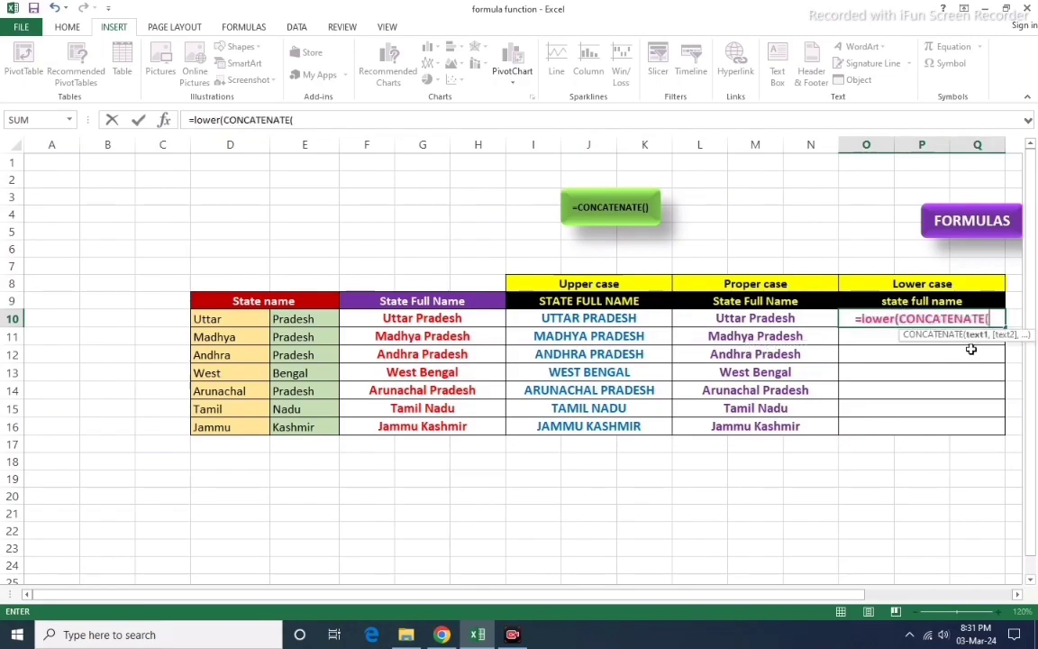
pyautogui.click(239, 319)
pyautogui.write(',')
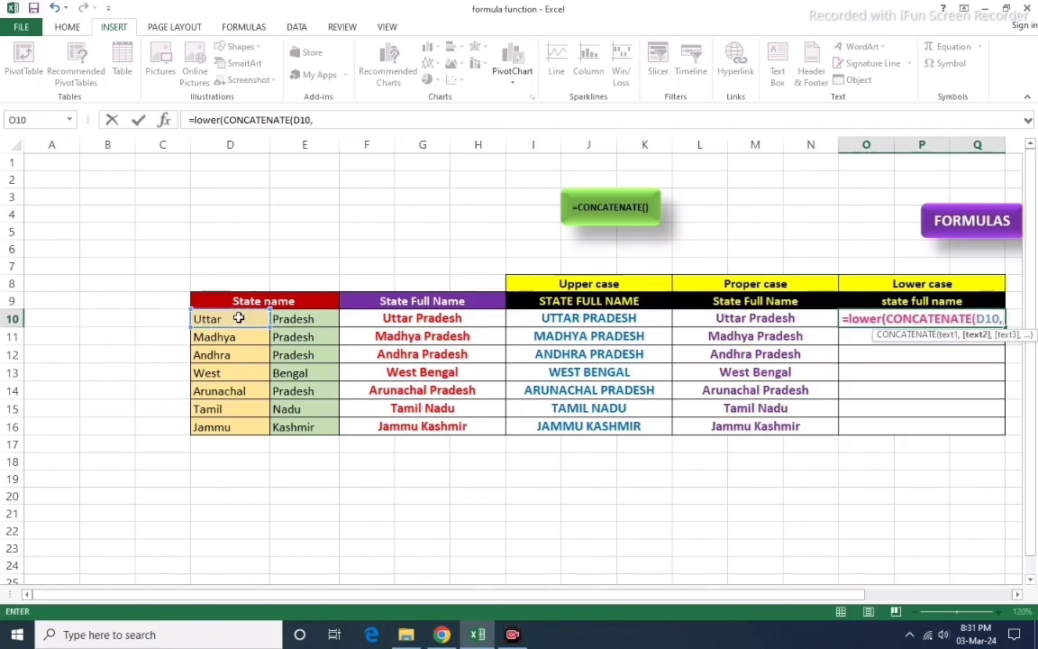
pyautogui.write('" "')
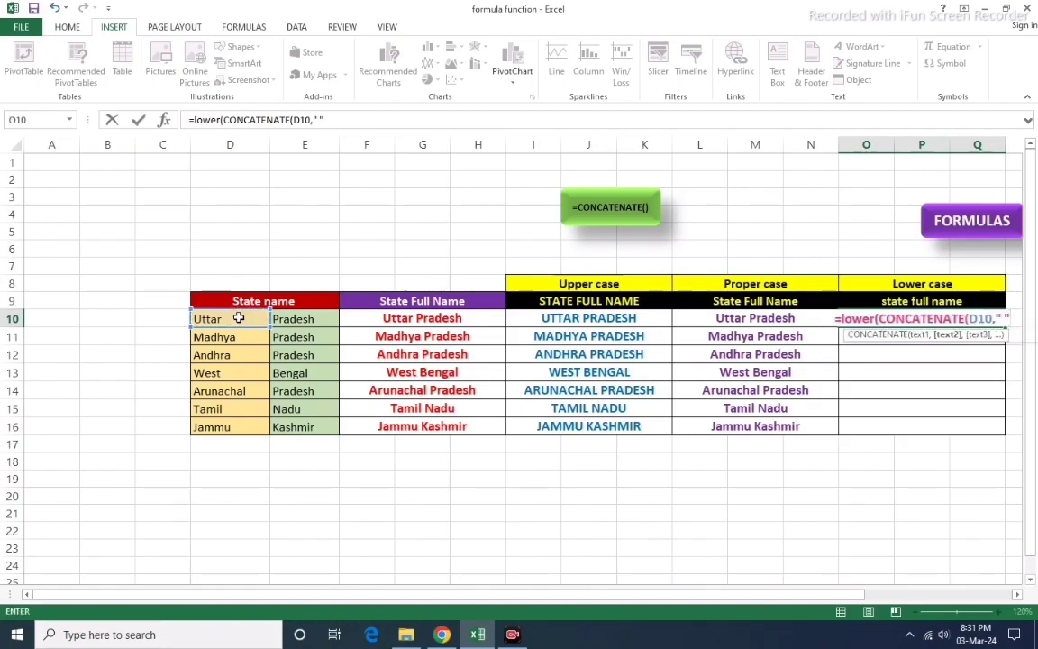
pyautogui.write(',')
pyautogui.click(306, 318)
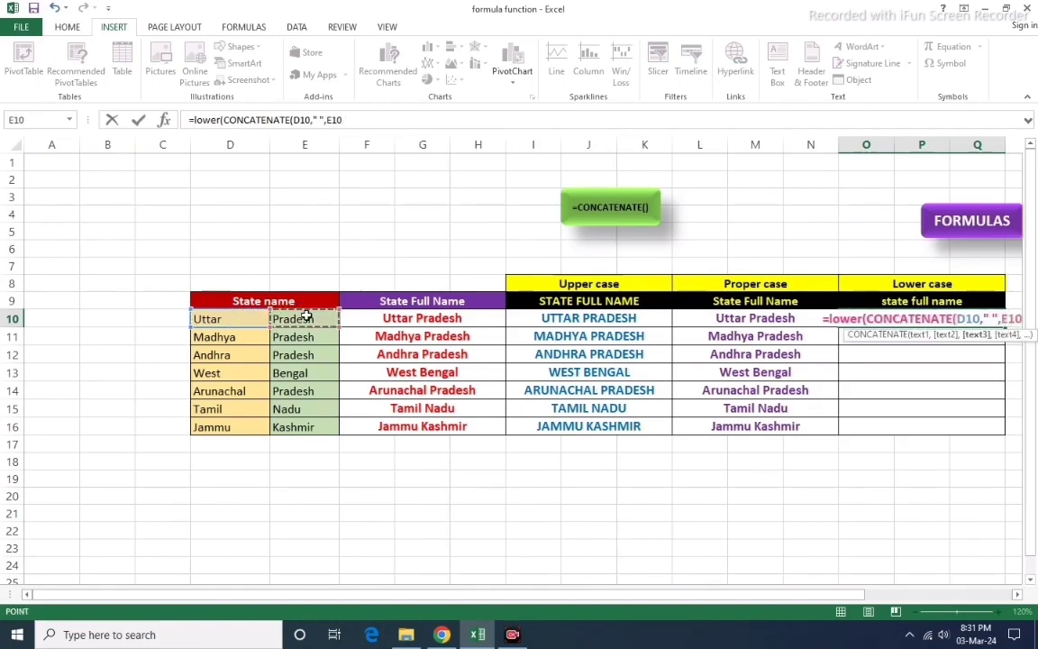
pyautogui.write('))')
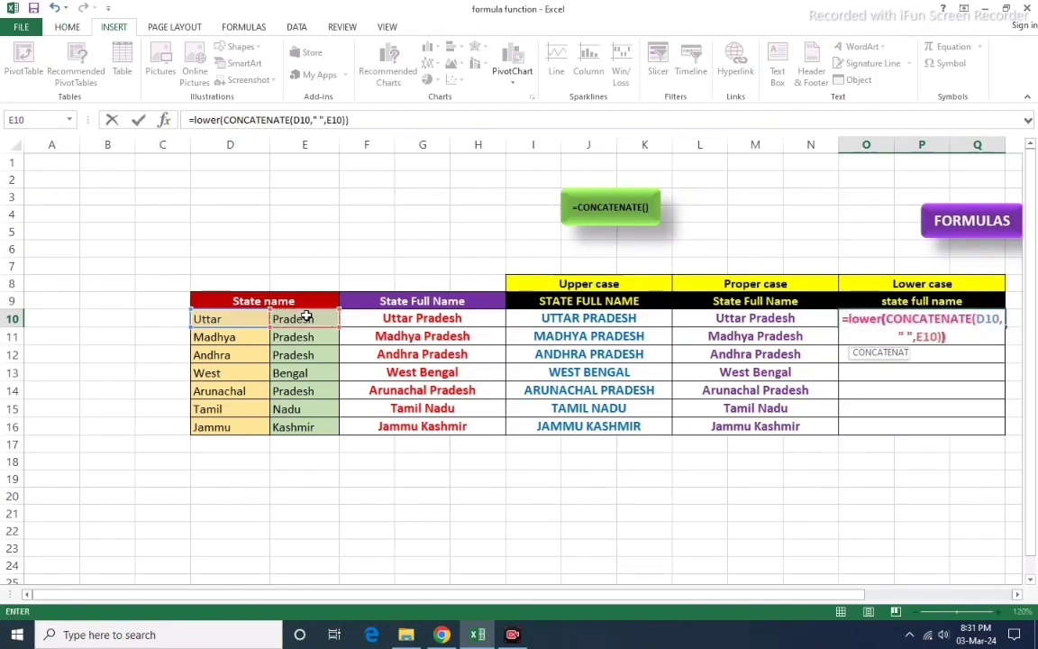
pyautogui.press('Return')
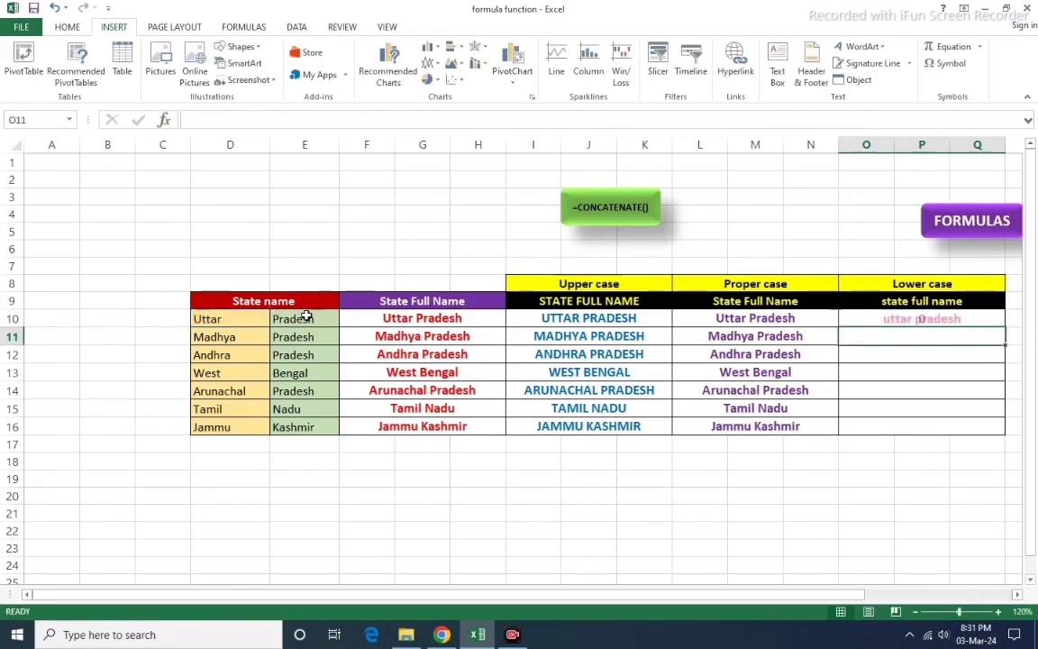
# Fill the O10 lowercase formula down through O16.
pyautogui.click(937, 321)
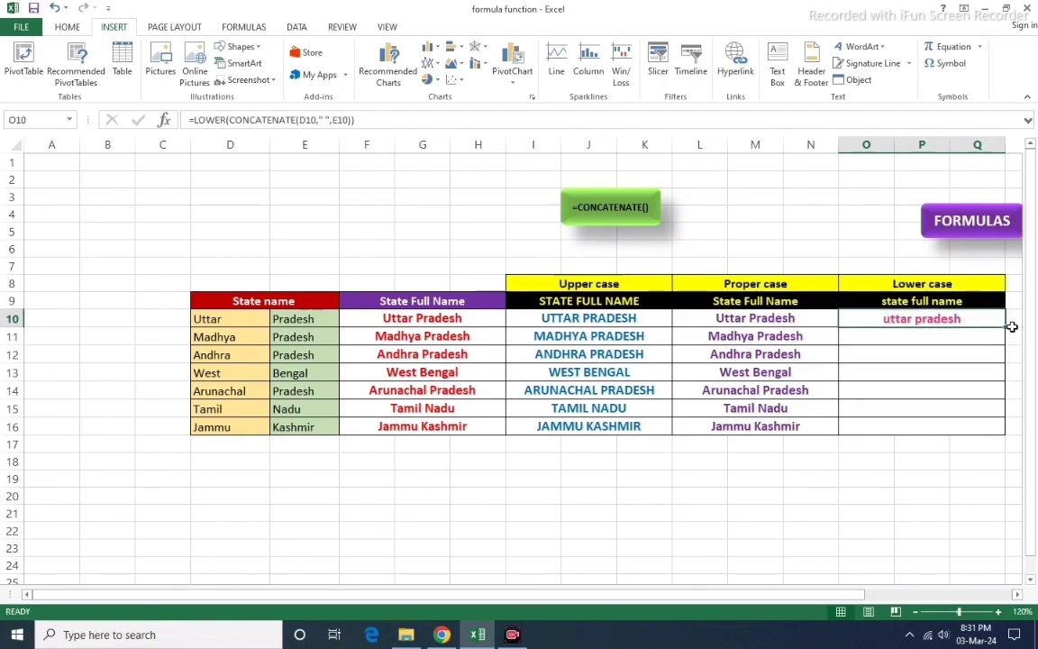
pyautogui.moveTo(1005, 327); pyautogui.dragTo(996, 436)
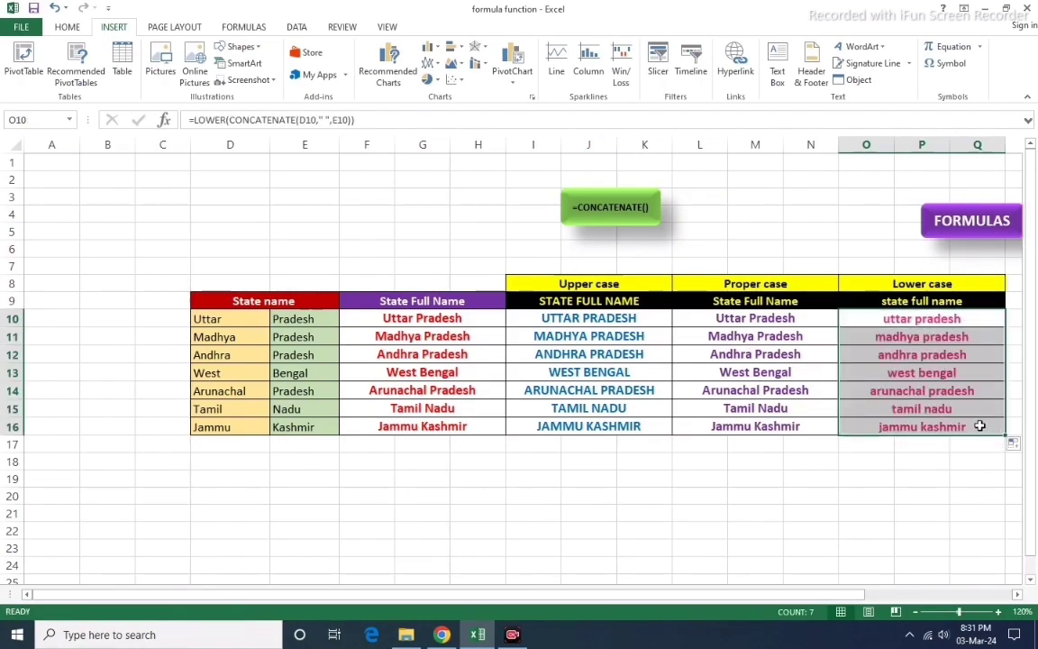
pyautogui.click(863, 461)
# Clear the existing full-name formulas from F10 down to row 16.
pyautogui.click(417, 323)
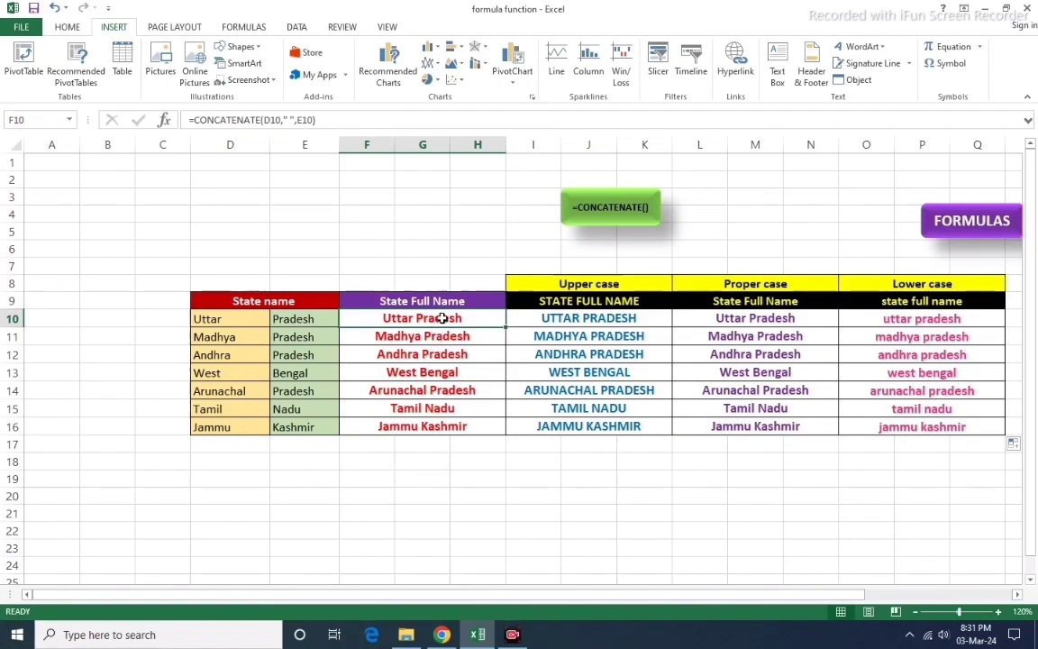
pyautogui.moveTo(442, 318); pyautogui.dragTo(438, 423)
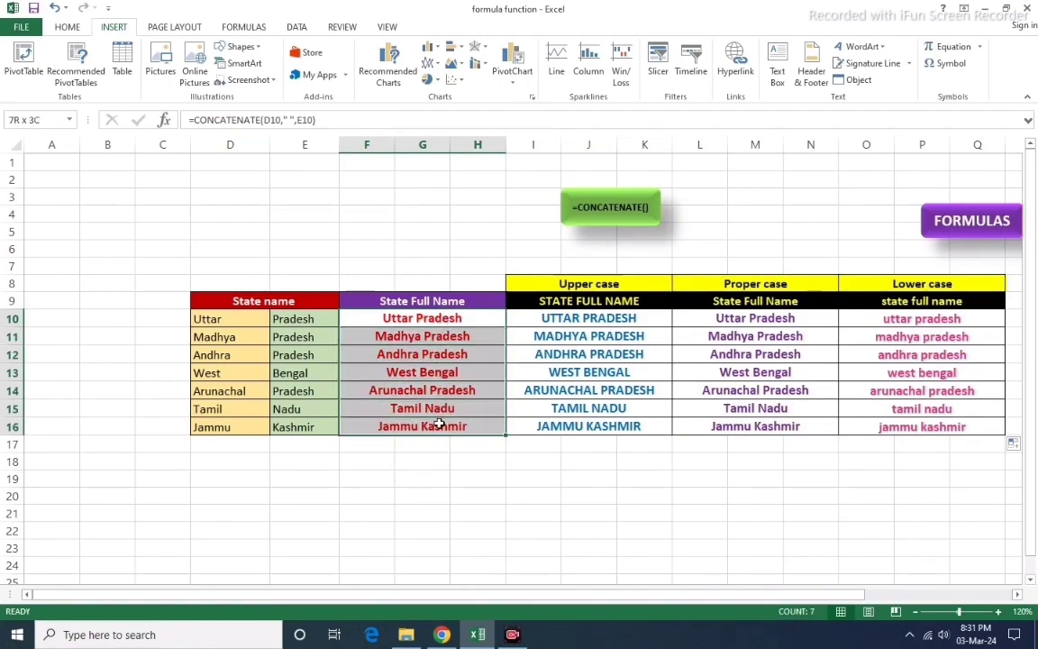
pyautogui.press('Delete')
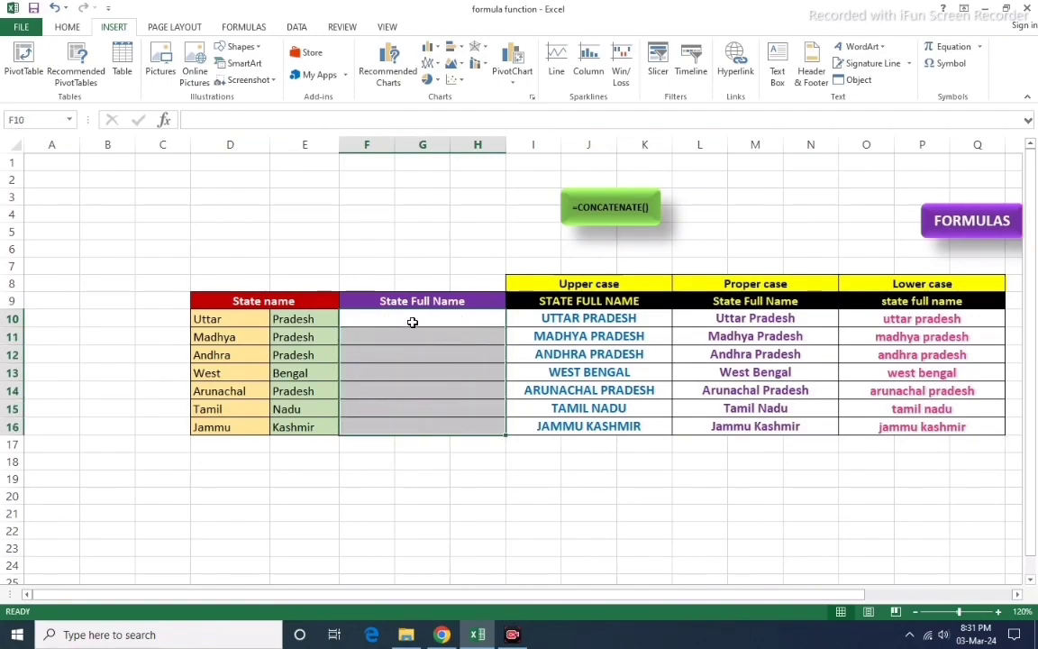
# Enter =D10," ",E10 in F10, which triggers a formula-problem warning.
pyautogui.click(413, 321)
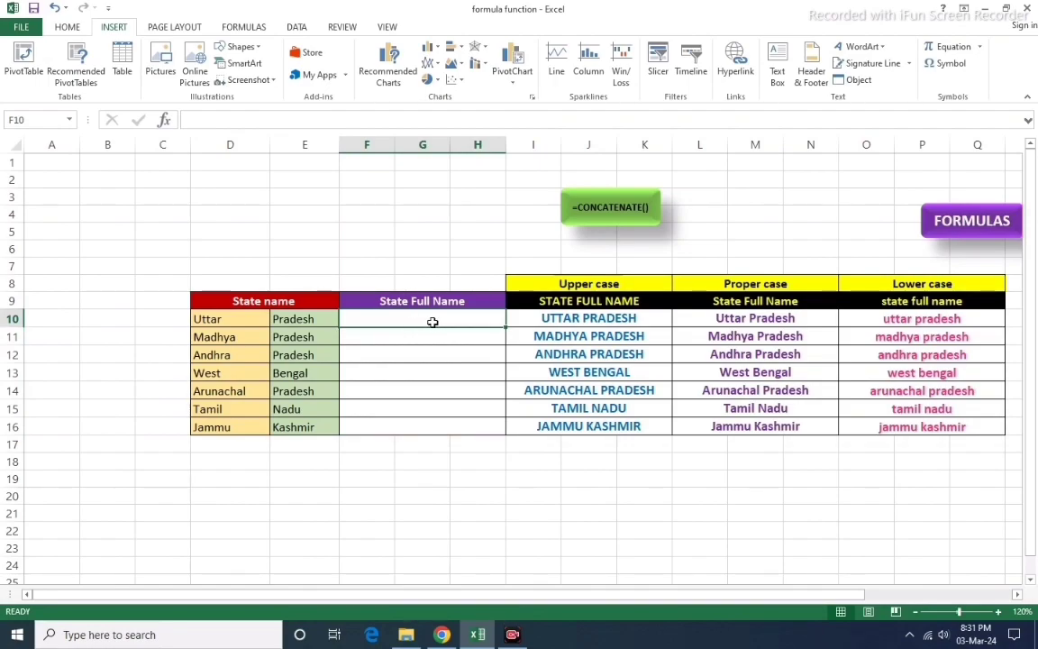
pyautogui.write('=')
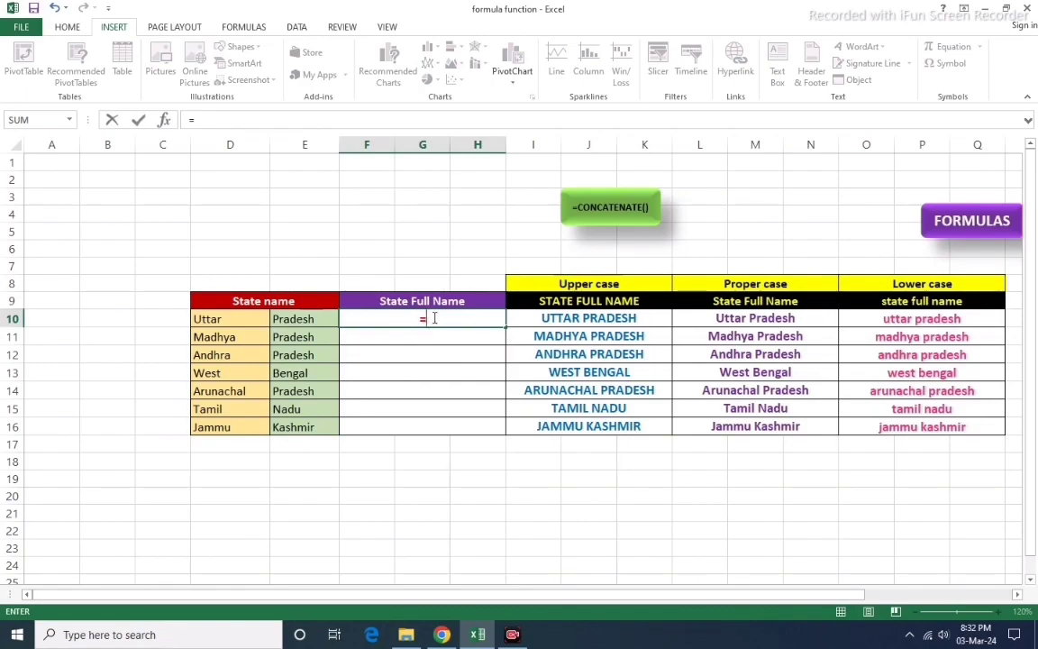
pyautogui.click(217, 321)
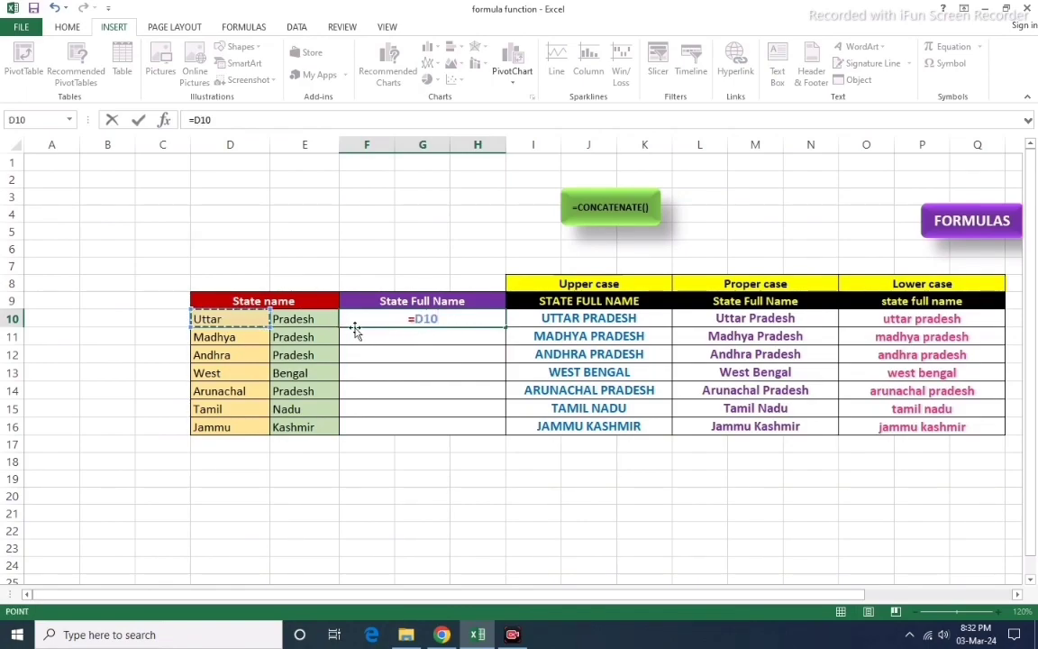
pyautogui.write(',')
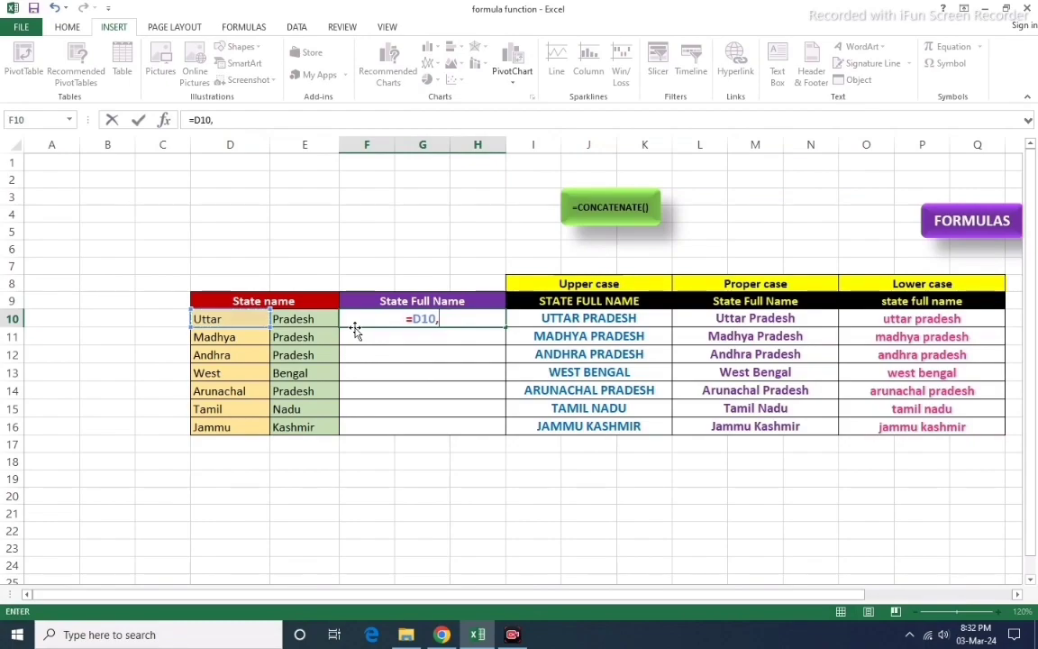
pyautogui.write('" "')
pyautogui.write(',')
pyautogui.click(314, 322)
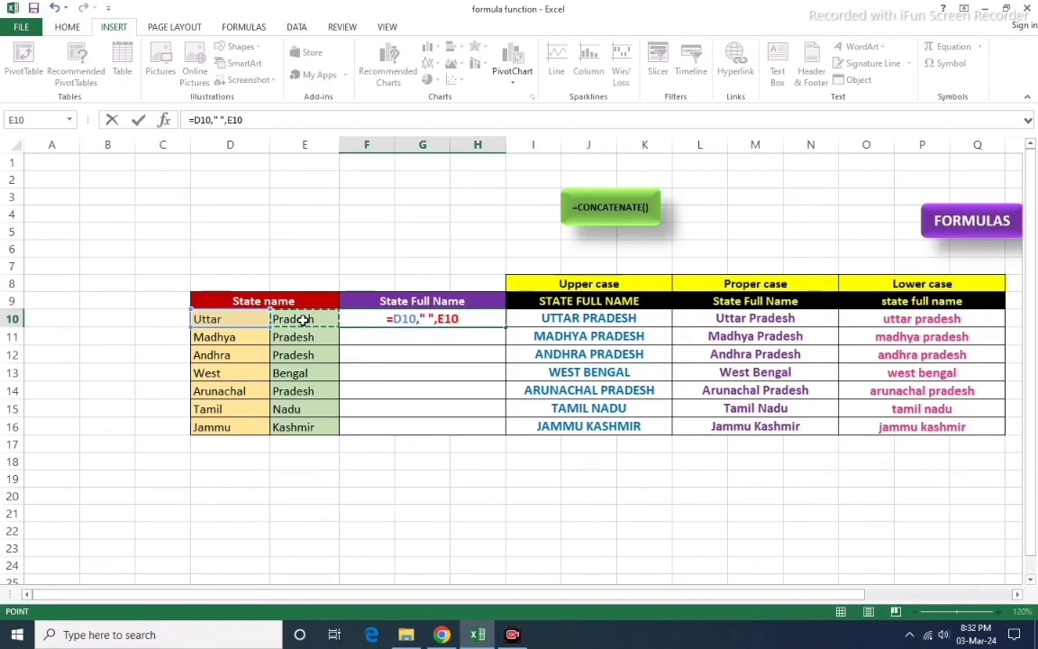
pyautogui.press('Return')
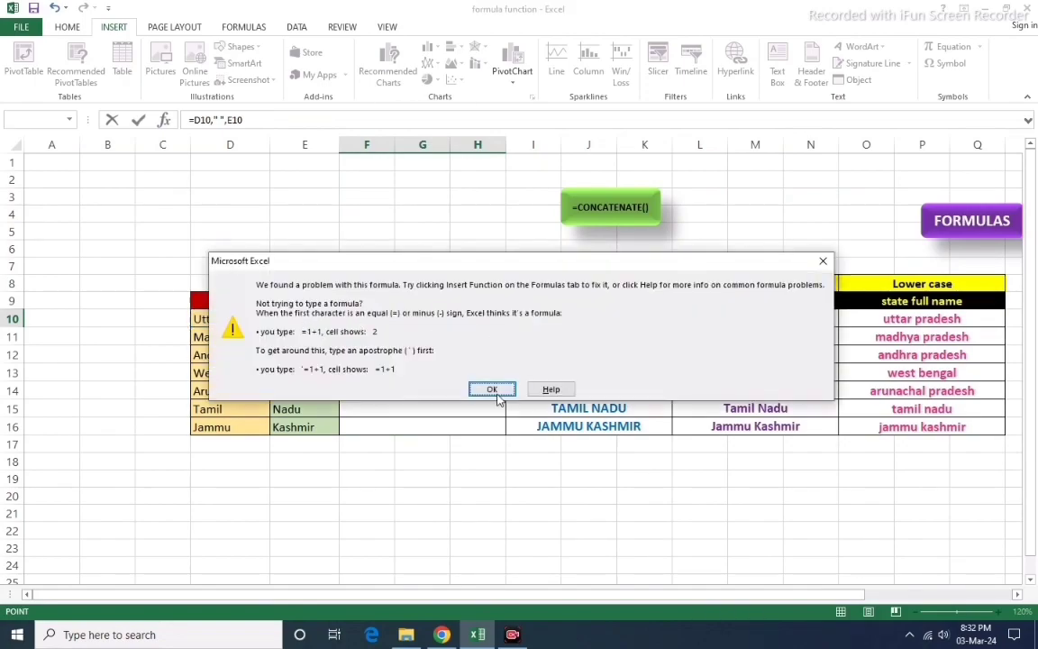
# Dismiss the warning and change F10 to =D10&" "&E10, showing Uttar Pradesh.
pyautogui.click(492, 389)
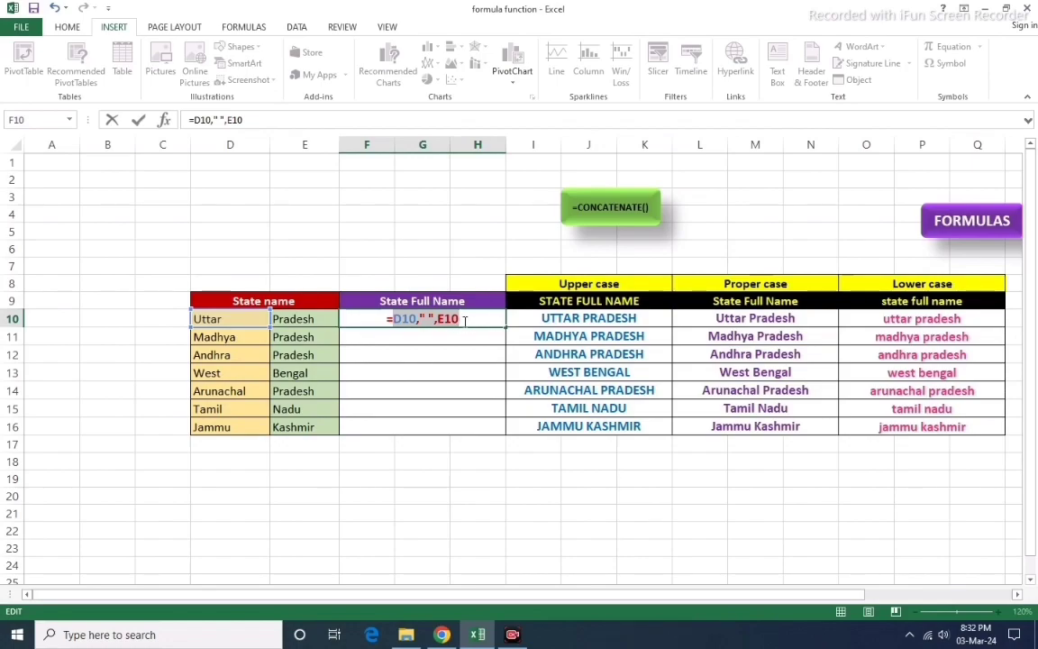
pyautogui.press('Return')
pyautogui.click(493, 389)
pyautogui.click(419, 322)
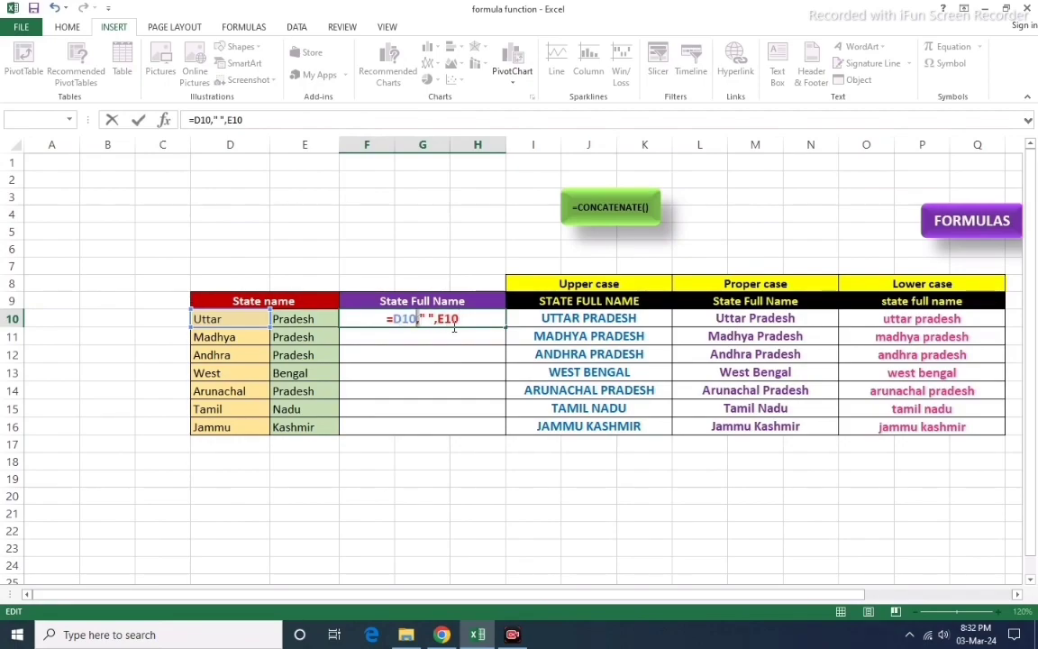
pyautogui.press('BackSpace')
pyautogui.write('&')
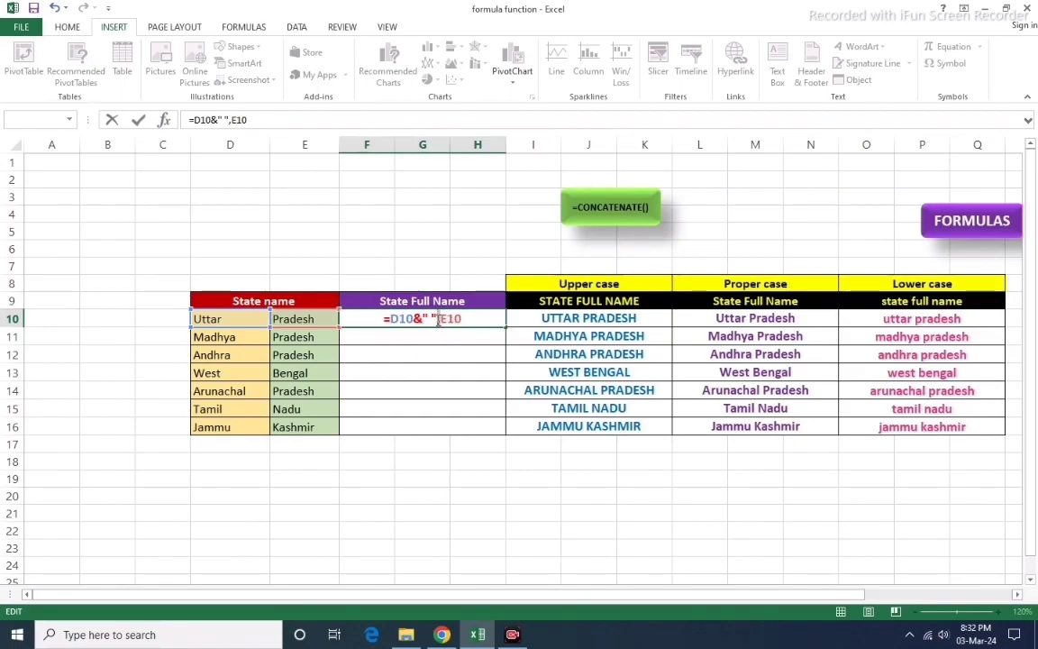
pyautogui.press('BackSpace')
pyautogui.write('&')
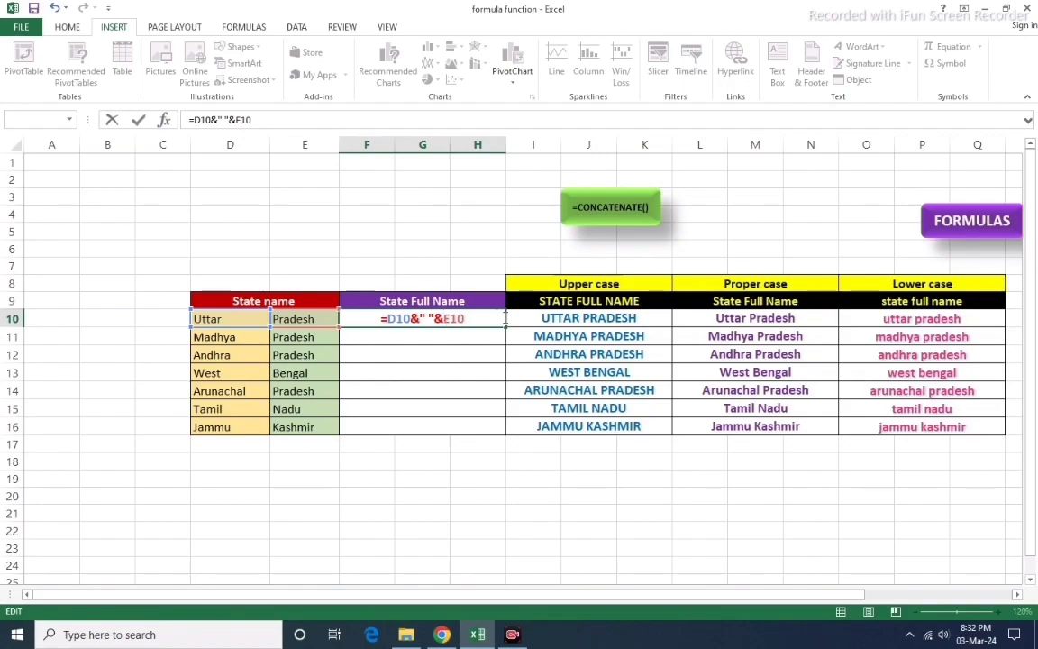
pyautogui.press('Return')
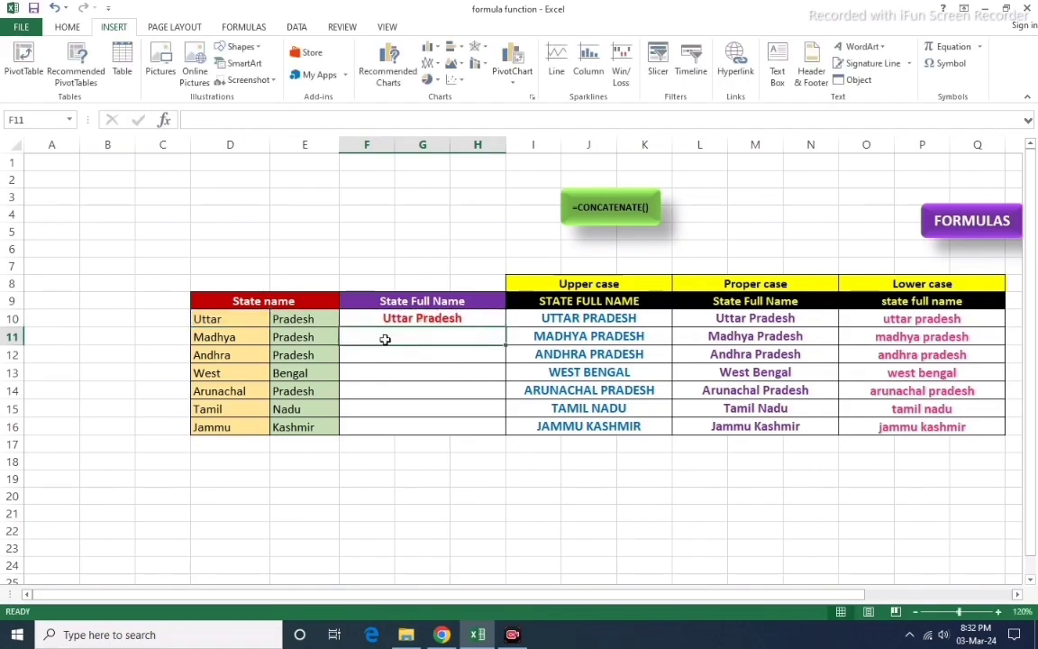
# Fill the &-joined F10 formula down to row 16.
pyautogui.click(454, 321)
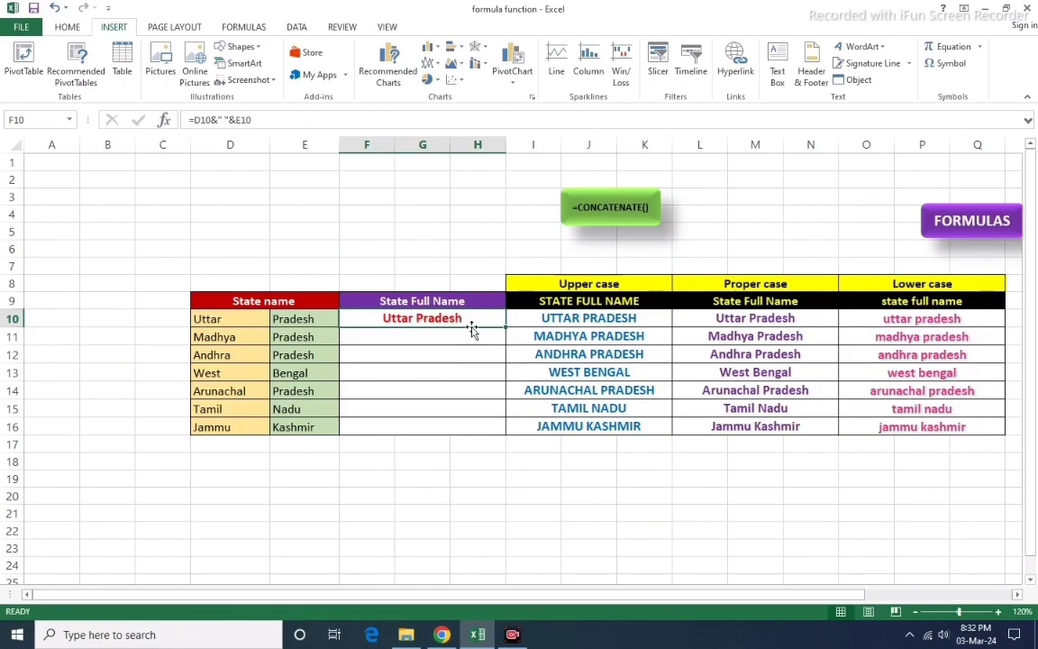
pyautogui.click(547, 320)
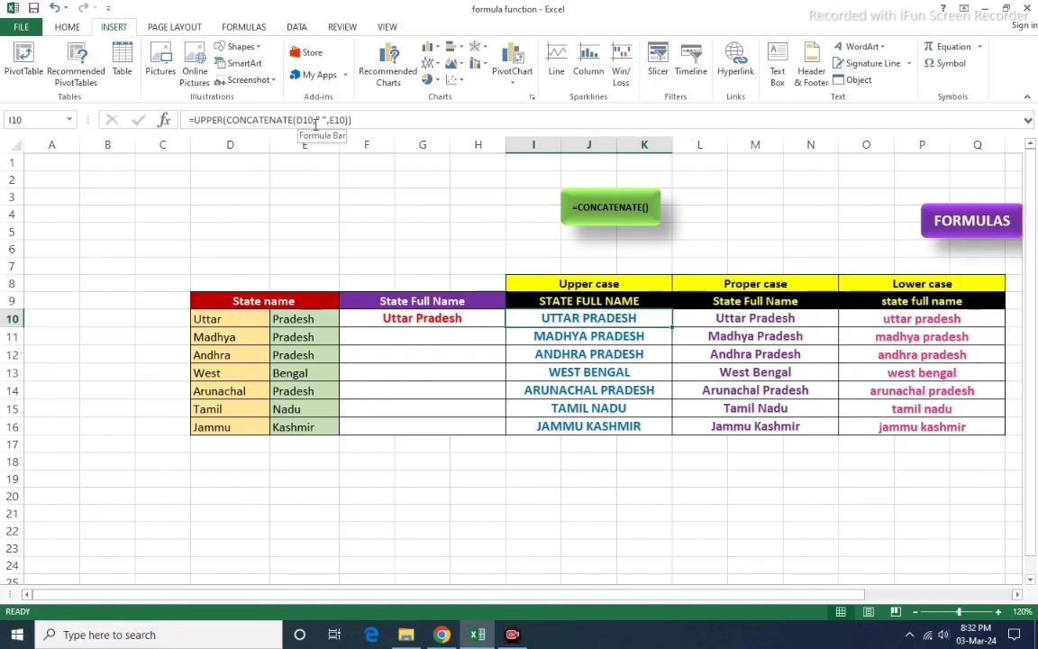
pyautogui.click(422, 317)
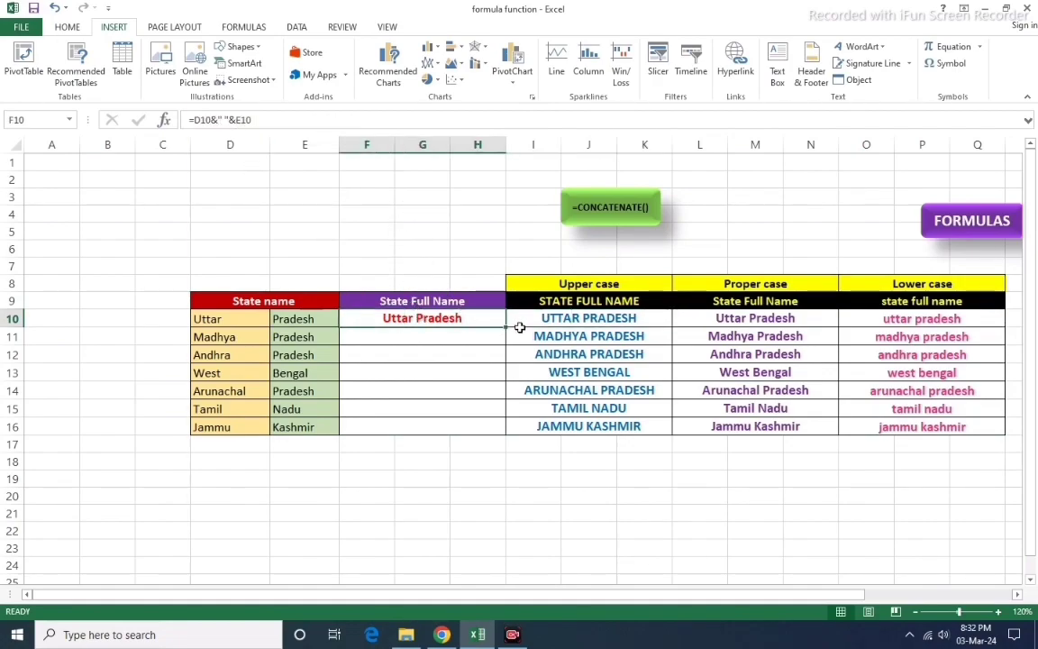
pyautogui.moveTo(506, 328); pyautogui.dragTo(497, 433)
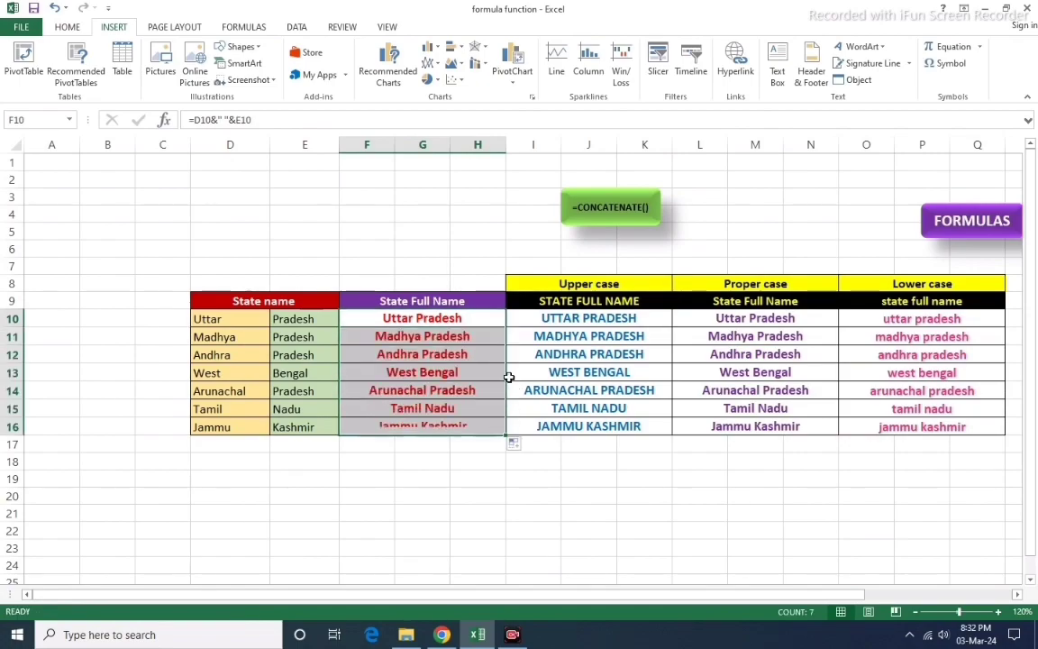
pyautogui.click(574, 321)
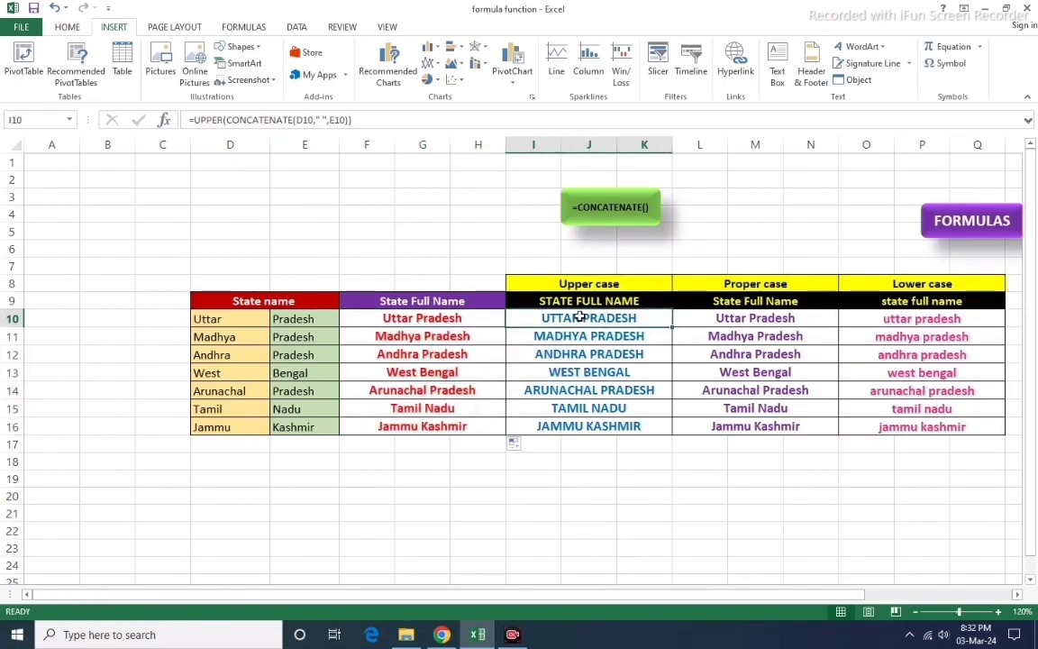
# Delete CONCATENATE from the I10 UPPER formula, then dismiss the too-many-arguments warning.
pyautogui.click(297, 120)
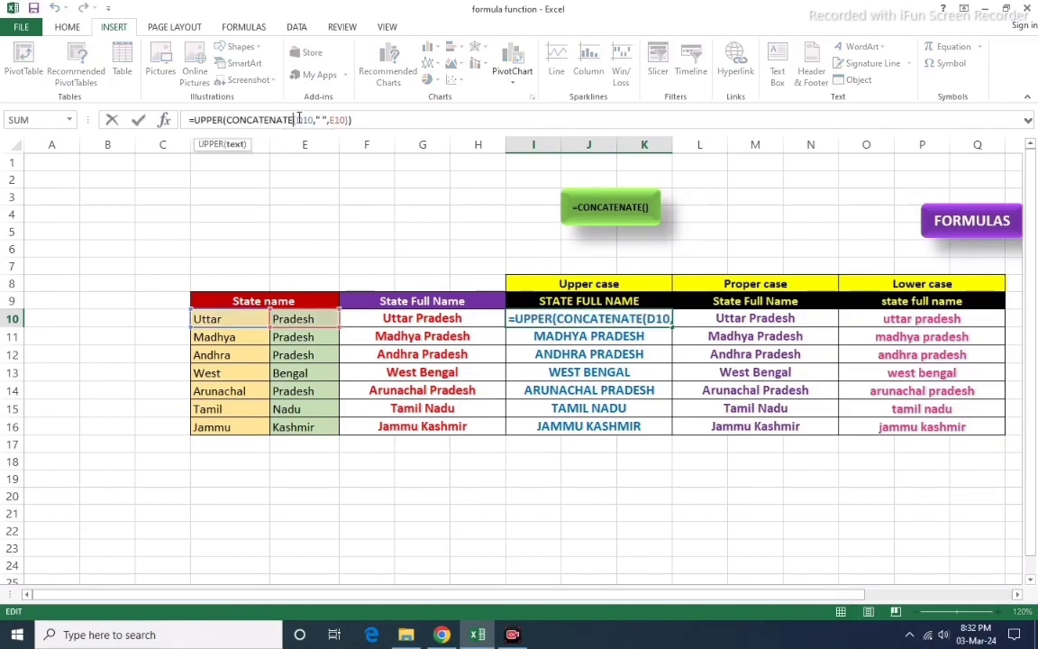
pyautogui.press('BackSpace')
pyautogui.press('BackSpace')
pyautogui.press('BackSpace')
pyautogui.press('BackSpace')
pyautogui.press('BackSpace')
pyautogui.press('BackSpace')
pyautogui.press('BackSpace')
pyautogui.press('BackSpace')
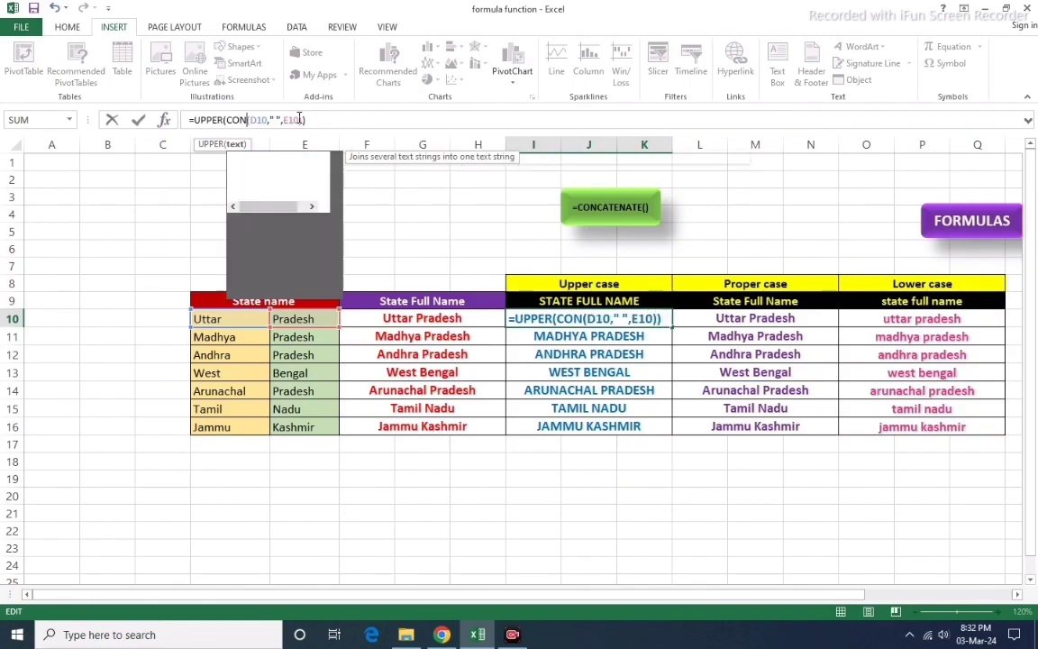
pyautogui.press('BackSpace')
pyautogui.press('BackSpace')
pyautogui.press('BackSpace')
pyautogui.press('BackSpace')
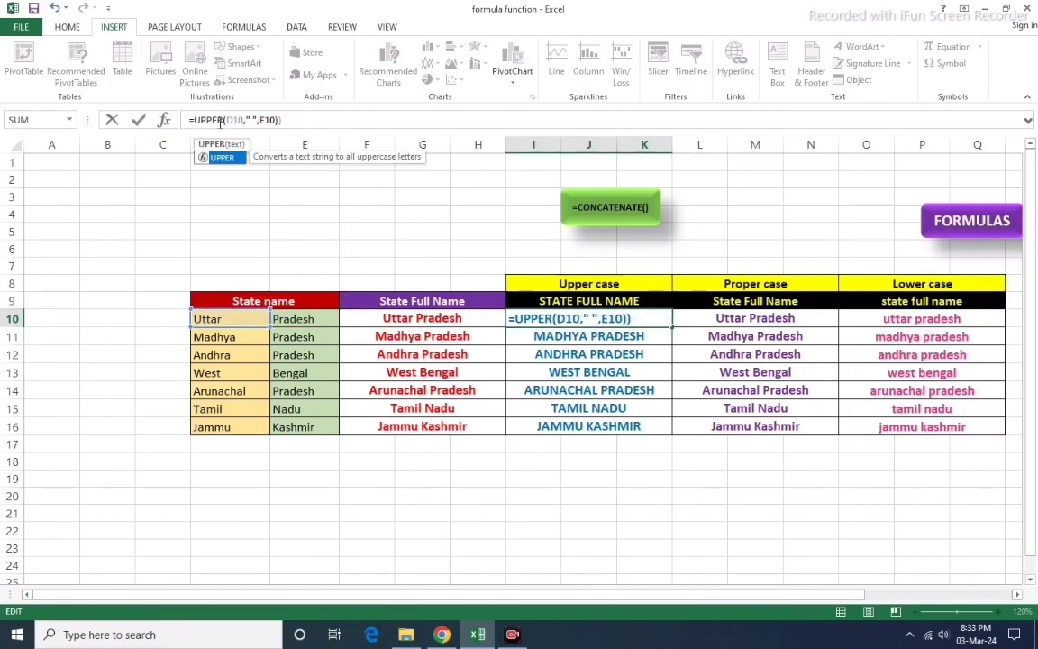
pyautogui.click(286, 119)
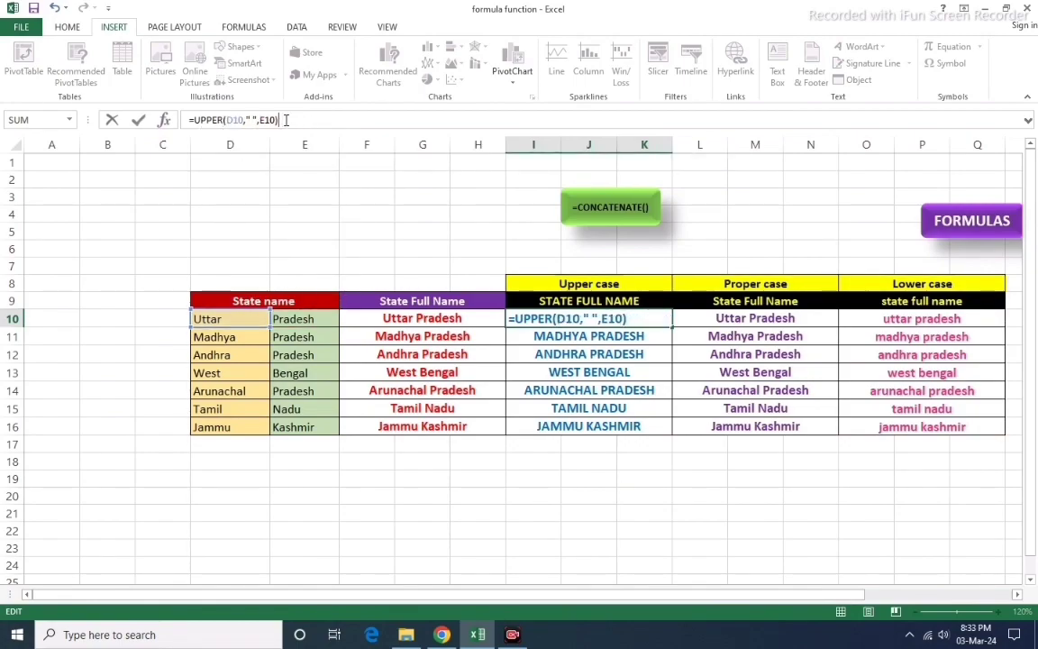
pyautogui.press('Return')
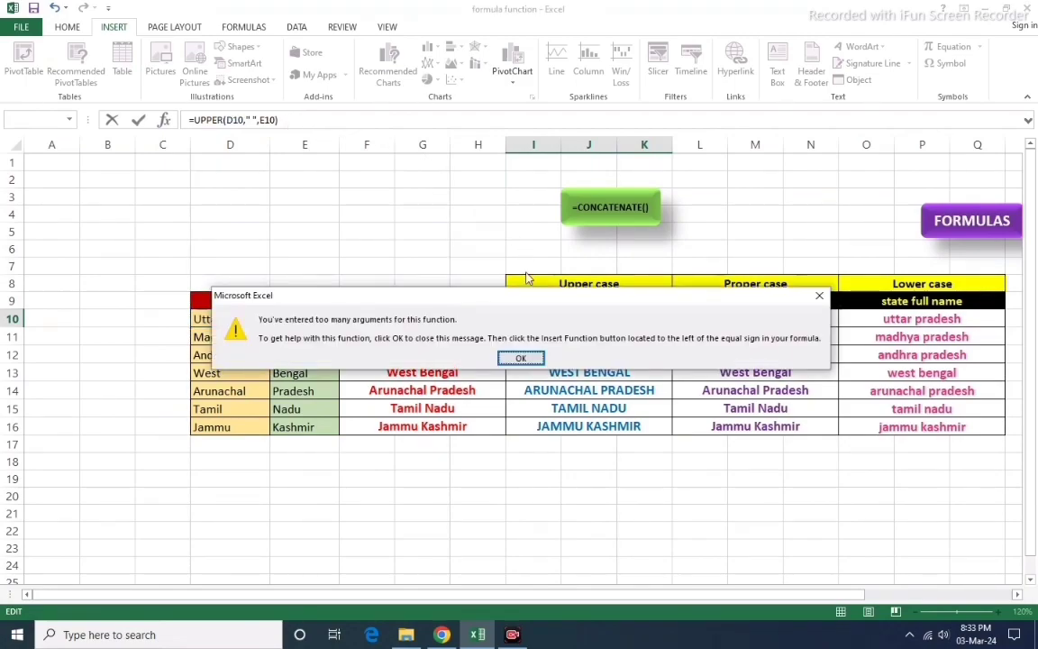
pyautogui.click(521, 357)
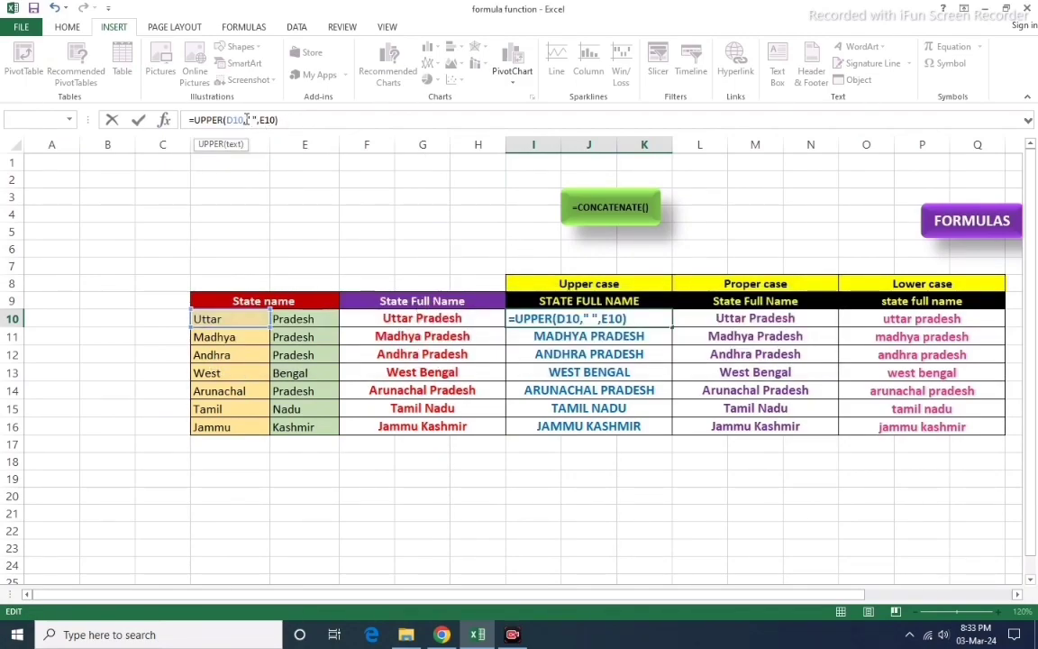
# Replace both commas with & so I10 reads =UPPER(D10&" "&E10).
pyautogui.click(244, 120)
pyautogui.press('BackSpace')
pyautogui.write('&')
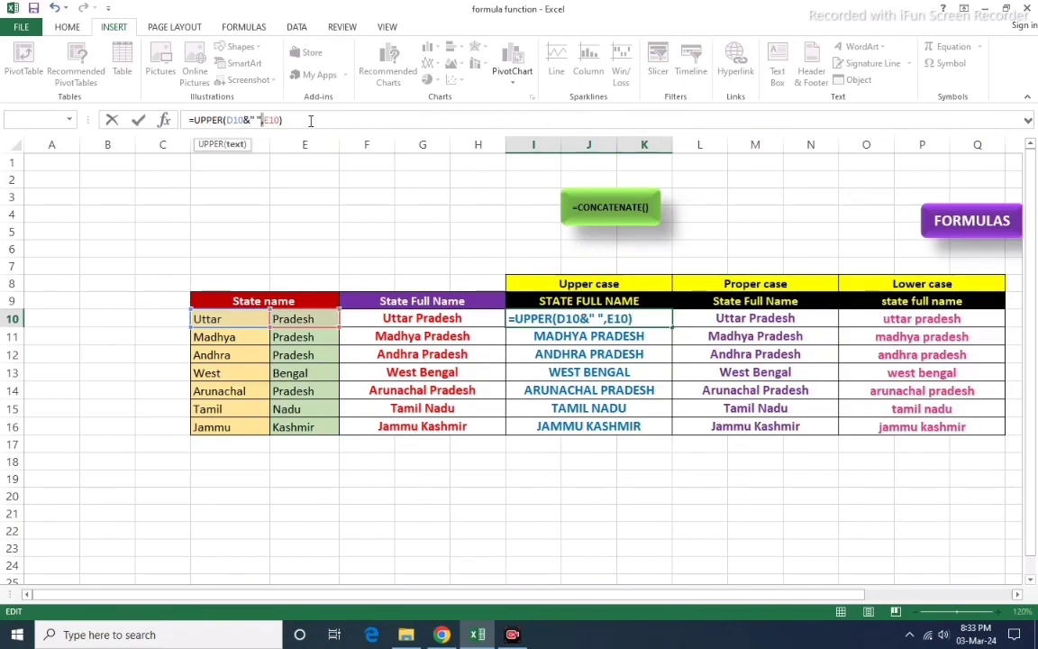
pyautogui.press('BackSpace')
pyautogui.write('&')
pyautogui.click(311, 120)
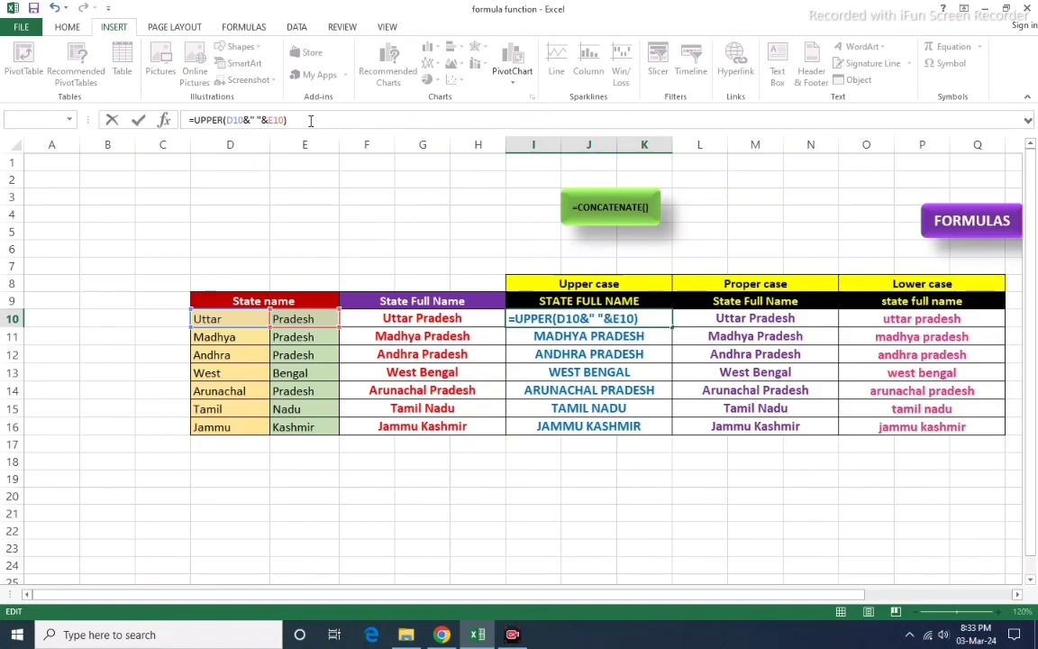
pyautogui.press('Return')
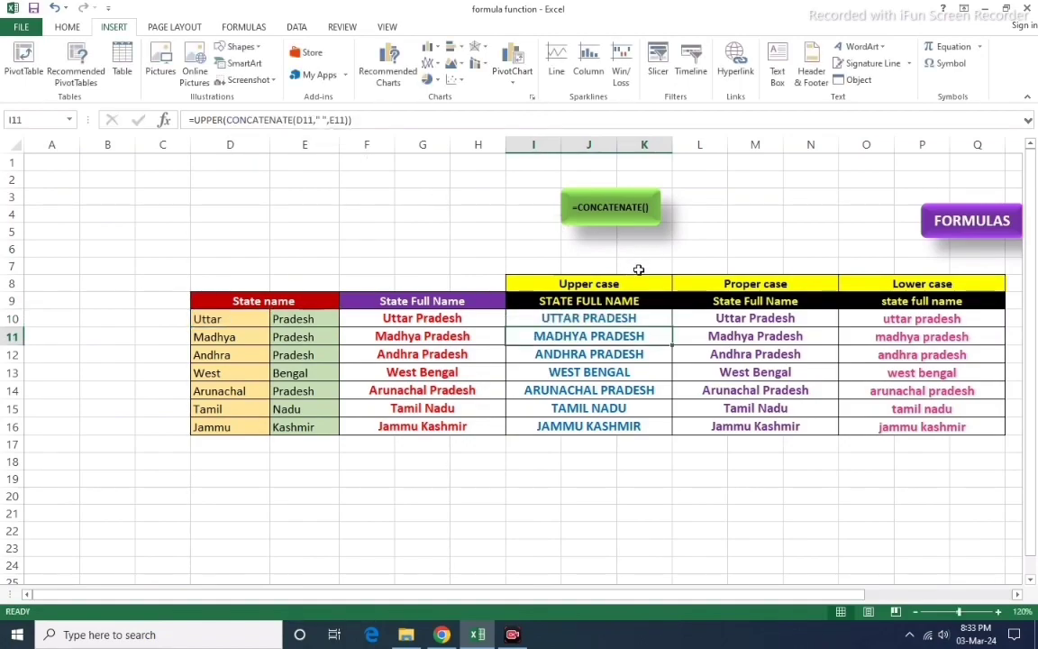
# Fill the new UPPER formula from I10 down to row 16.
pyautogui.click(636, 313)
pyautogui.moveTo(673, 328); pyautogui.dragTo(674, 436)
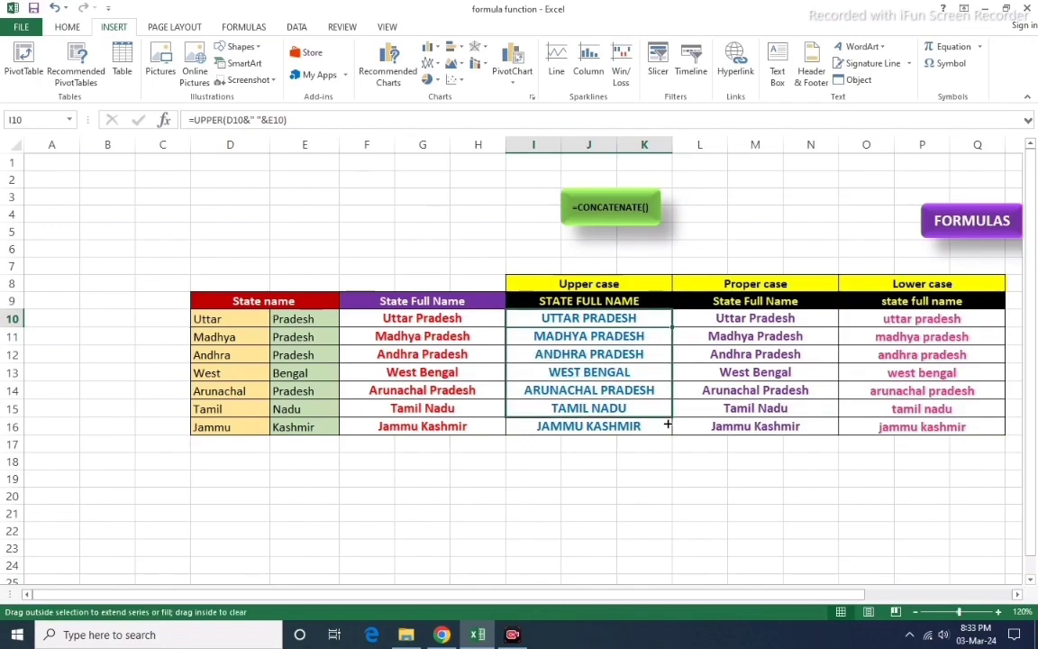
pyautogui.click(744, 357)
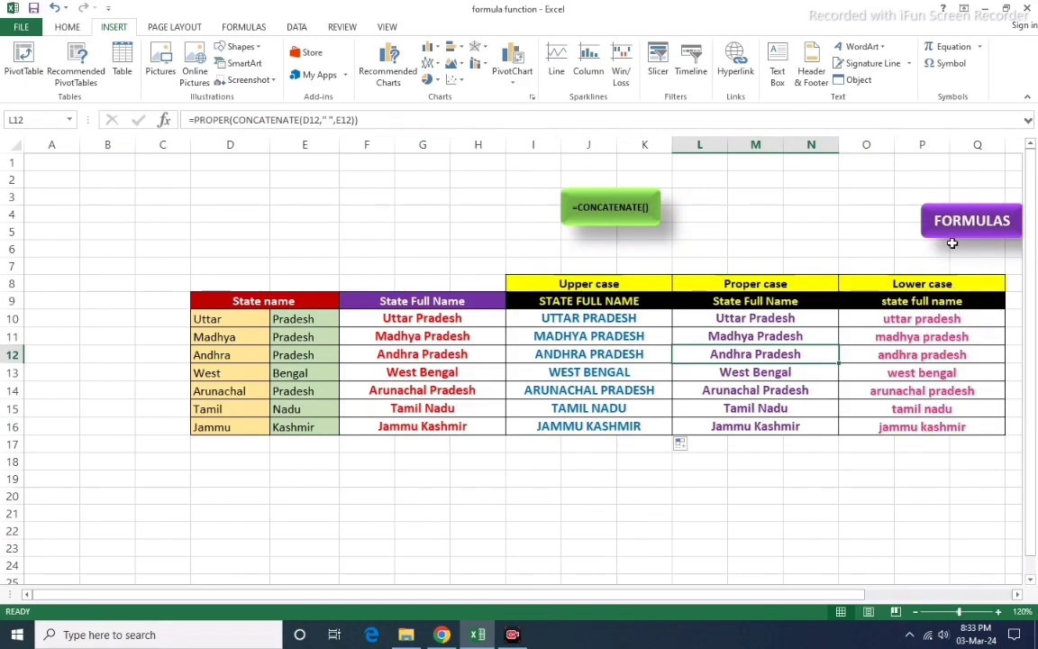
# Go through the FORMULAS index to the LEFT example sheet listing Mumbai, Kolkata, Chennai and Uttar Pradesh.
pyautogui.click(970, 231)
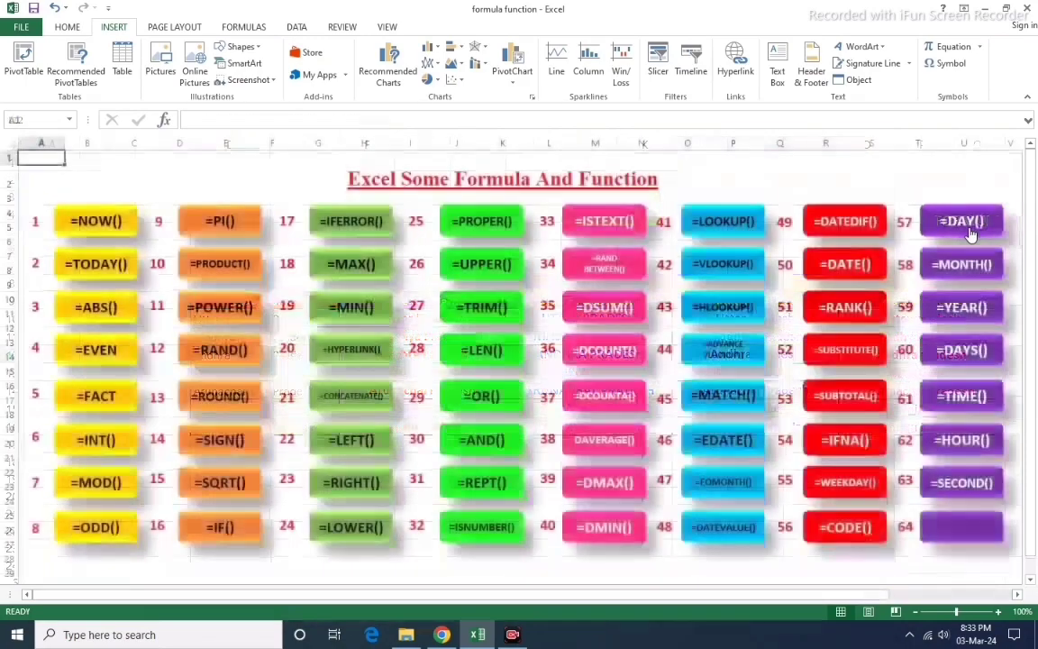
pyautogui.click(365, 438)
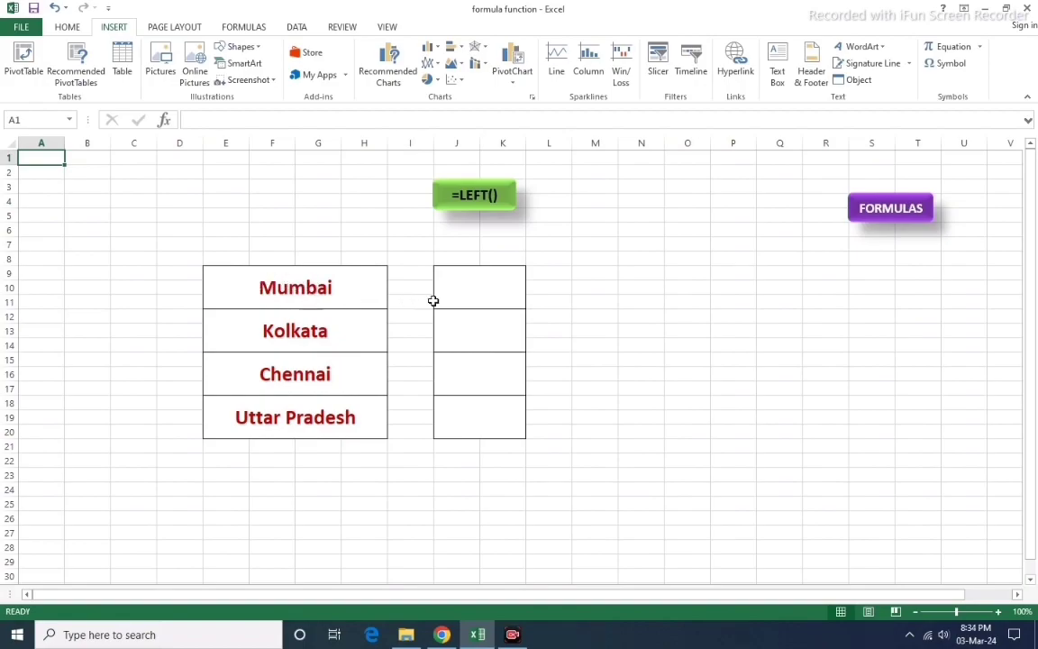
# Enter =LEFT(E9,4) and =LEFT(E12,2) so the results show Mumb for Mumbai and Ko for Kolkata.
pyautogui.click(494, 292)
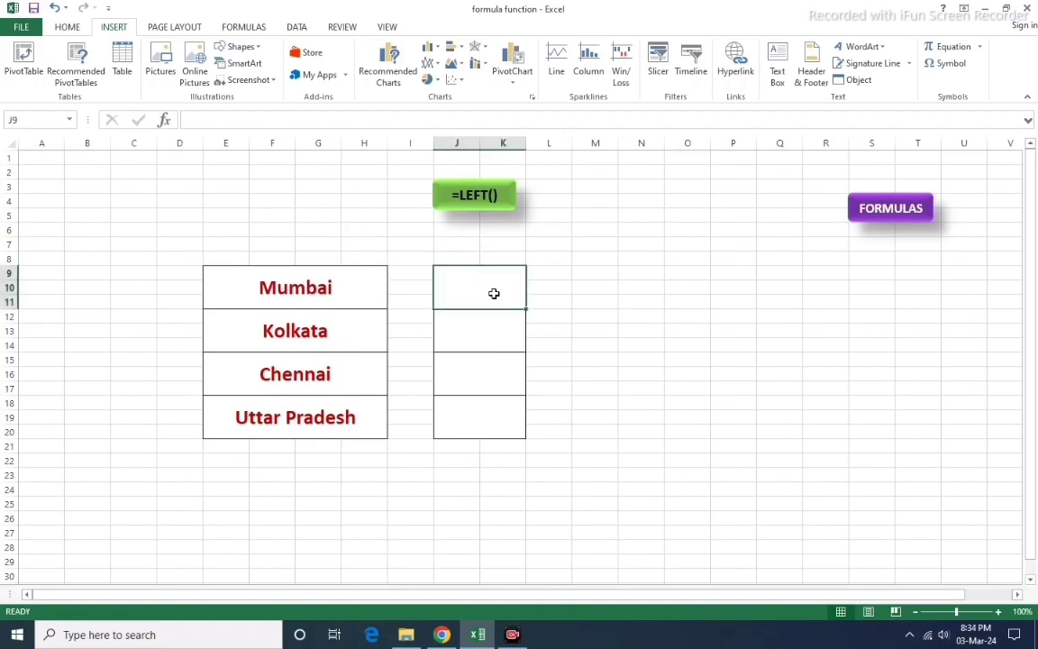
pyautogui.write('=lef')
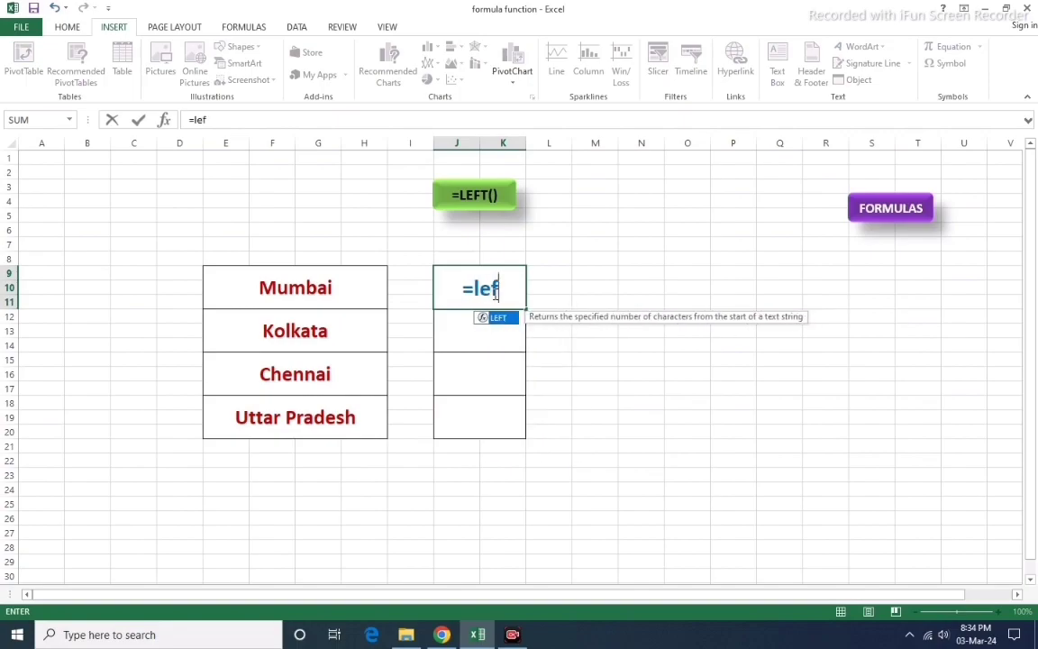
pyautogui.write('t(')
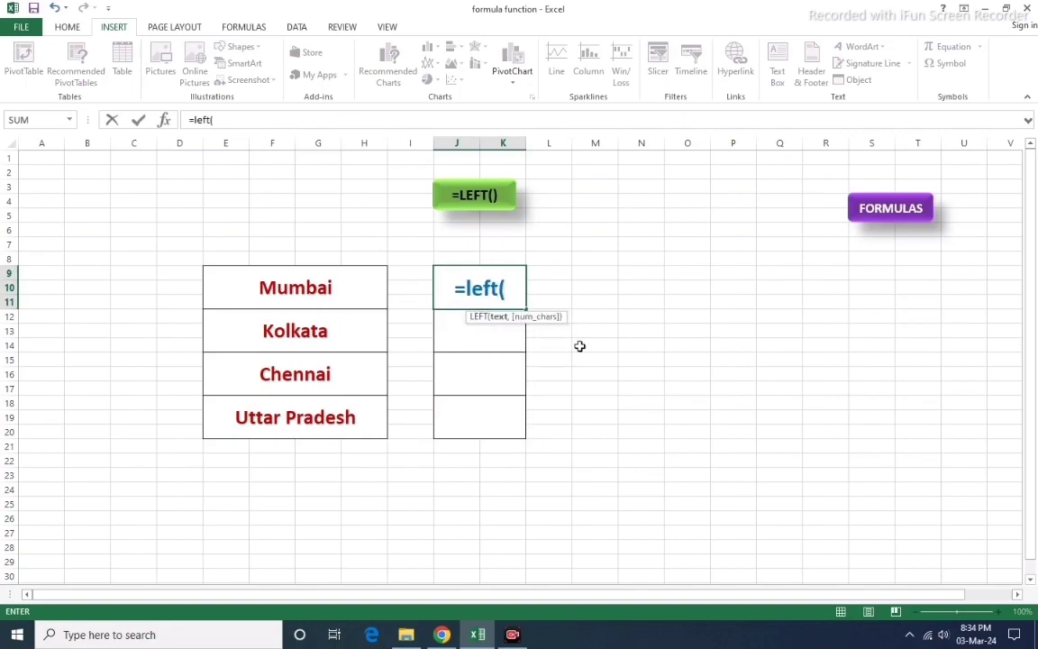
pyautogui.click(332, 293)
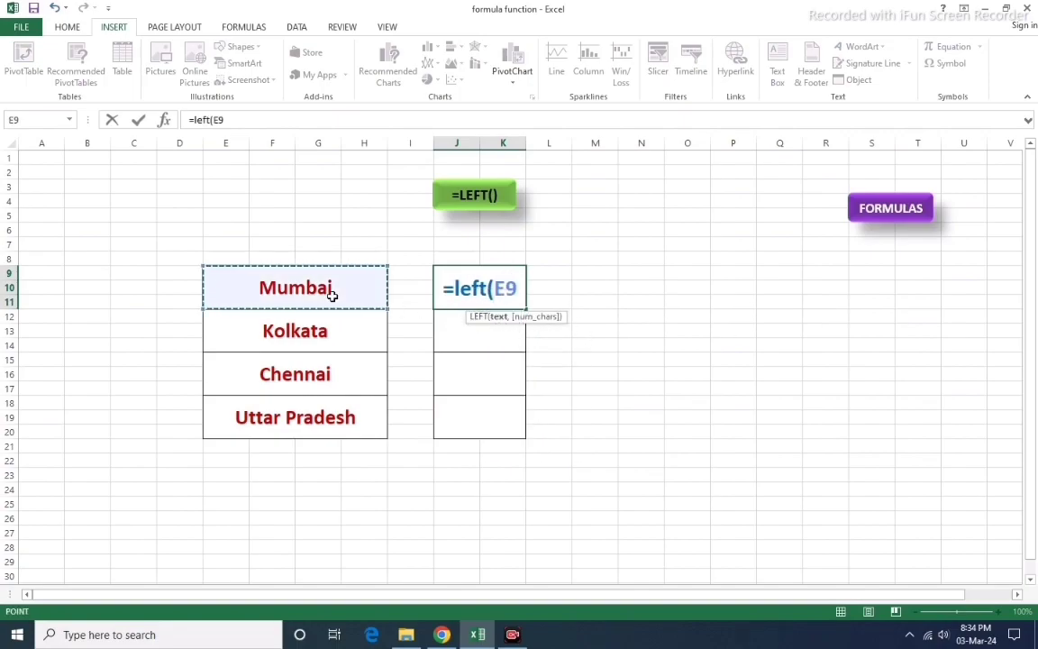
pyautogui.write(',')
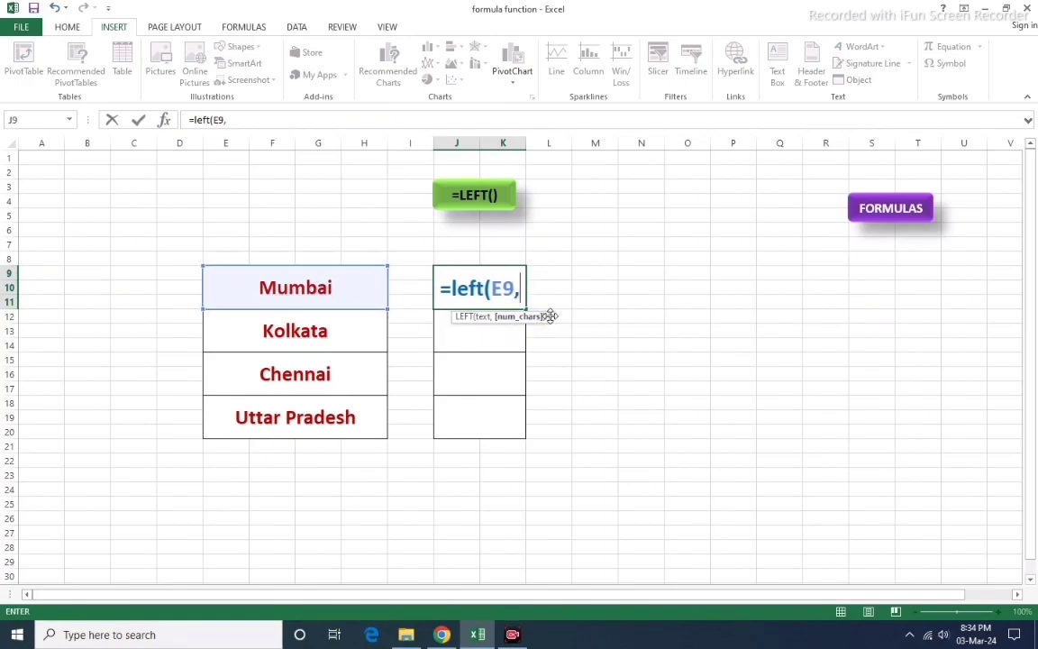
pyautogui.write('4')
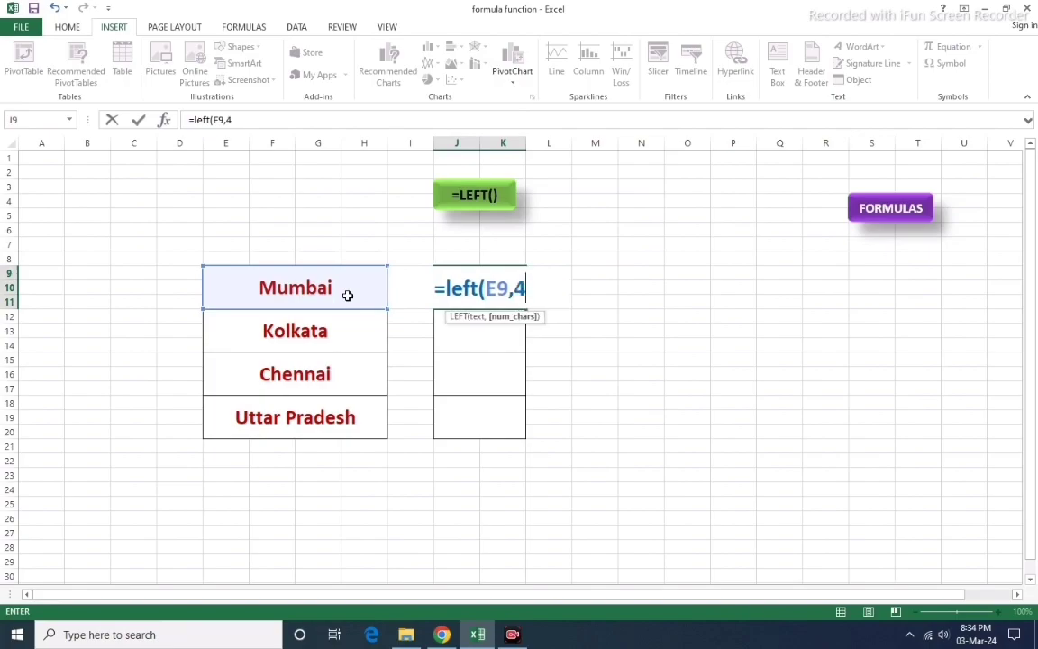
pyautogui.write(')')
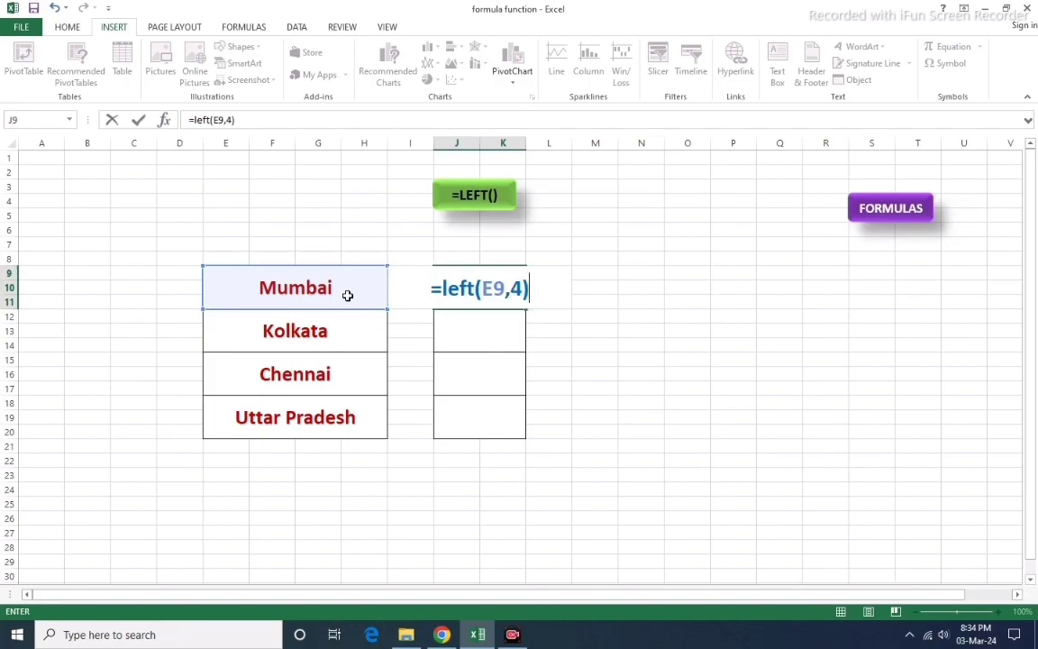
pyautogui.press('Return')
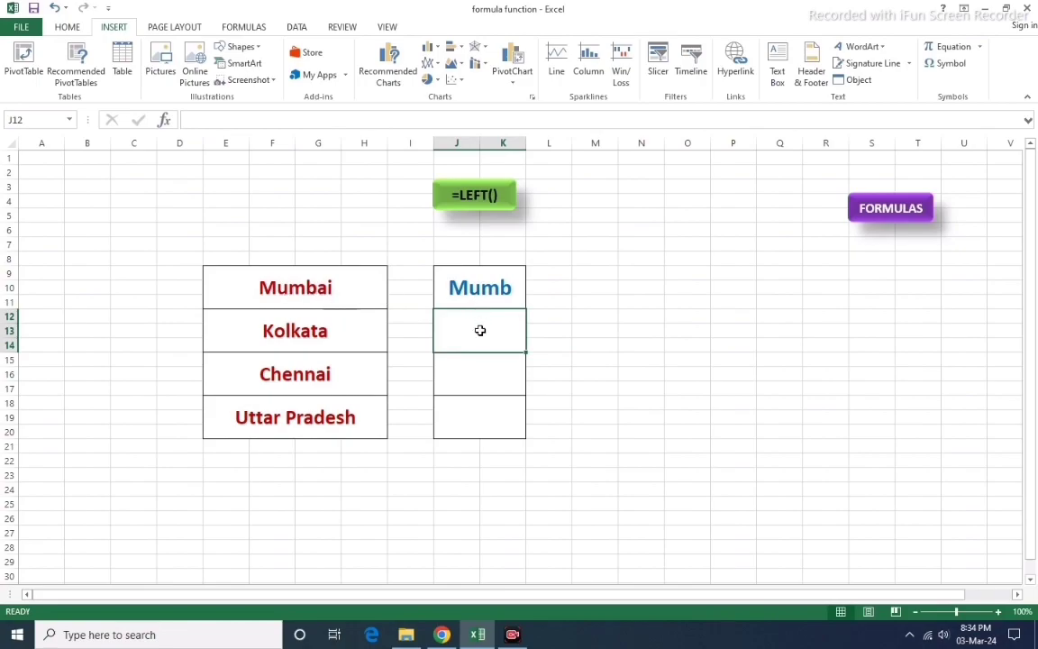
pyautogui.write('=')
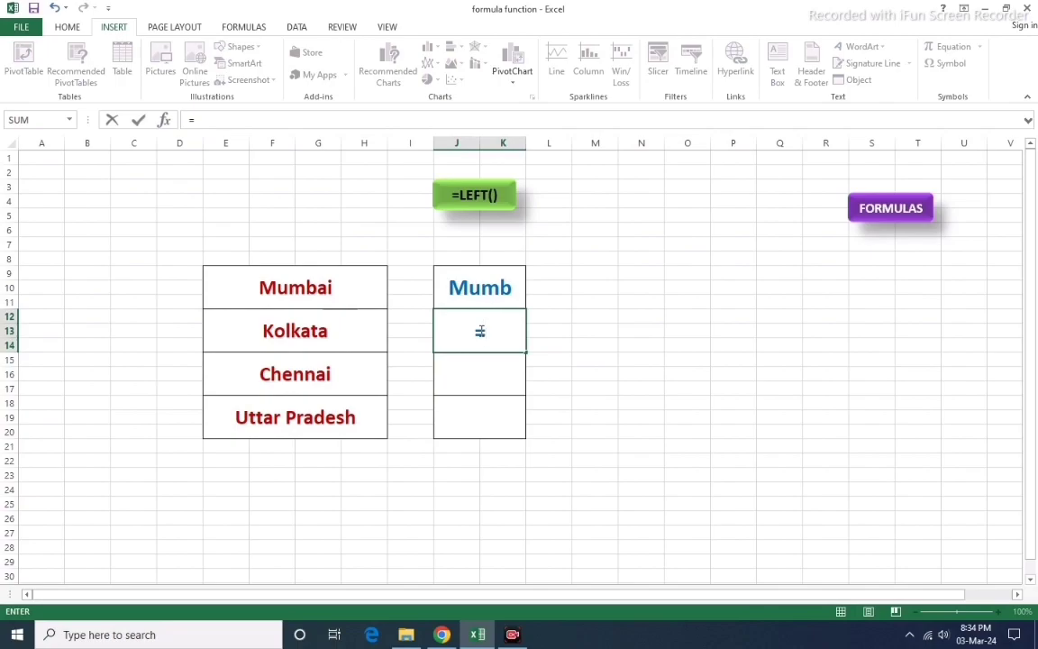
pyautogui.write('left')
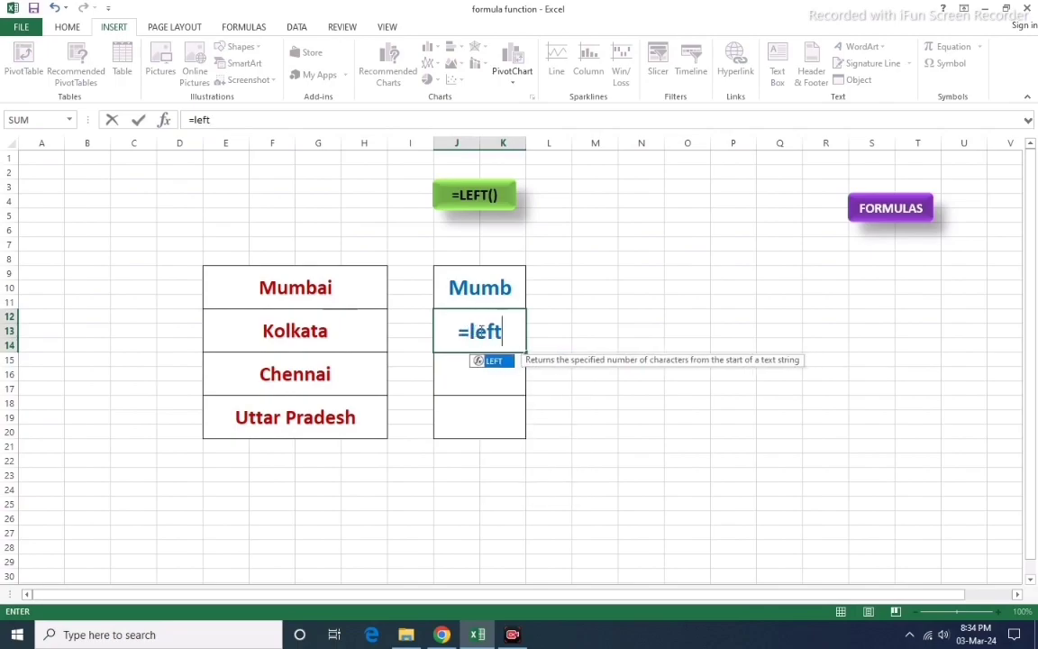
pyautogui.write('(')
pyautogui.click(324, 333)
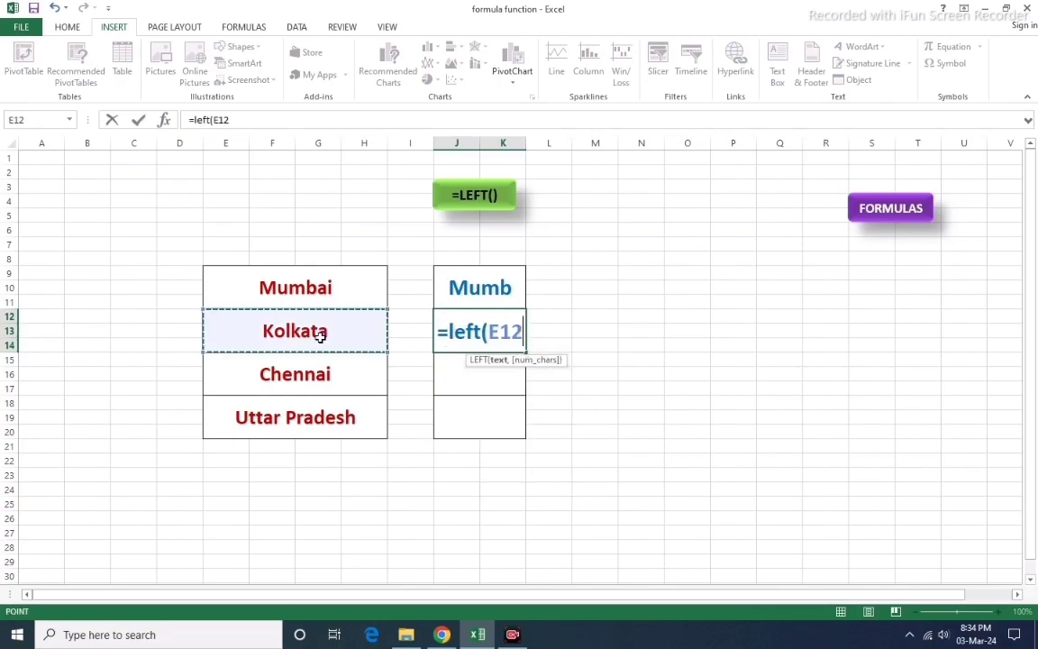
pyautogui.write(',')
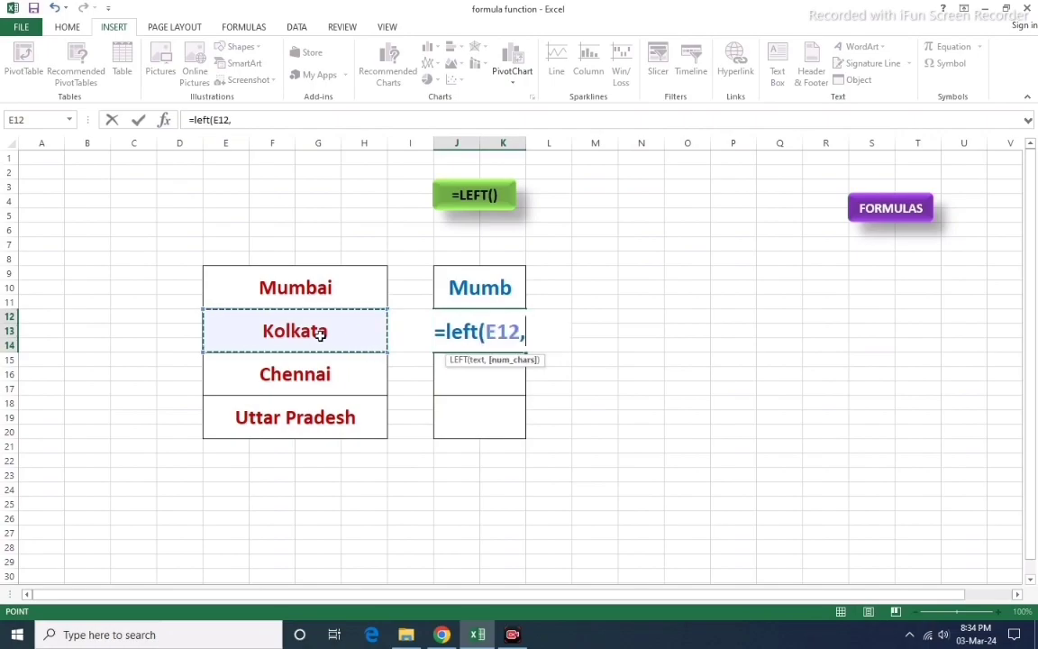
pyautogui.write('2)')
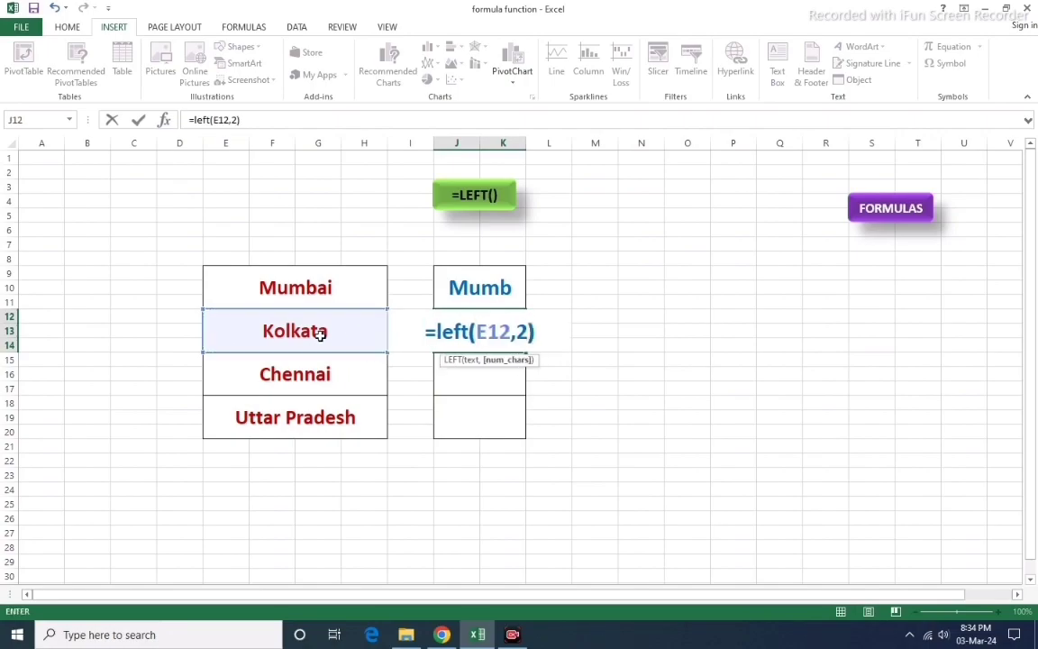
pyautogui.press('Return')
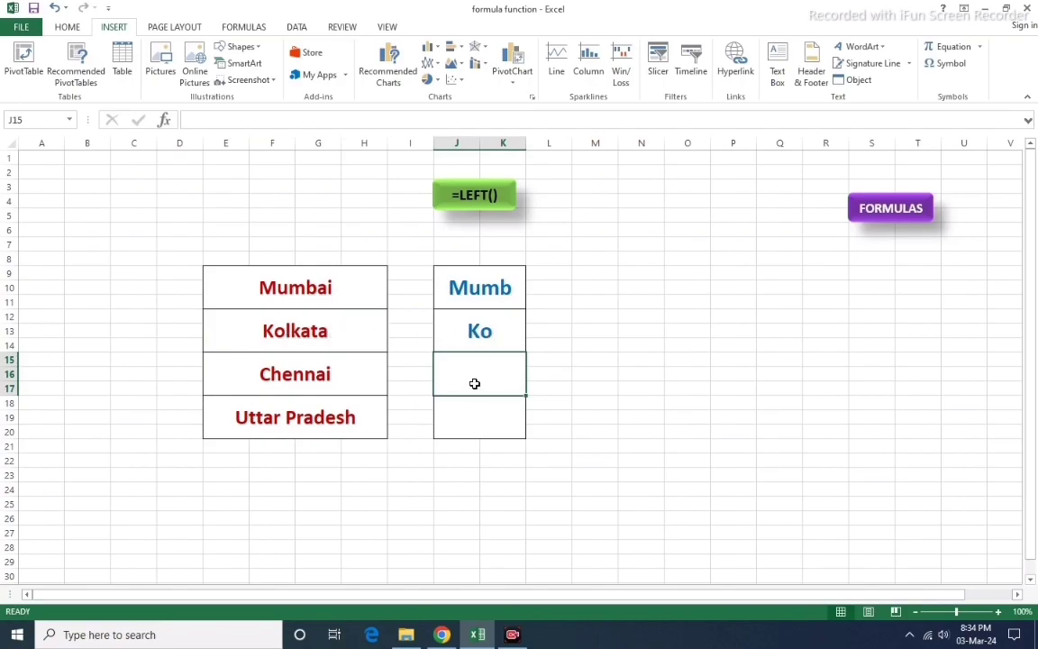
# Add =LEFT(E15,3) for Chennai (Che) and =LEFT(E18,6) for Uttar Pradesh (Uttar).
pyautogui.write('=')
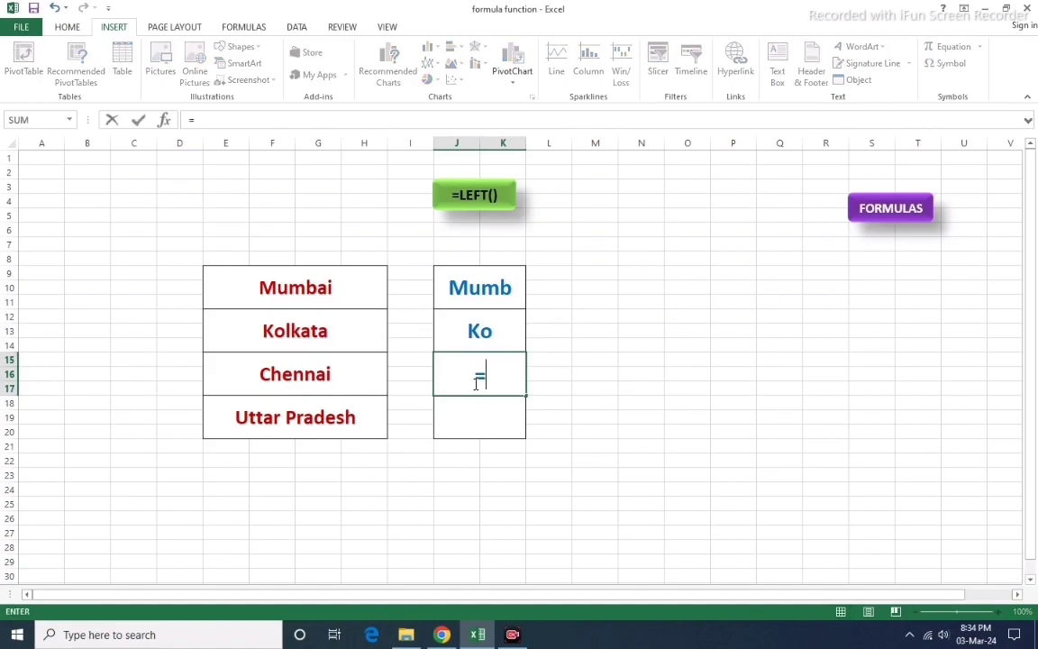
pyautogui.write('lef')
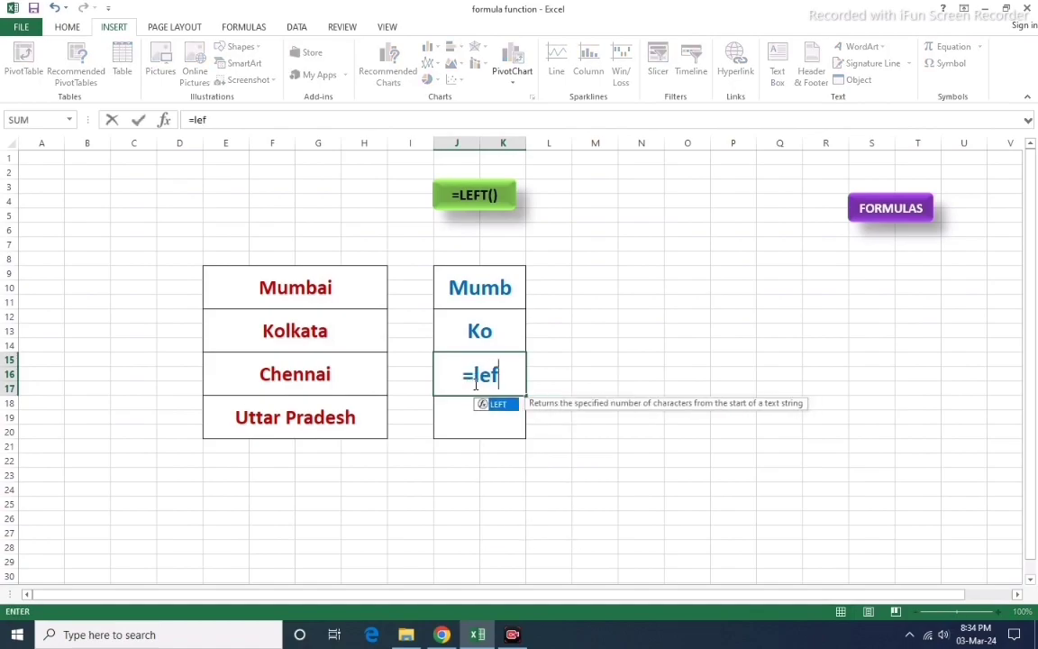
pyautogui.write('t(')
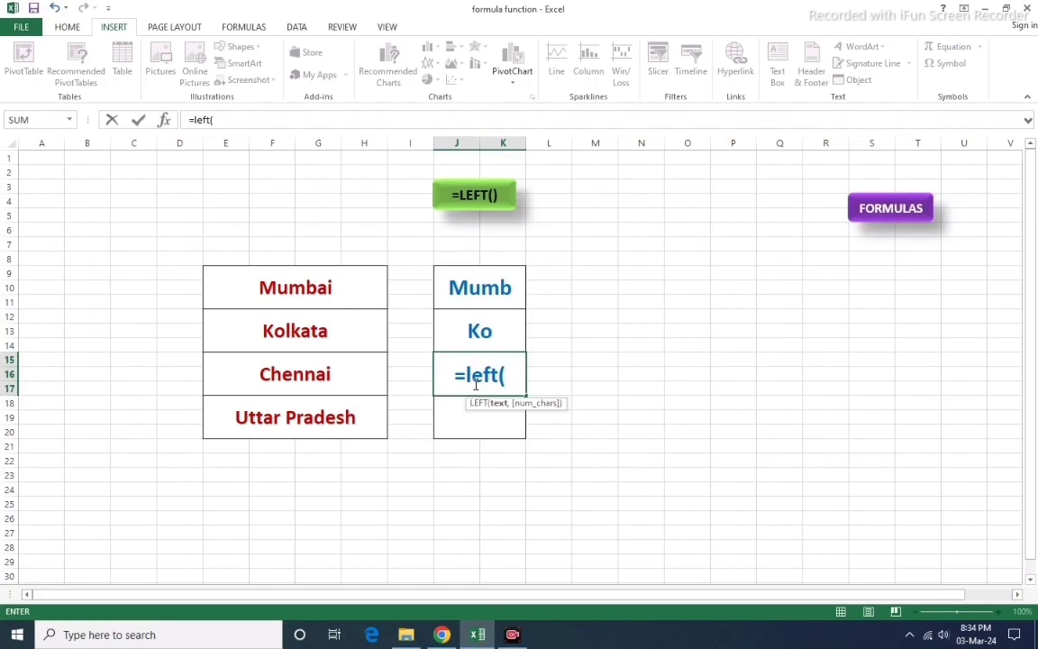
pyautogui.click(294, 379)
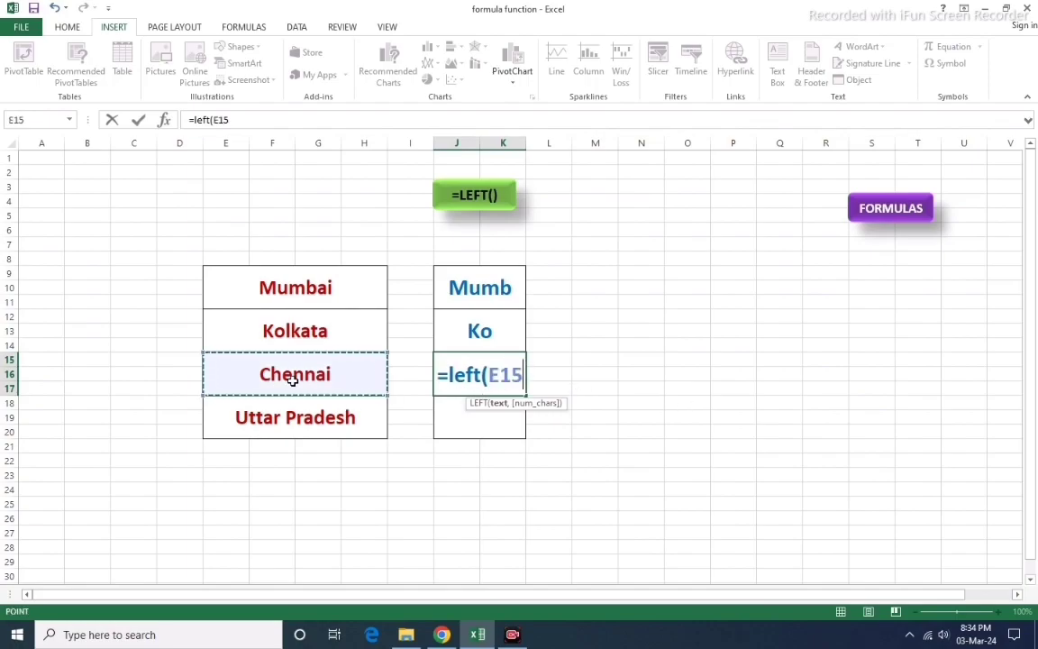
pyautogui.write(',')
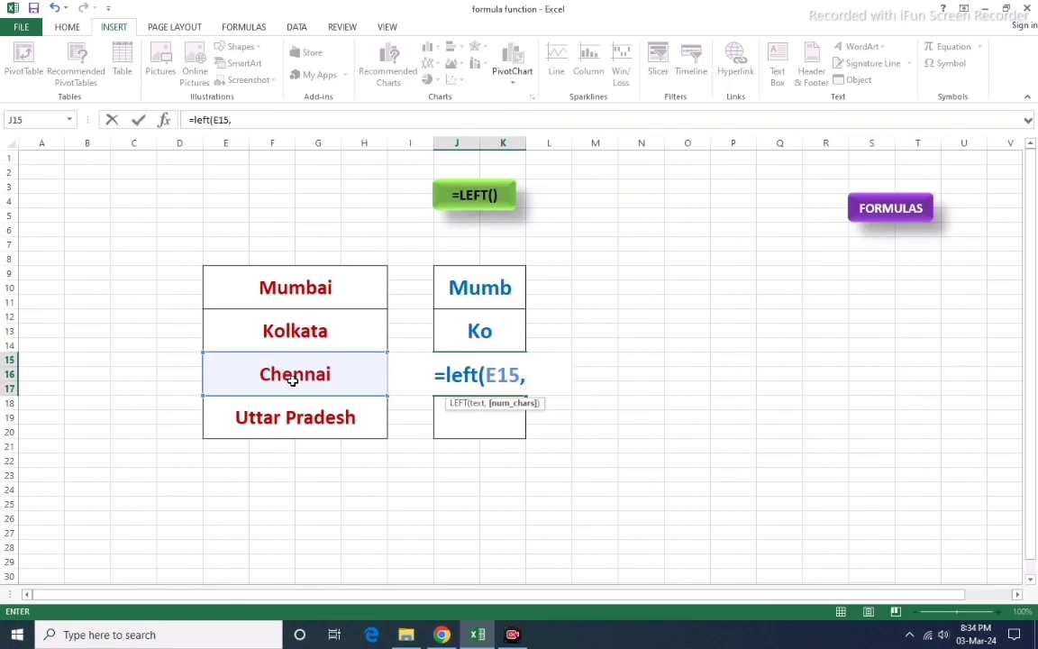
pyautogui.write('3')
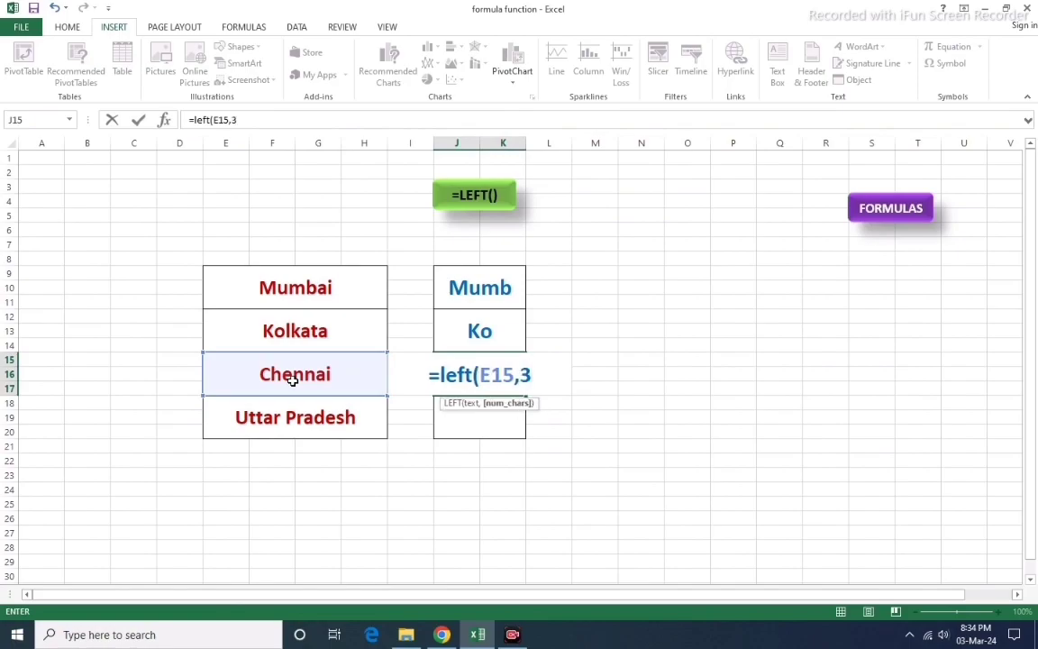
pyautogui.write(')')
pyautogui.press('Return')
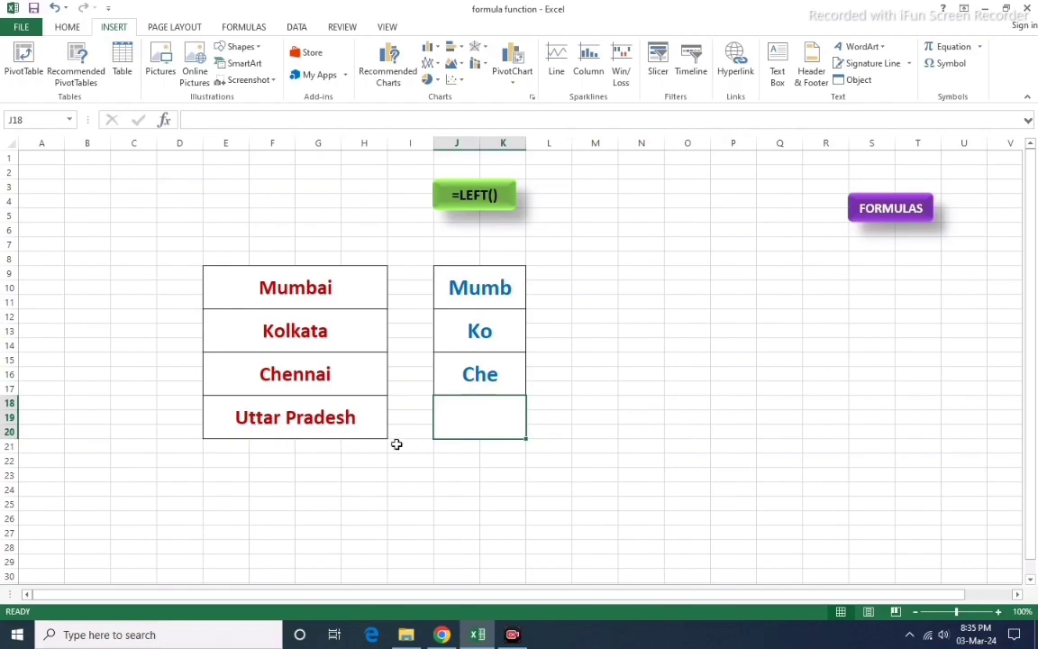
pyautogui.write('=')
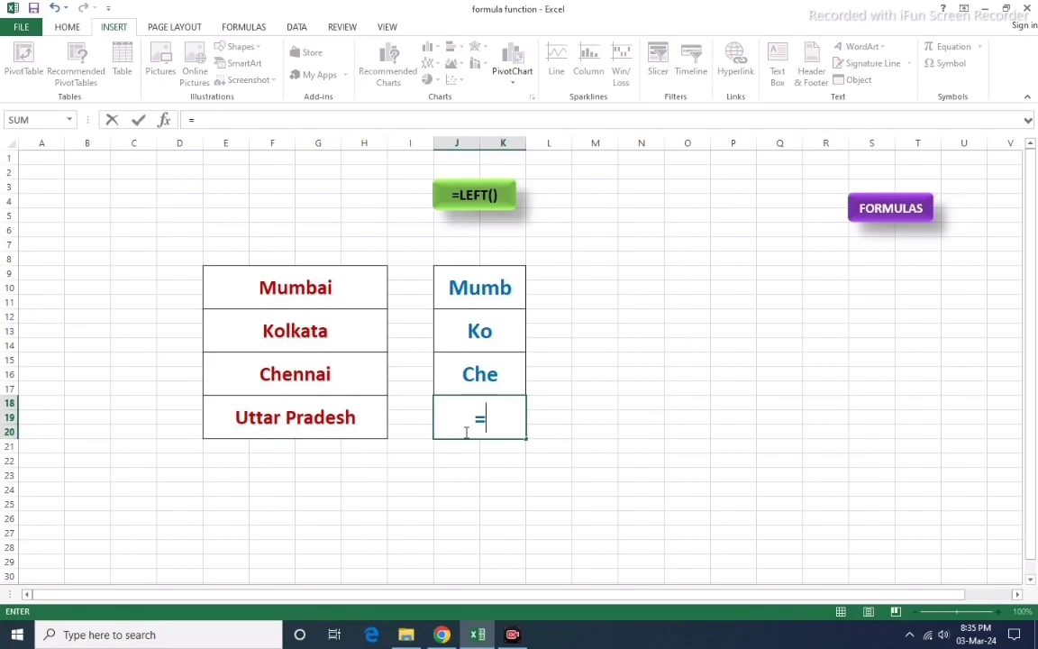
pyautogui.write('left')
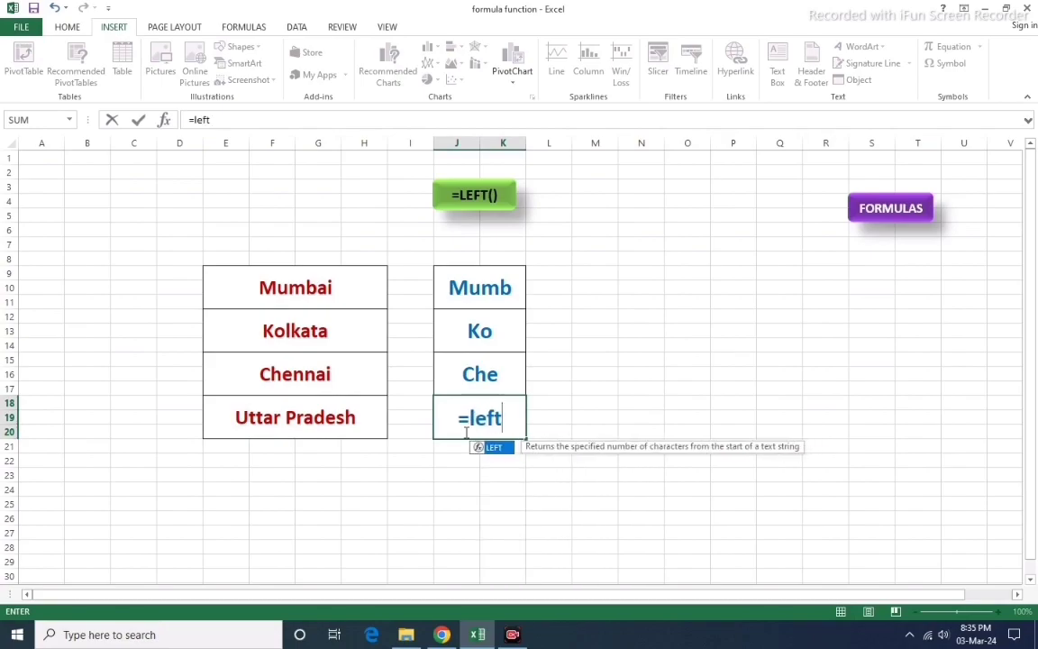
pyautogui.write('(')
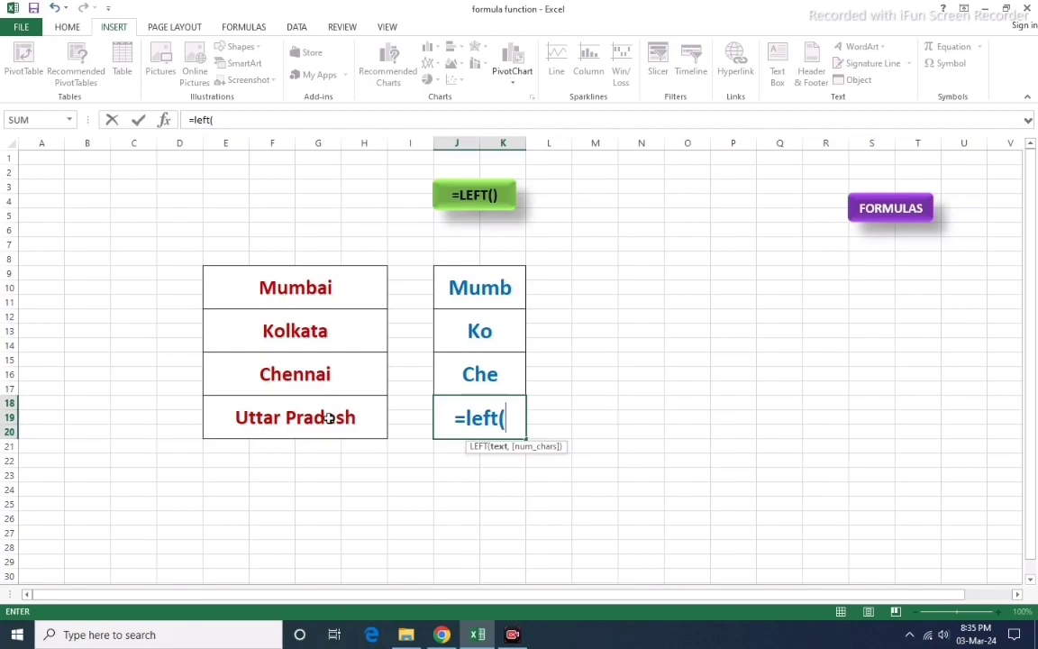
pyautogui.click(328, 417)
pyautogui.write(',6')
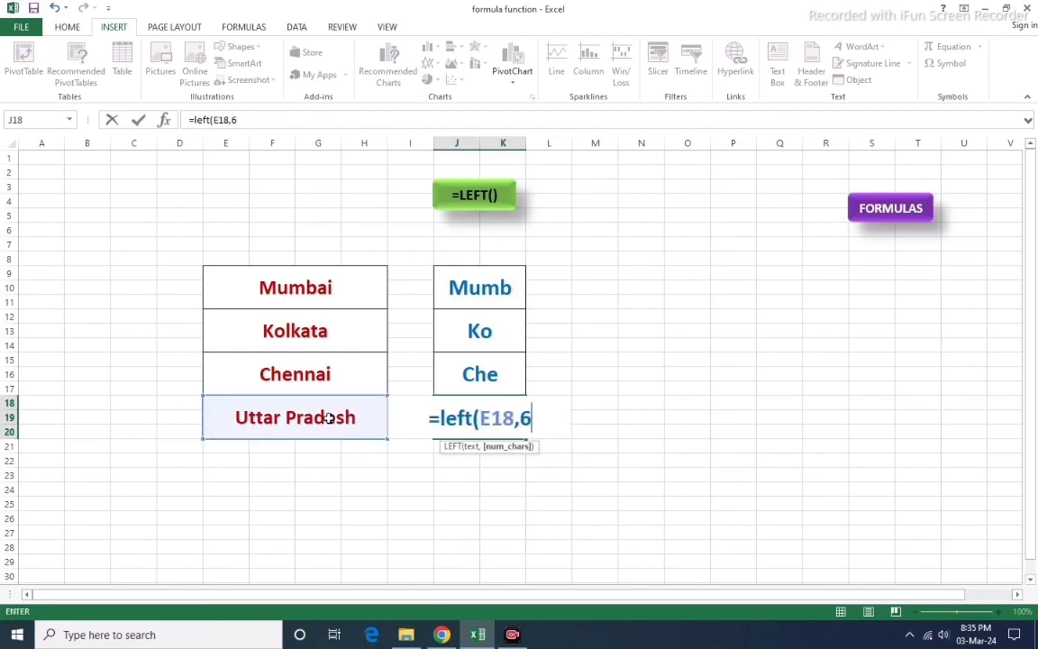
pyautogui.write(')')
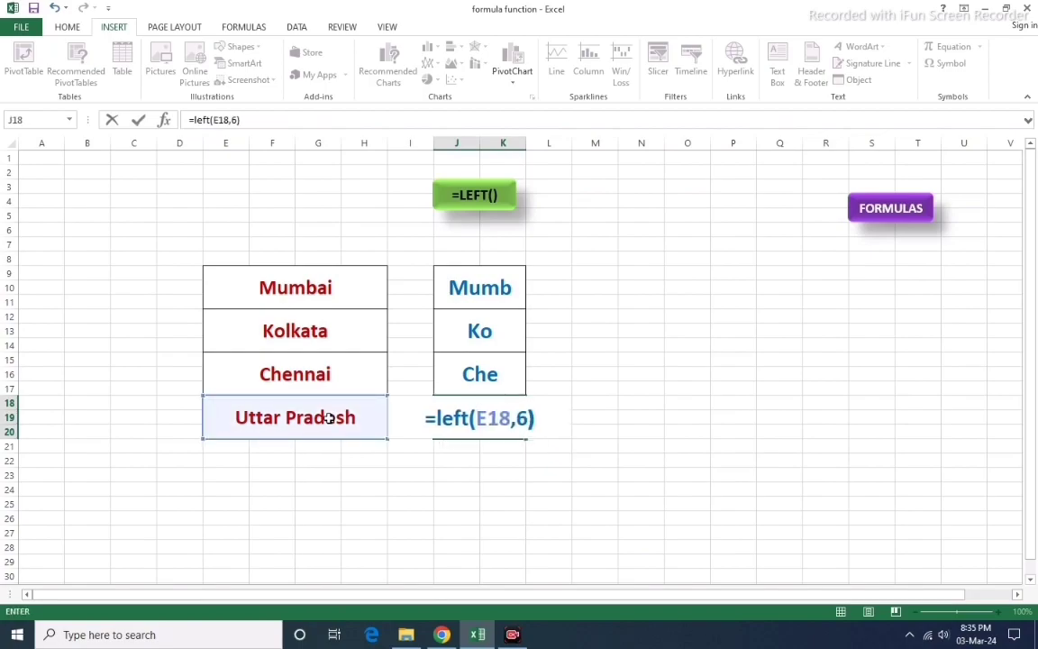
pyautogui.press('Return')
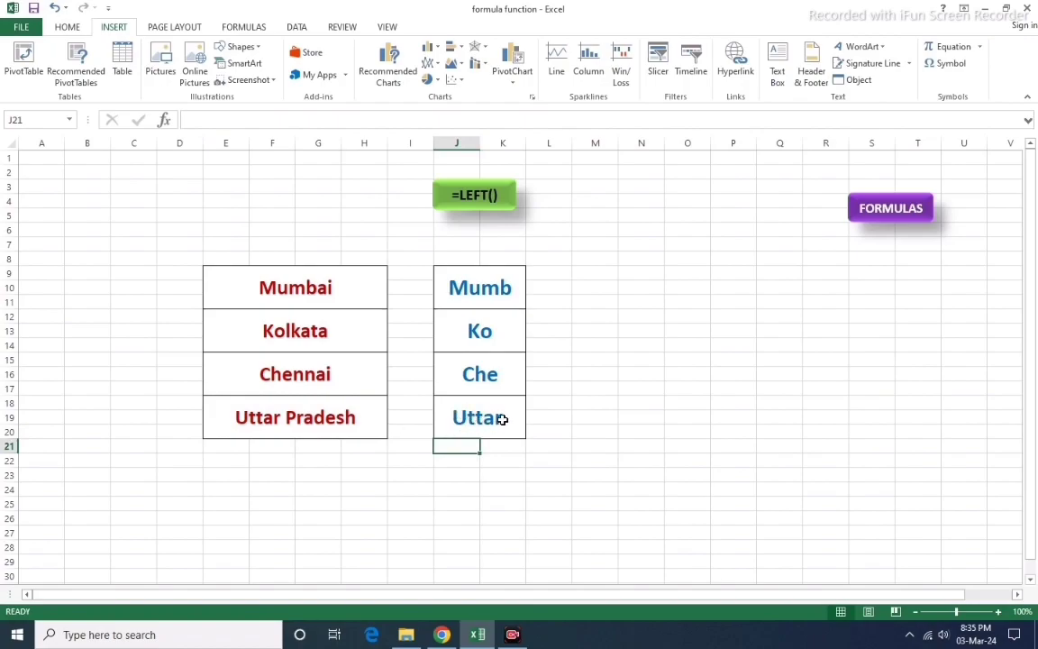
# Check the Uttar formula, then remove and restore the space in Uttar Pradesh to test the result.
pyautogui.click(497, 421)
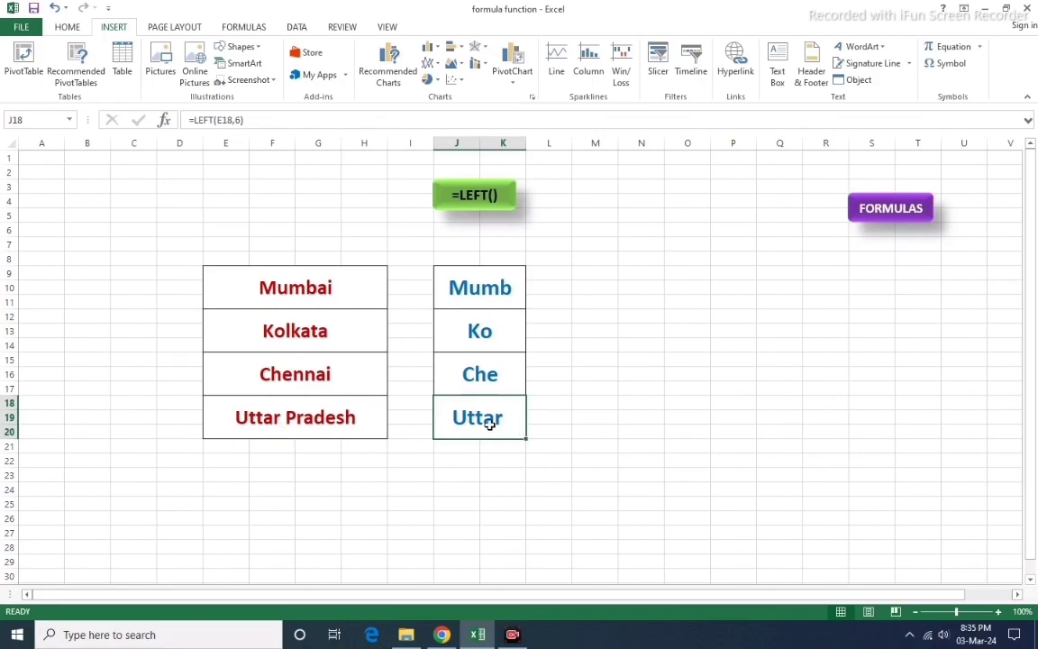
pyautogui.doubleClick(288, 416)
pyautogui.press('BackSpace')
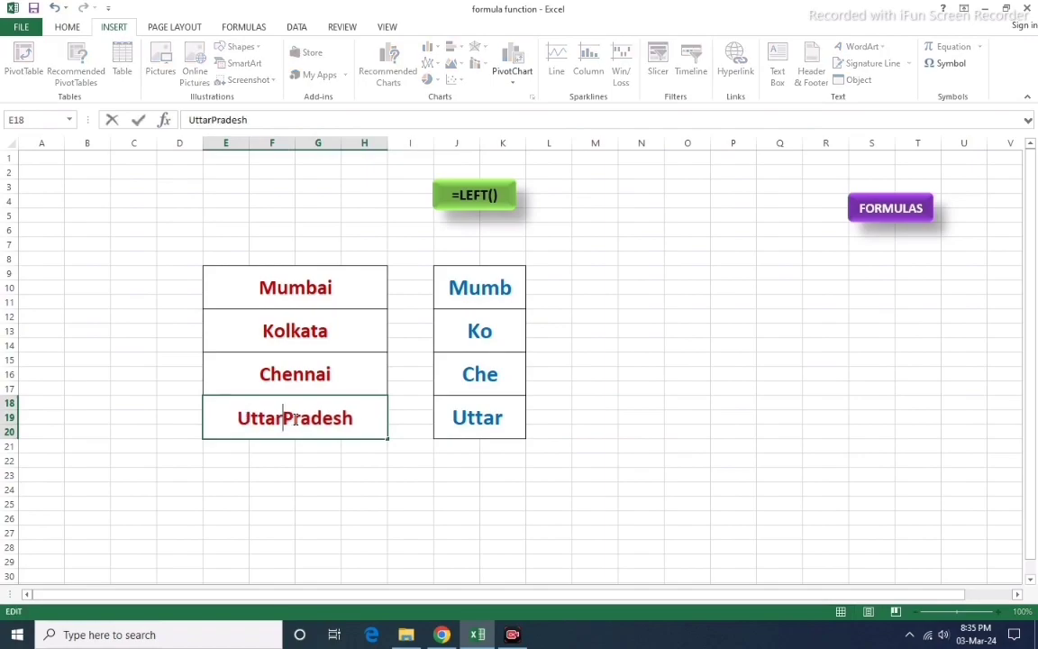
pyautogui.click(626, 534)
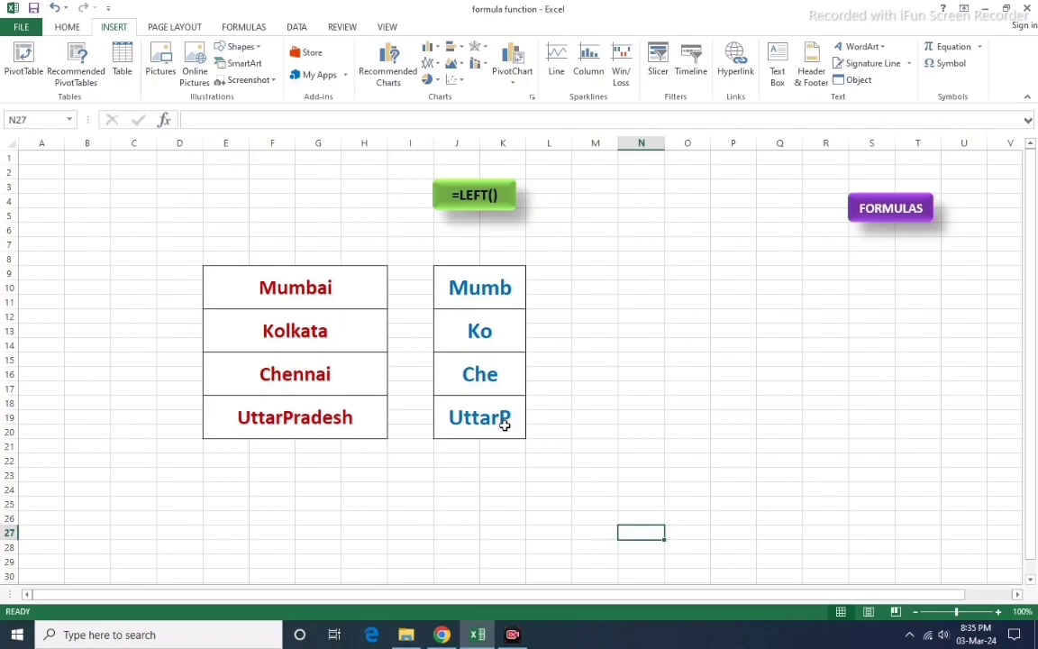
pyautogui.doubleClick(285, 417)
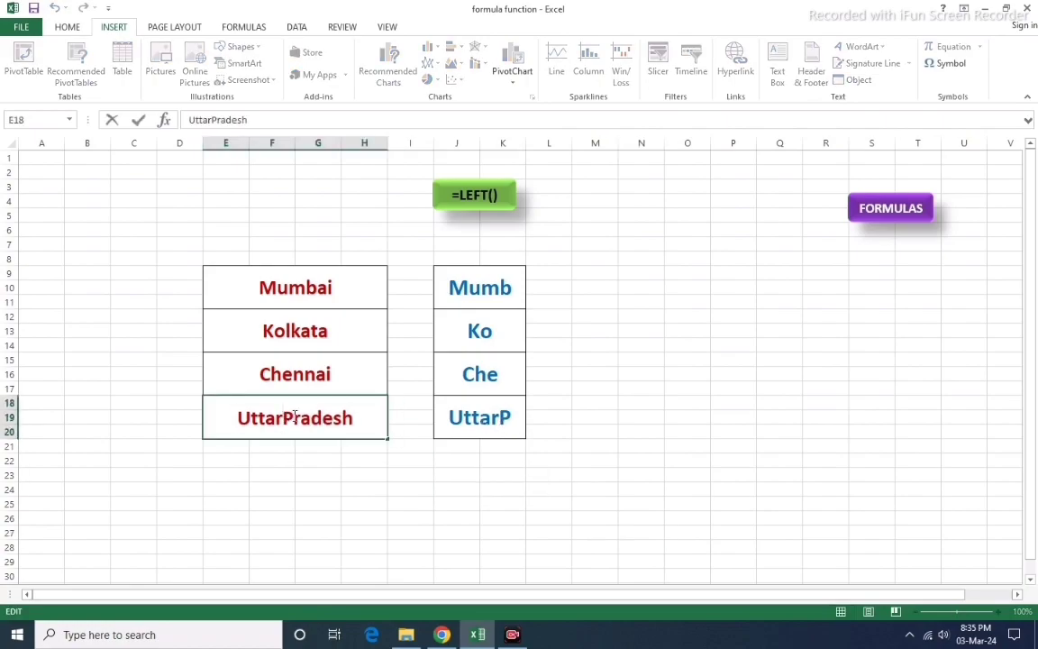
pyautogui.click(725, 489)
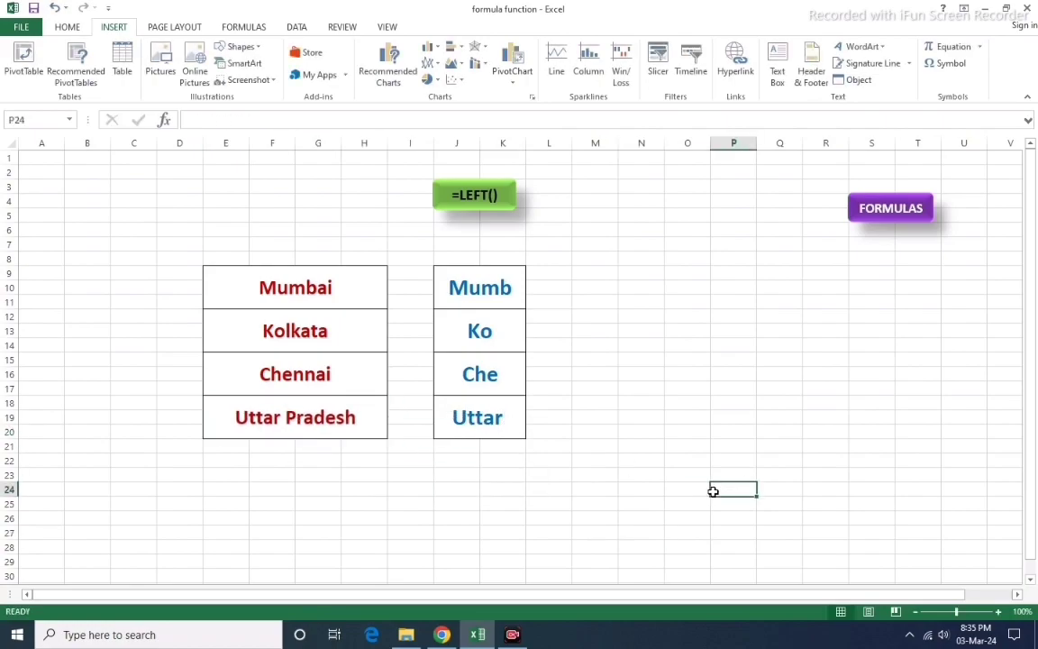
# Change J18 to =LEFT(E18,5), then retest by deleting and restoring the Uttar Pradesh space.
pyautogui.doubleClick(503, 419)
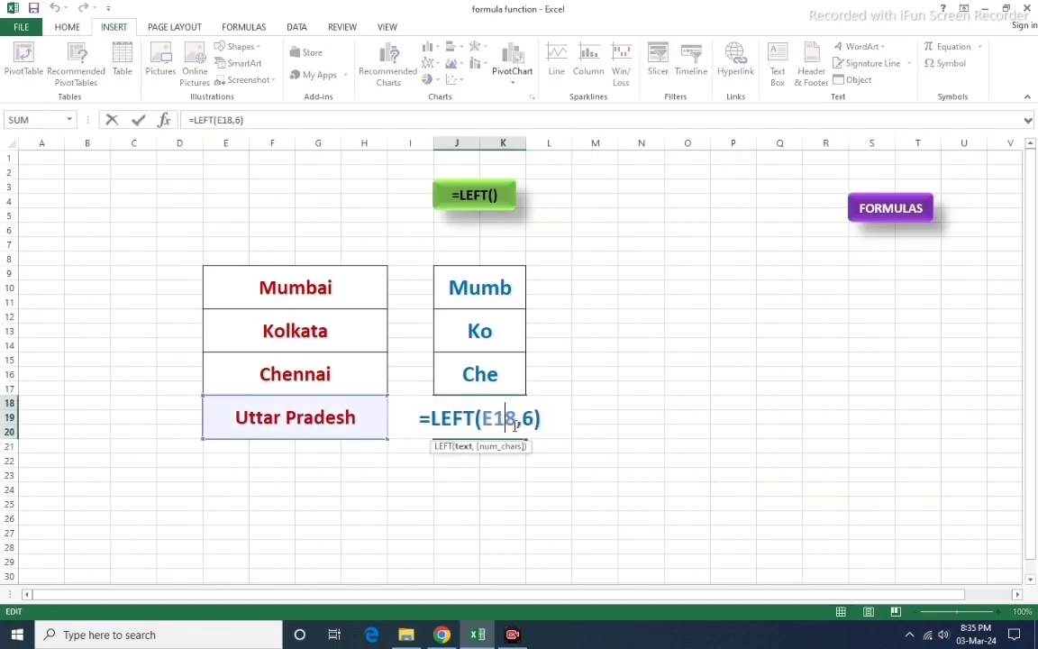
pyautogui.press('BackSpace')
pyautogui.write('5')
pyautogui.press('Return')
pyautogui.doubleClick(286, 419)
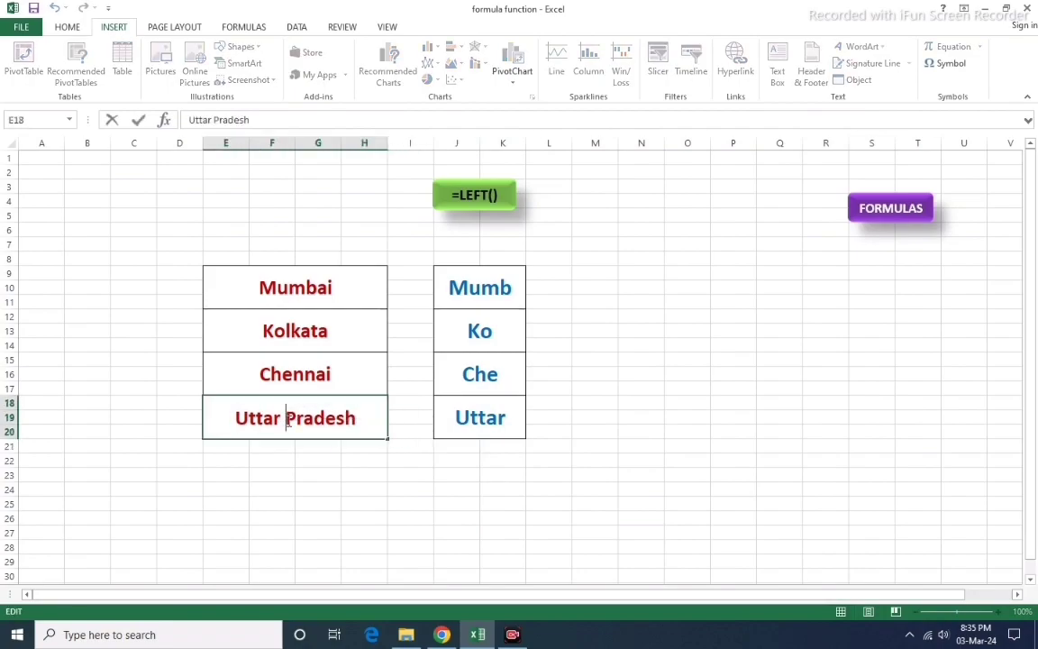
pyautogui.press('BackSpace')
pyautogui.click(427, 488)
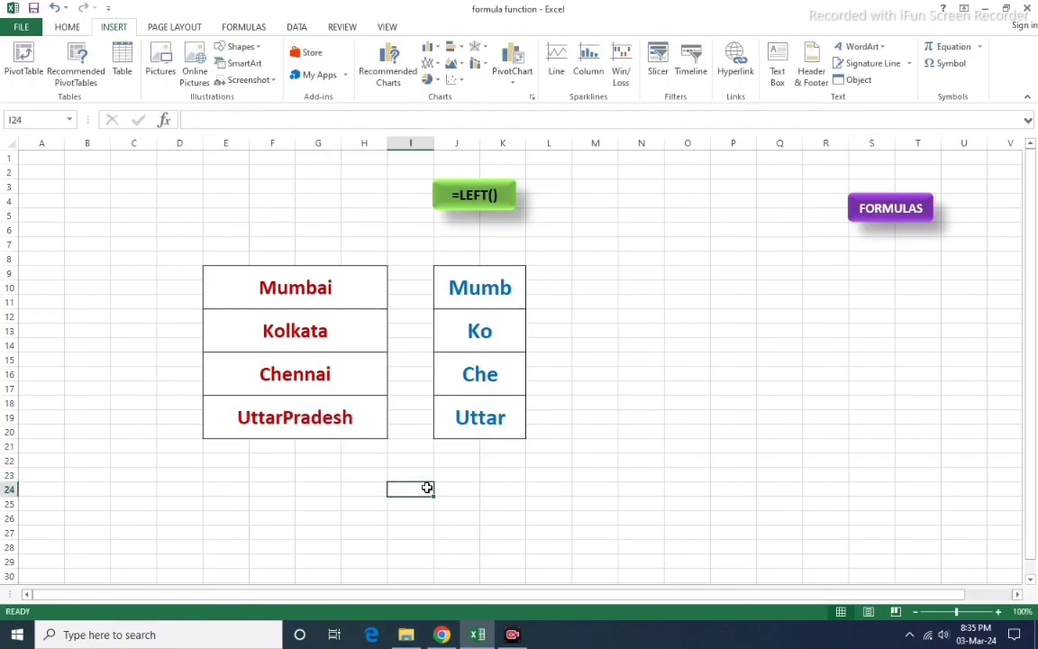
pyautogui.doubleClick(286, 417)
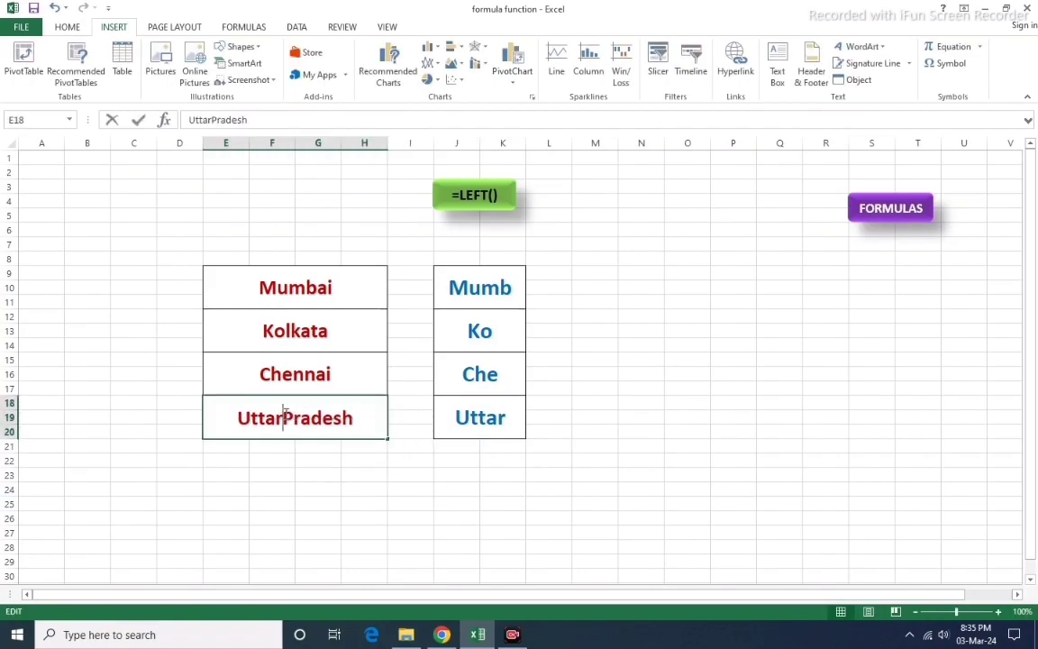
pyautogui.click(702, 418)
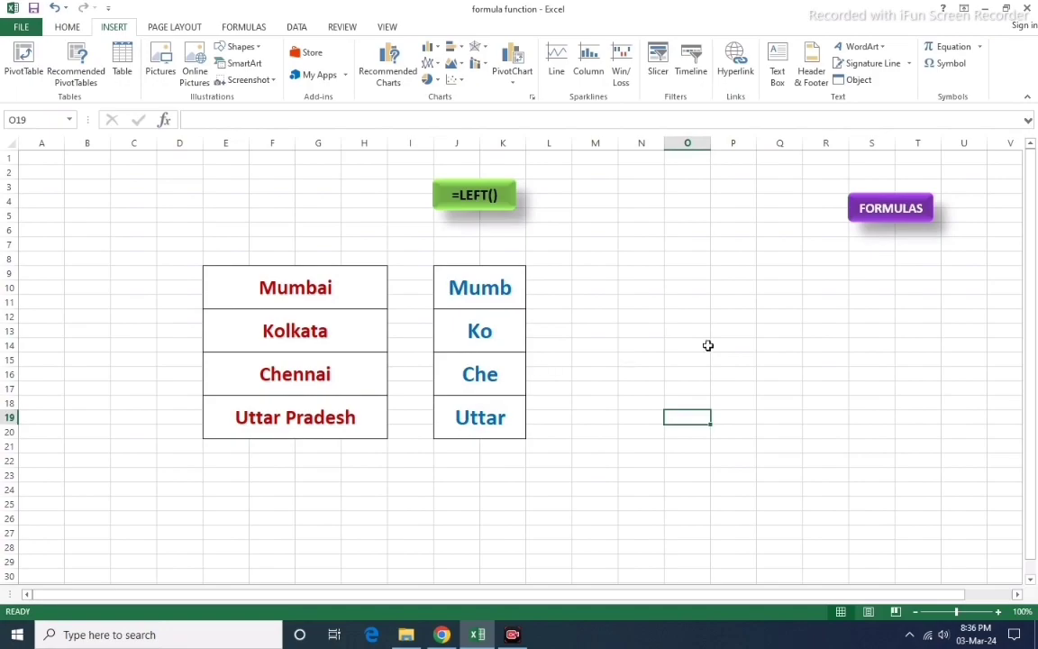
# Go through the FORMULAS index to the RIGHT example sheet with Chhattisgarh, Rajasthan, Gujarat and West Bengal.
pyautogui.click(894, 210)
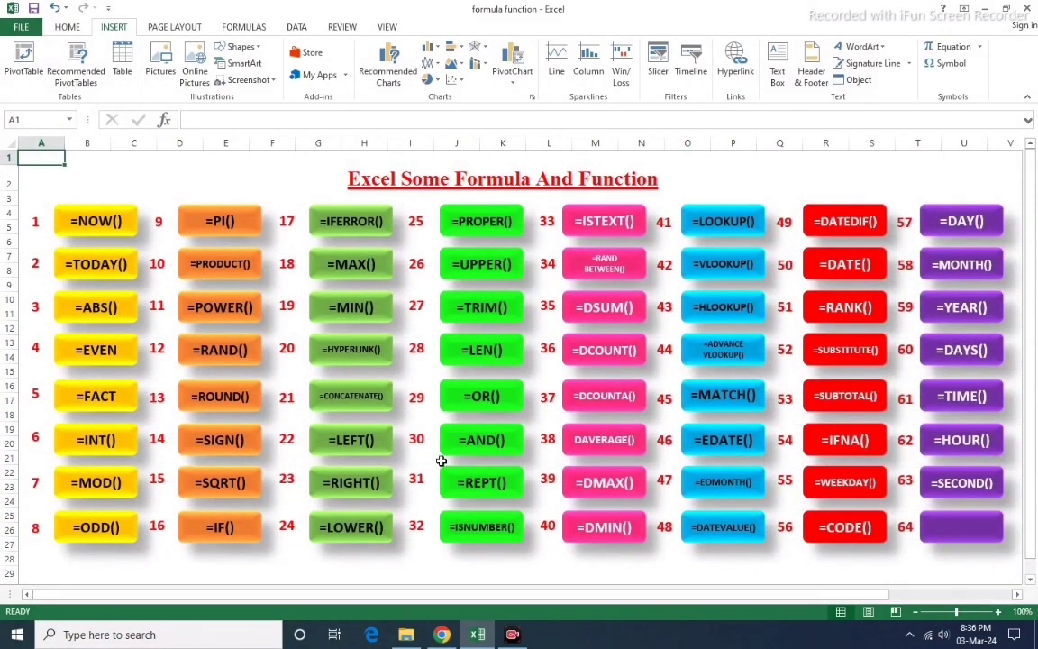
pyautogui.click(352, 483)
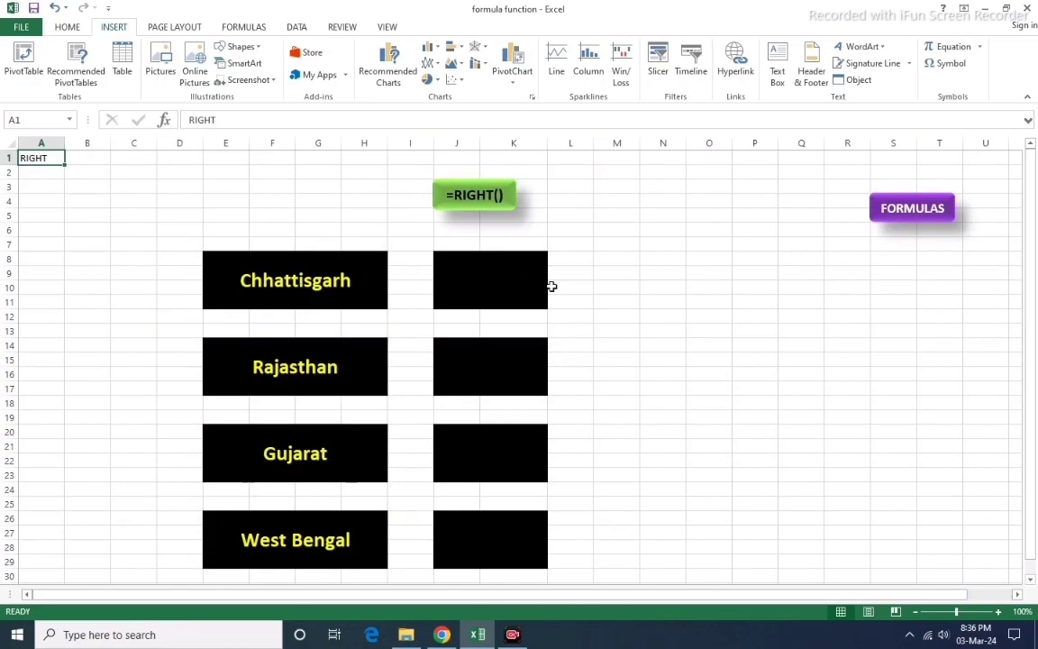
# Enter RIGHT formulas taking 7 characters of Chhattisgarh (tisgarh) and 2 of Rajasthan (an, =RIGHT(E14,2)).
pyautogui.click(519, 286)
pyautogui.write('=')
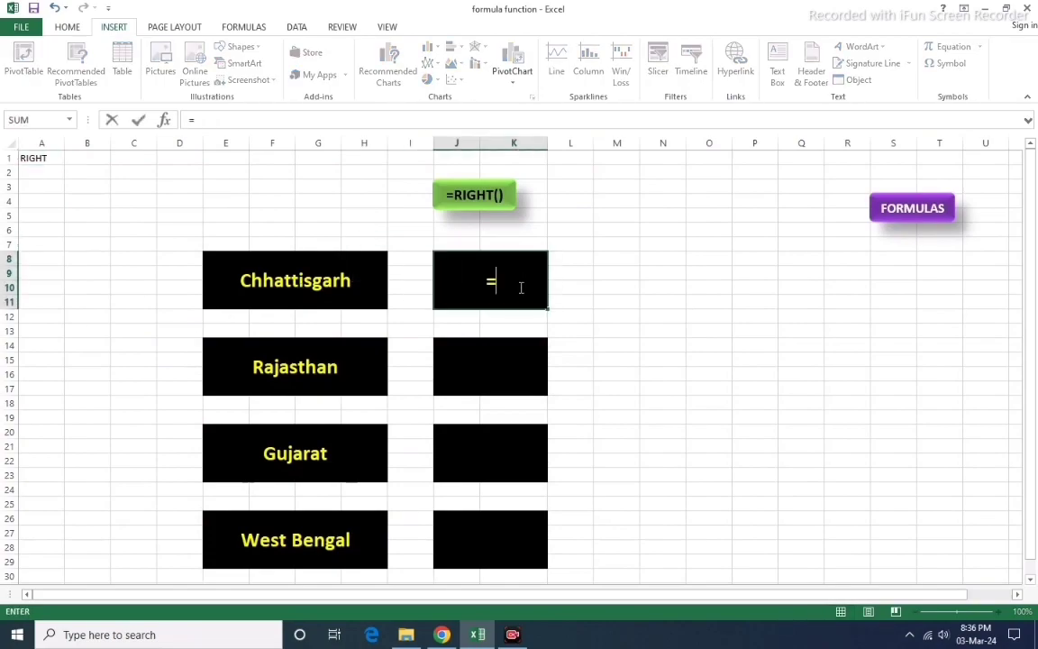
pyautogui.write('righ')
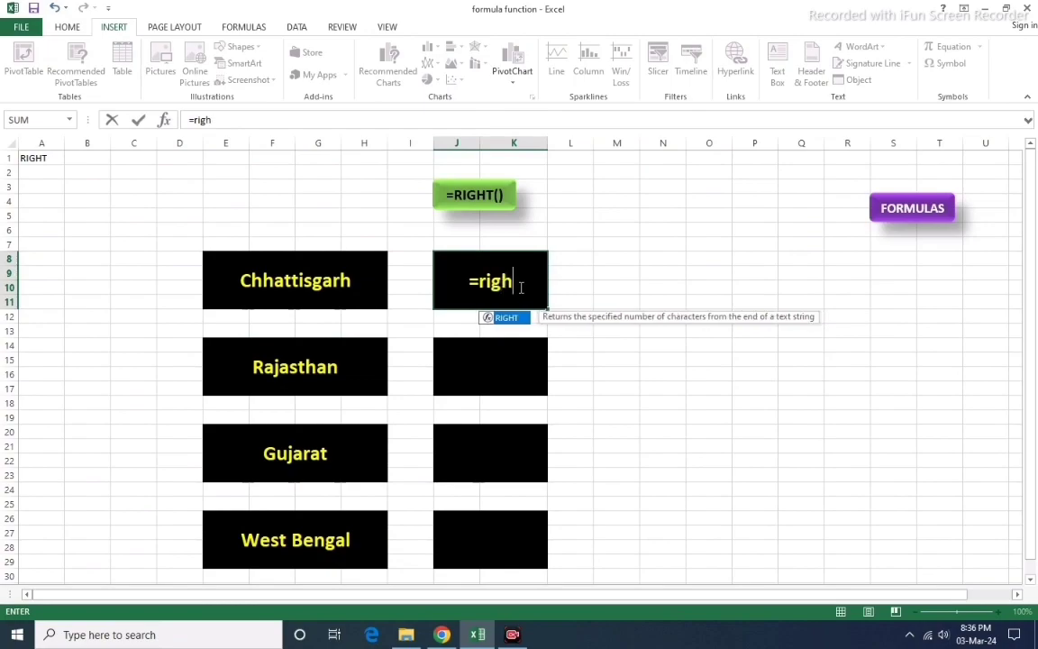
pyautogui.write('t(')
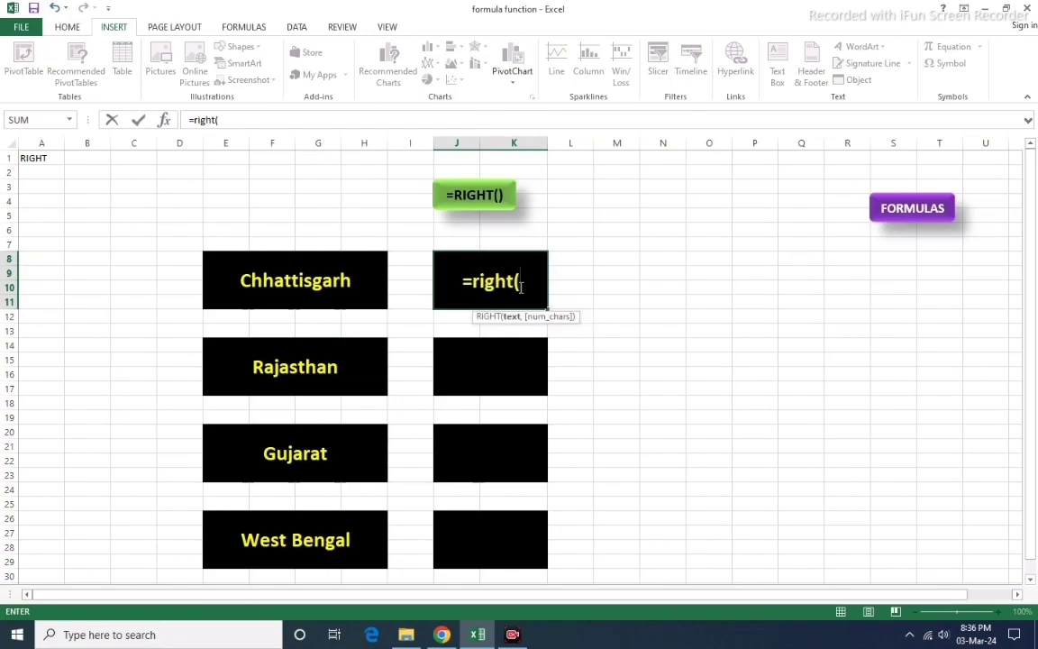
pyautogui.click(343, 267)
pyautogui.write(',')
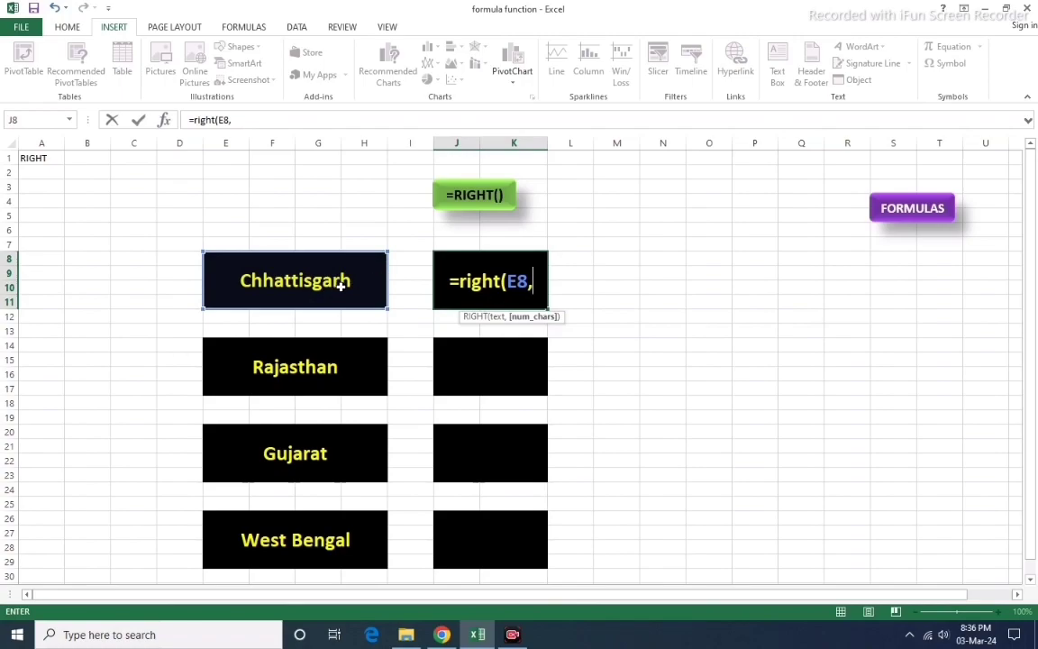
pyautogui.write('7')
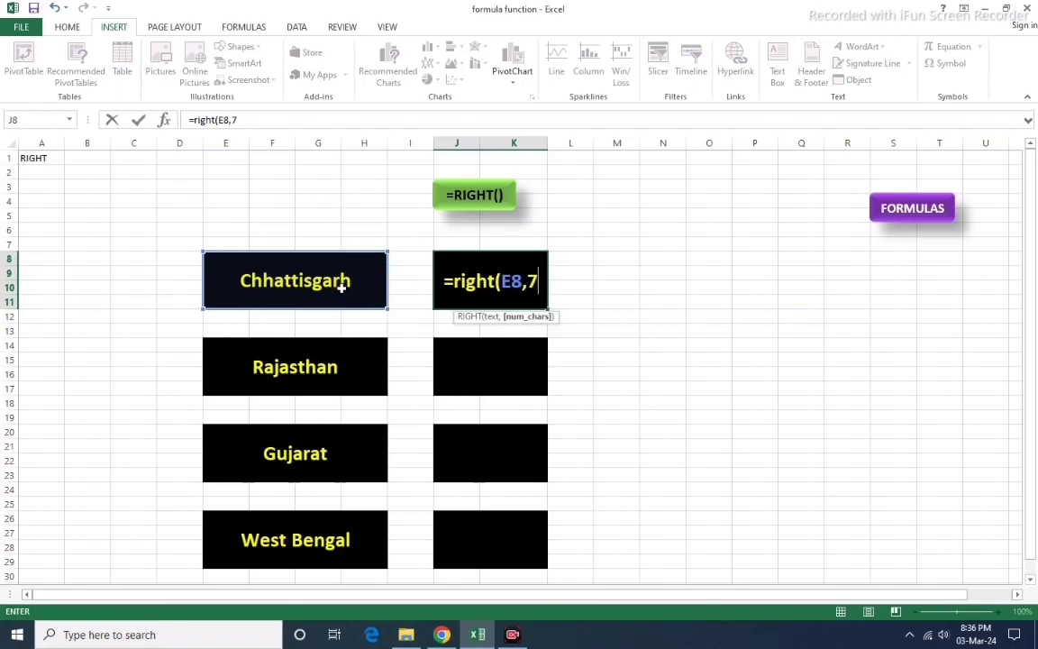
pyautogui.write(')')
pyautogui.press('Return')
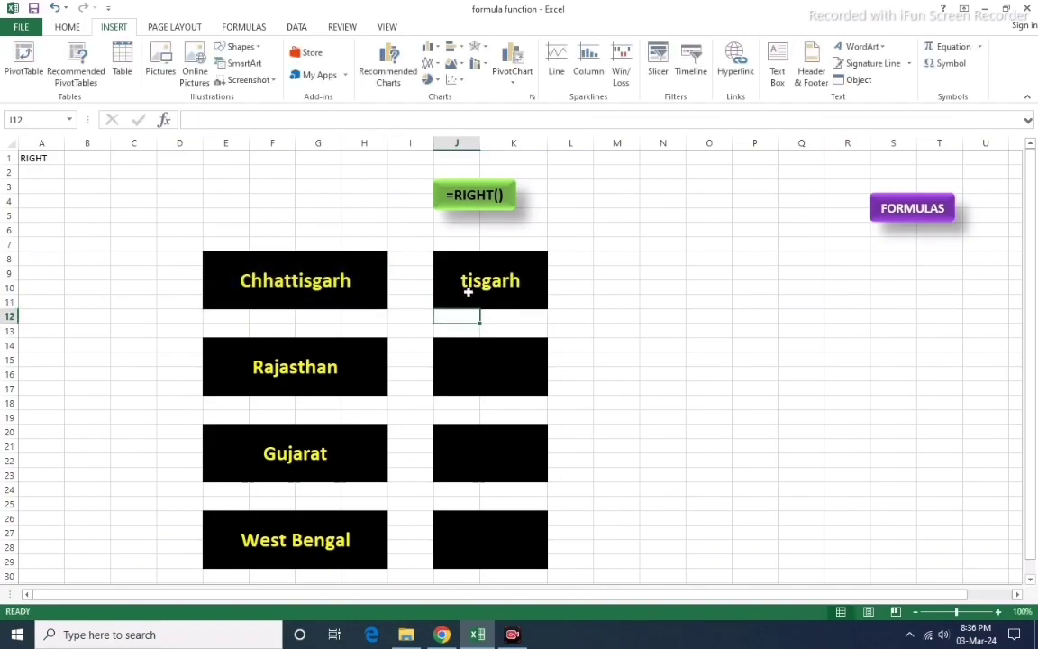
pyautogui.click(475, 361)
pyautogui.write('=')
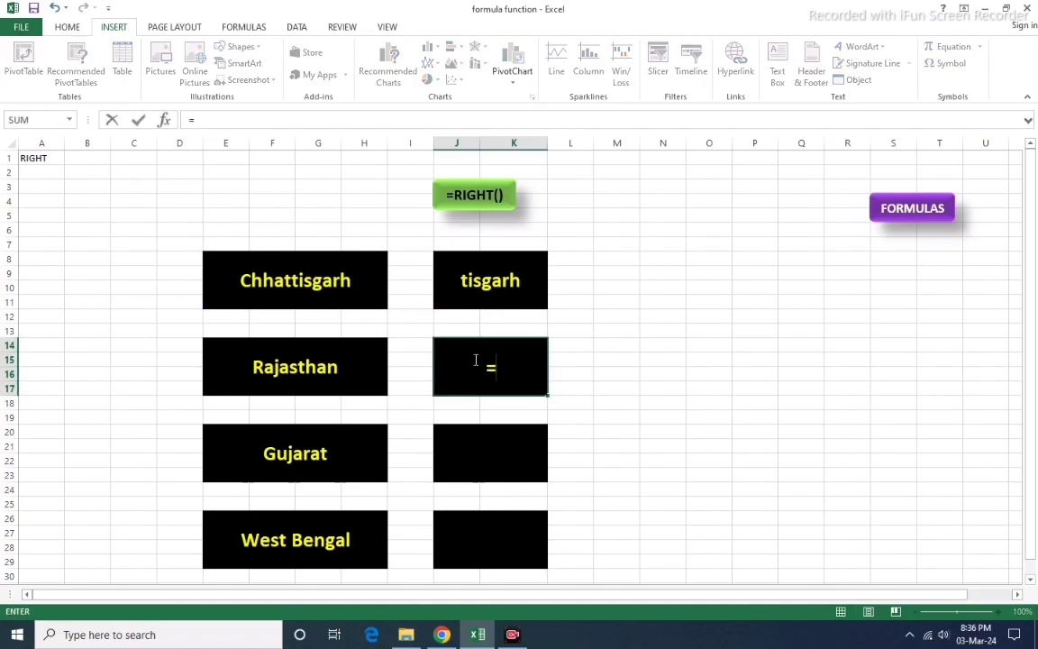
pyautogui.write('righ')
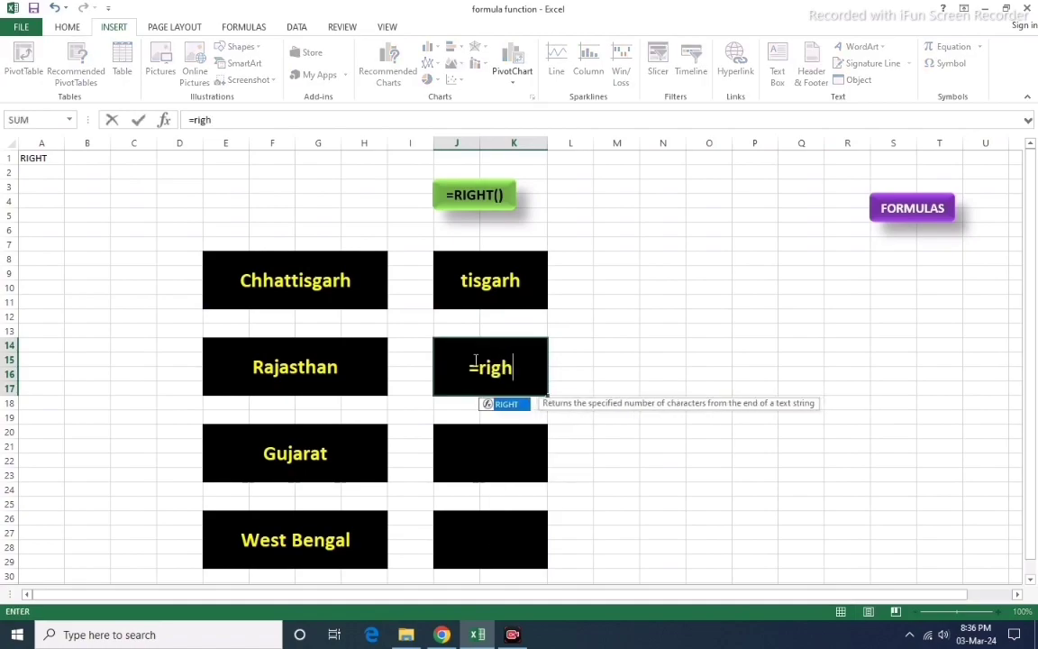
pyautogui.write('t(')
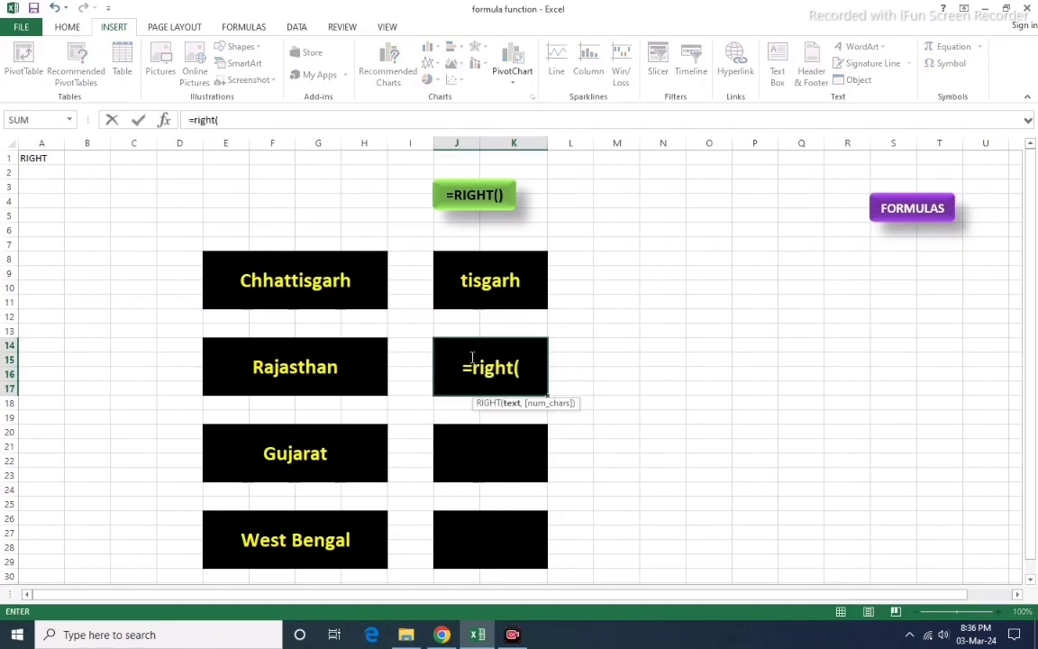
pyautogui.click(337, 363)
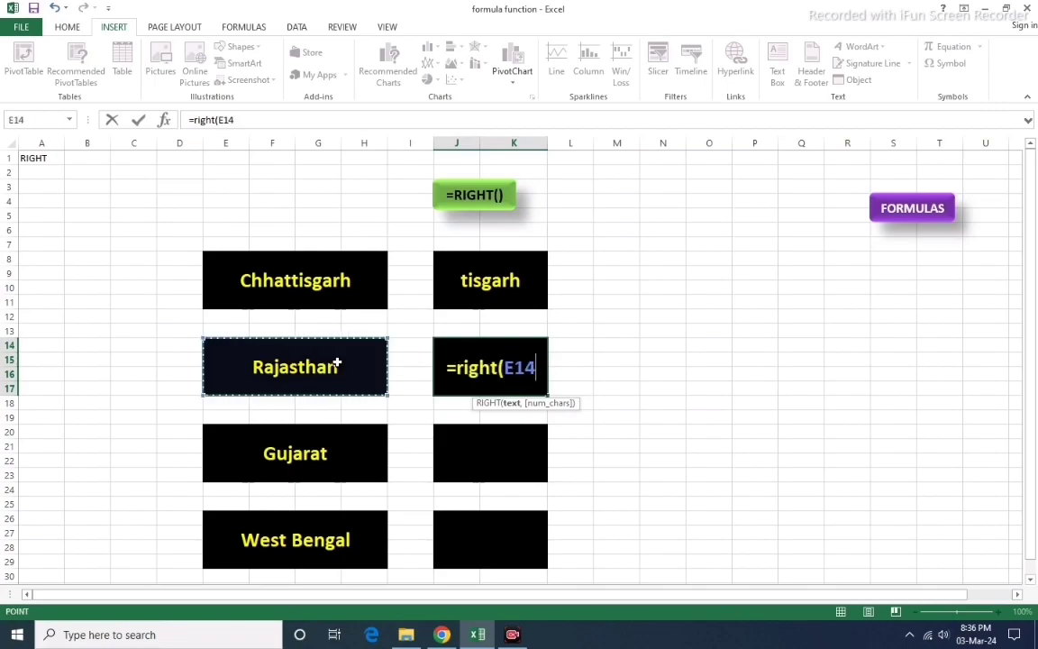
pyautogui.write(',')
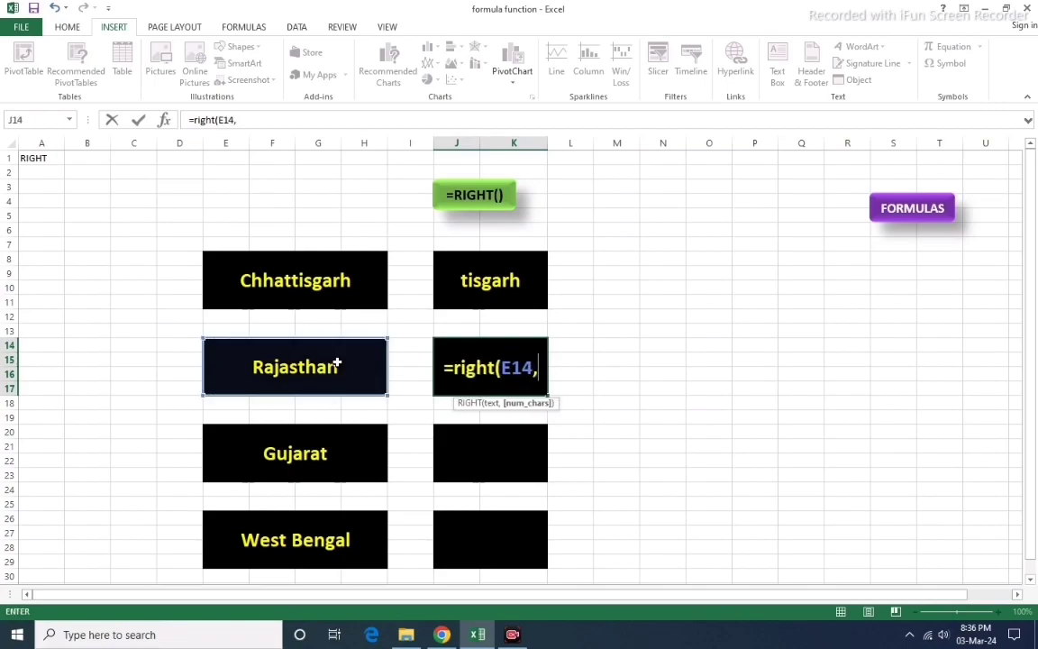
pyautogui.write('2)')
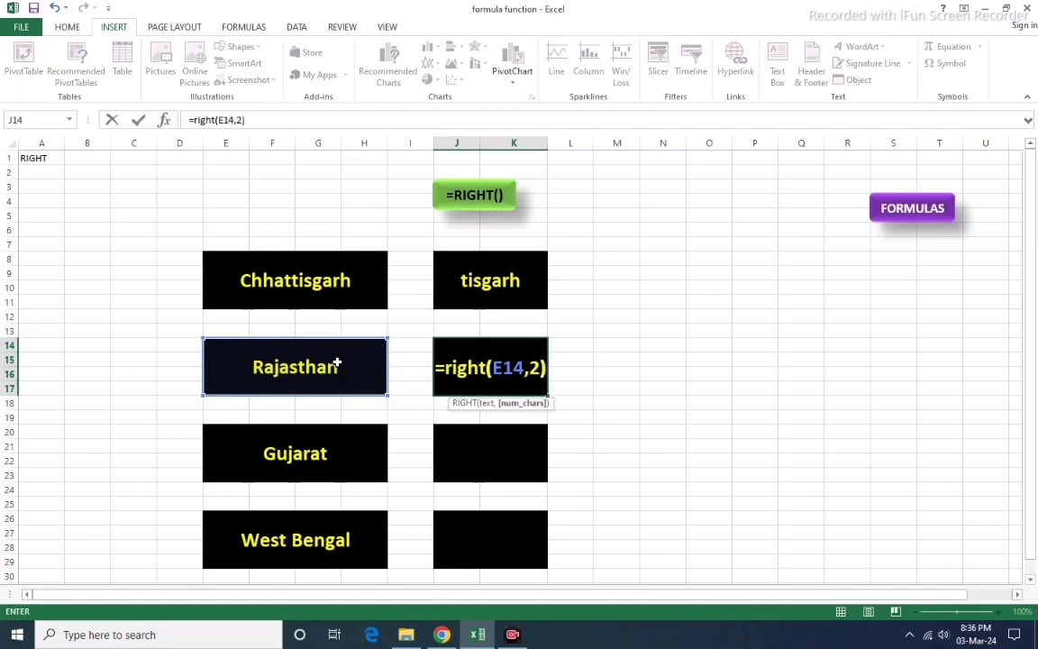
pyautogui.press('Return')
# Enter =RIGHT(E20,7) for Gujarat and =RIGHT(E26,7) for West Bengal.
pyautogui.click(483, 458)
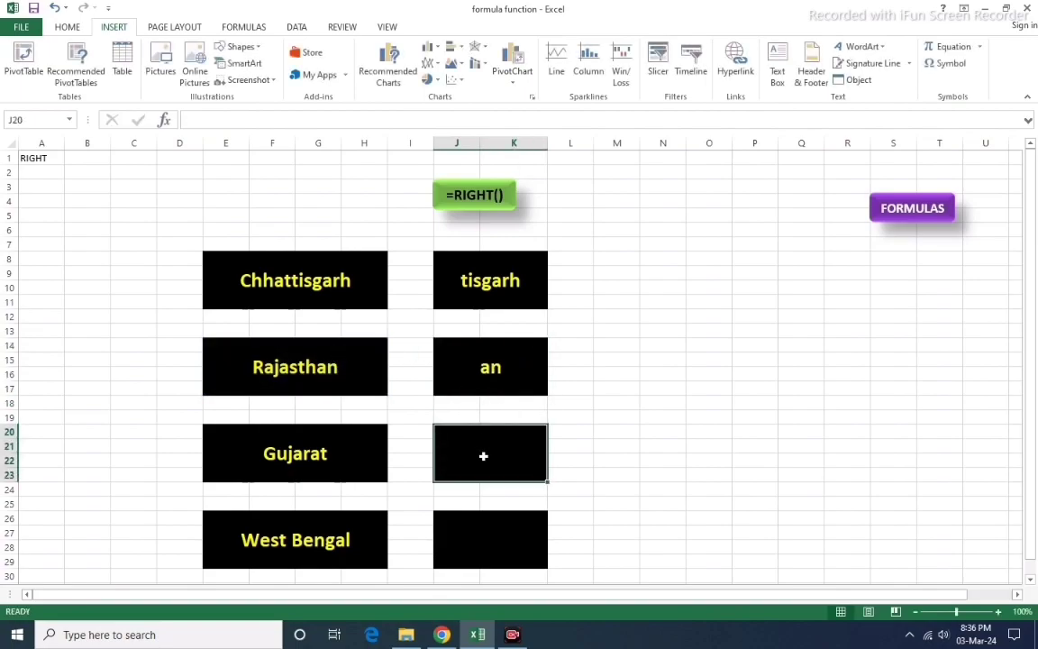
pyautogui.write('=')
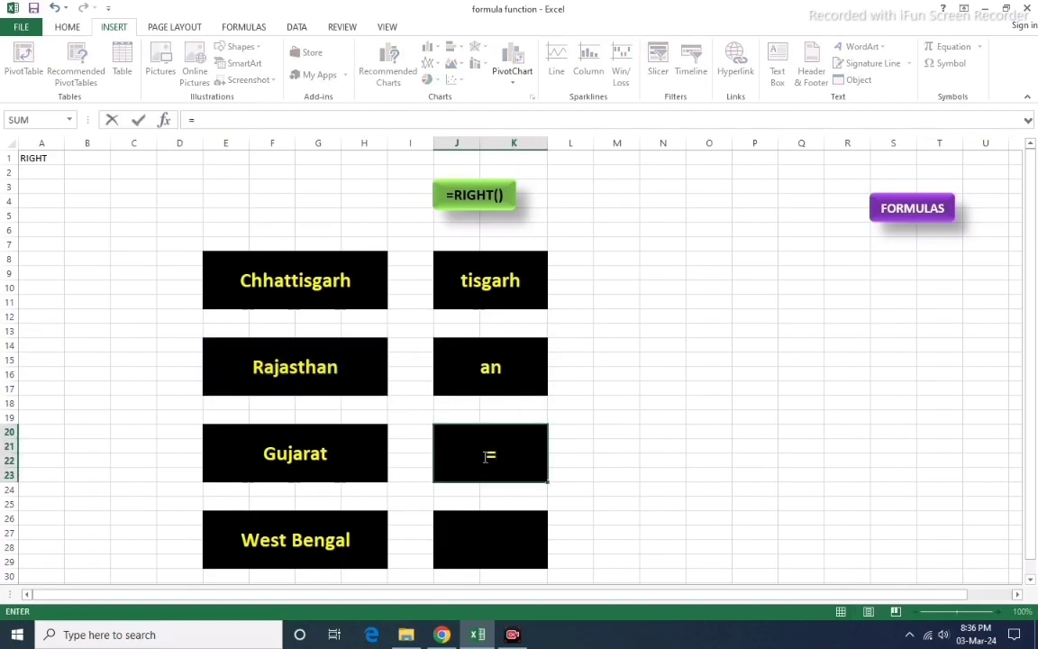
pyautogui.write('righ')
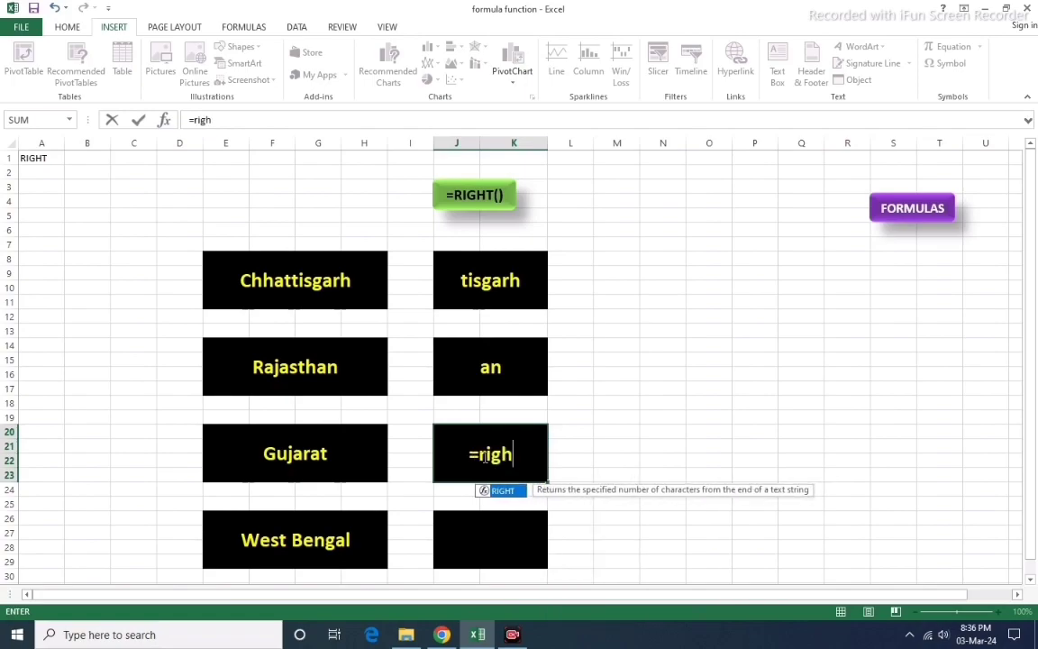
pyautogui.write('t(')
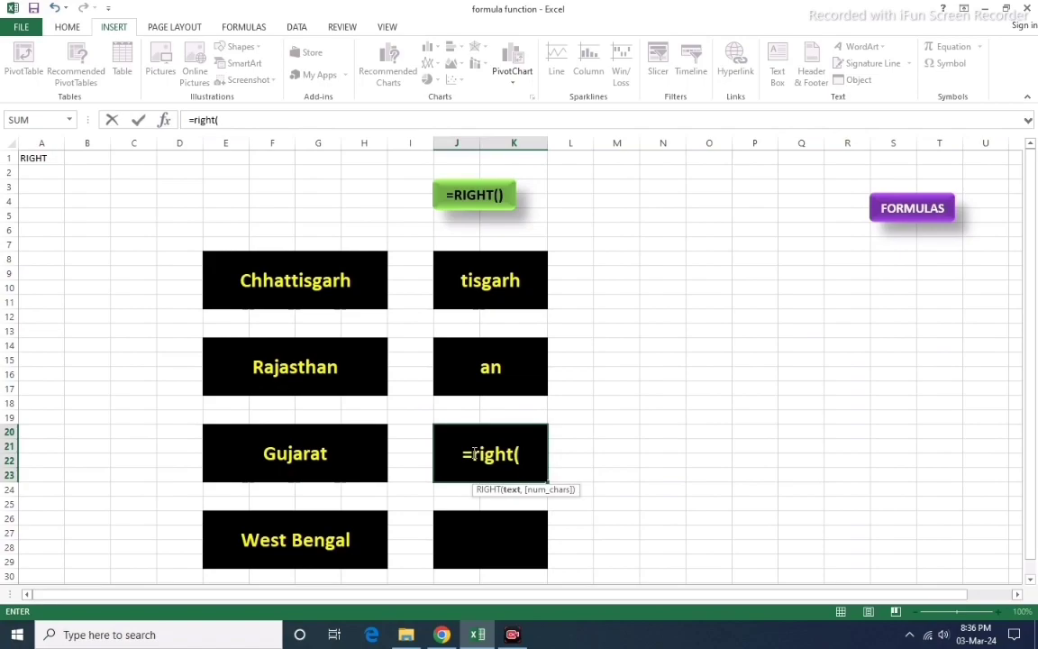
pyautogui.write('5')
pyautogui.press('BackSpace')
pyautogui.click(305, 453)
pyautogui.write(',')
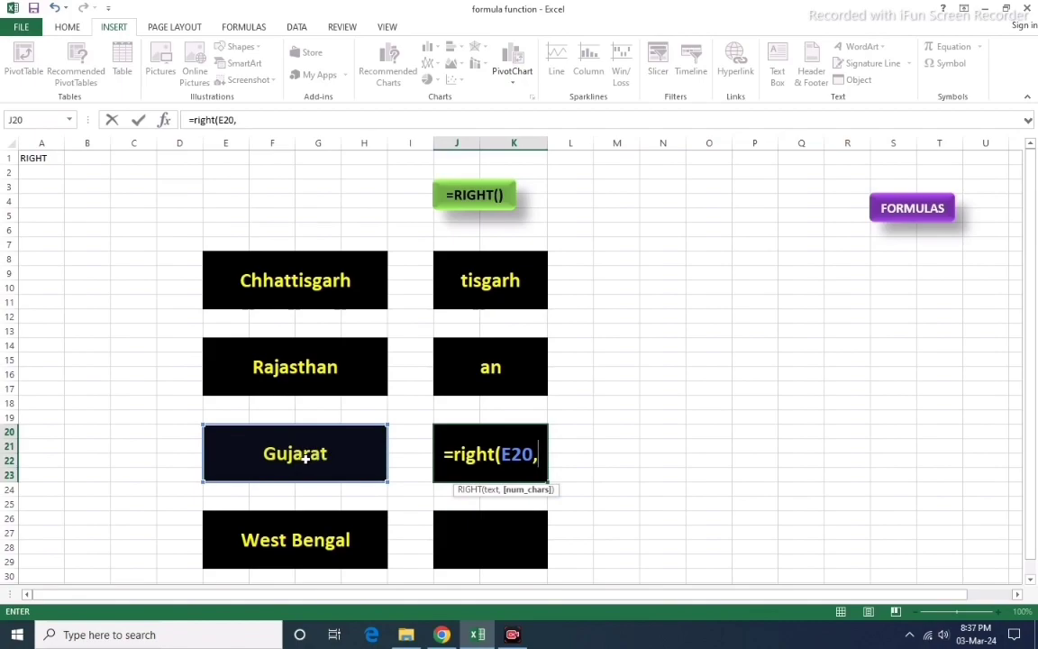
pyautogui.write('7')
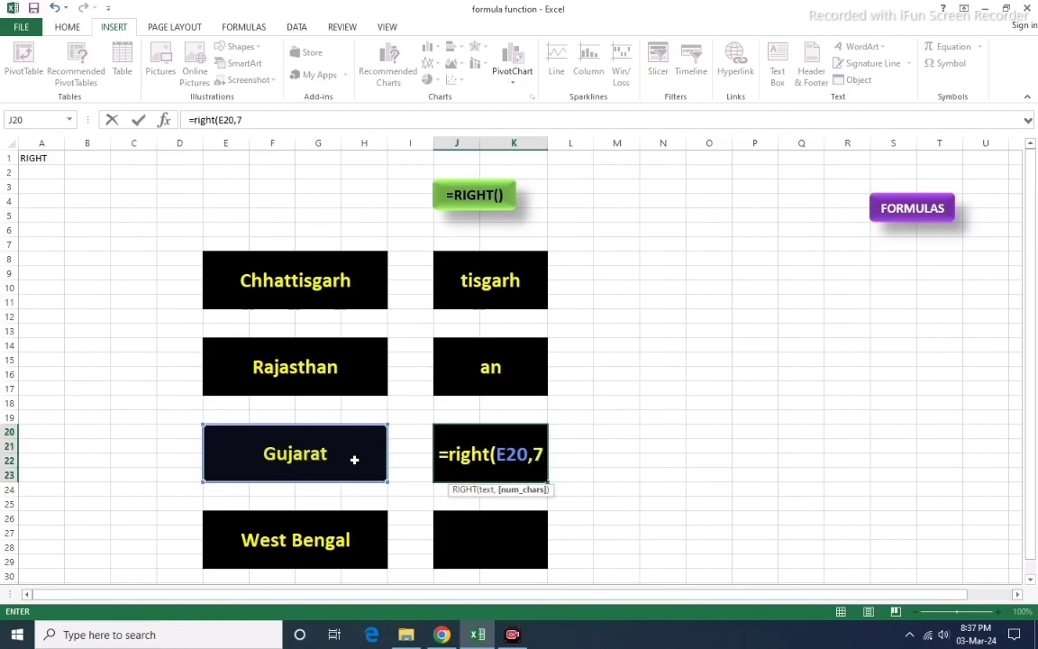
pyautogui.write(')')
pyautogui.press('Return')
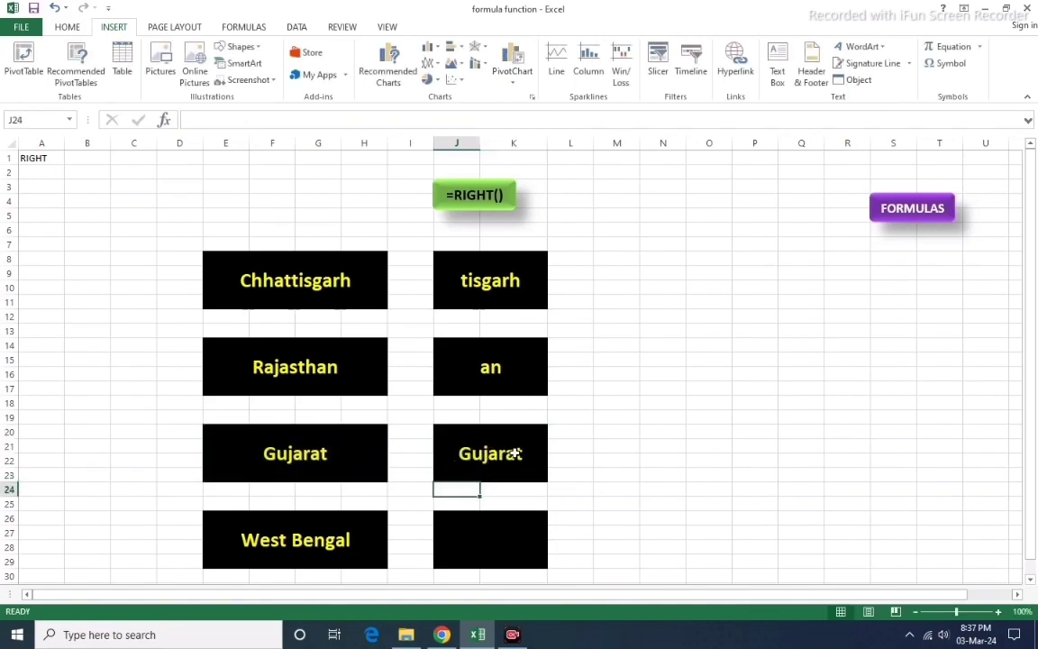
pyautogui.click(484, 542)
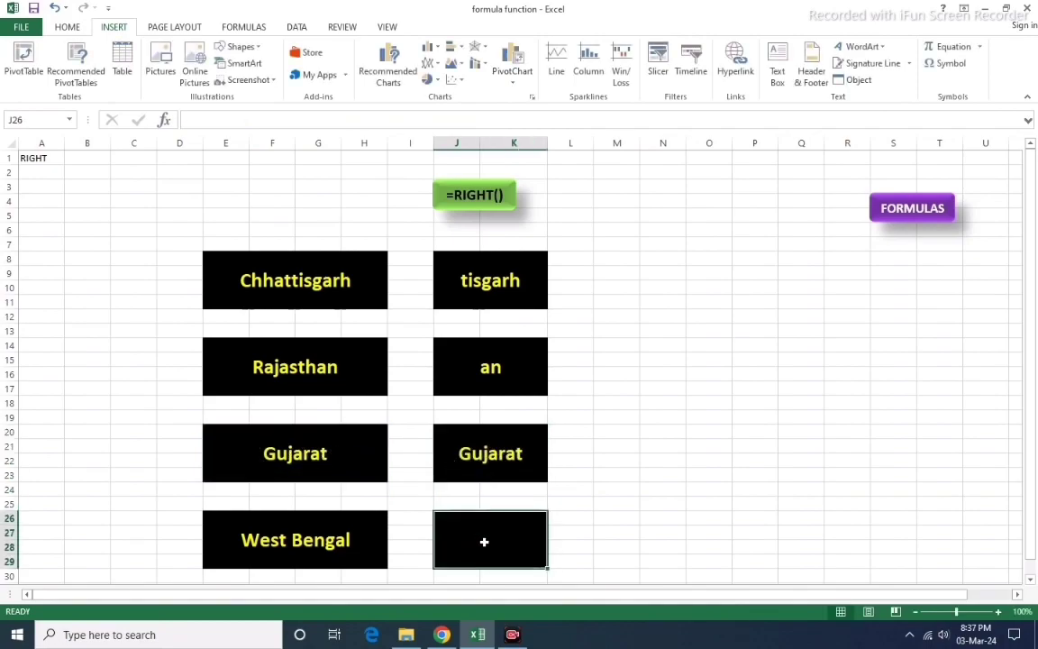
pyautogui.write('=')
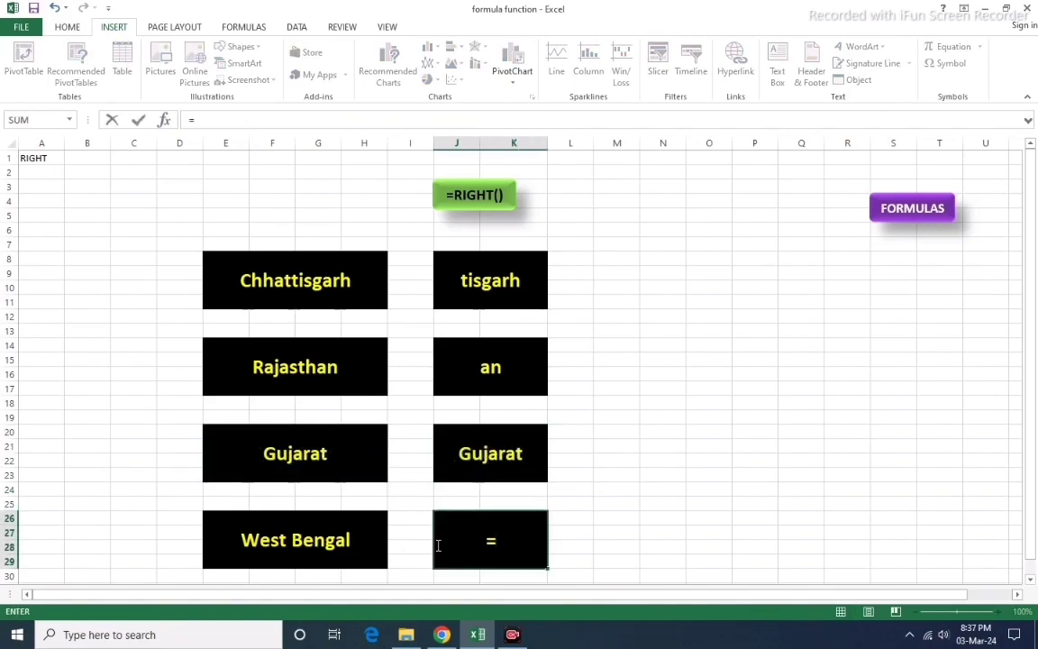
pyautogui.write('ri')
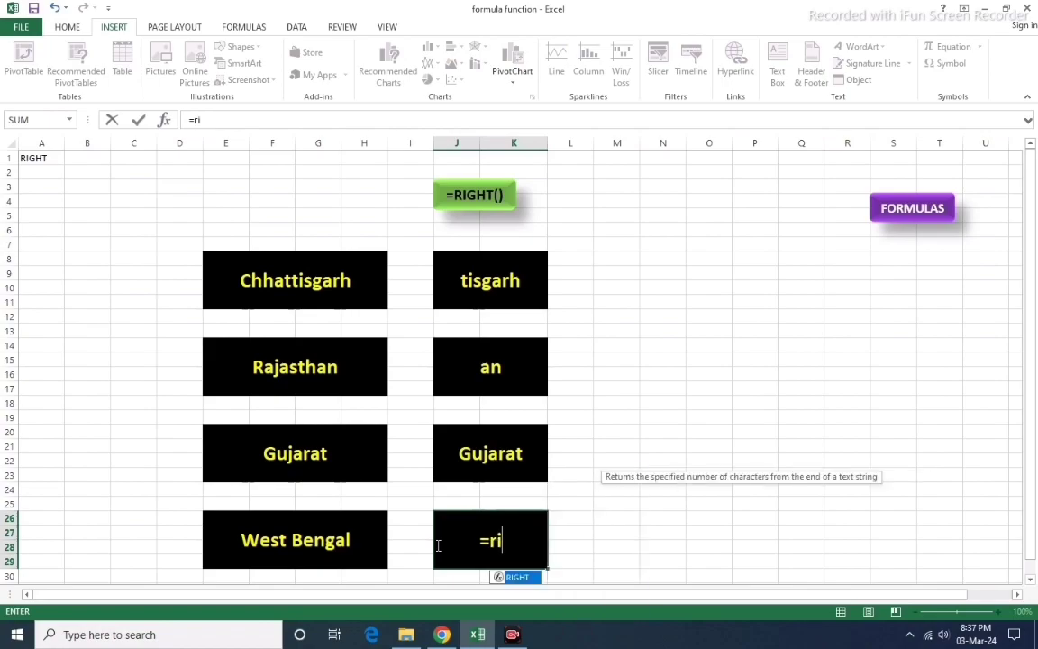
pyautogui.write('ght')
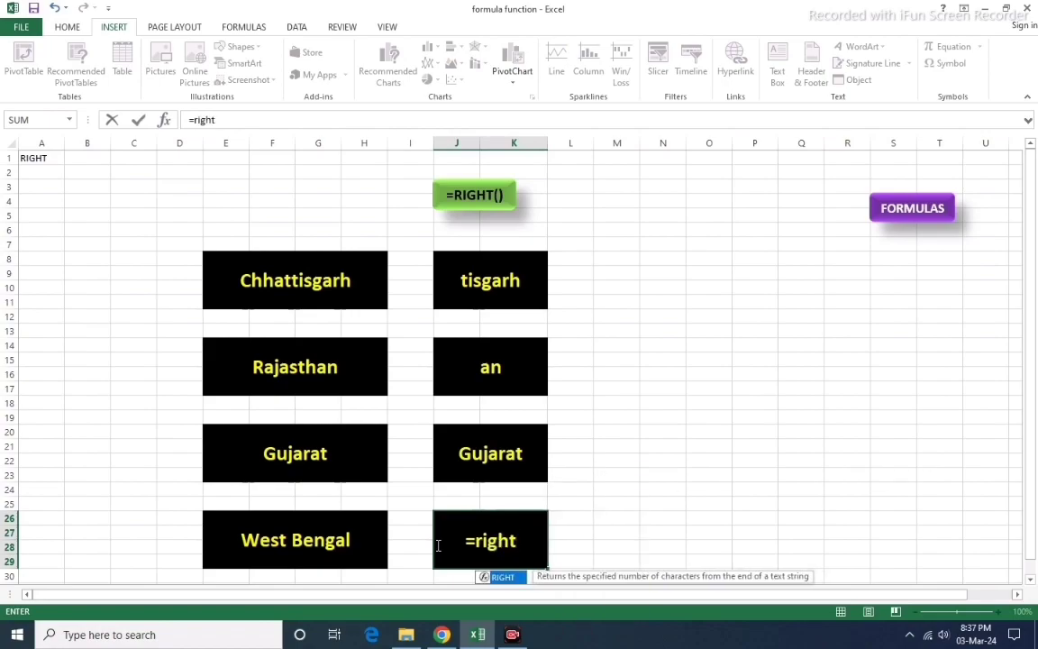
pyautogui.write('(')
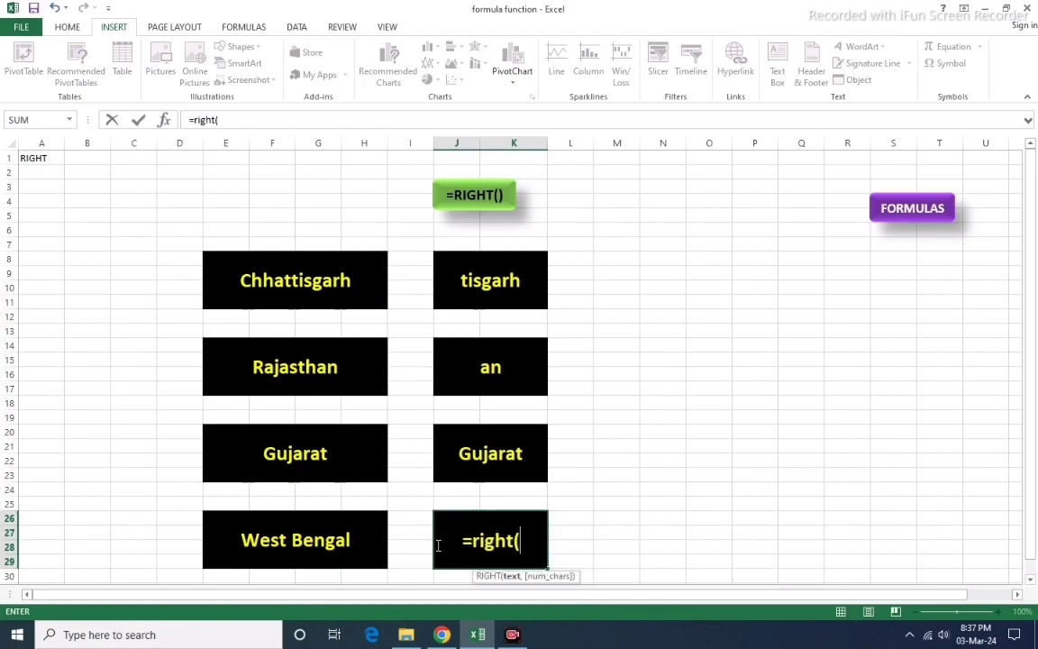
pyautogui.click(256, 541)
pyautogui.write(',')
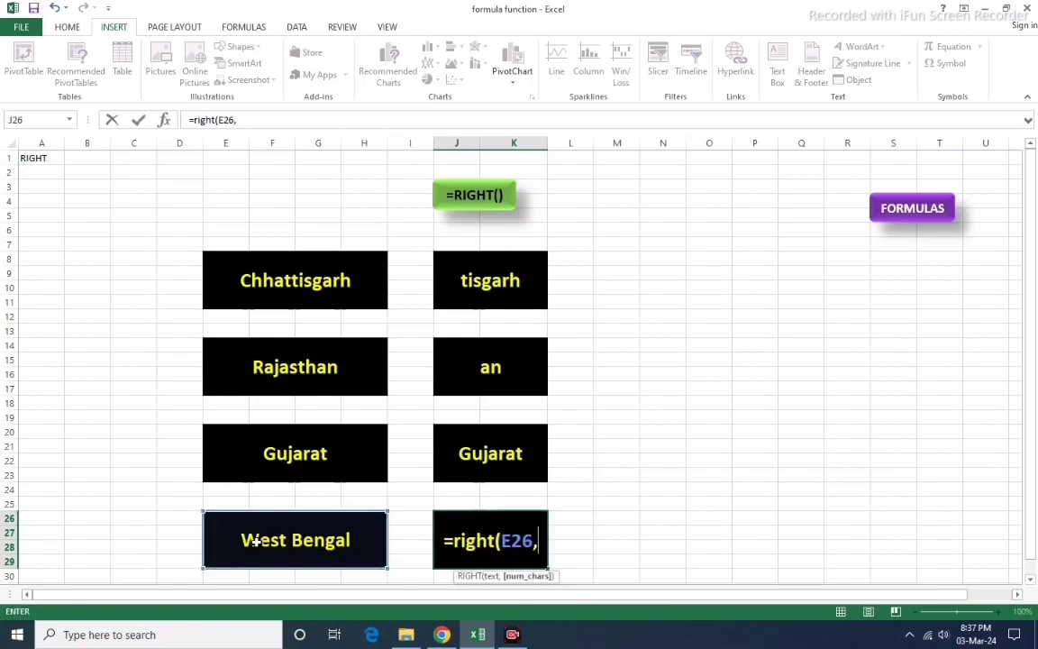
pyautogui.write('7')
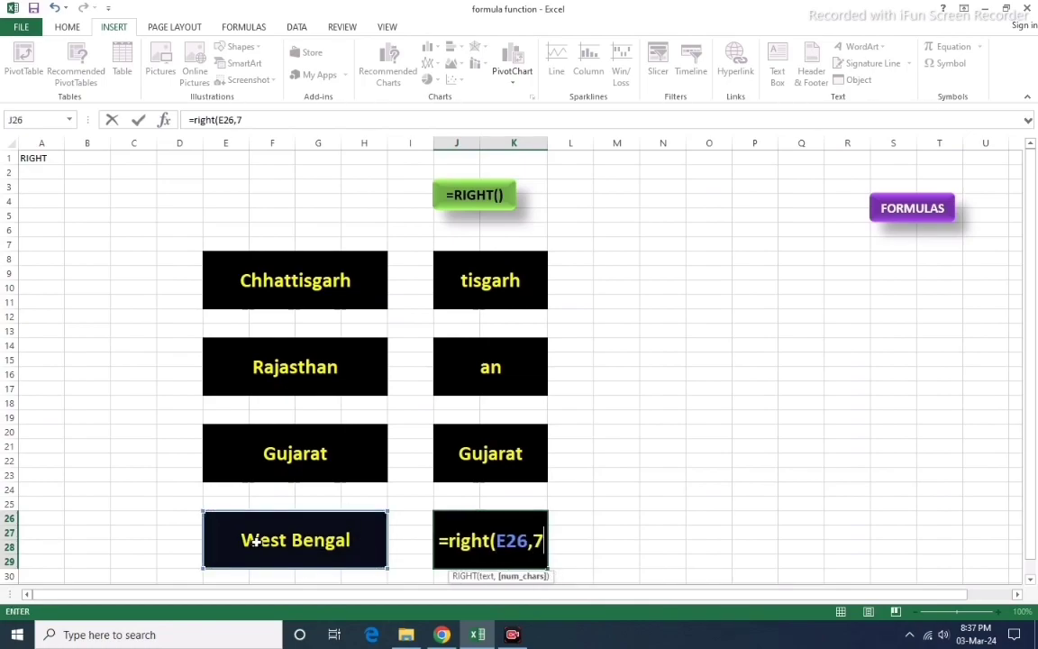
pyautogui.write(')')
pyautogui.press('Return')
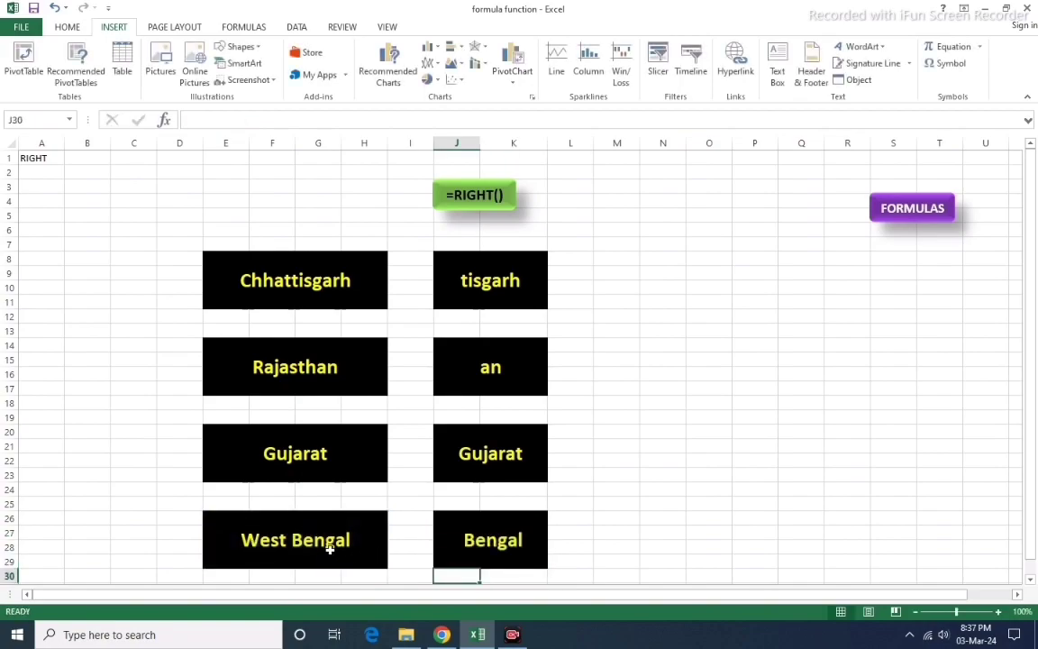
# Remove the West Bengal space, change J26 to 6 characters, then restore the space.
pyautogui.doubleClick(297, 540)
pyautogui.press('BackSpace')
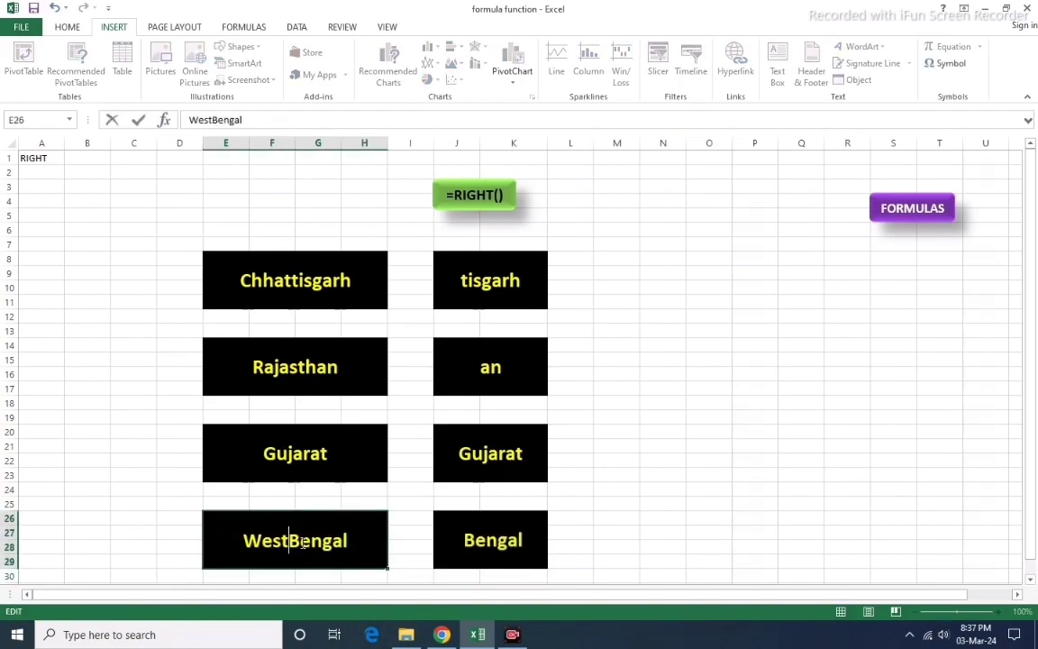
pyautogui.click(738, 504)
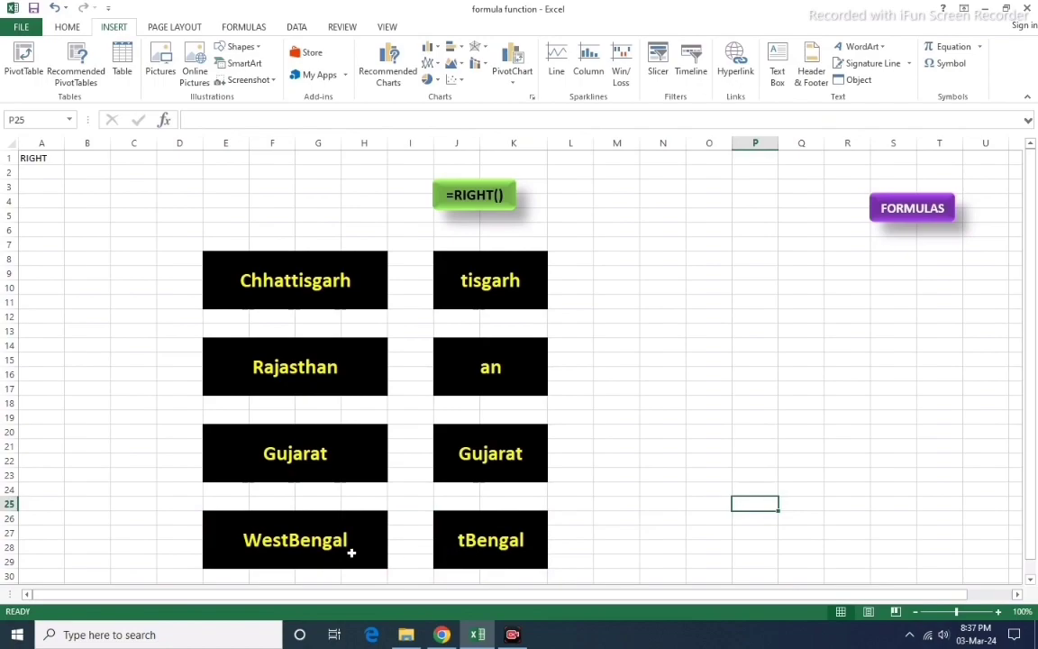
pyautogui.click(523, 538)
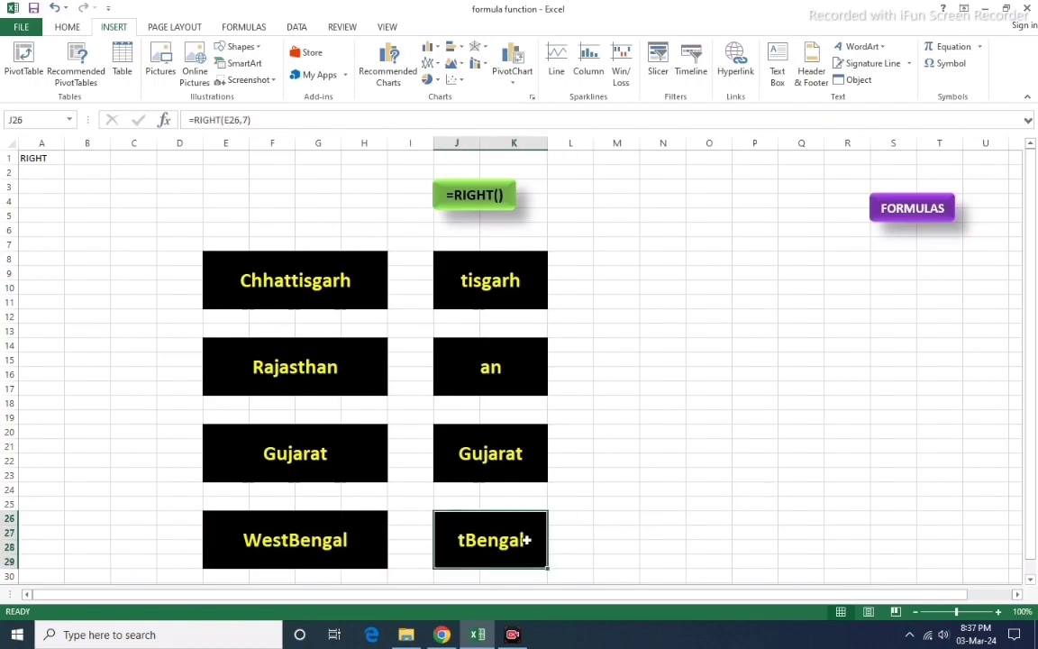
pyautogui.doubleClick(531, 538)
pyautogui.press('BackSpace')
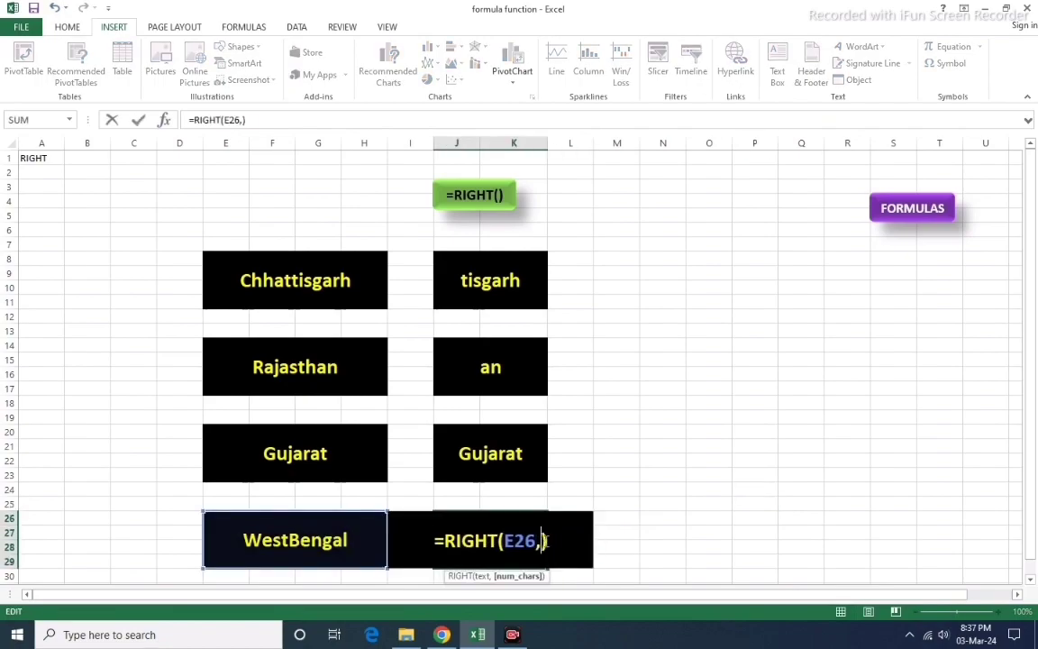
pyautogui.write('6')
pyautogui.press('Return')
pyautogui.click(755, 533)
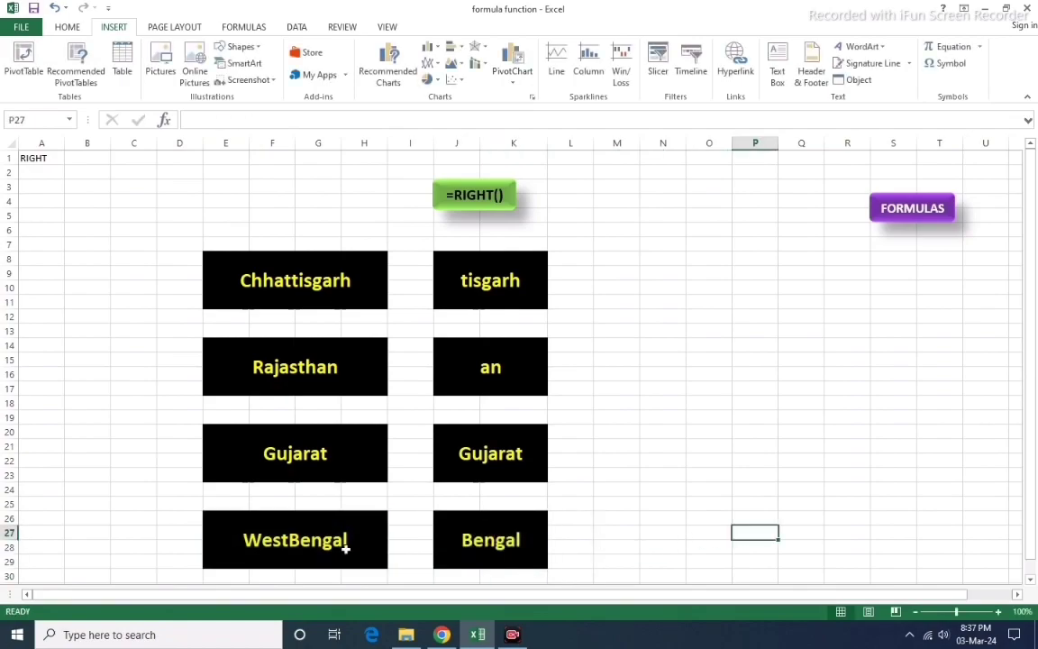
pyautogui.click(285, 538)
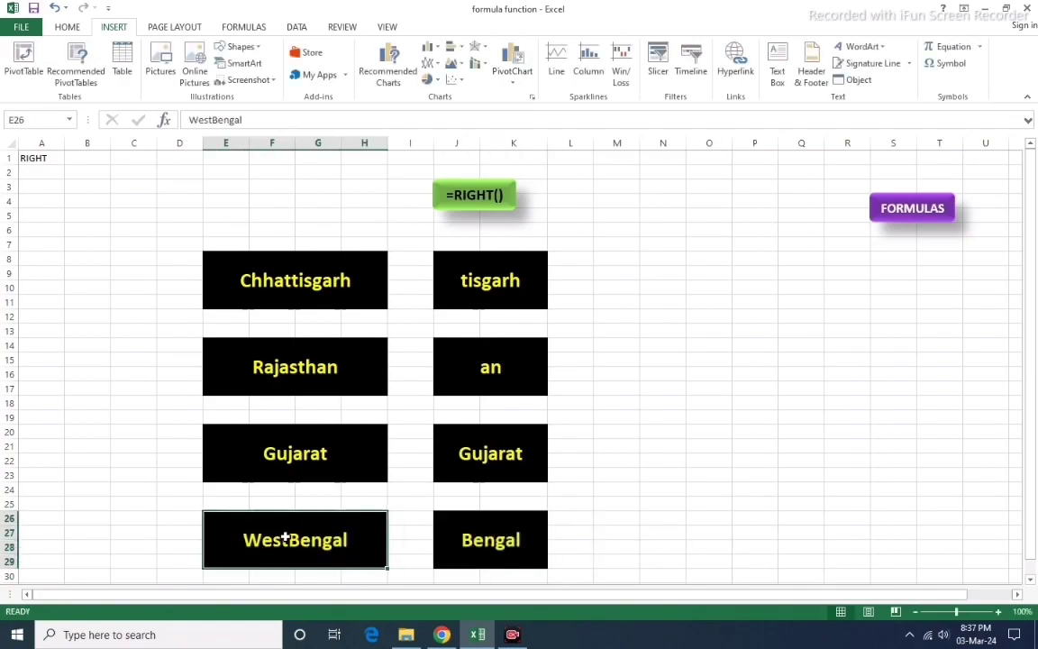
pyautogui.doubleClick(286, 539)
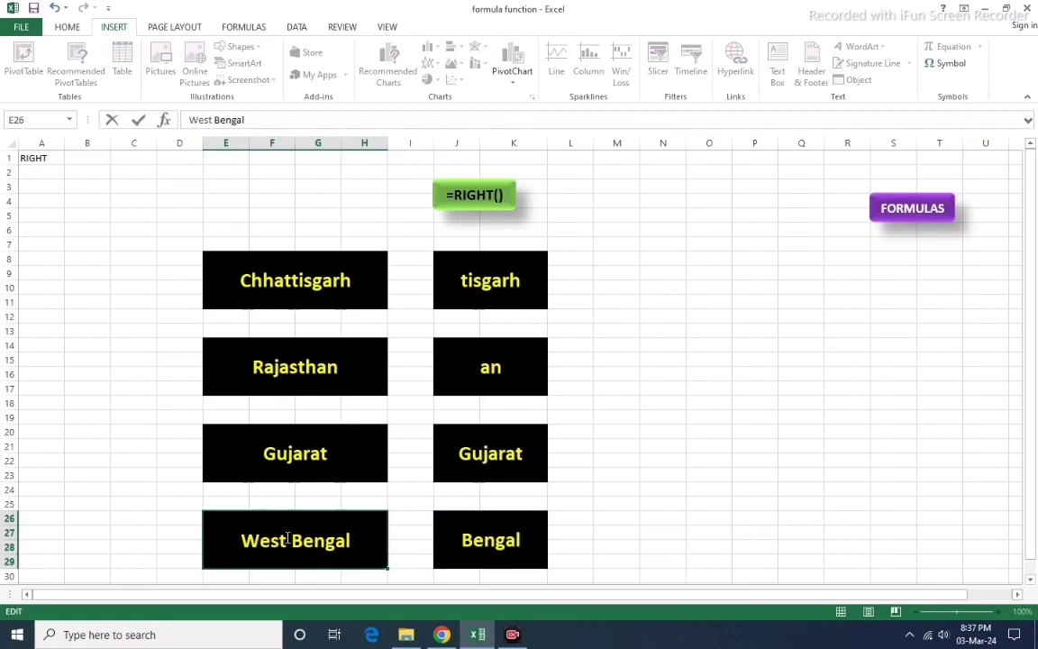
pyautogui.click(617, 405)
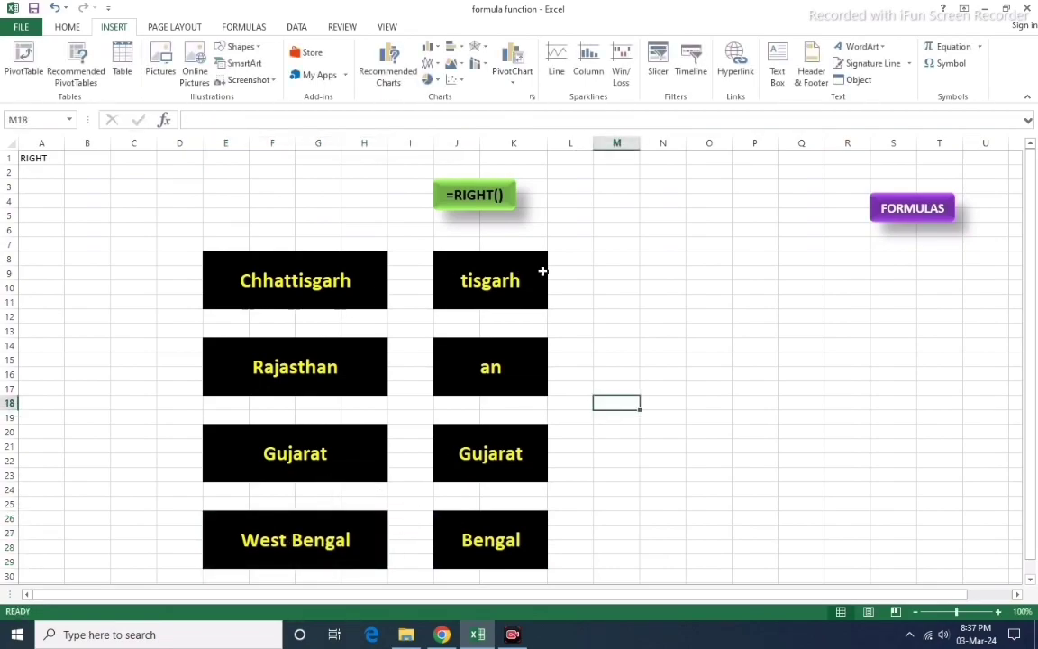
# Go through the FORMULAS index to the LOWER example sheet with its six sample names.
pyautogui.click(919, 210)
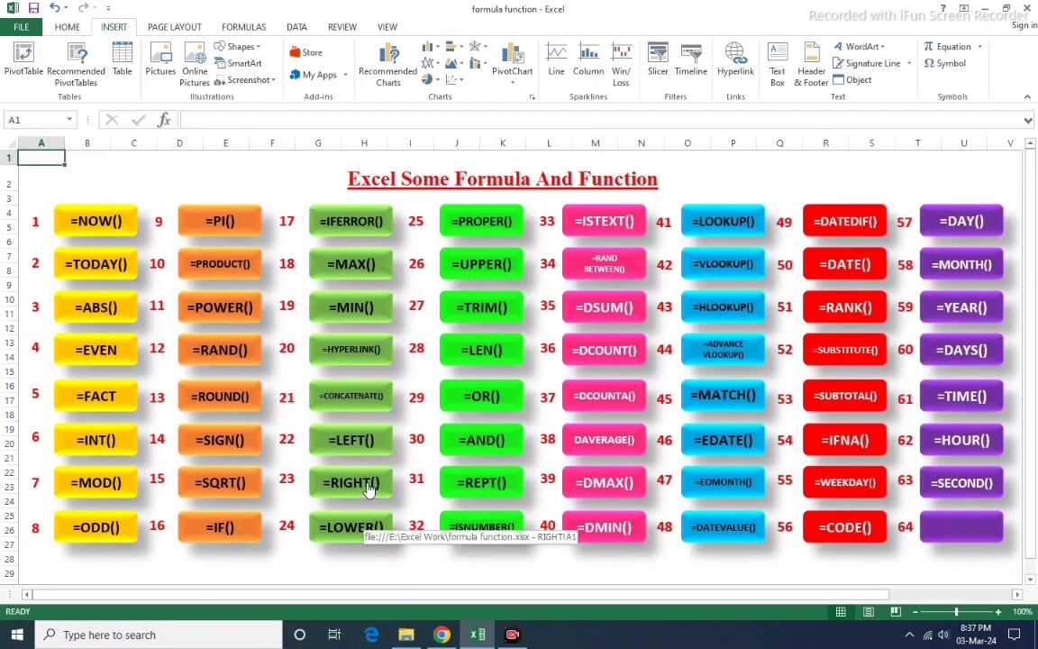
pyautogui.click(359, 534)
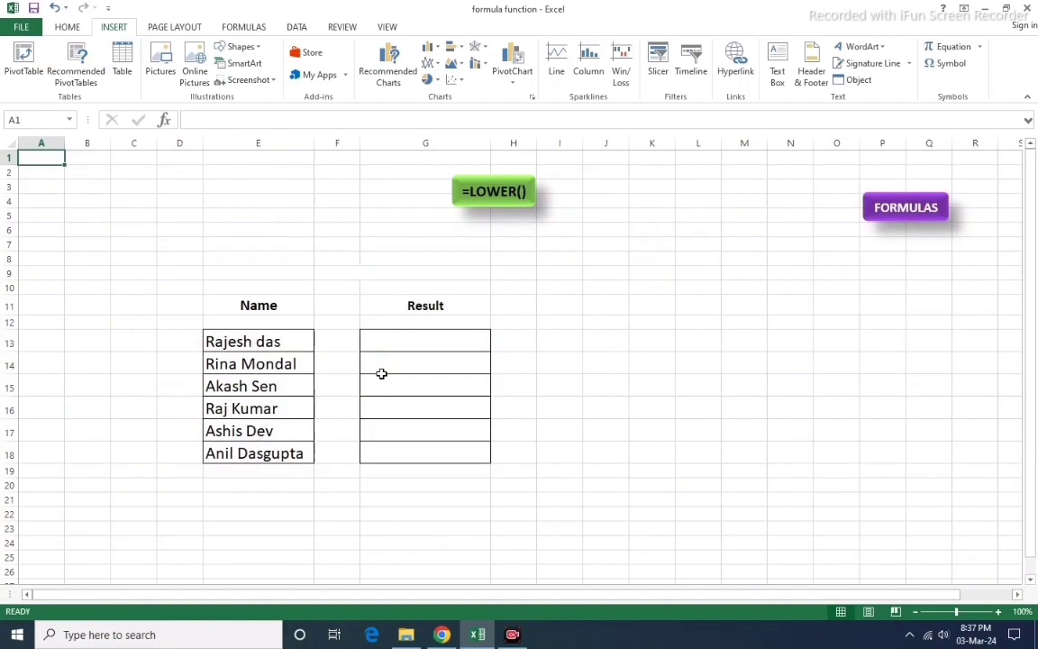
# Enter =LOWER(E13) in G13 beside the first name.
pyautogui.click(448, 344)
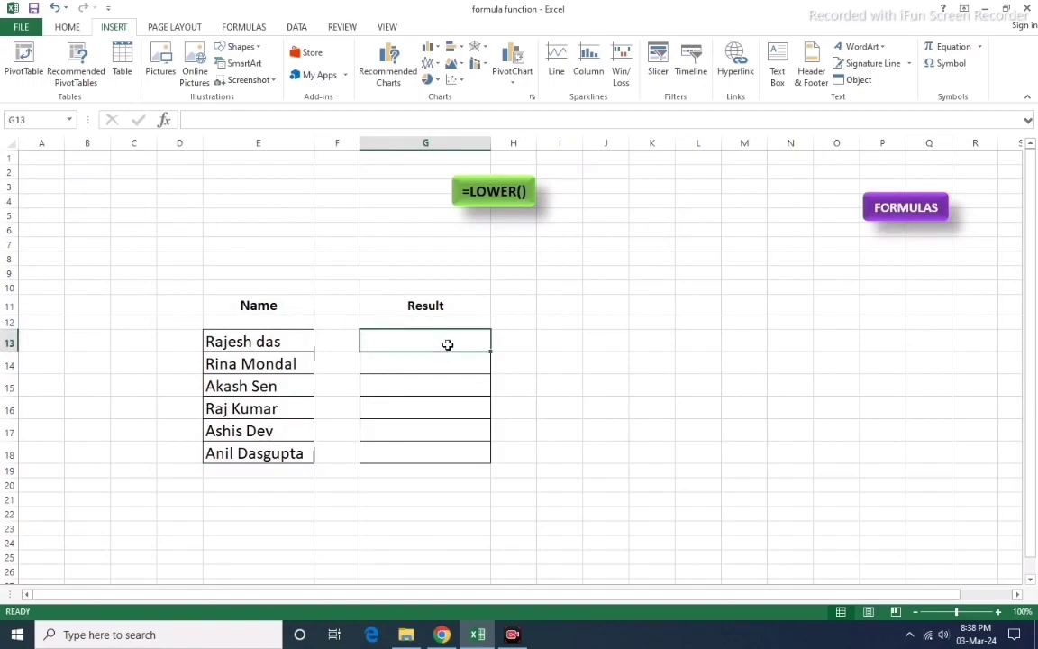
pyautogui.write('=')
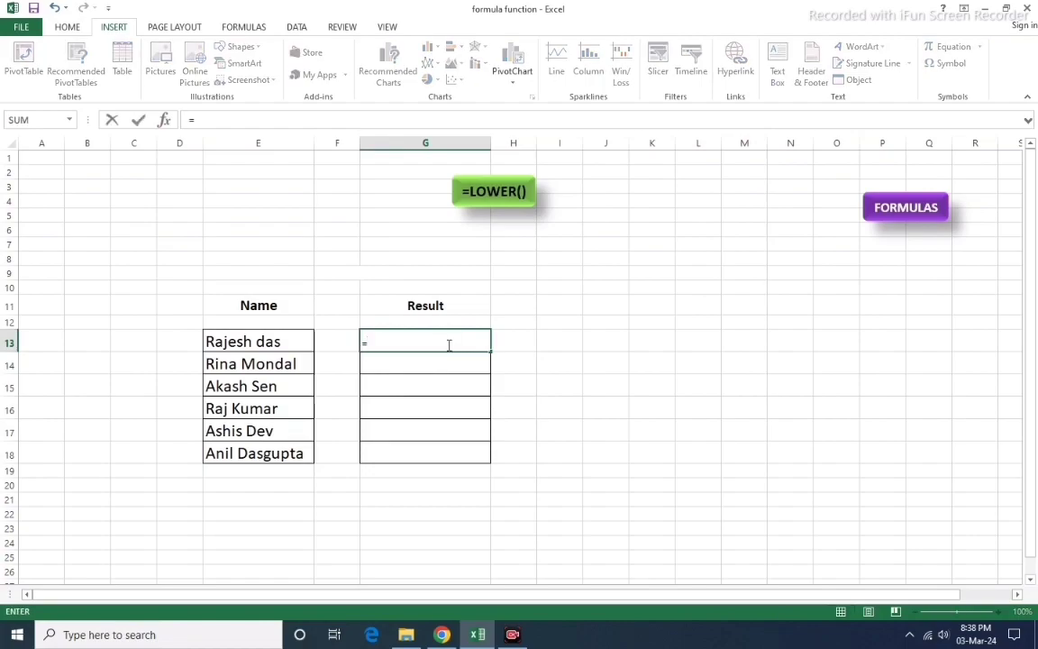
pyautogui.write('lo')
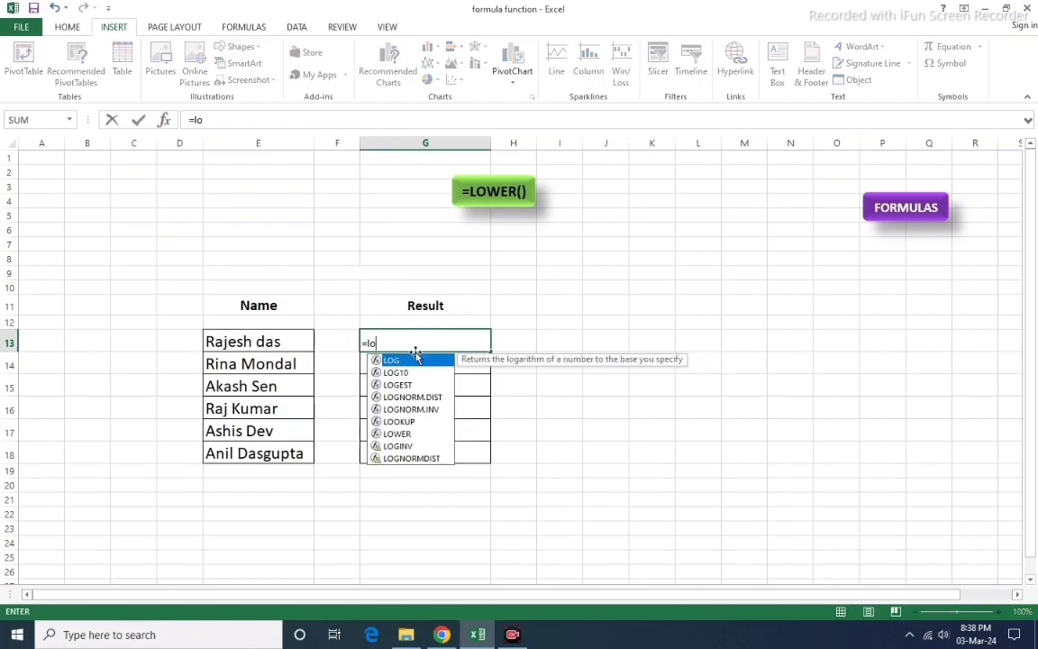
pyautogui.write('wer')
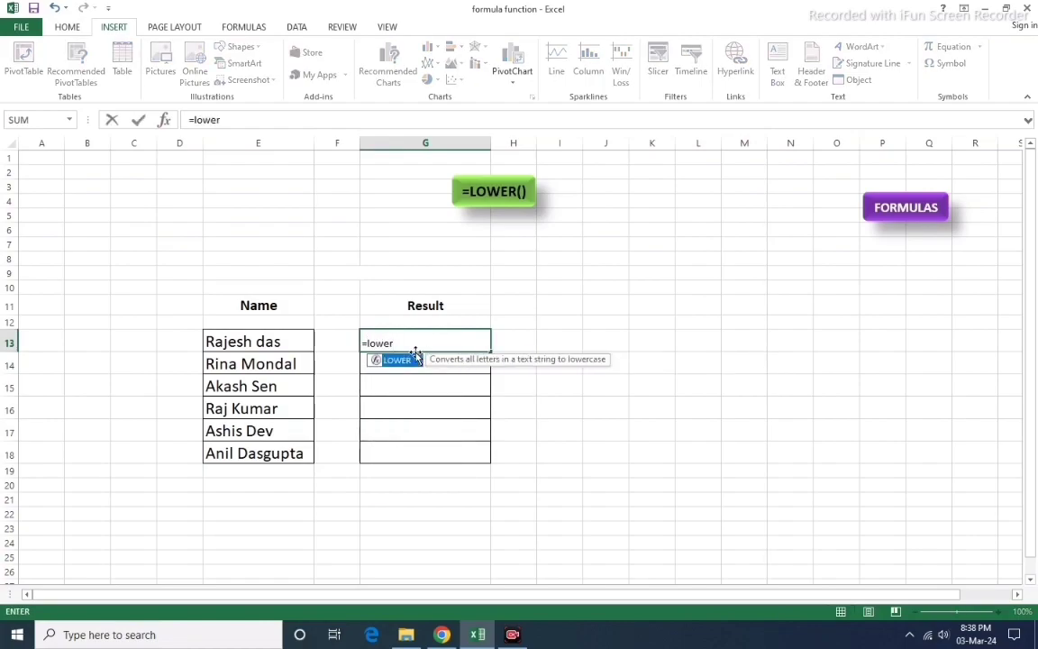
pyautogui.write('(')
pyautogui.click(280, 343)
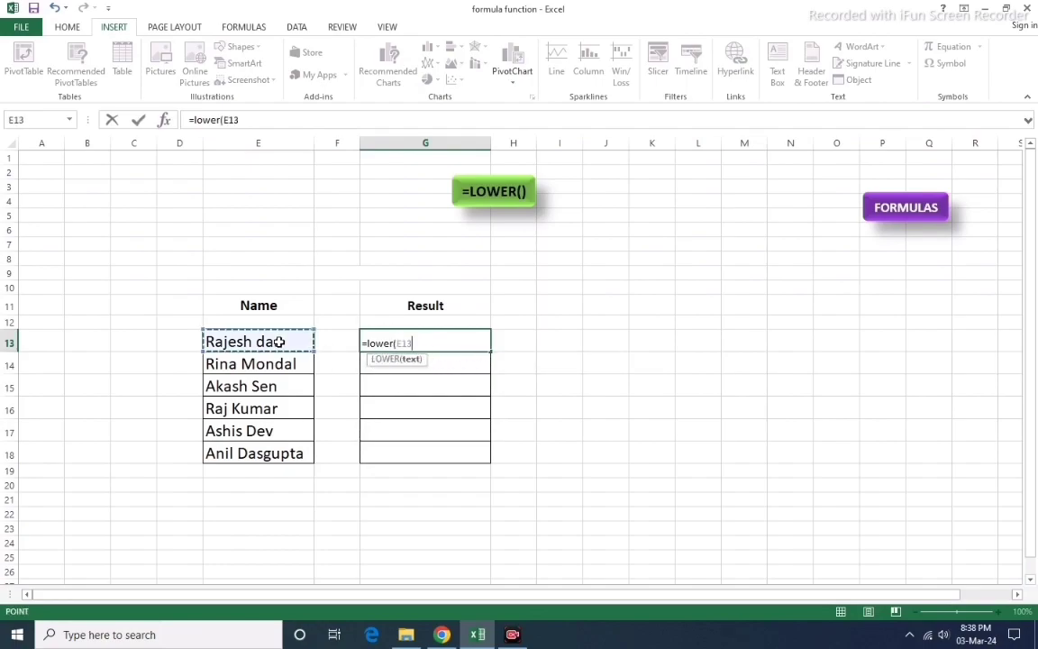
pyautogui.write(')')
pyautogui.press('Return')
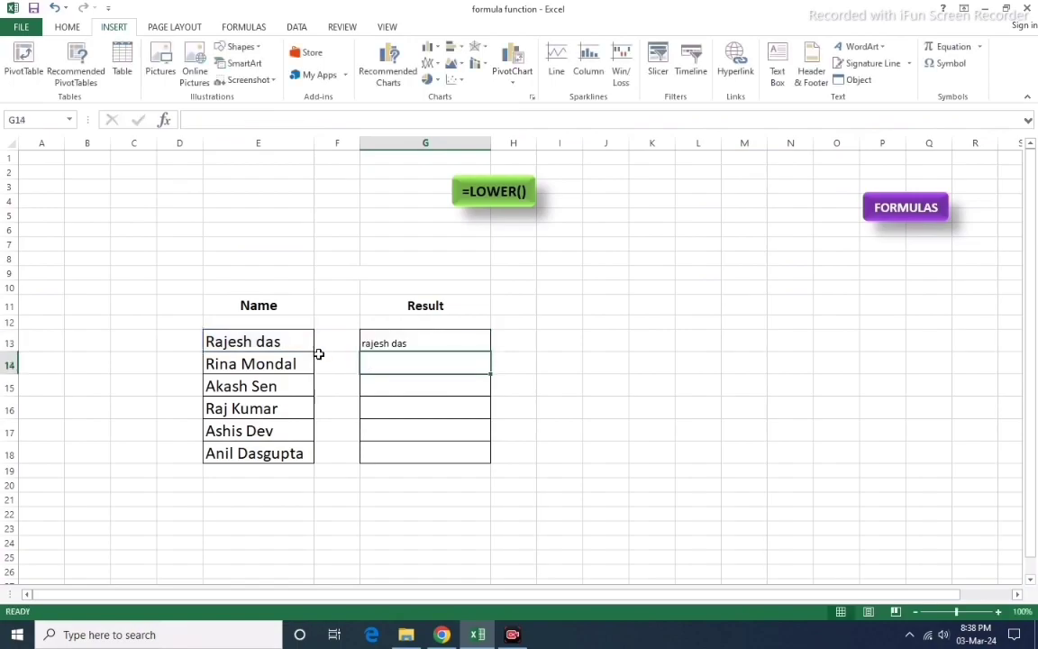
# Make G13 bold, centred and size 14, then fill it down to G18.
pyautogui.click(397, 345)
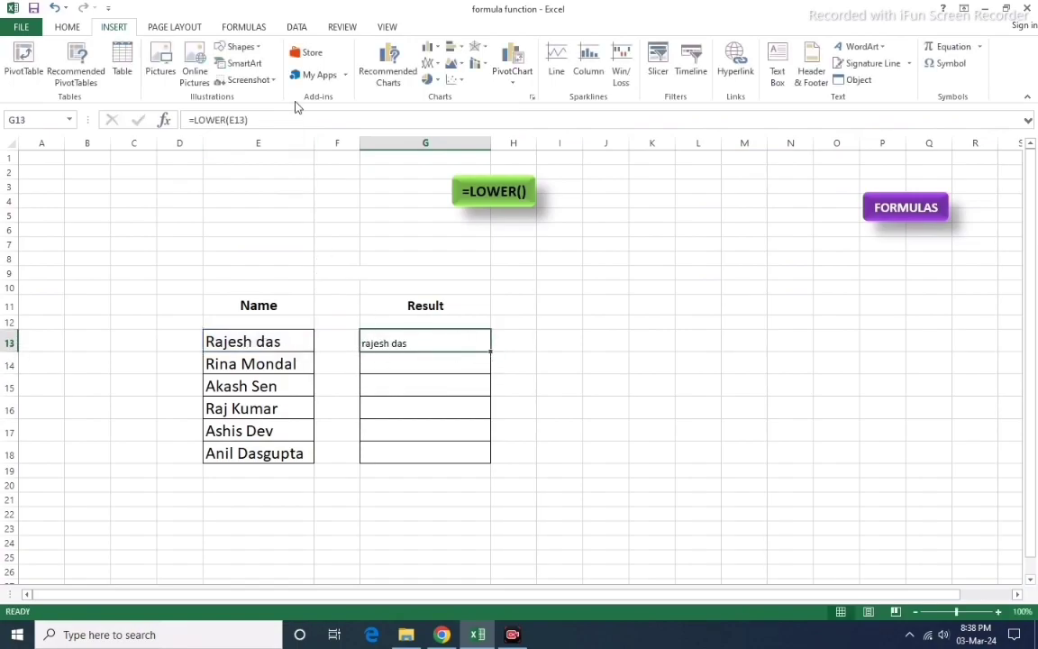
pyautogui.click(70, 30)
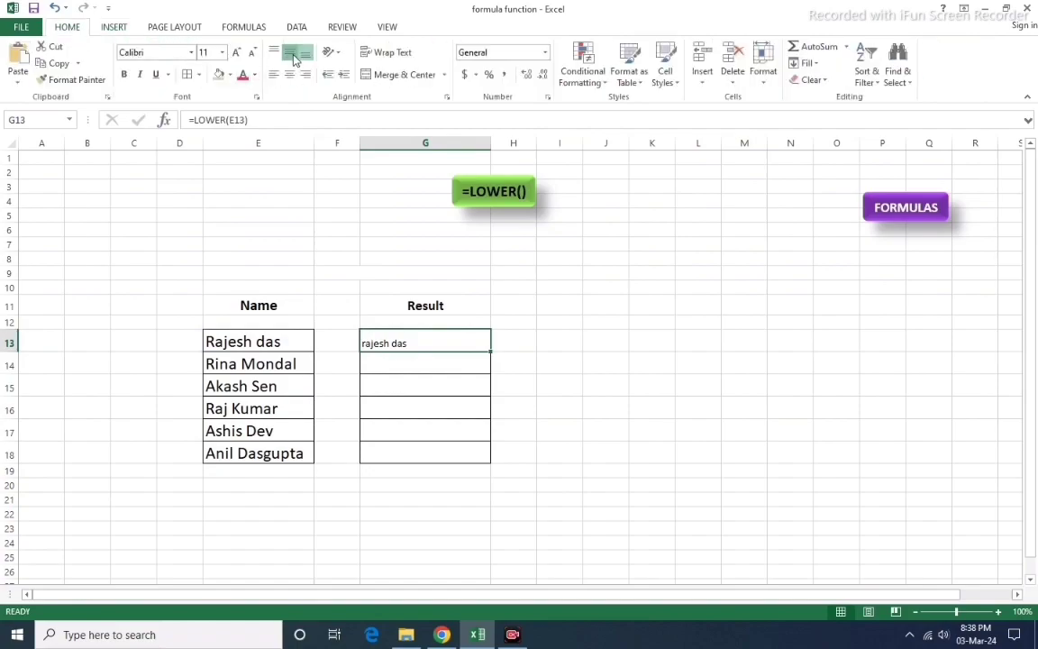
pyautogui.click(124, 75)
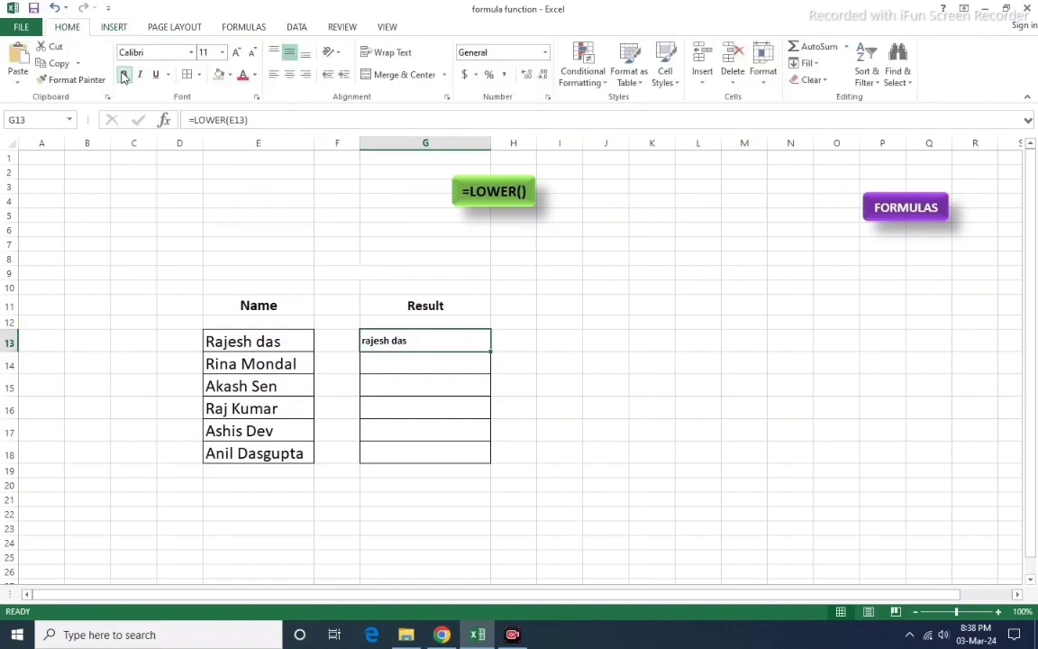
pyautogui.click(290, 74)
pyautogui.click(237, 52)
pyautogui.click(237, 52)
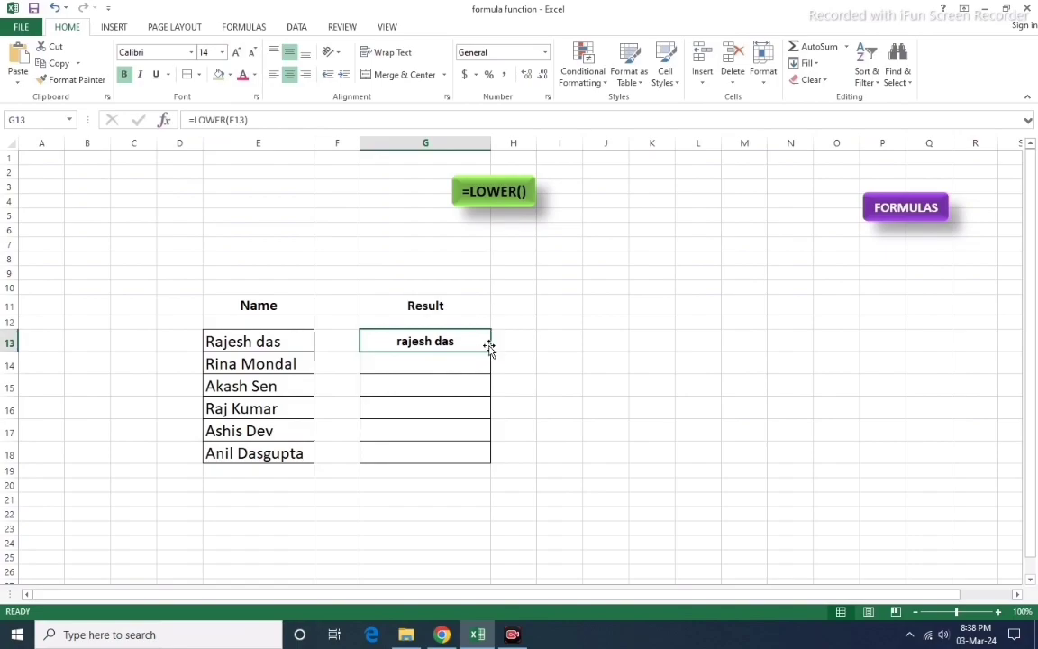
pyautogui.moveTo(490, 350); pyautogui.dragTo(471, 458)
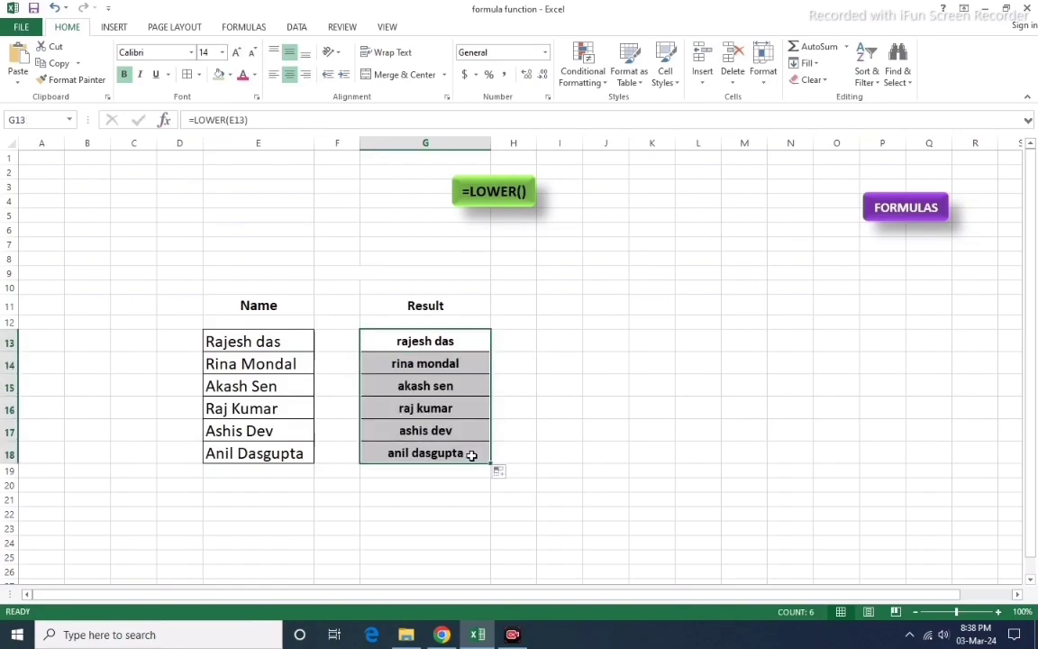
pyautogui.click(601, 388)
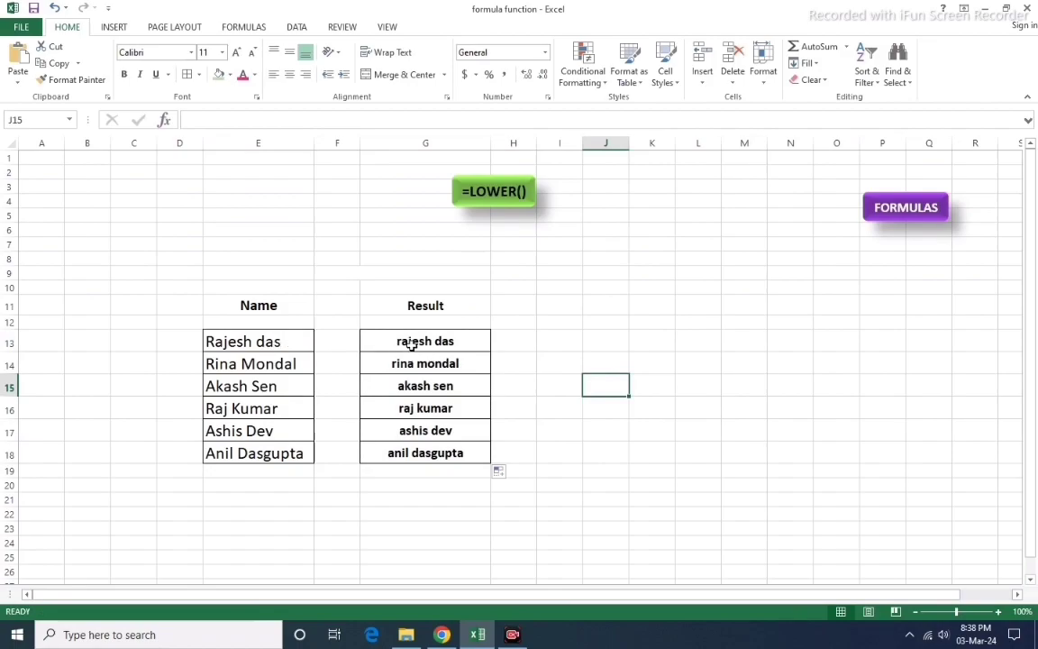
# Wrap the first name in E13 in =LOWER("...") so the Name cell itself shows lowercase.
pyautogui.doubleClick(271, 345)
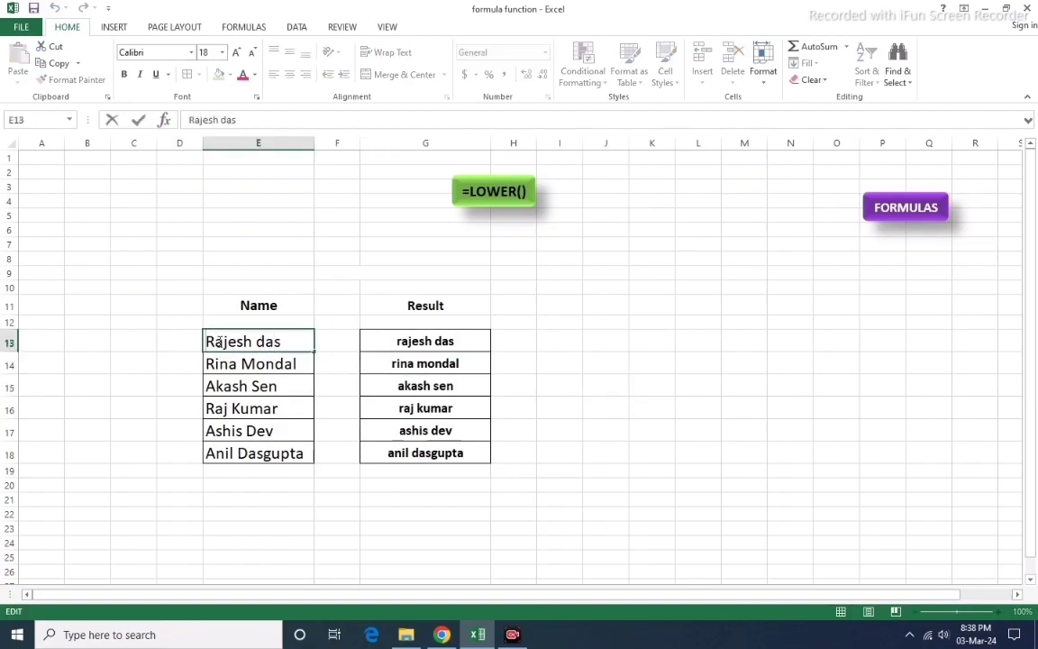
pyautogui.write('=l')
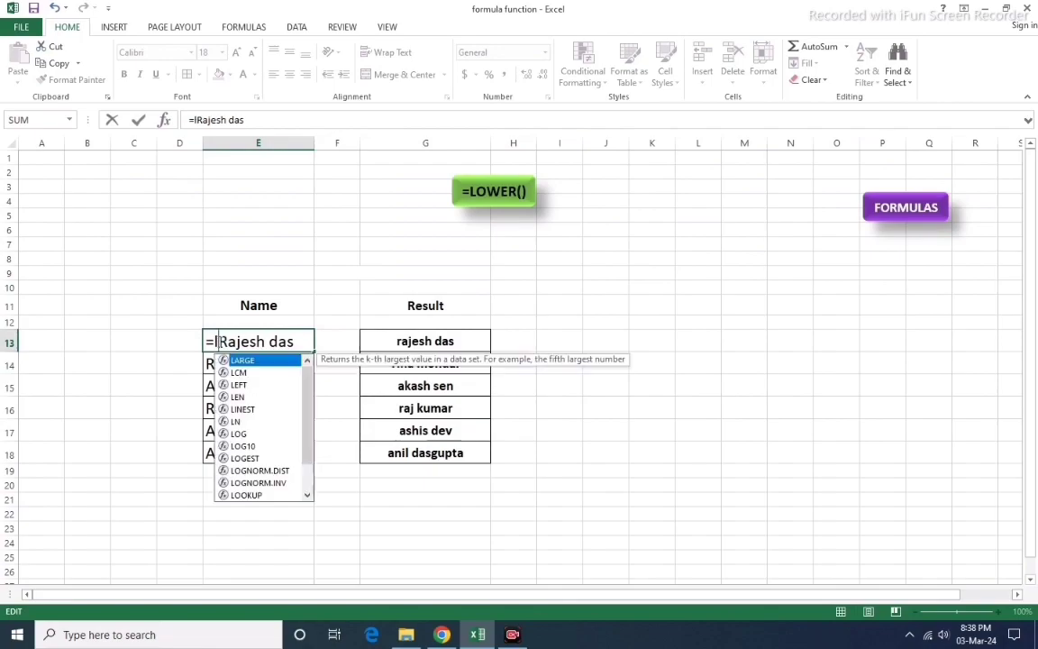
pyautogui.write('ower')
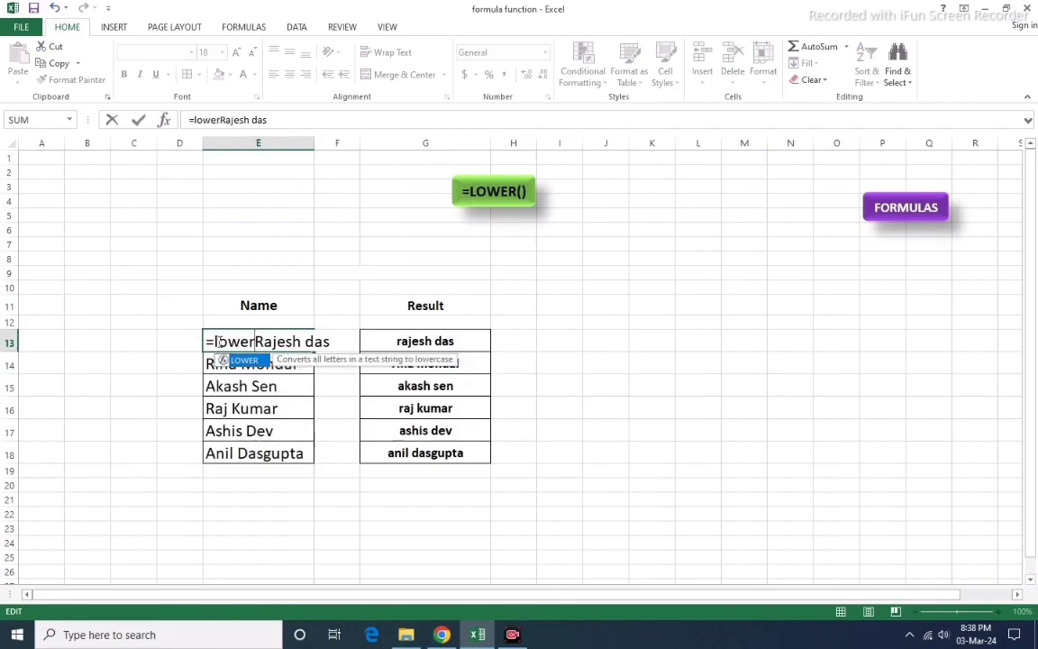
pyautogui.write('(')
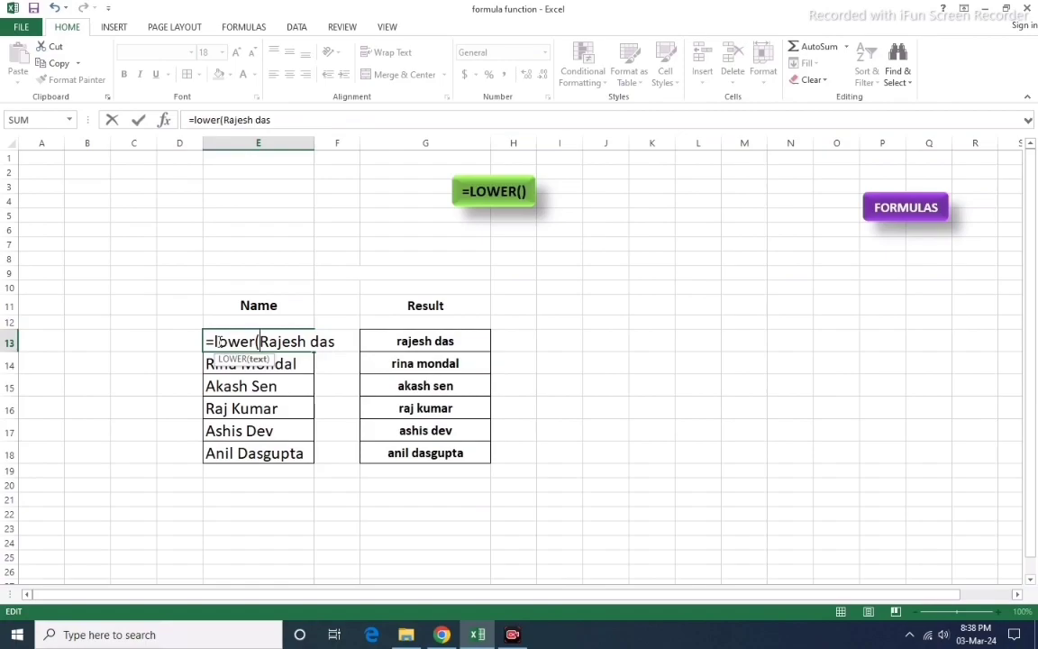
pyautogui.write('"')
pyautogui.click(336, 337)
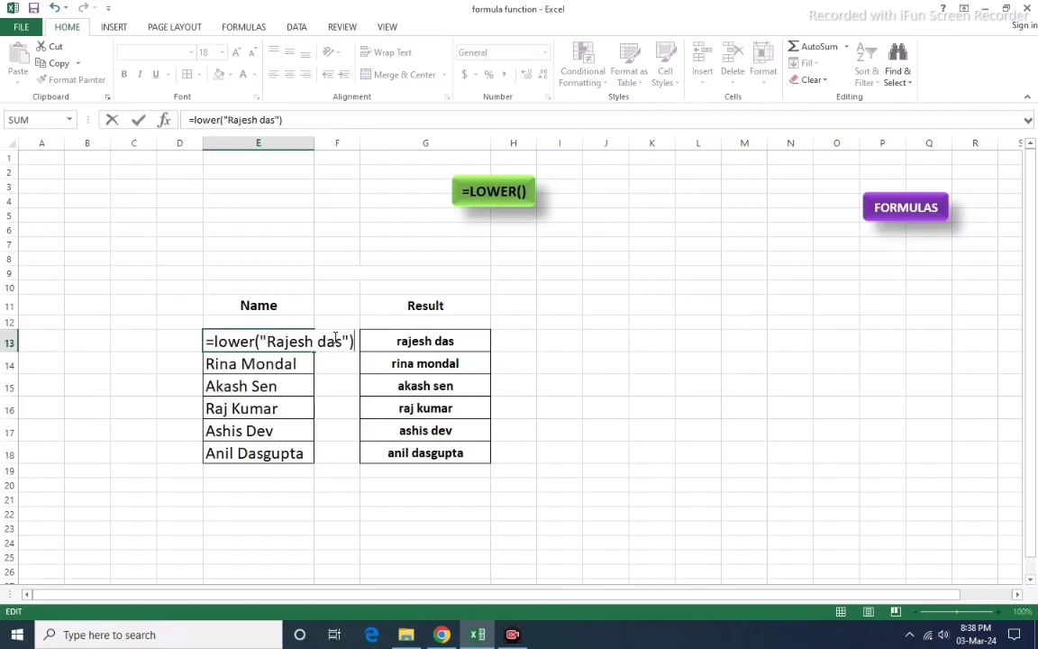
pyautogui.press('Return')
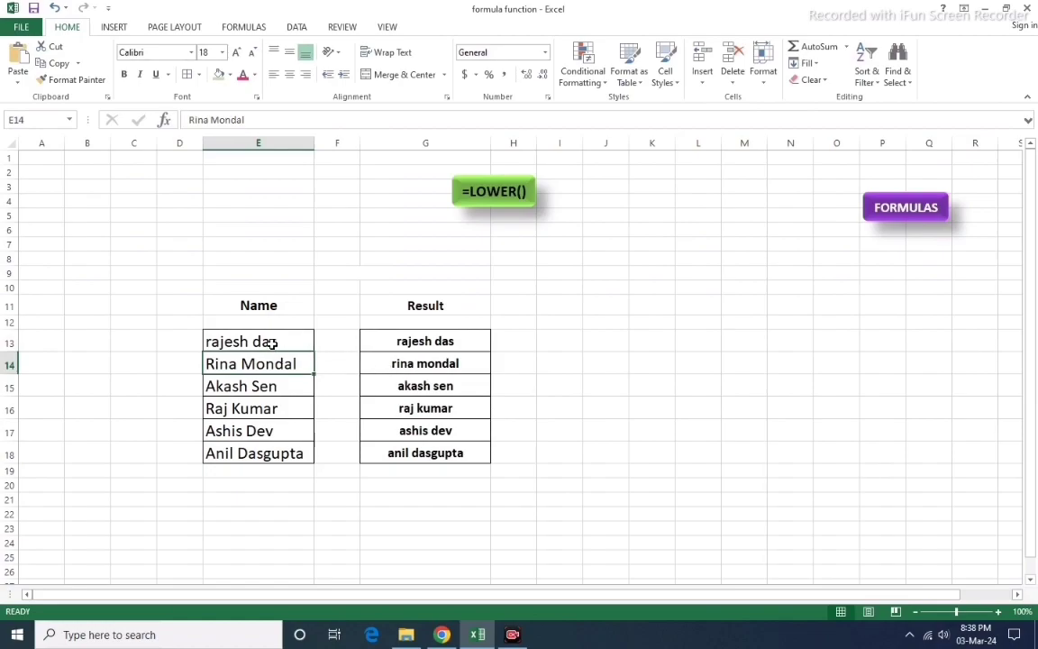
pyautogui.click(266, 342)
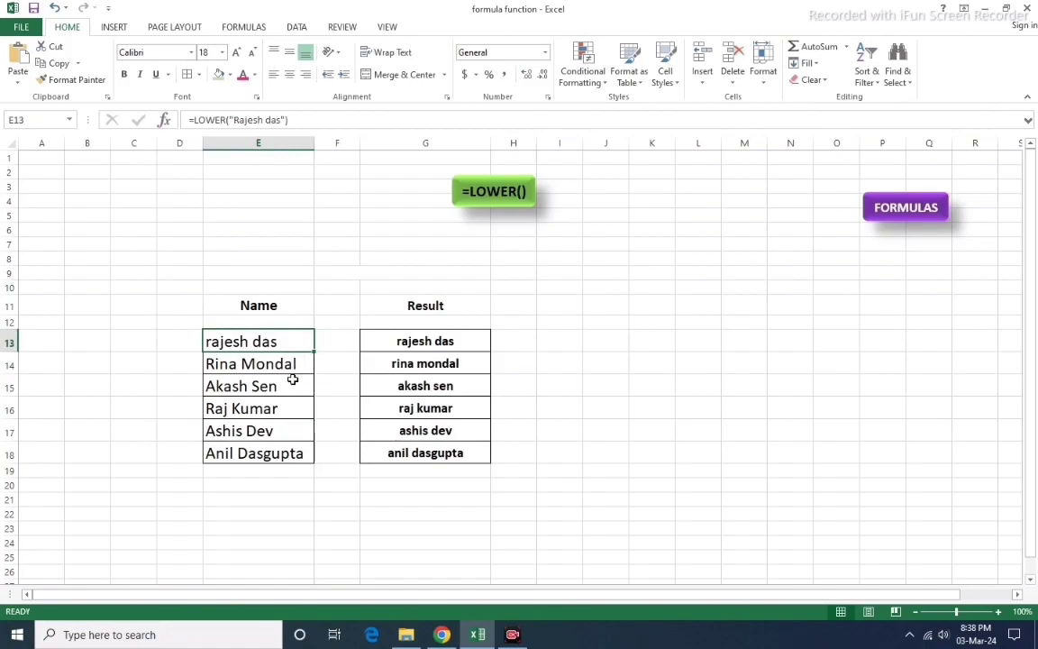
# Check the formula in G13, then use the FORMULAS link to return to the function index sheet.
pyautogui.click(414, 352)
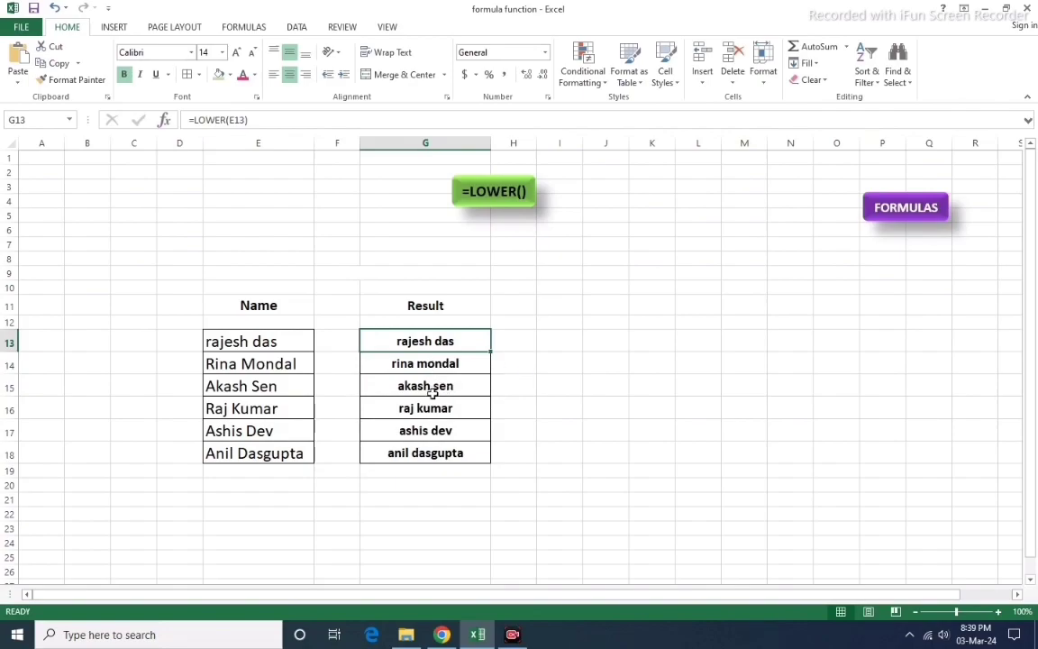
pyautogui.click(898, 213)
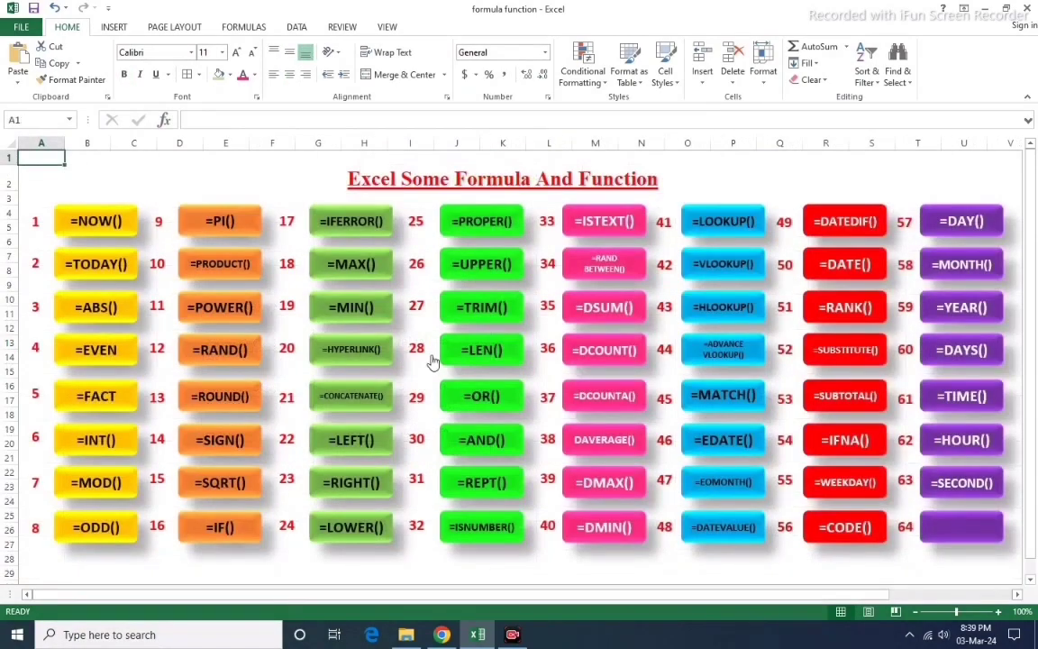